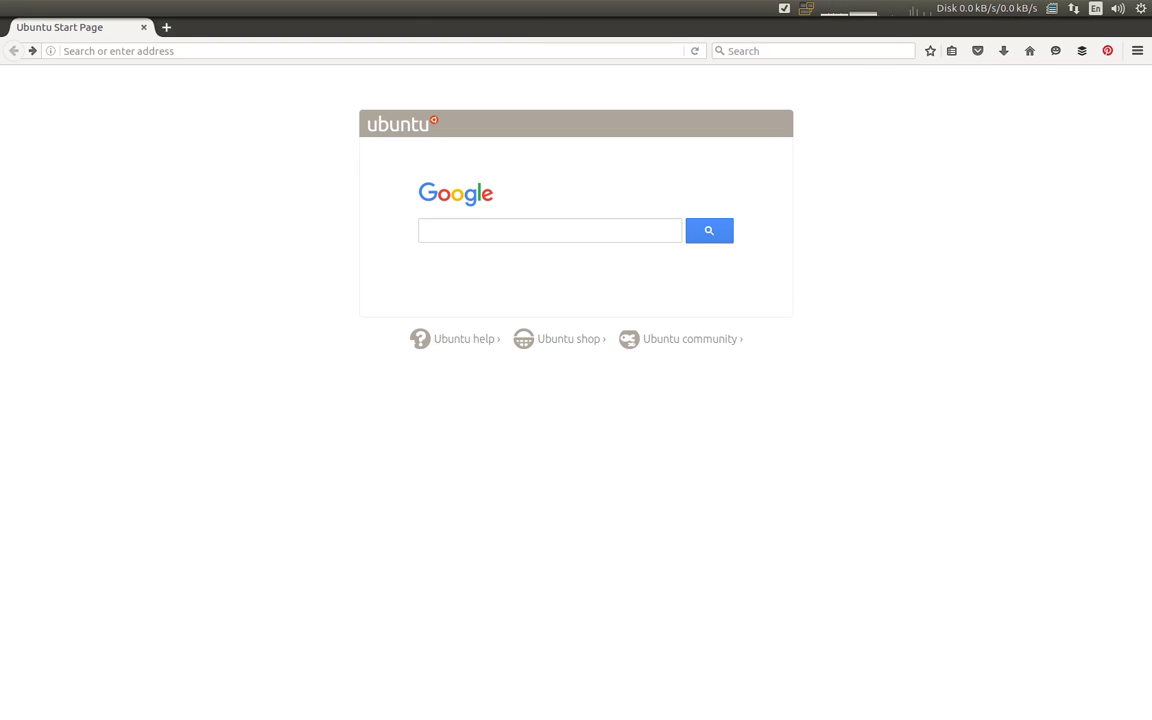
Step: Search Google for site:manualslib.com ~samson "meteorite"
click(530, 226)
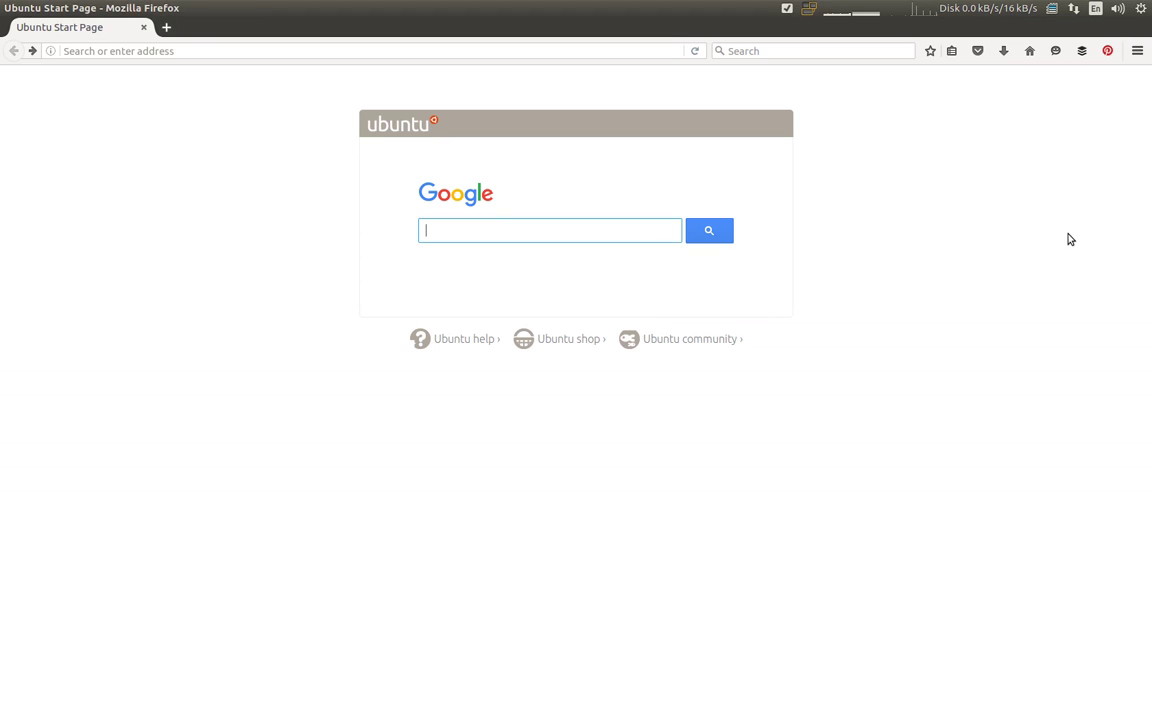
text(site:)
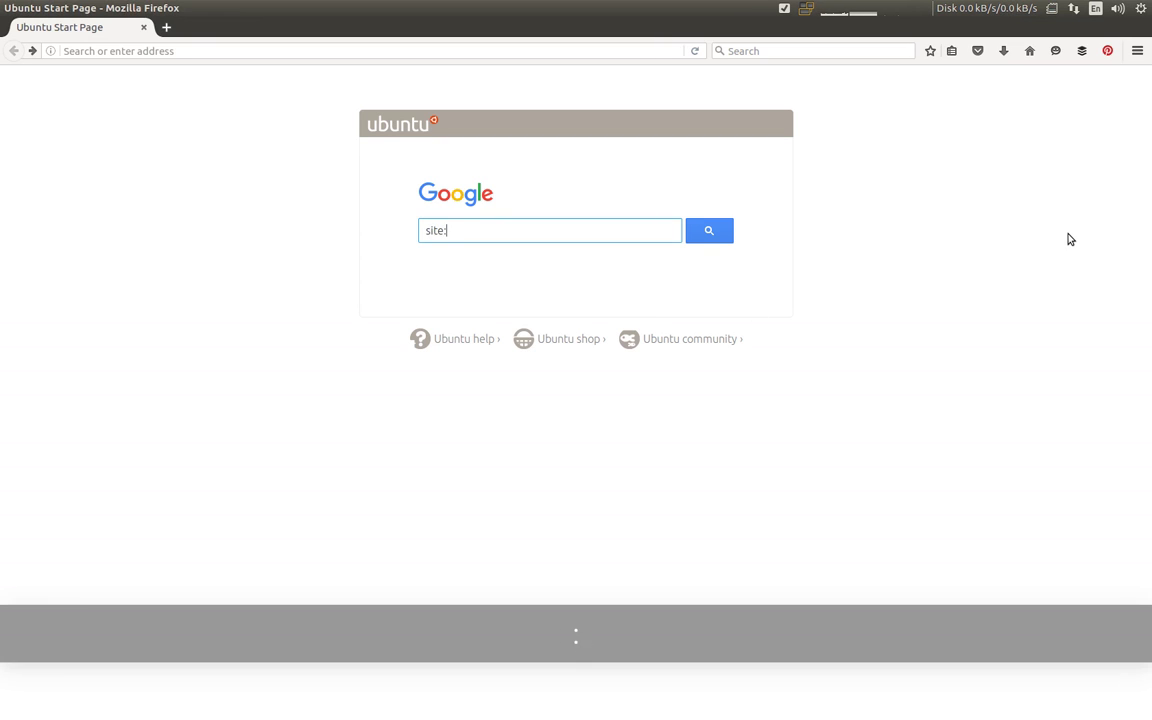
text(manualslib.co)
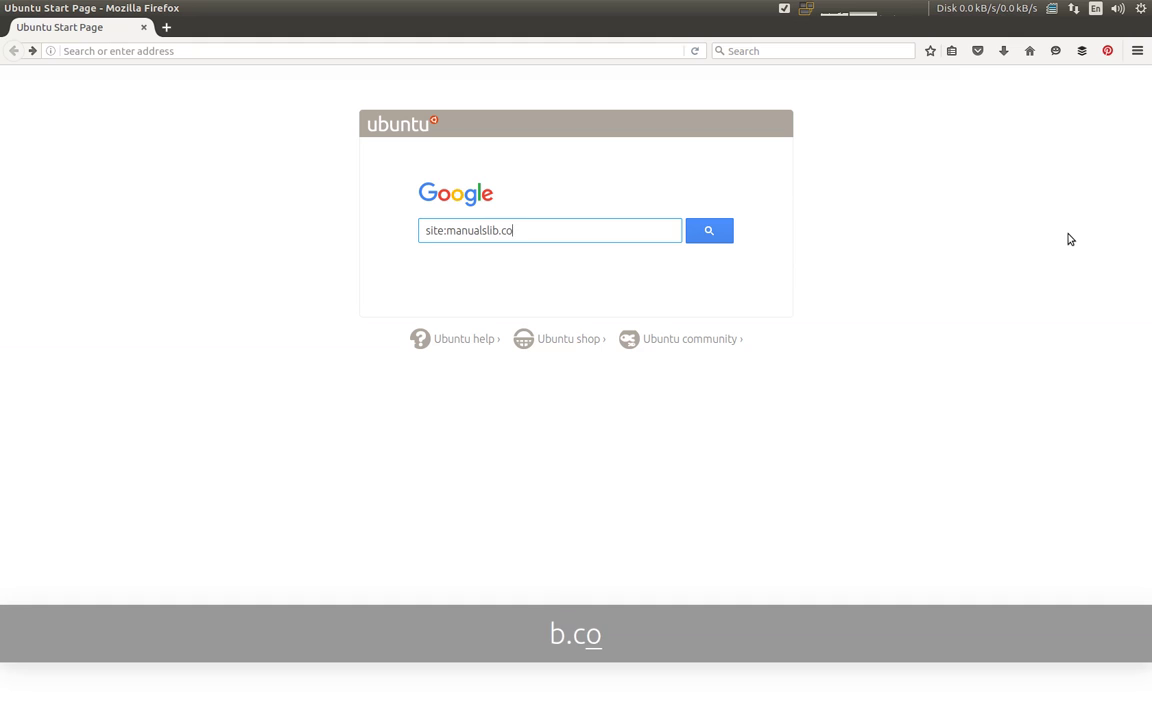
text(m ~samson "meteo)
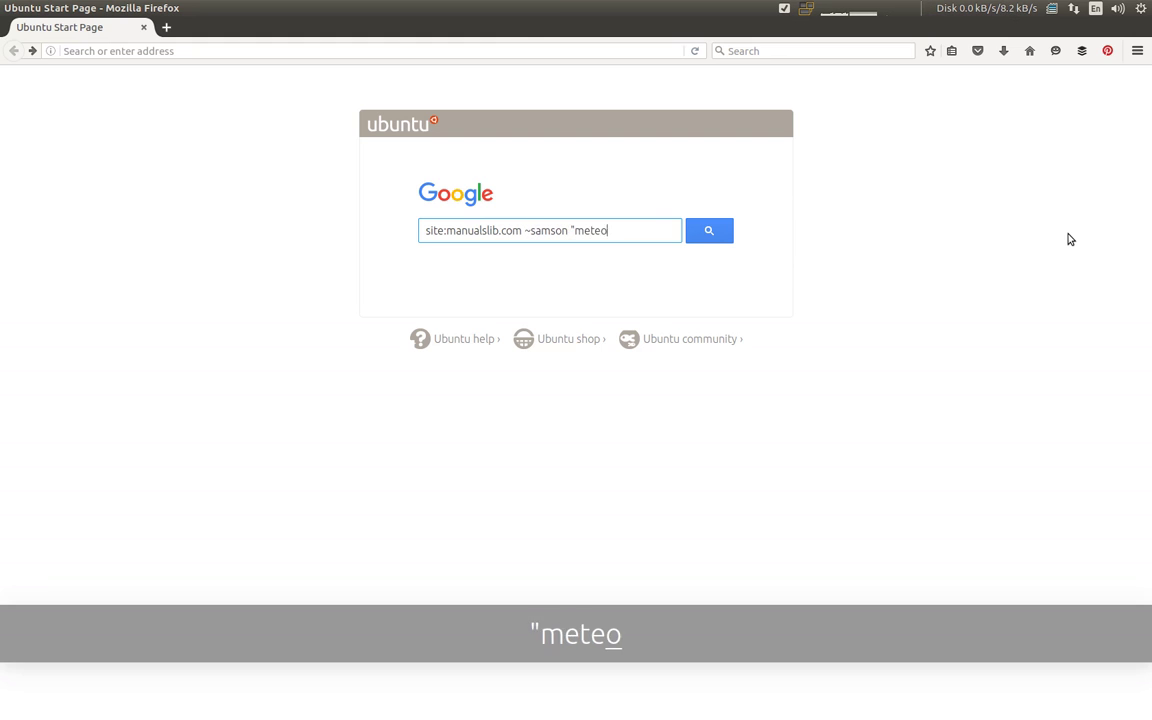
text(rite")
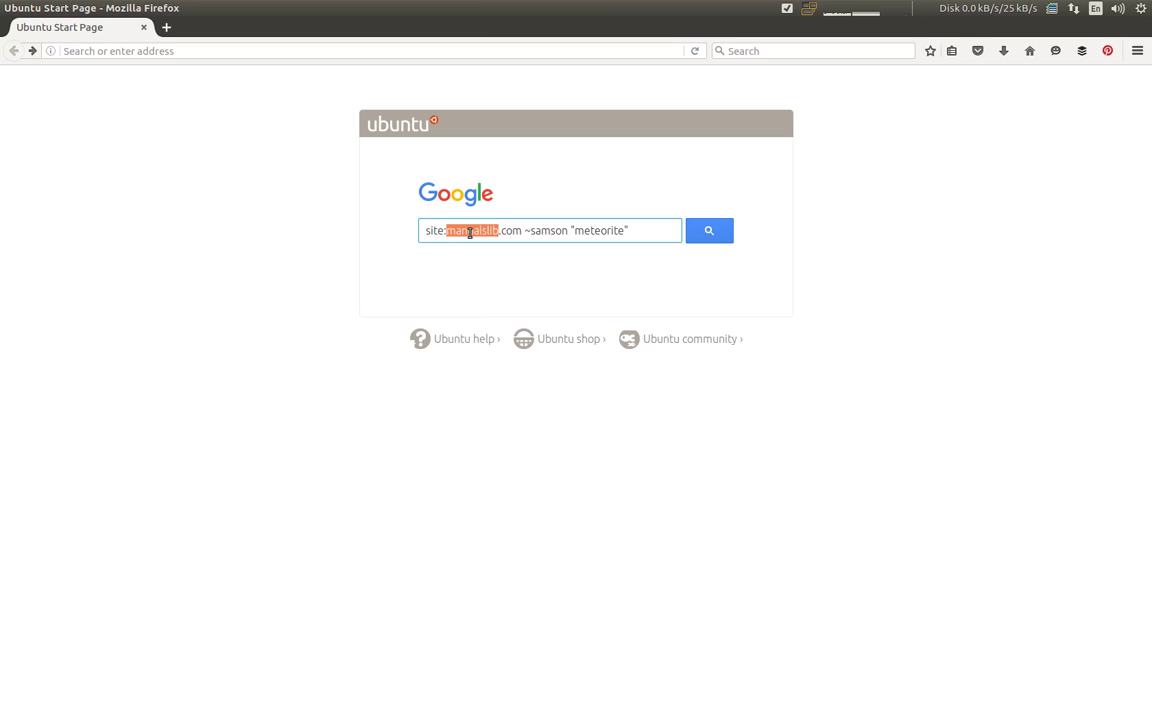
double_click(516, 232)
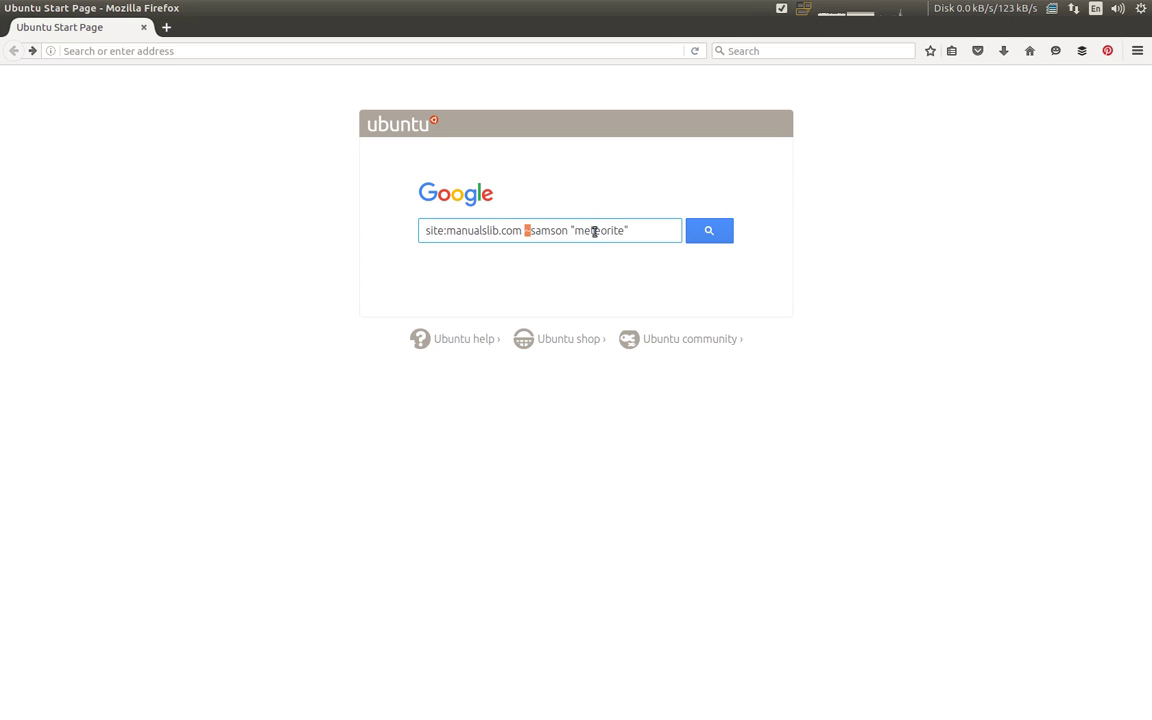
text(~)
click(729, 253)
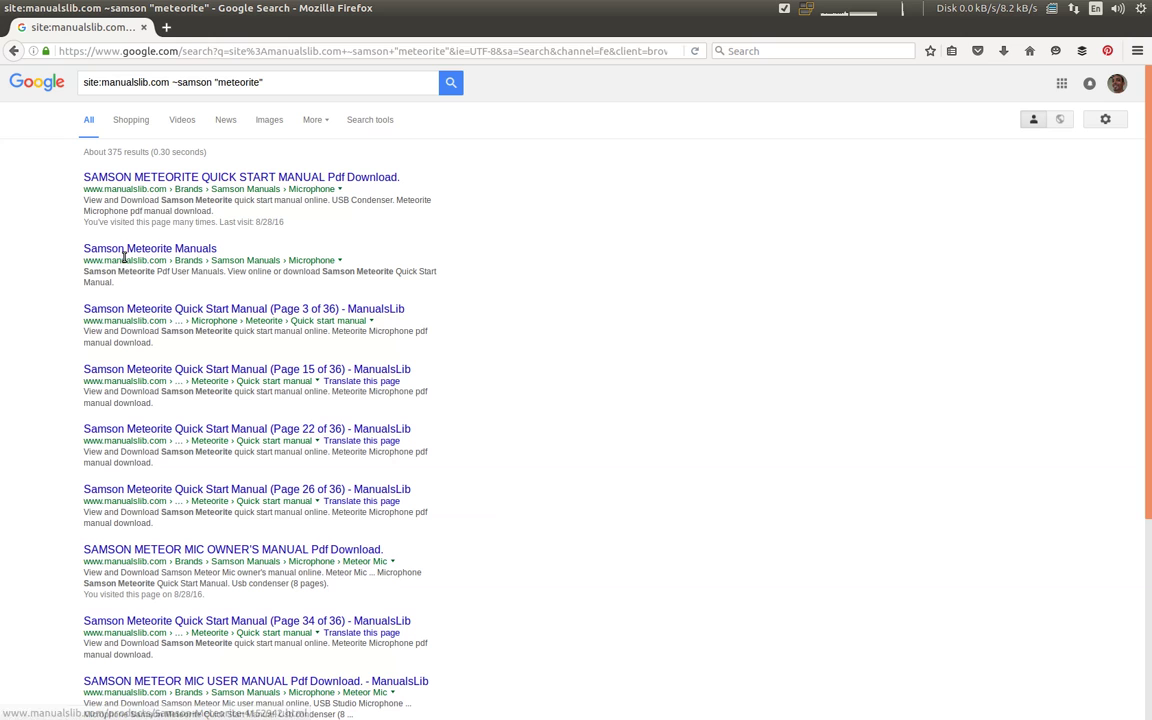
Step: Open the Samson Meteorite Quick Start Manual search result and request its download link by entering the captcha letters
click(295, 181)
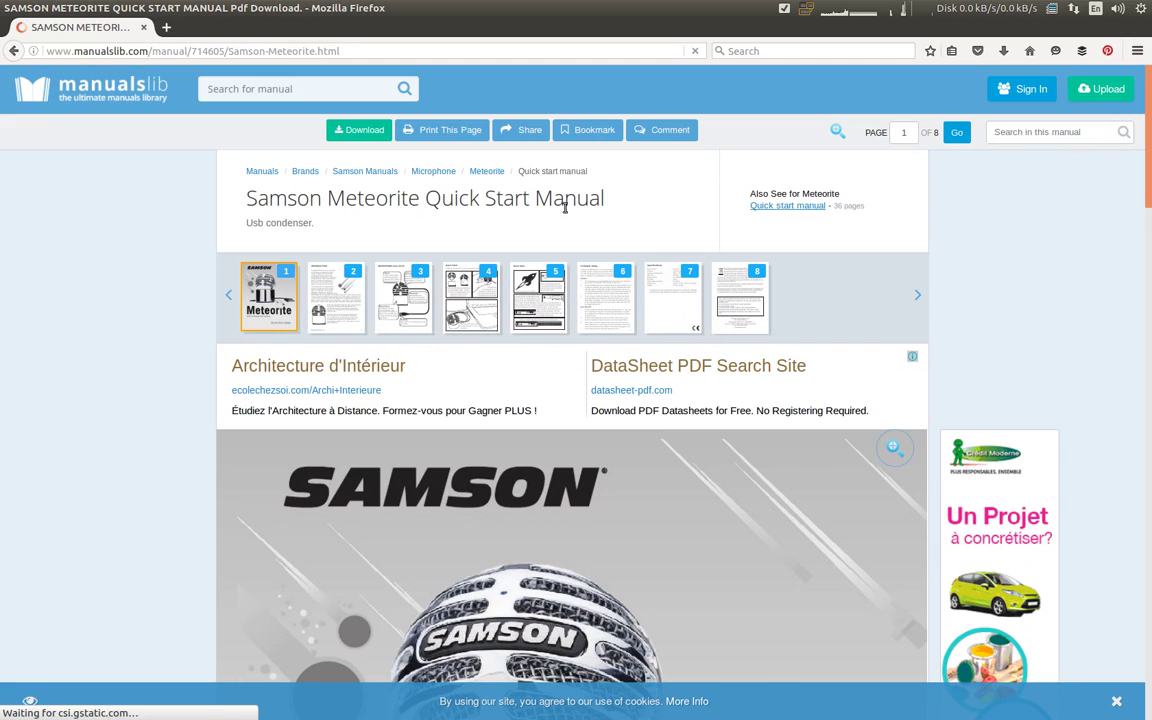
click(360, 130)
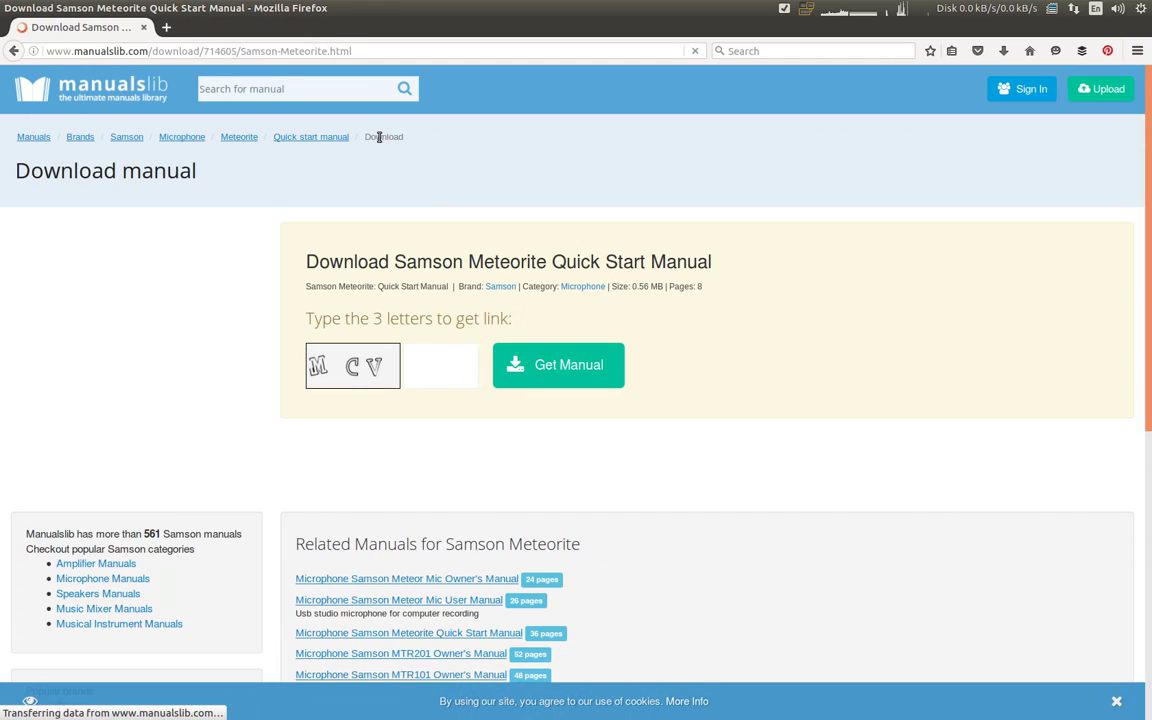
click(435, 349)
text(MCV)
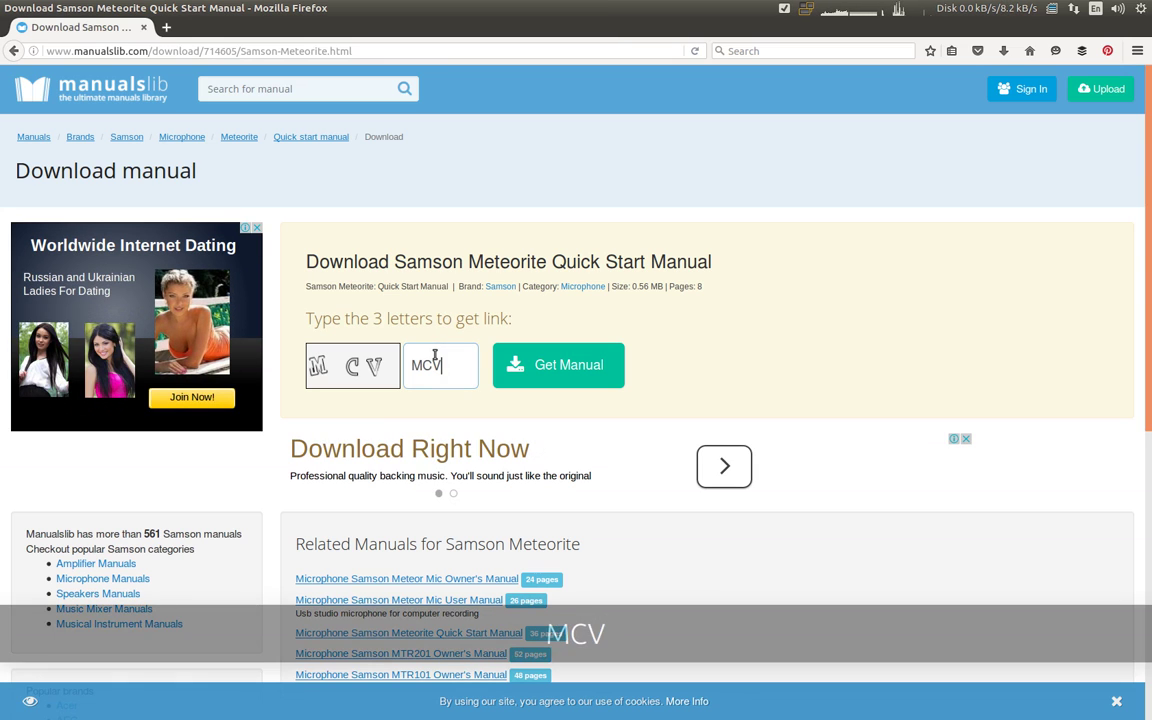
click(578, 366)
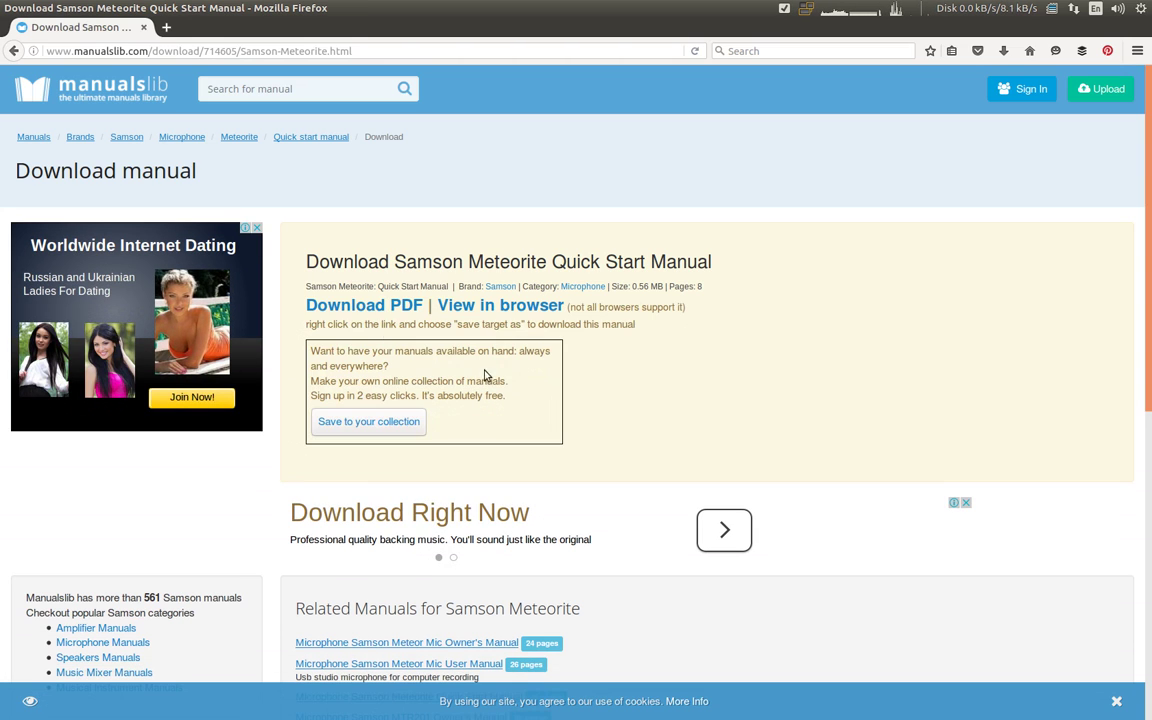
Step: Start saving the manual's PDF and create a folder named 160820_P_SMET on the Desktop for it
click(360, 309)
click(467, 418)
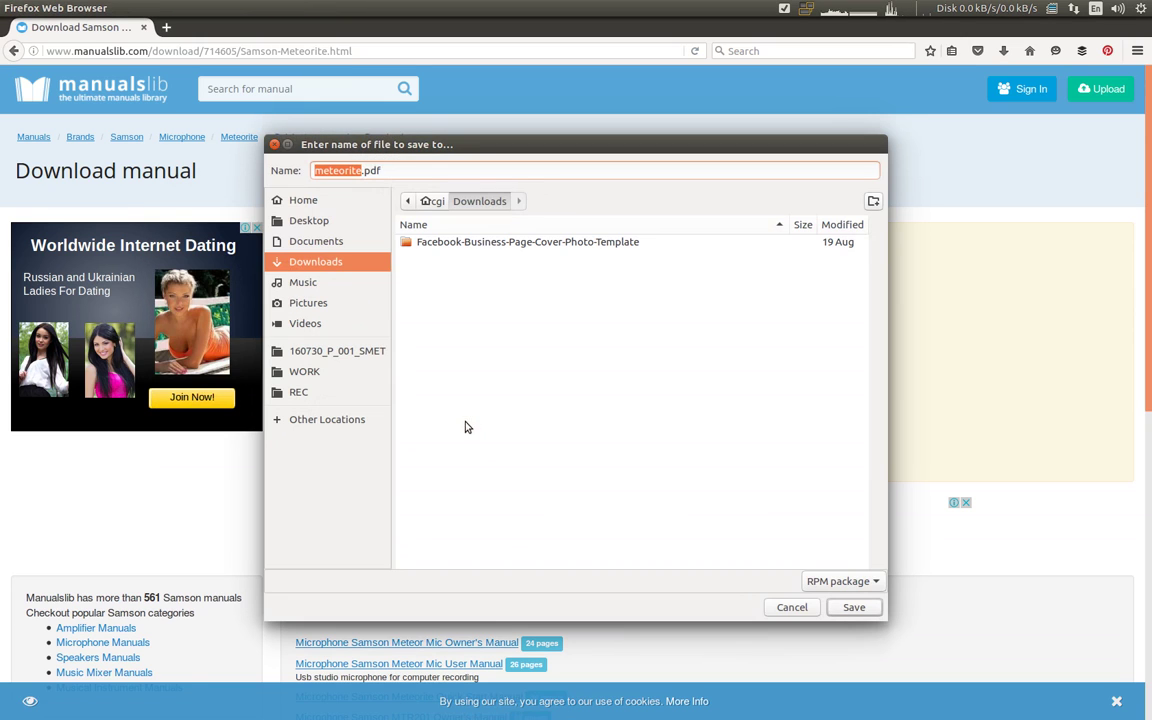
click(352, 223)
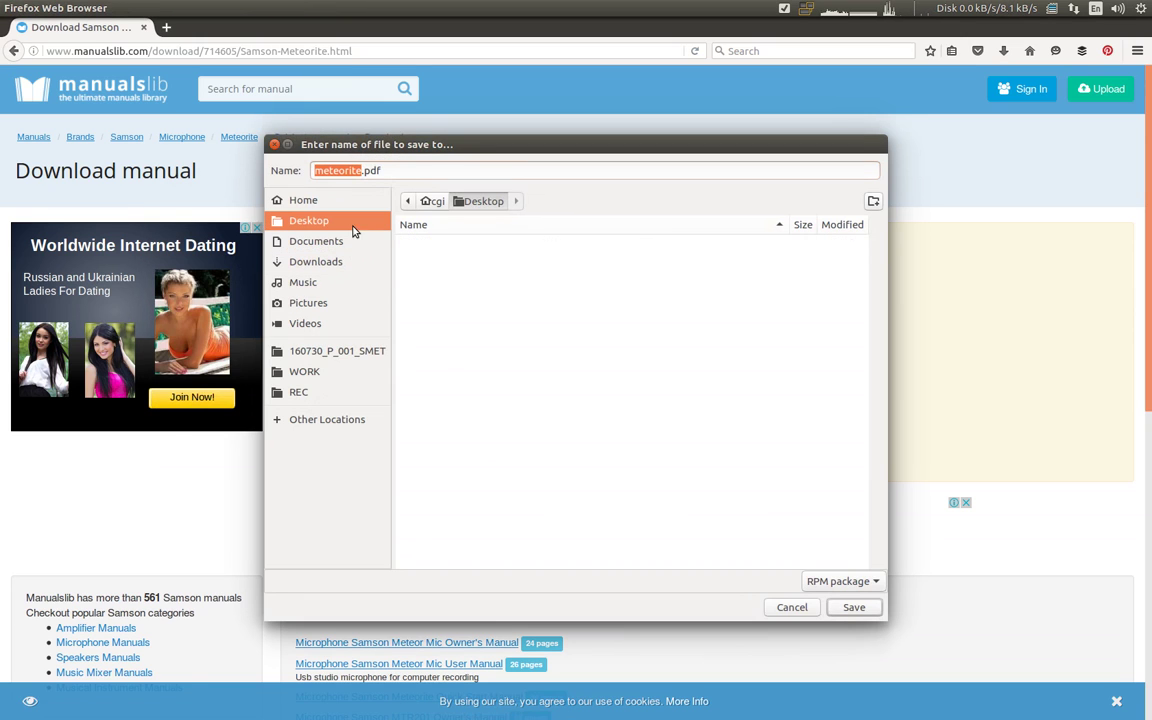
click(873, 204)
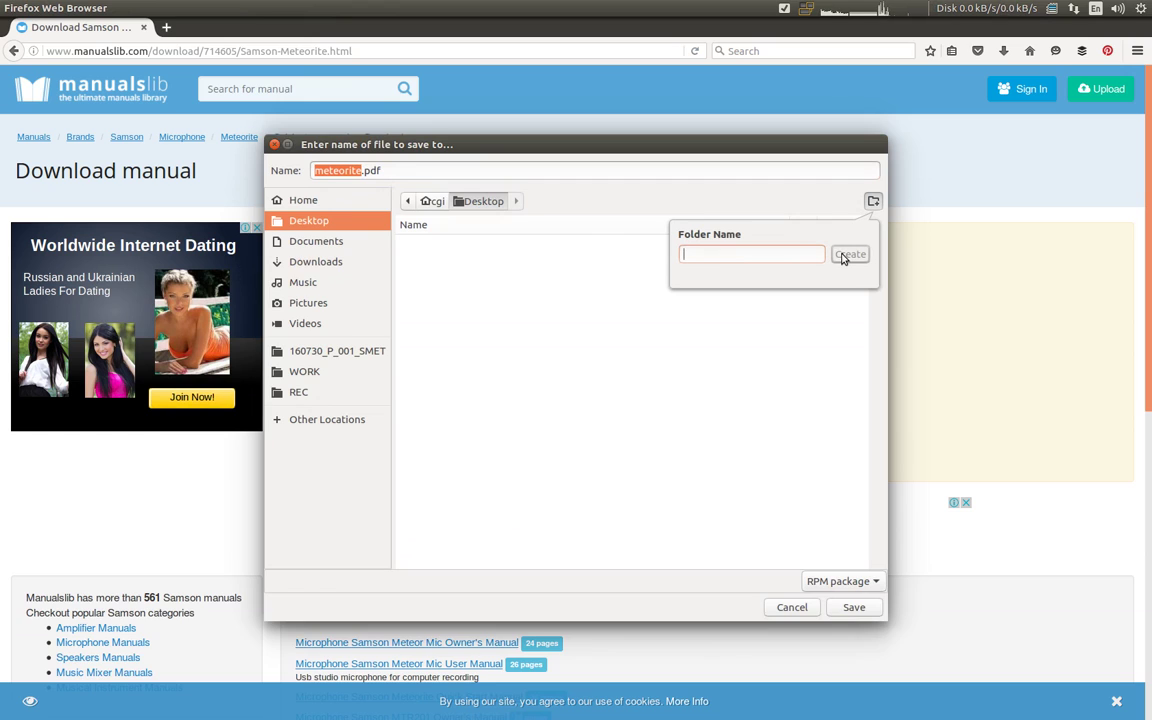
text(160820_)
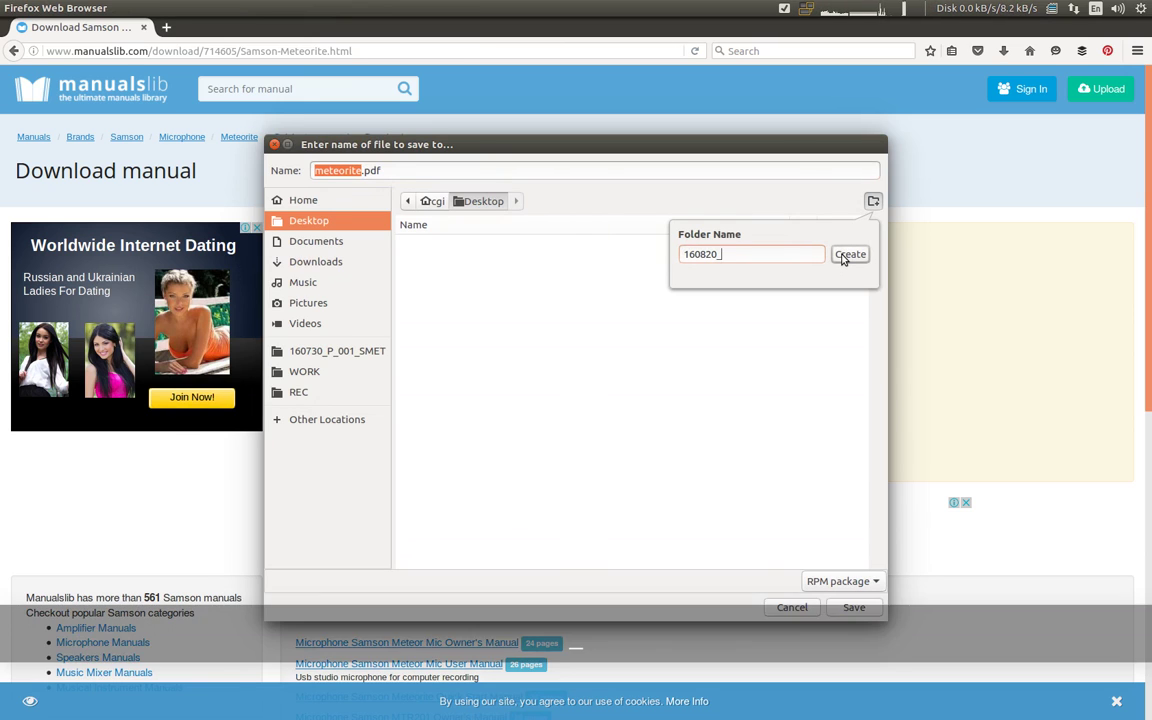
text(P_SMET)
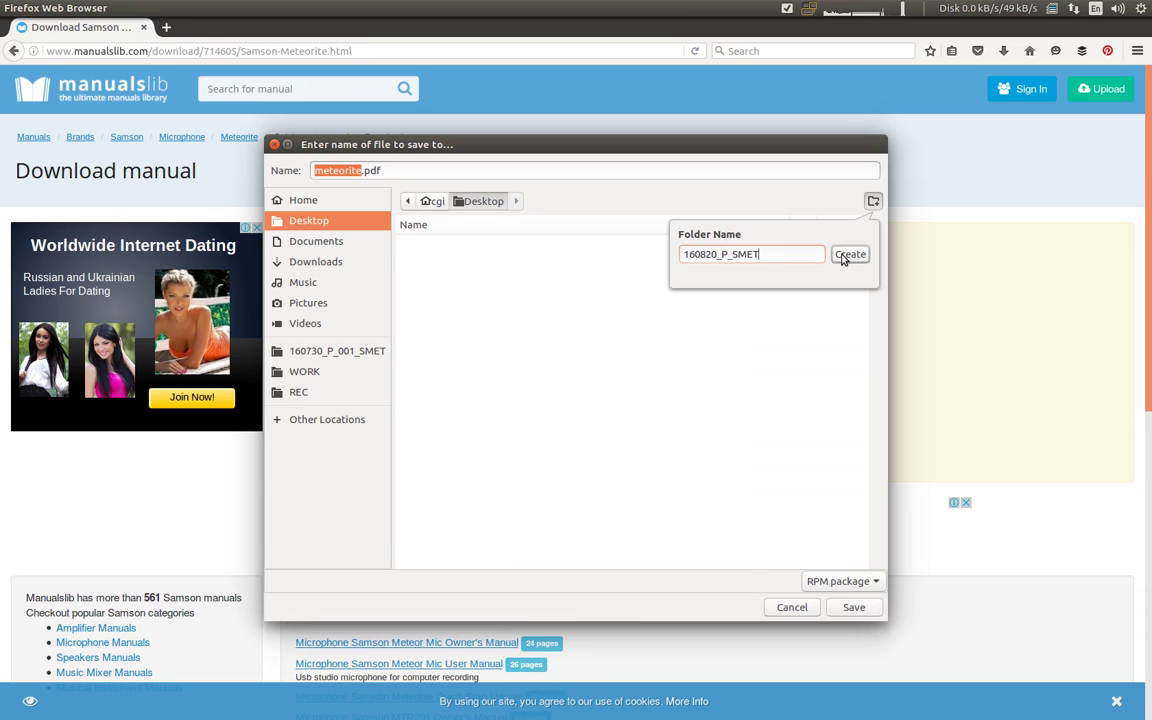
click(843, 256)
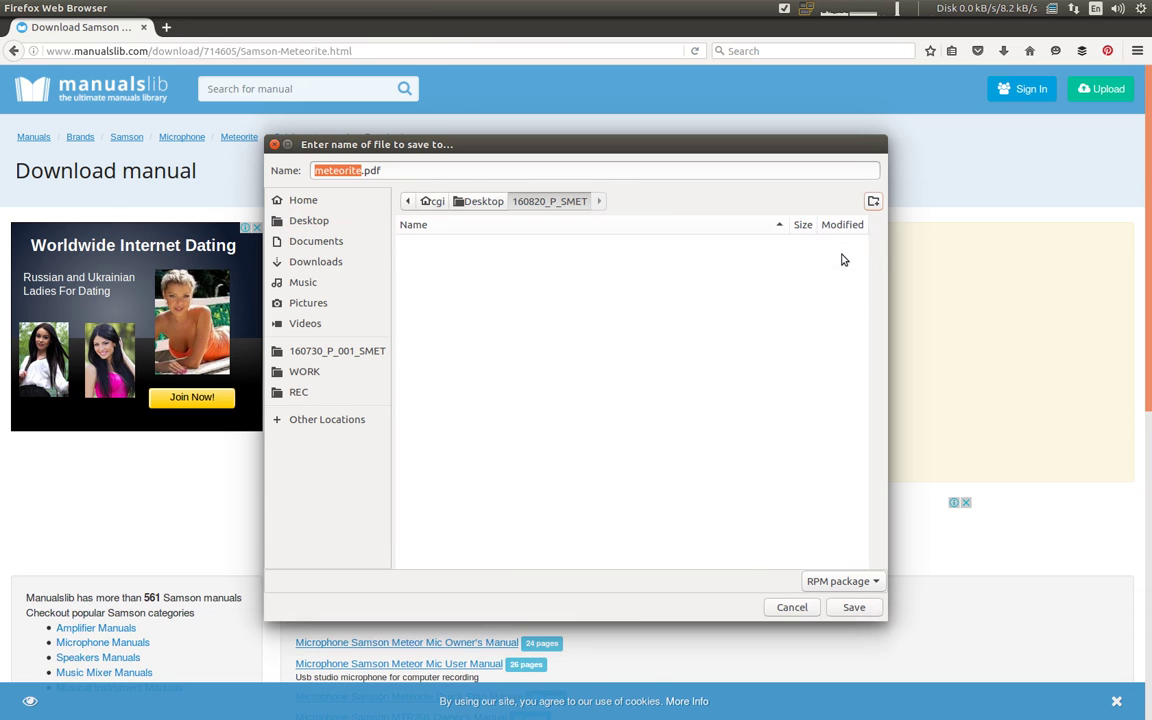
Step: Create a SMET_DOC subfolder inside 160820_P_SMET and save the manual there as SMET_QS_MANUAL.pdf
click(873, 203)
text(SMET_)
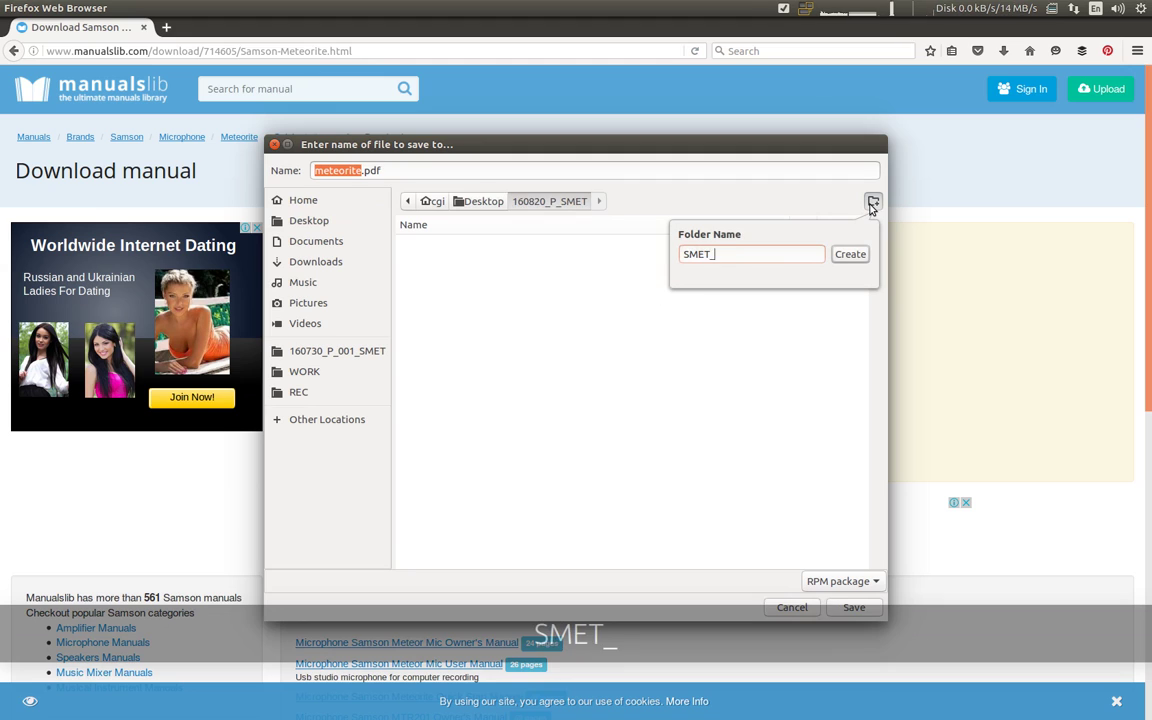
text(DOC)
key(Return)
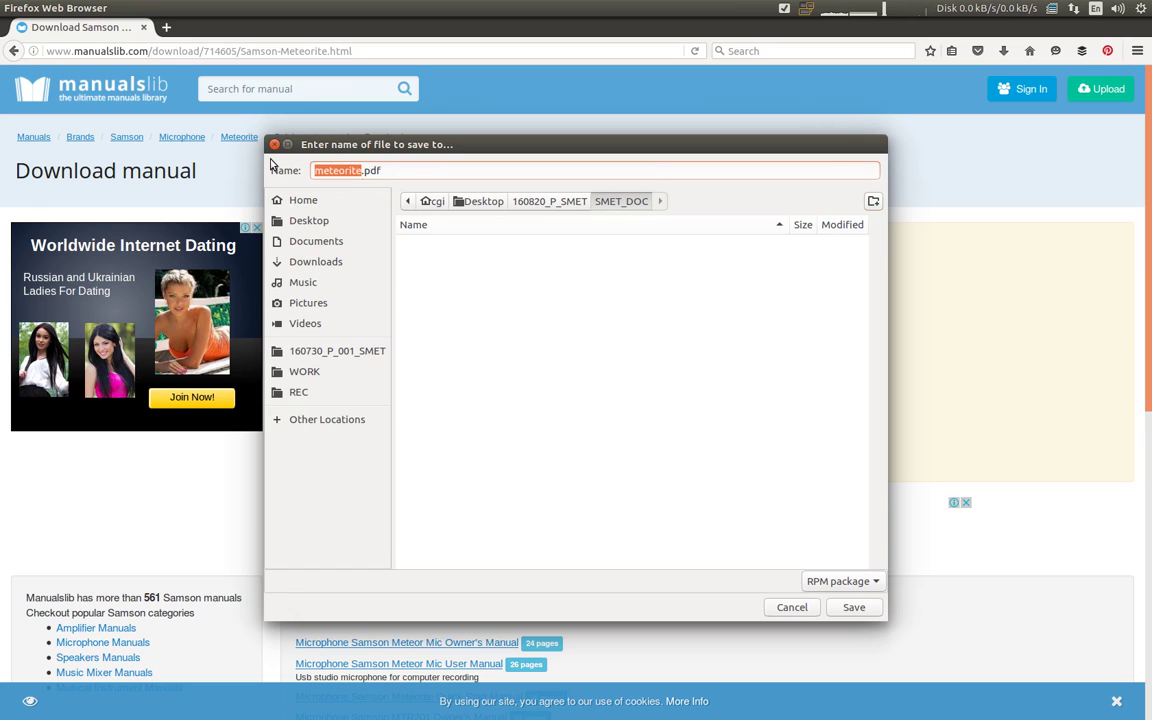
text(SMET_)
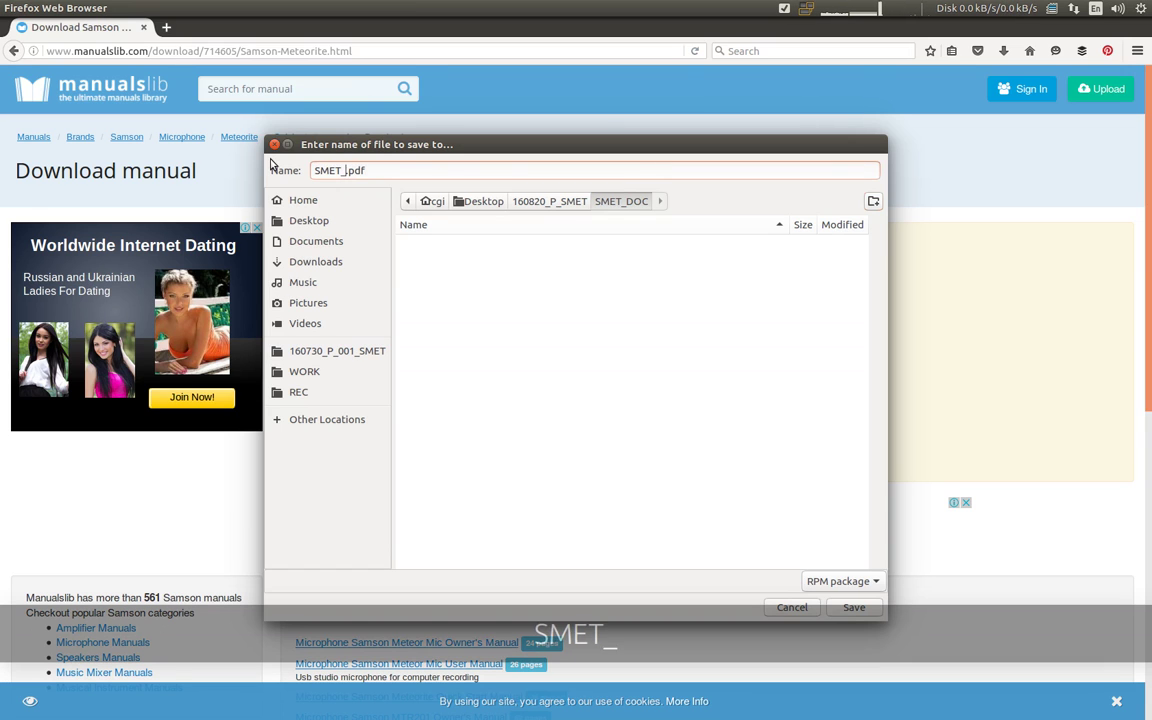
text(QS_MANUAL)
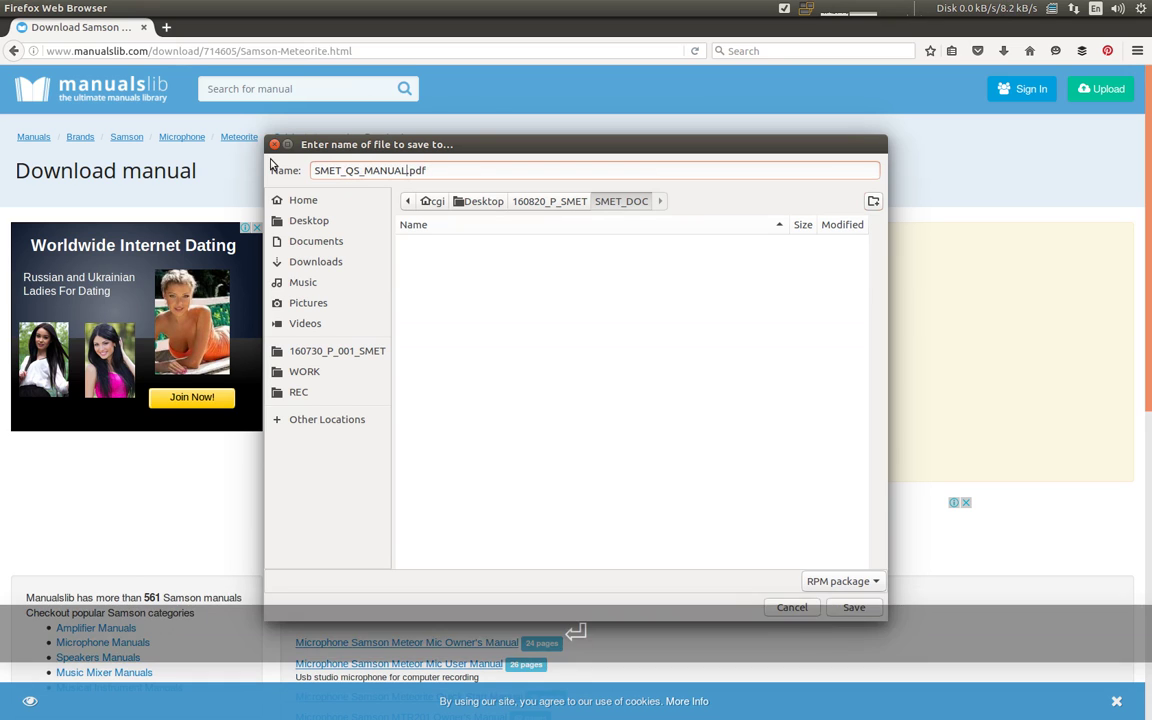
click(845, 609)
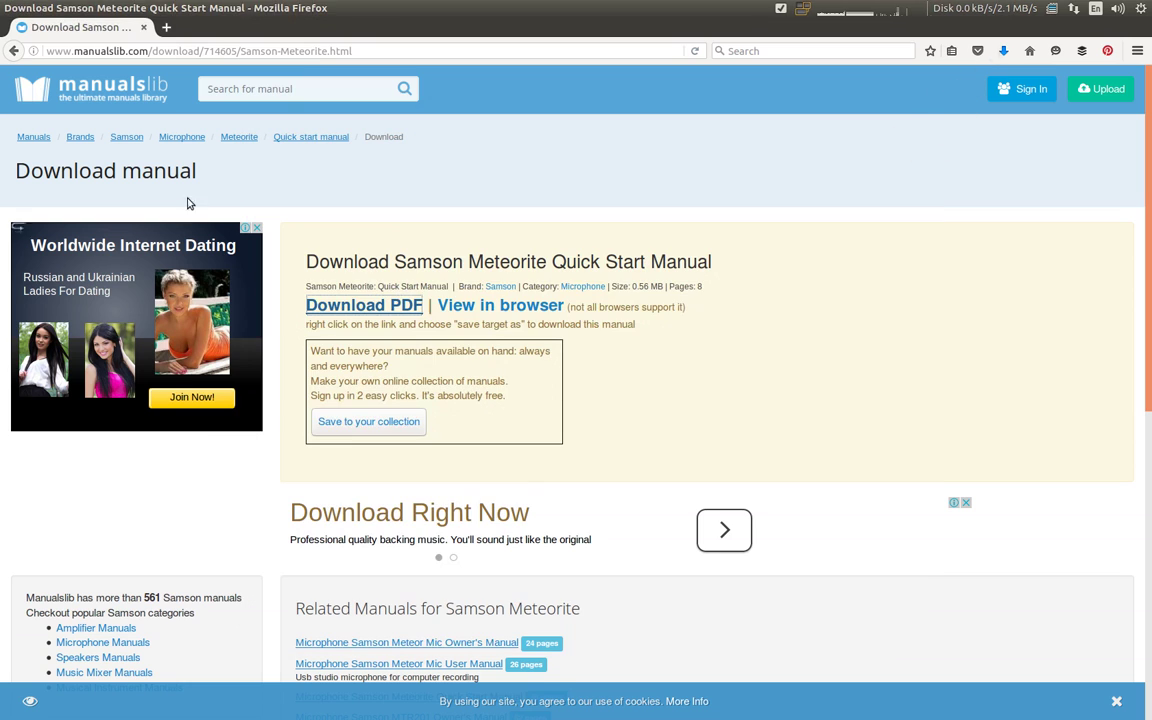
Step: Switch to the file manager and open SMET_QS_MANUAL.pdf from the SMET_DOC folder inside 160820_P_SMET
click(7, 8)
double_click(45, 70)
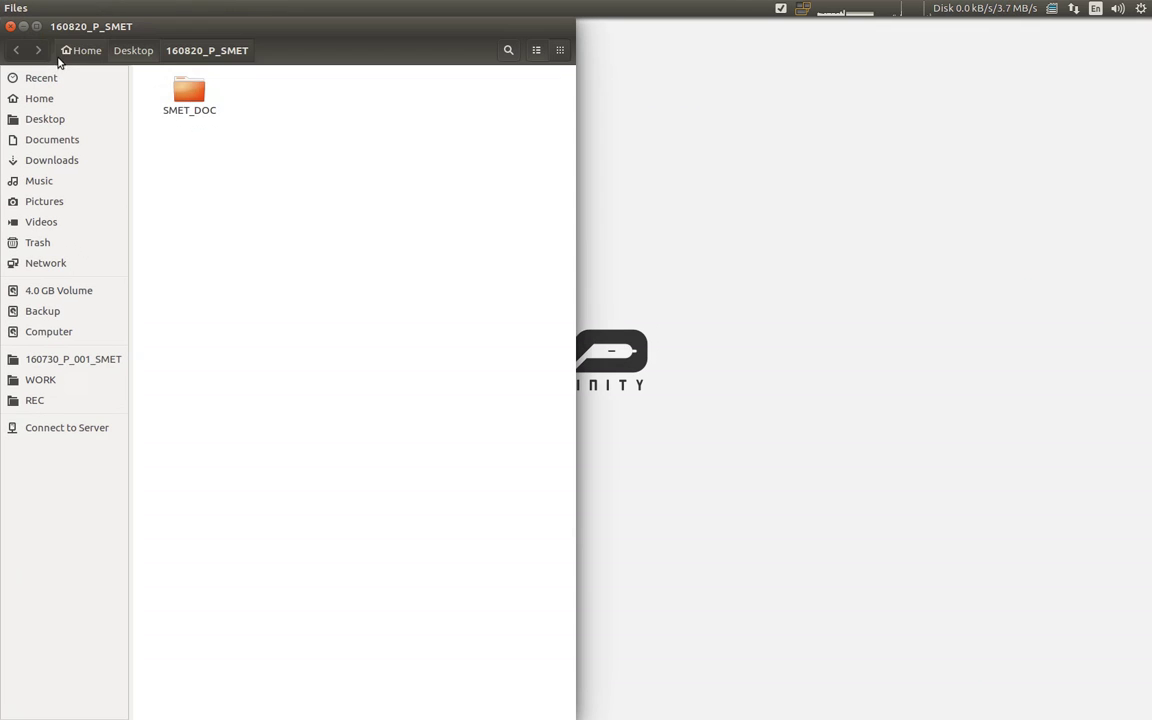
double_click(186, 95)
click(185, 100)
double_click(183, 104)
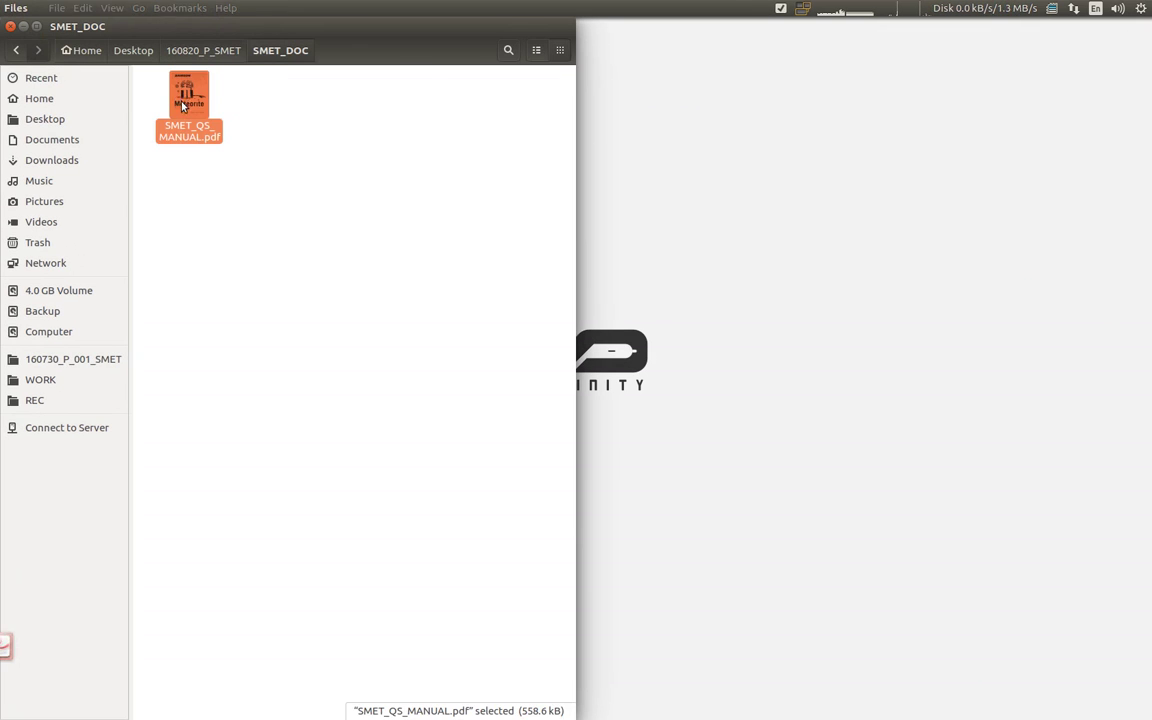
Step: Go to page 2 of the manual and examine the line drawing of the microphone
click(17, 263)
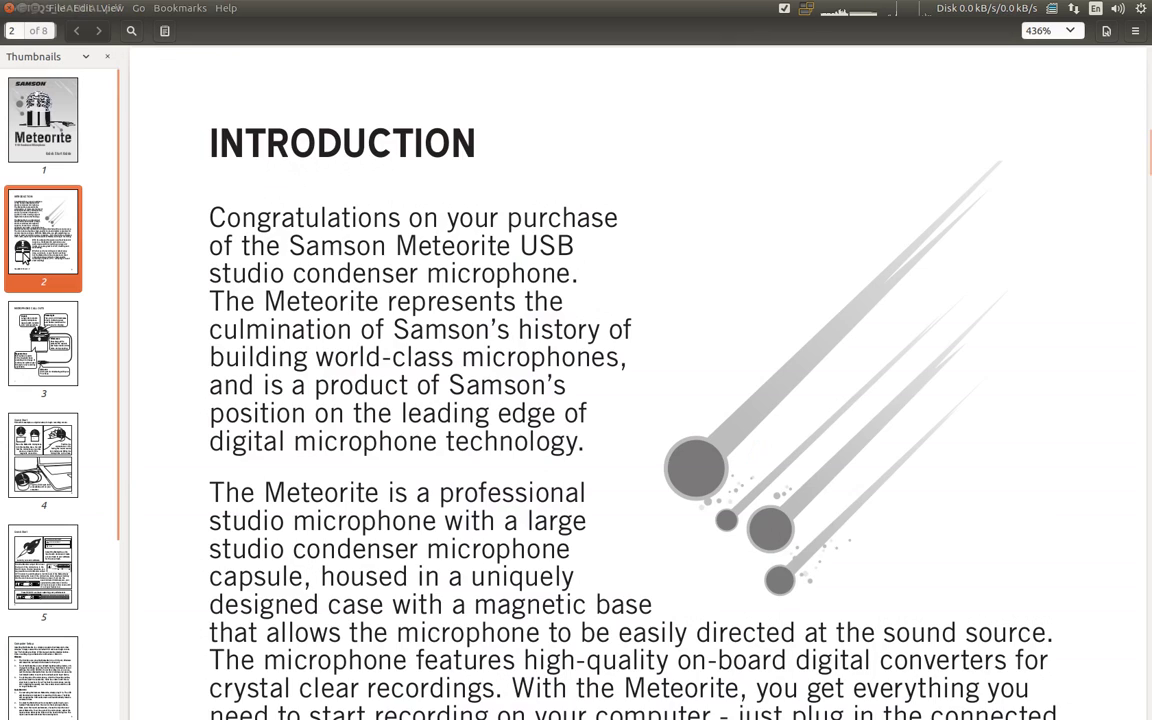
scroll(625, 291, down, 10)
scroll(313, 446, down, 1)
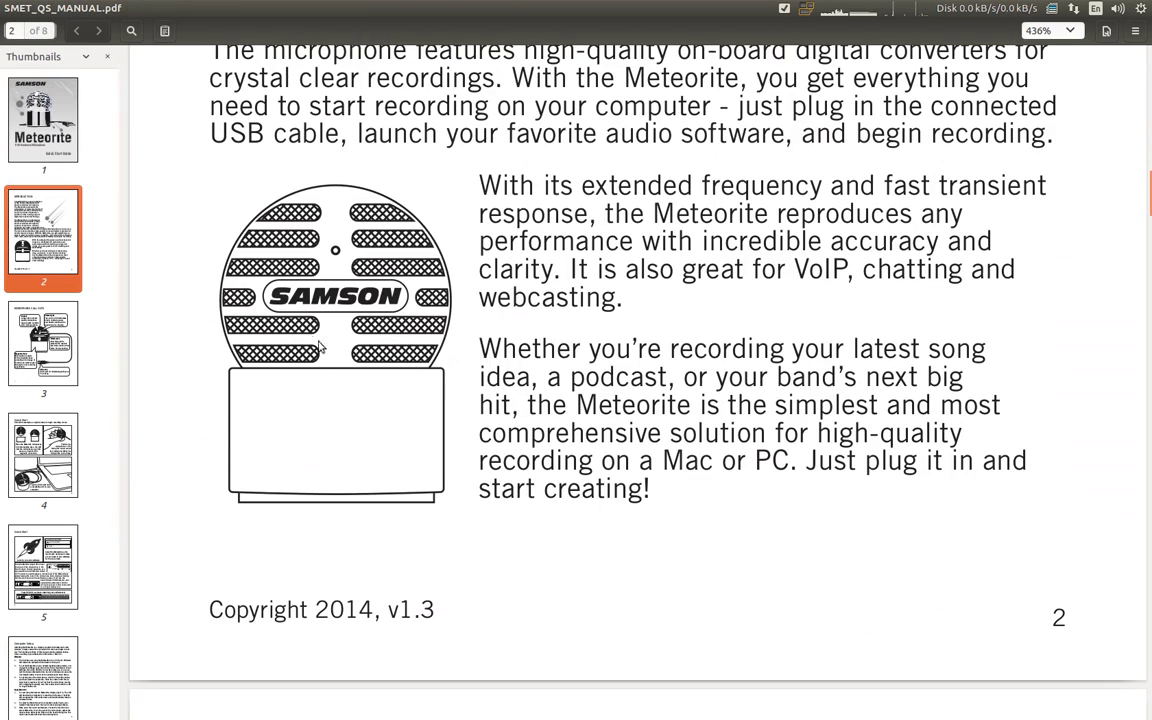
right_click(320, 340)
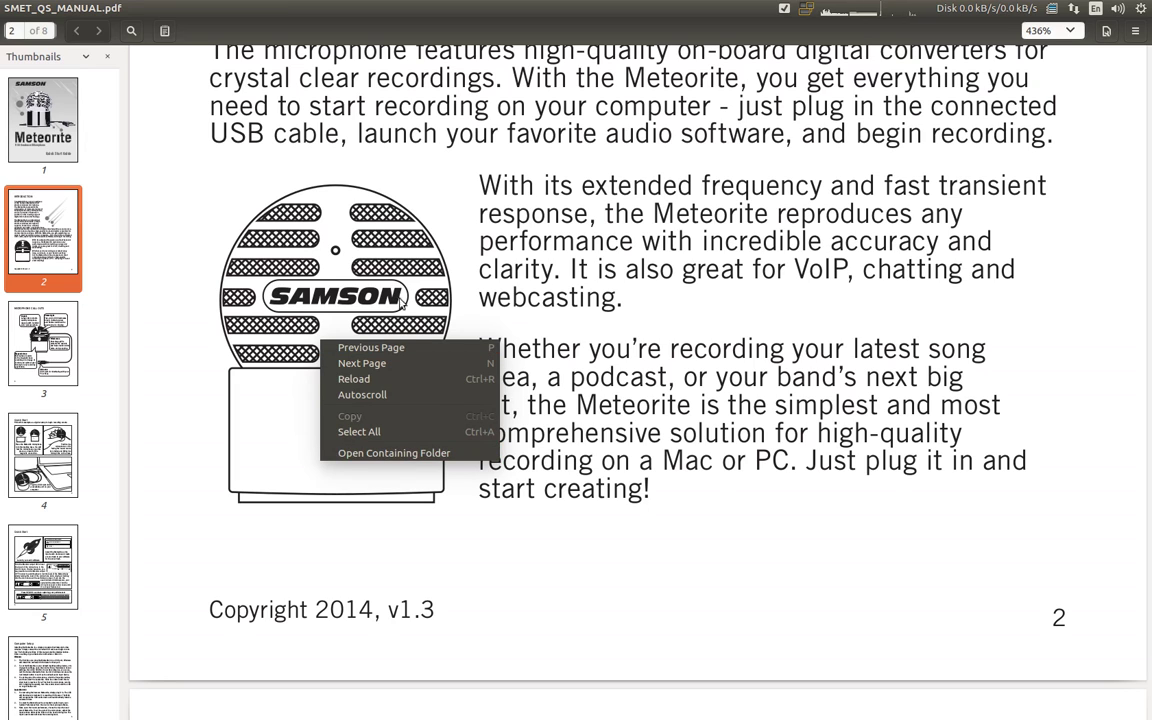
click(405, 243)
scroll(347, 385, up, 1)
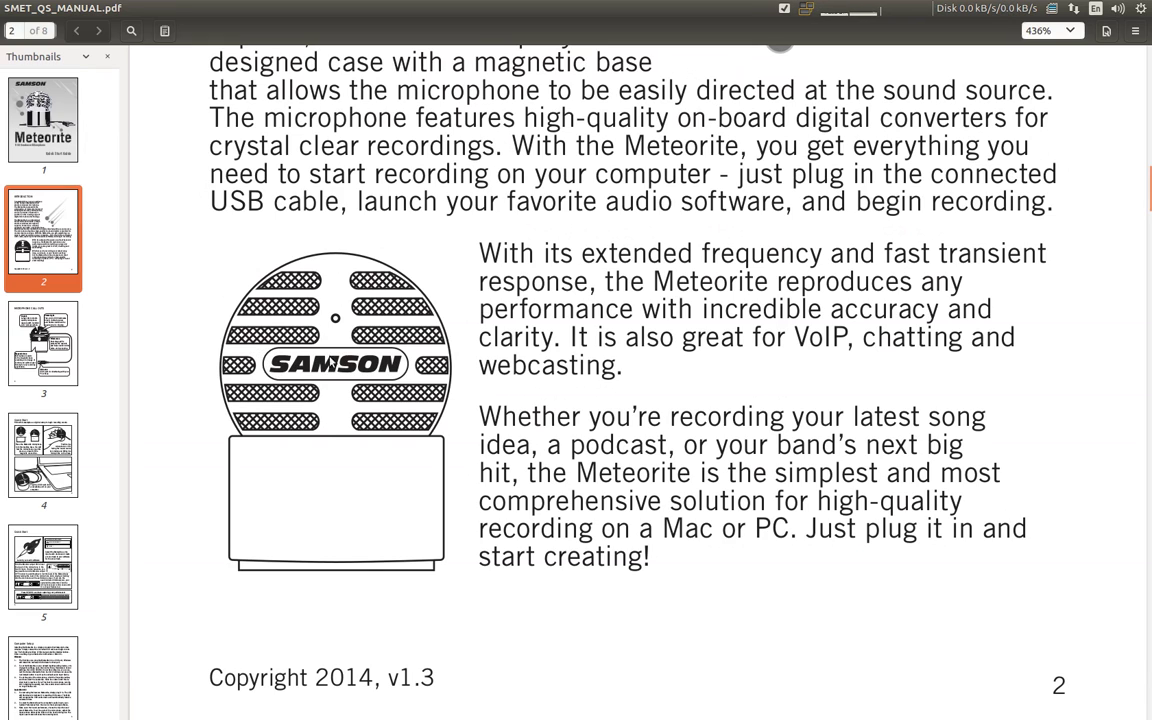
Step: Switch to Inkscape and open SMET_QS_MANUAL.pdf from the SMET_DOC folder, importing page 2
key(super)
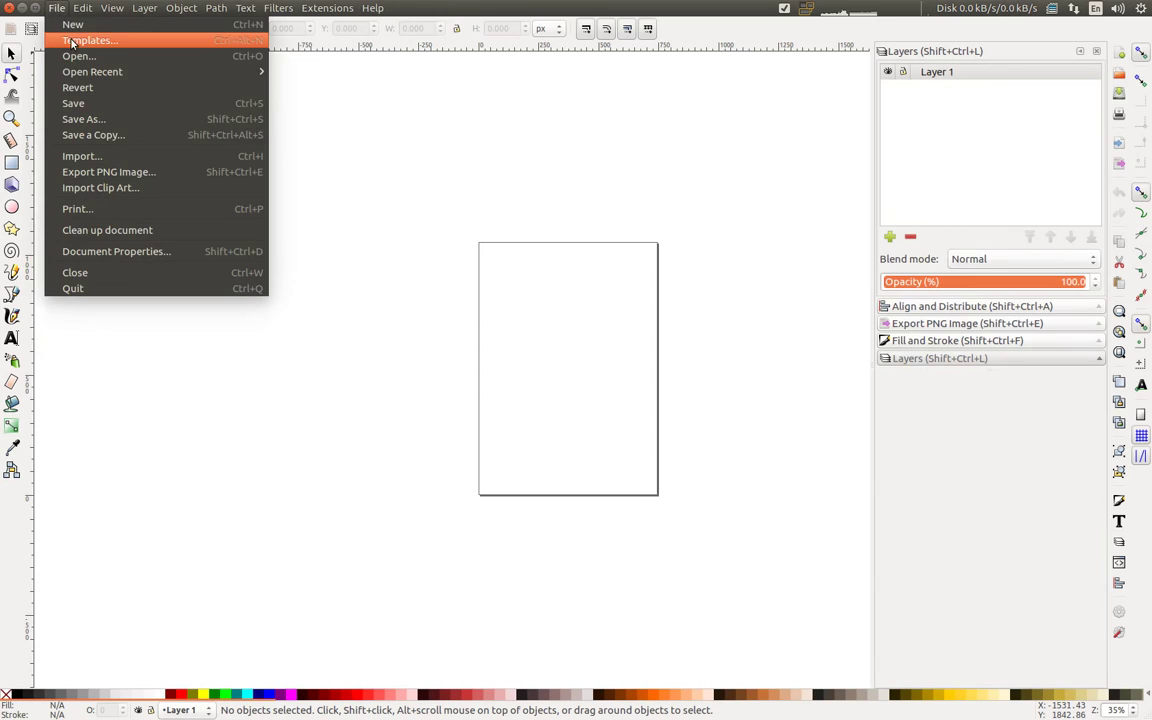
click(70, 36)
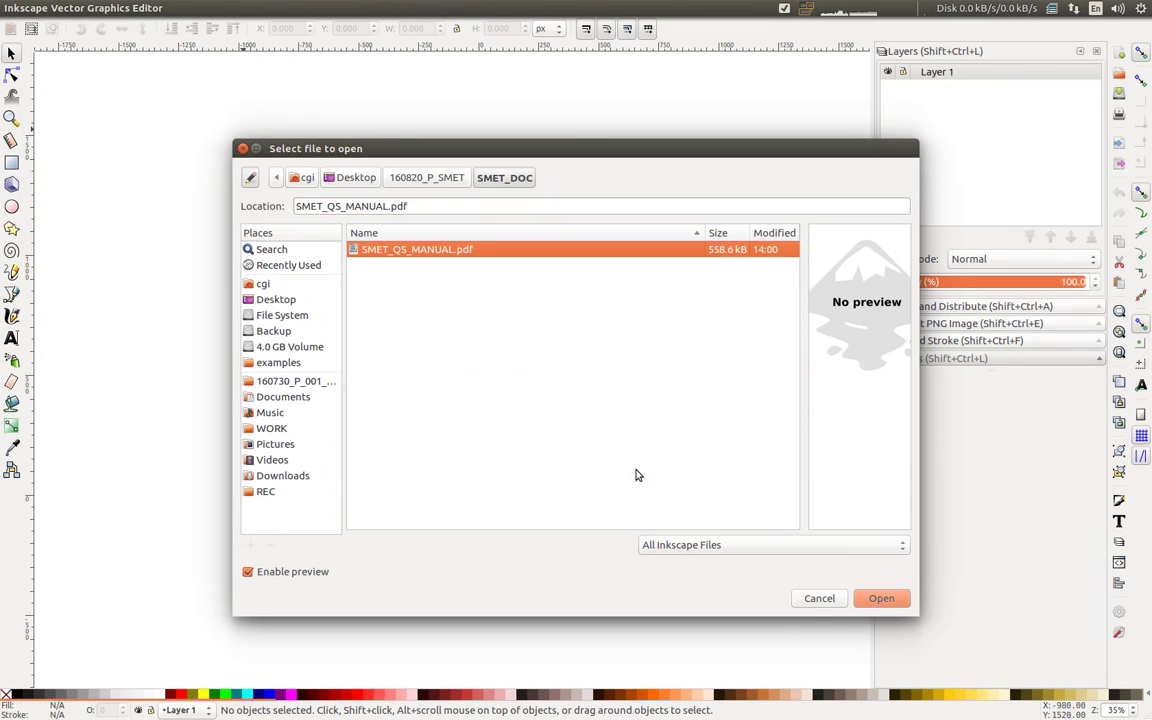
click(882, 598)
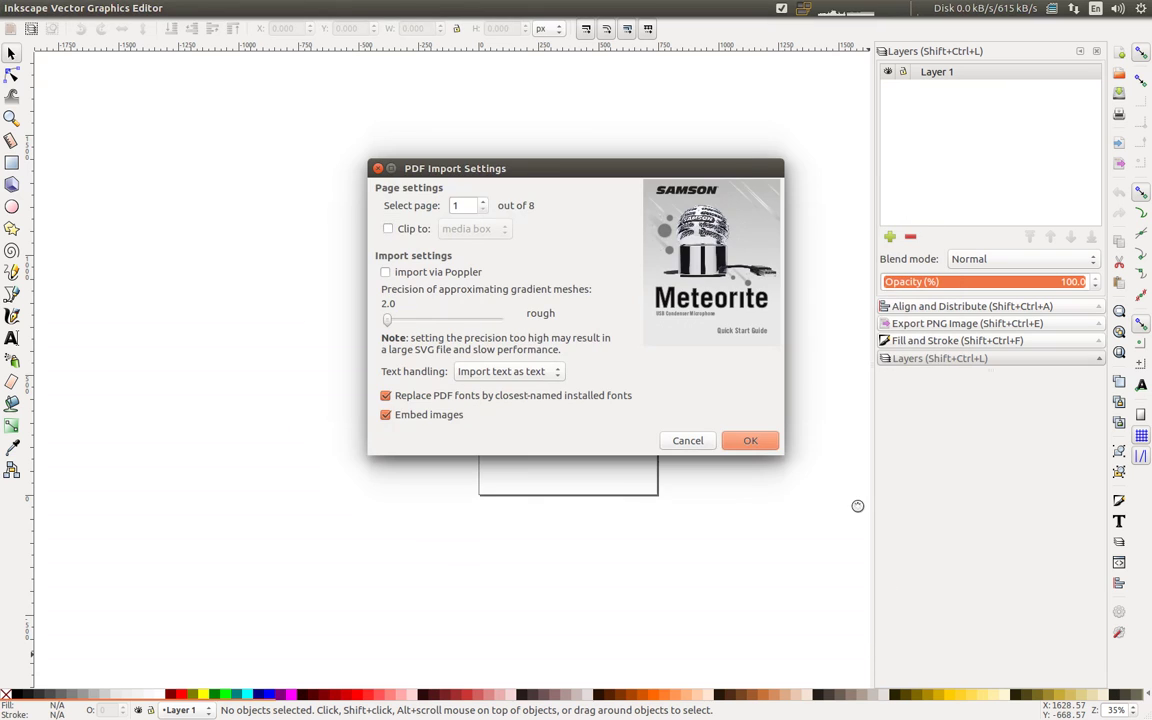
click(485, 206)
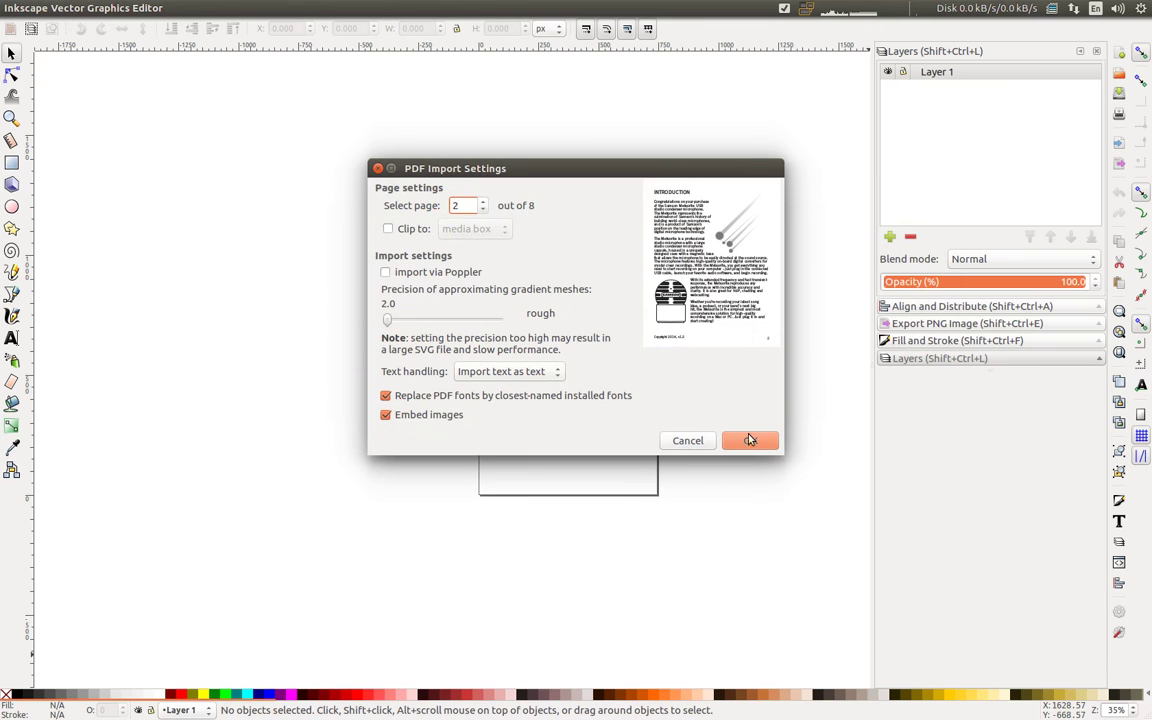
click(745, 441)
Step: Select the microphone drawing on the imported page to check that it is an editable group, and deselect it
scroll(549, 466, down, 2)
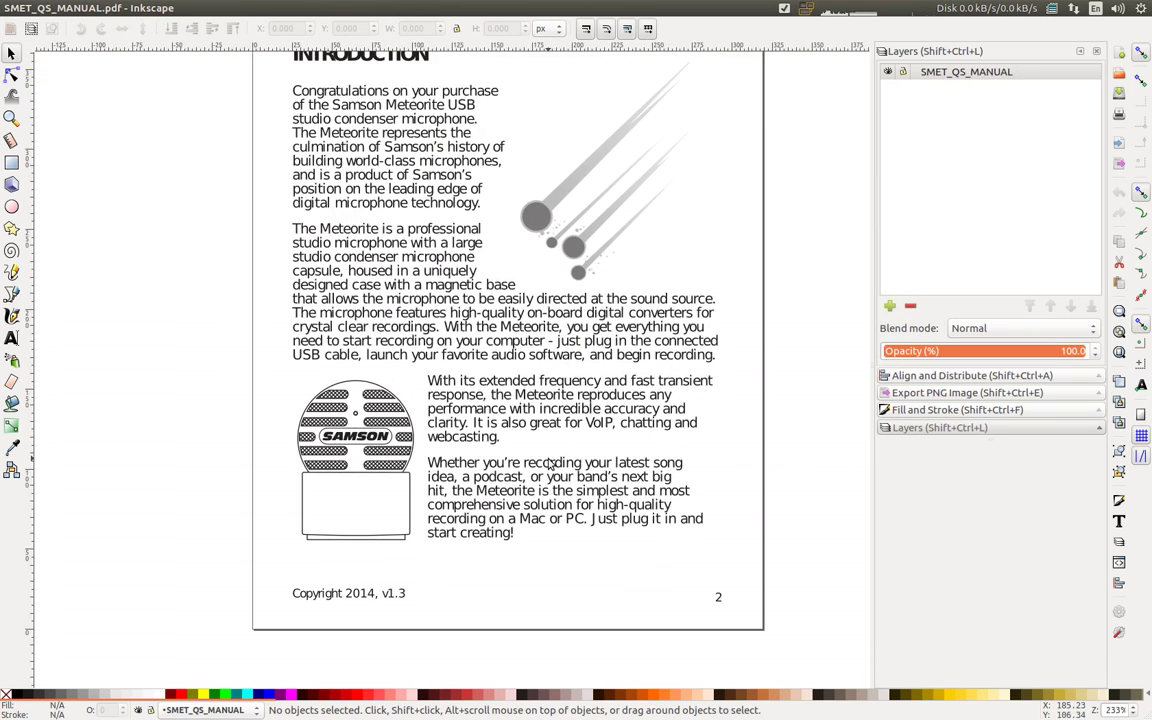
right_click(372, 426)
click(317, 471)
click(317, 471)
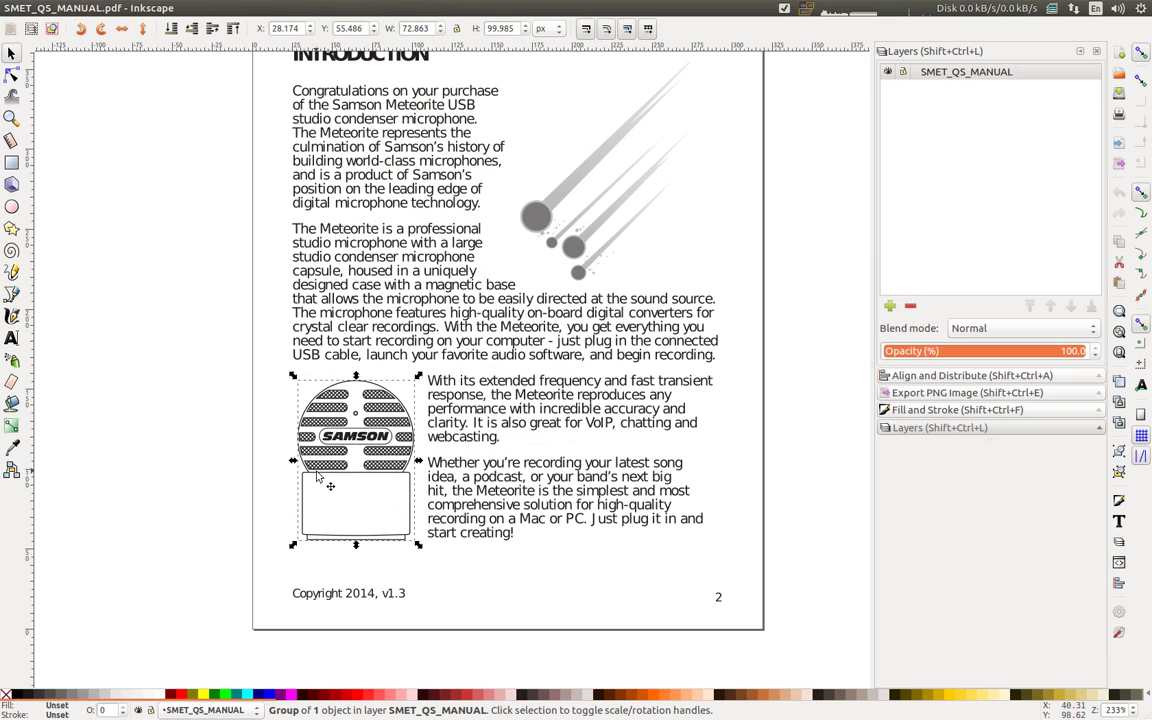
click(210, 541)
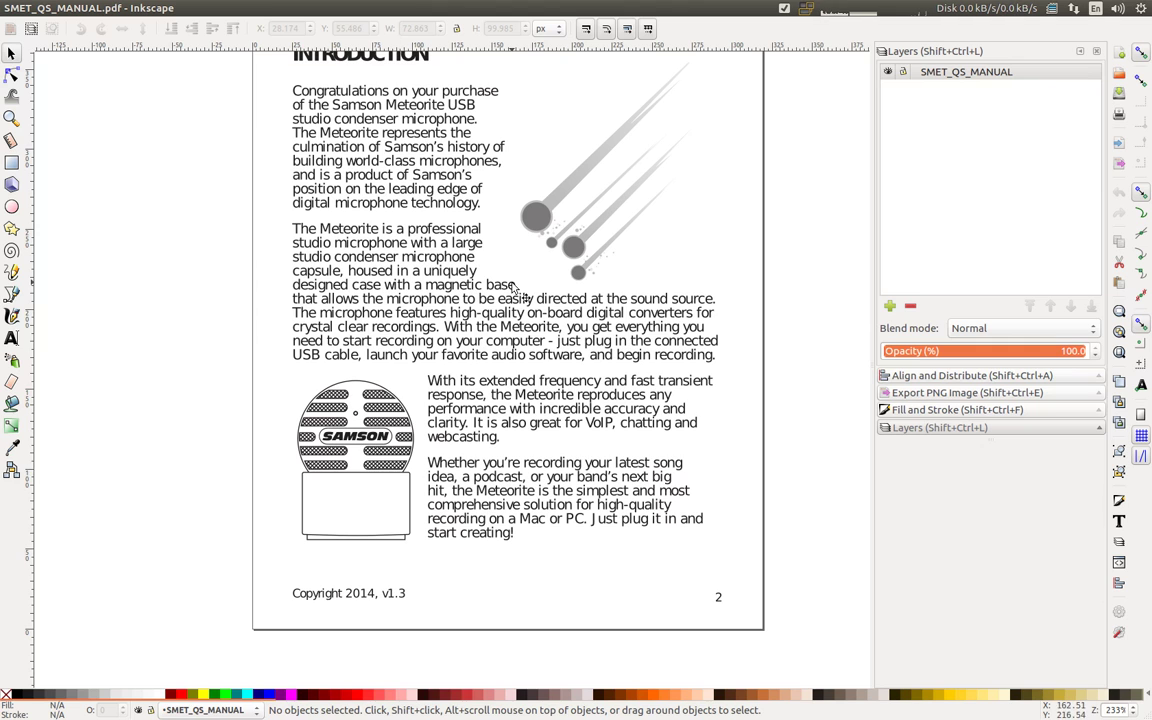
Step: Select the microphone drawing on the imported page and ungroup it repeatedly until it breaks into separate paths
mouse_move(345, 414)
middle_down()
mouse_move(358, 410)
mouse_move(318, 463)
mouse_move(368, 466)
middle_up()
click(347, 449)
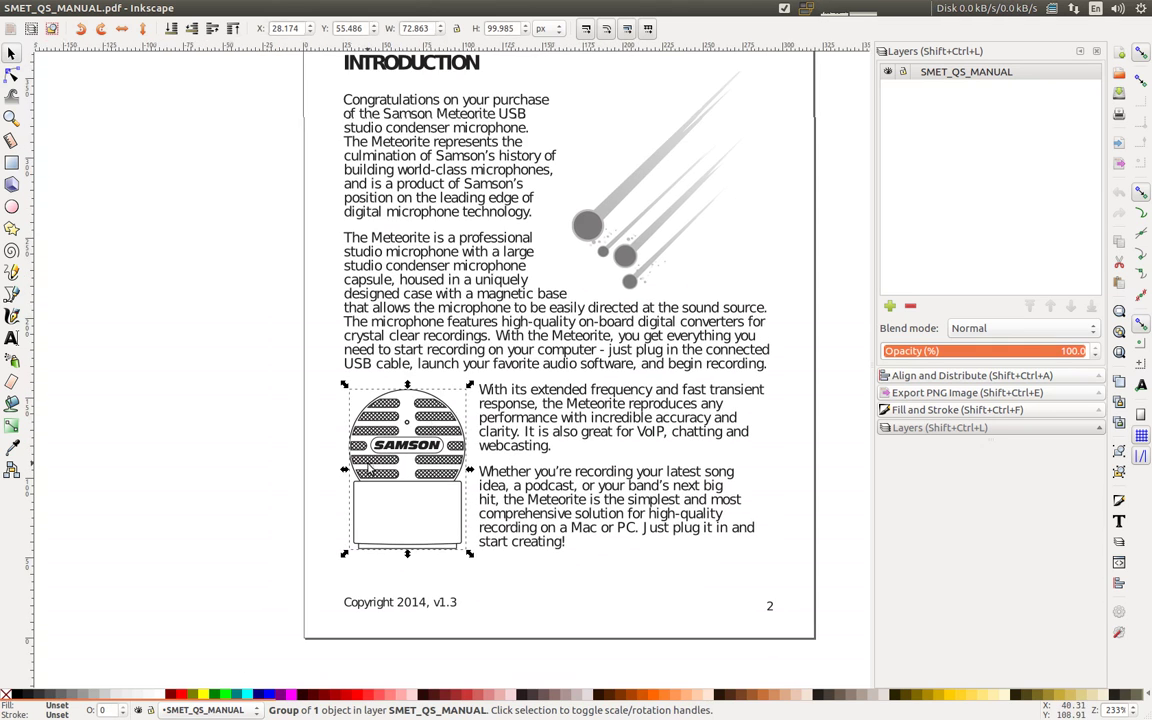
ctrl+scroll(390, 462, up, 3)
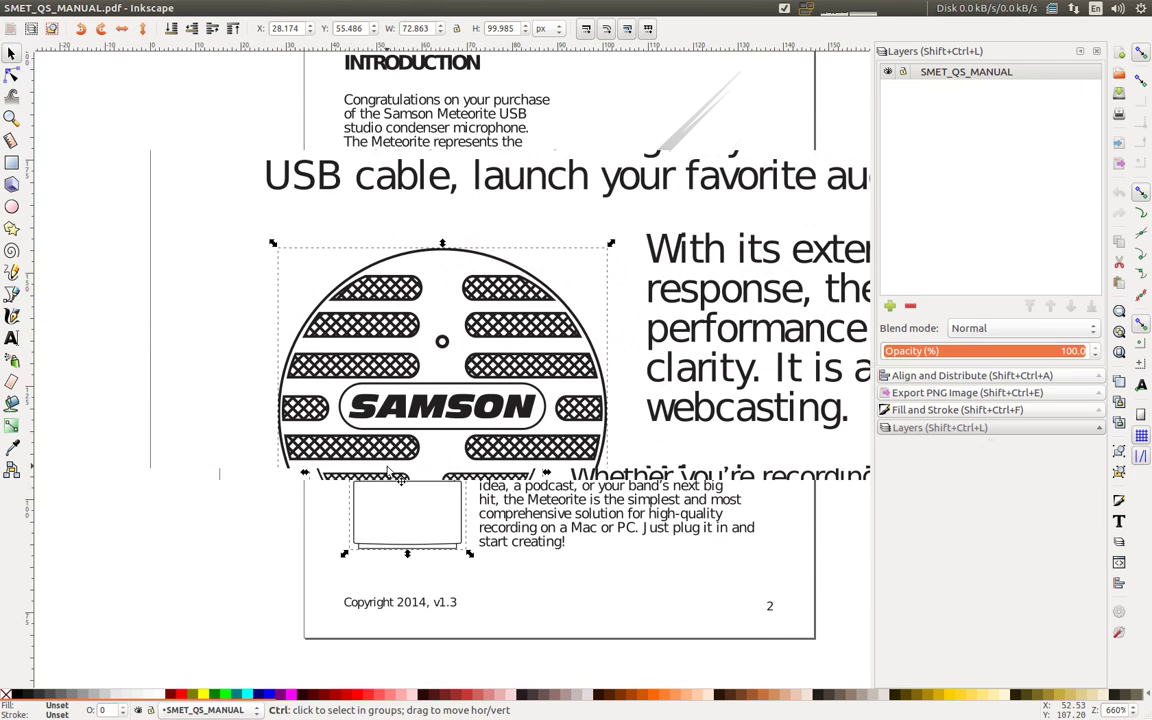
click(217, 8)
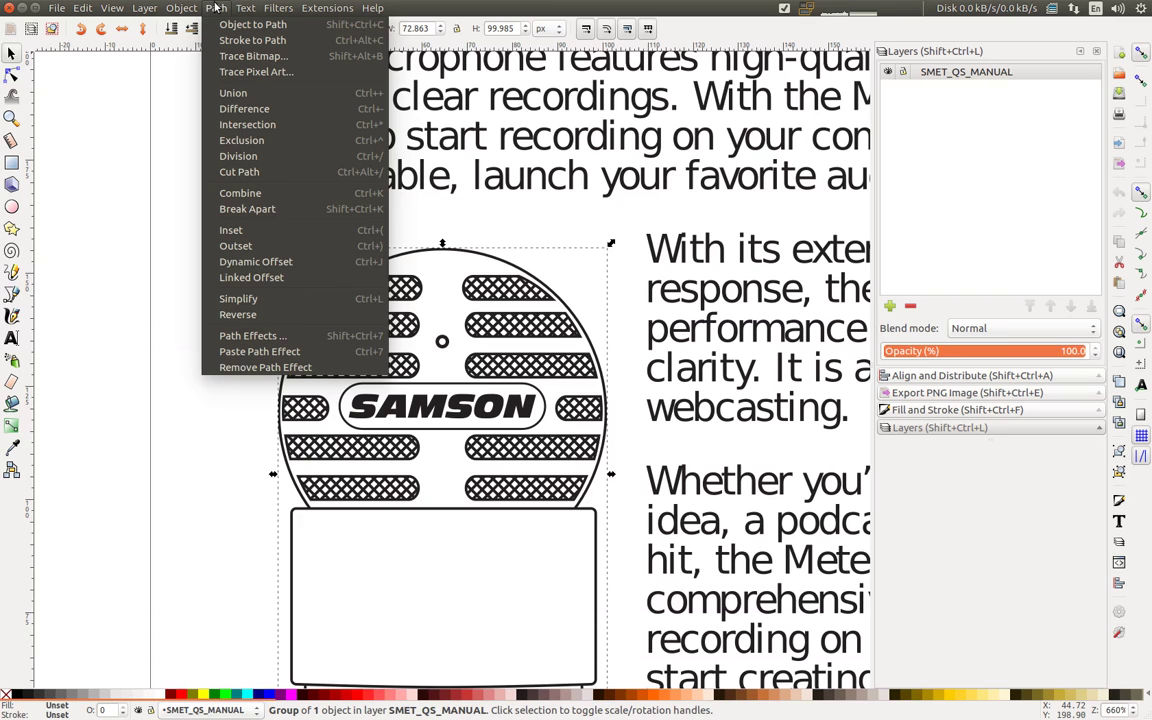
mouse_move(181, 8)
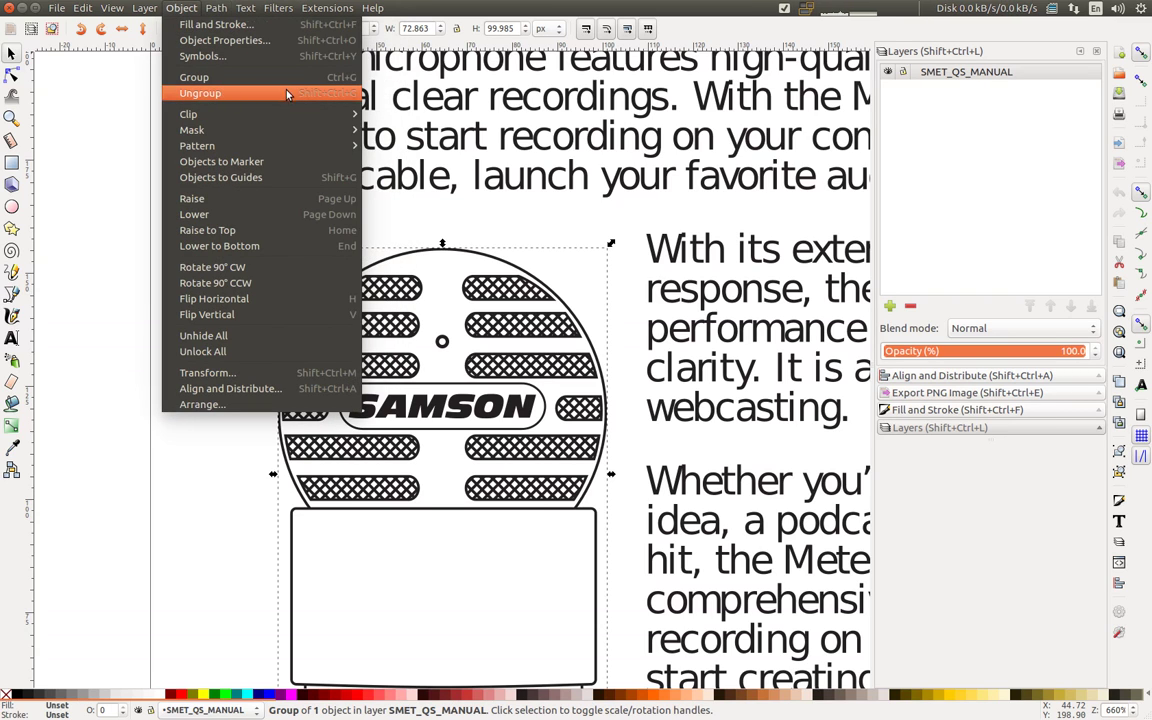
click(514, 193)
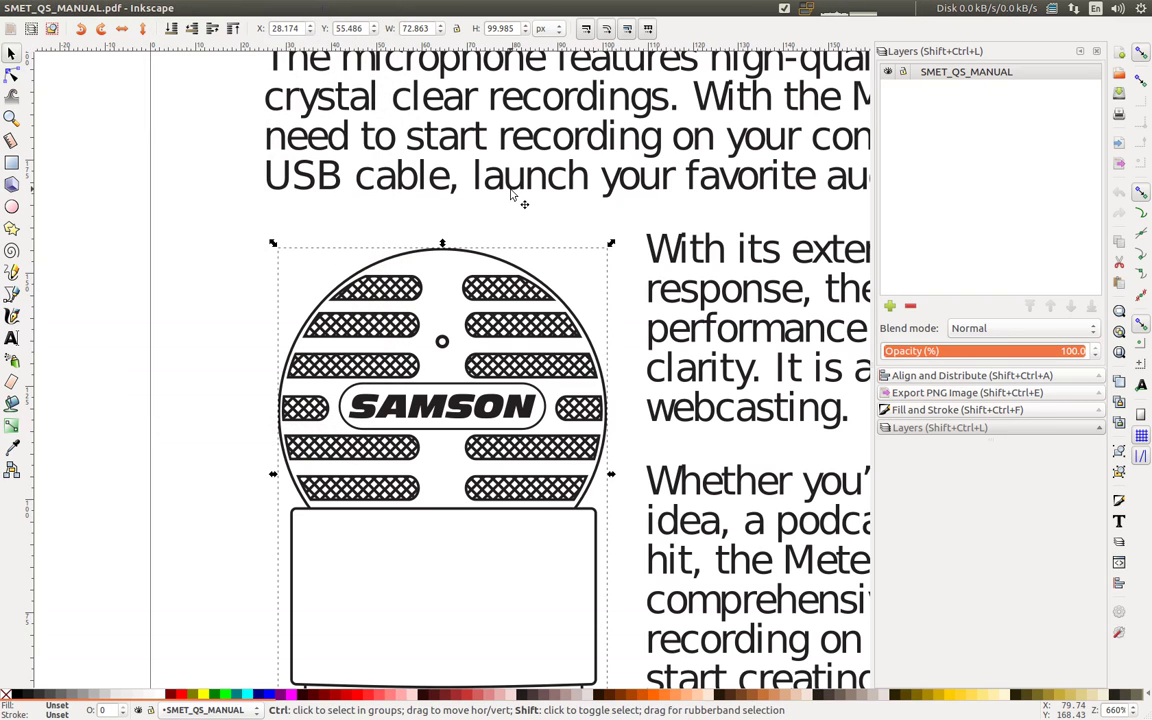
key(ctrl+shift+g)
key(ctrl+shift+g)
key(ctrl+shift+g)
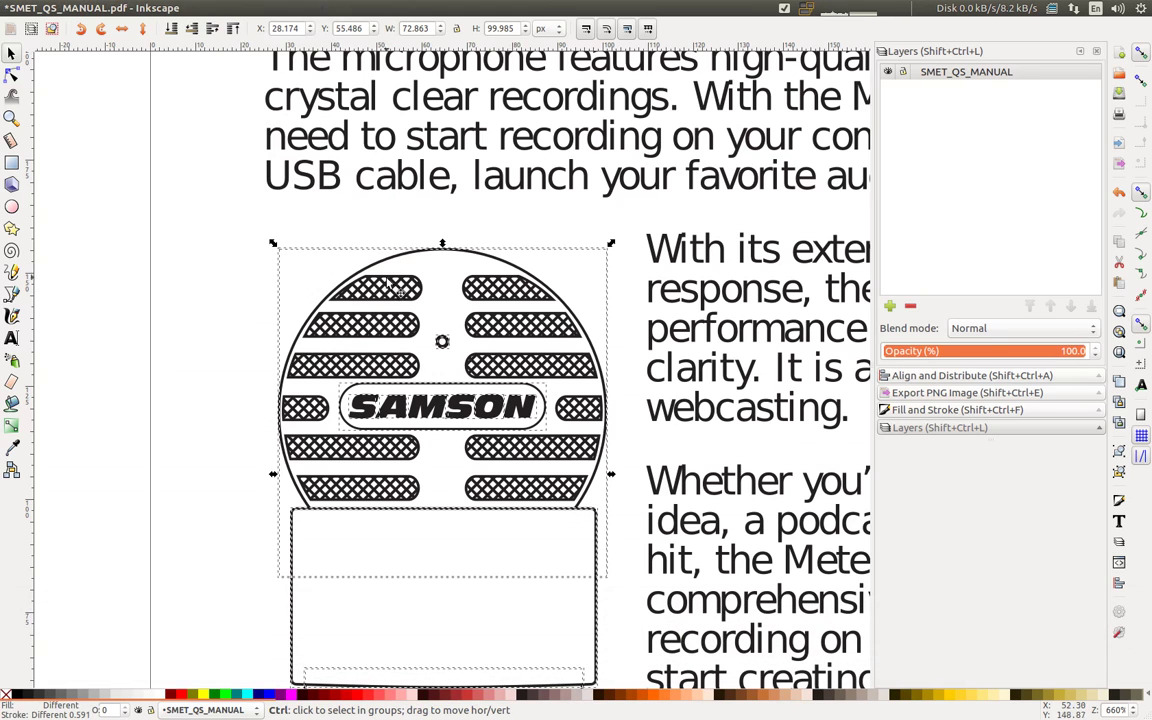
Step: Select the microphone's head outline, small ring, logo badge, SAMSON letters and base shapes without the mesh pattern, and cut them
ctrl+scroll(380, 255, up, 2)
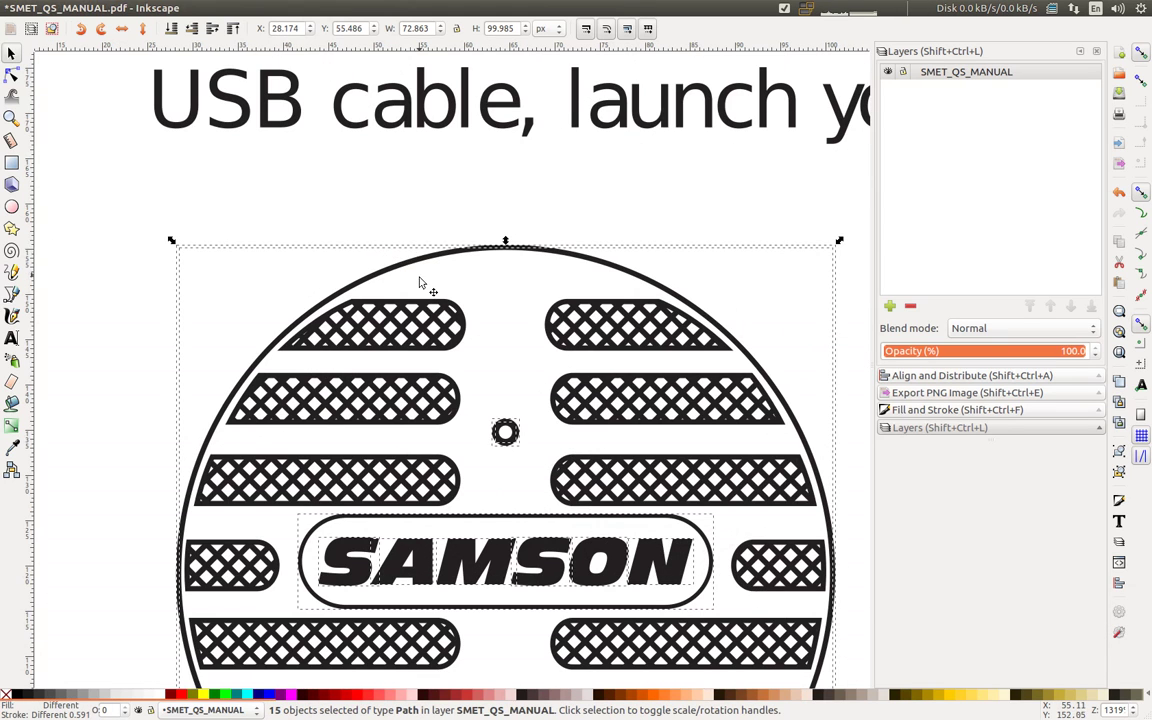
click(406, 200)
click(440, 253)
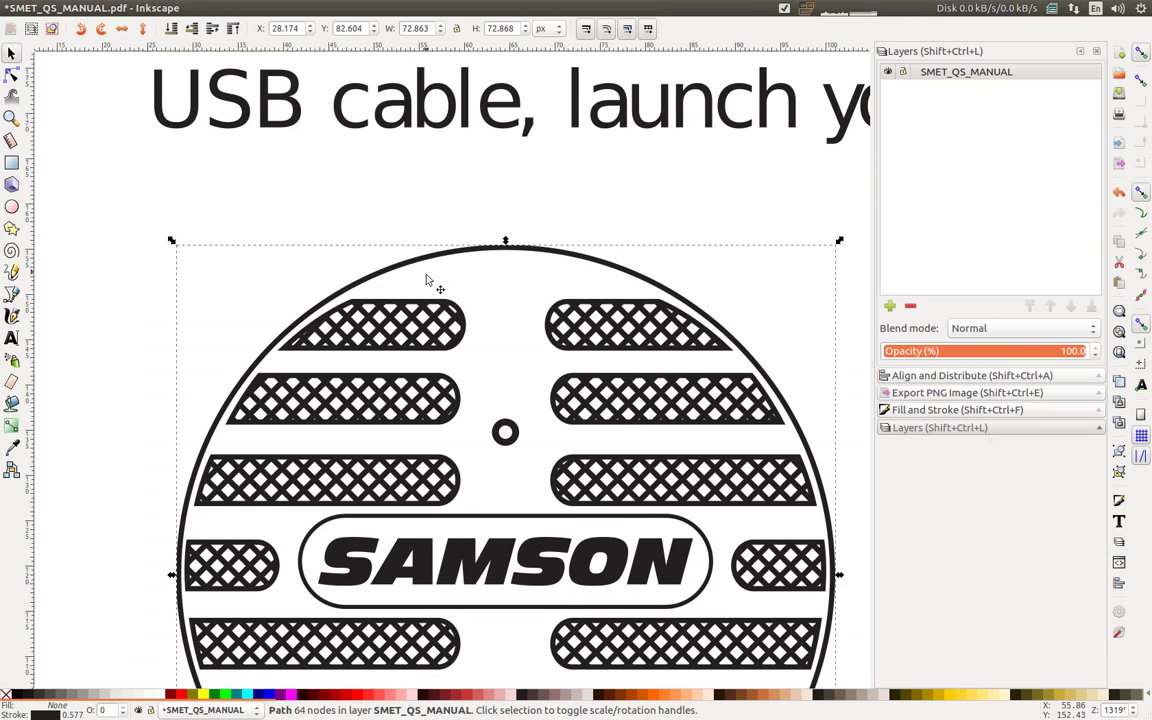
shift+click(510, 437)
shift+click(370, 519)
shift+click(383, 566)
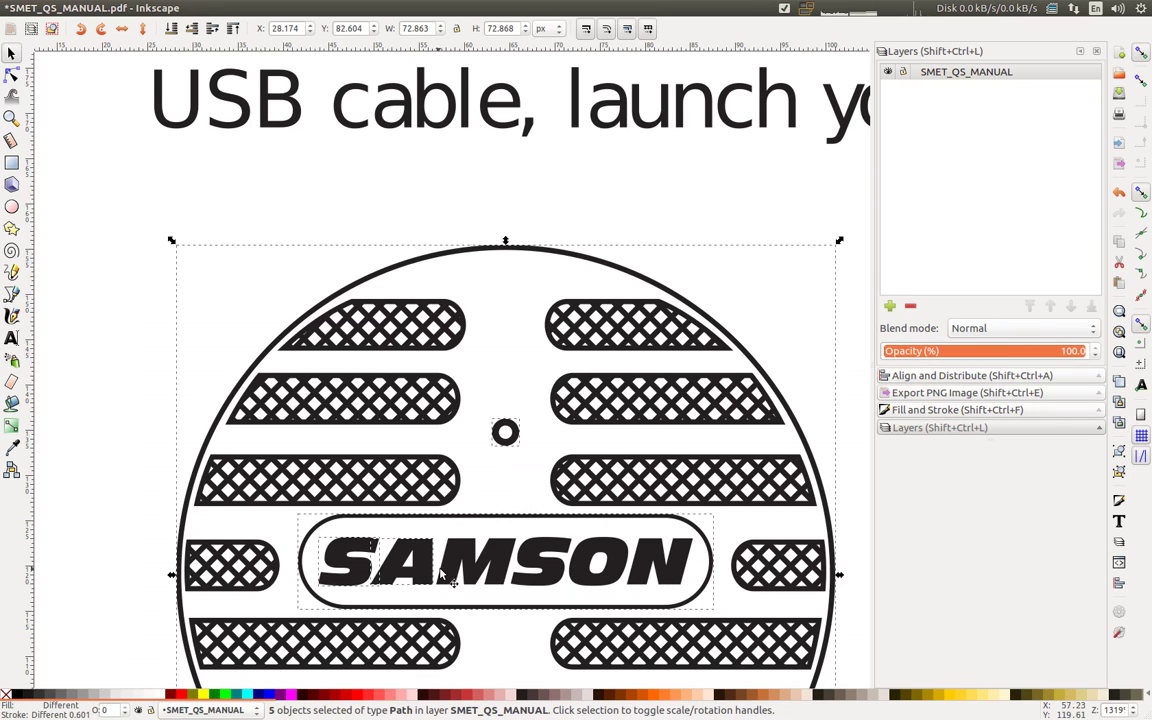
shift+click(465, 566)
shift+click(574, 570)
ctrl+scroll(427, 402, down, 3)
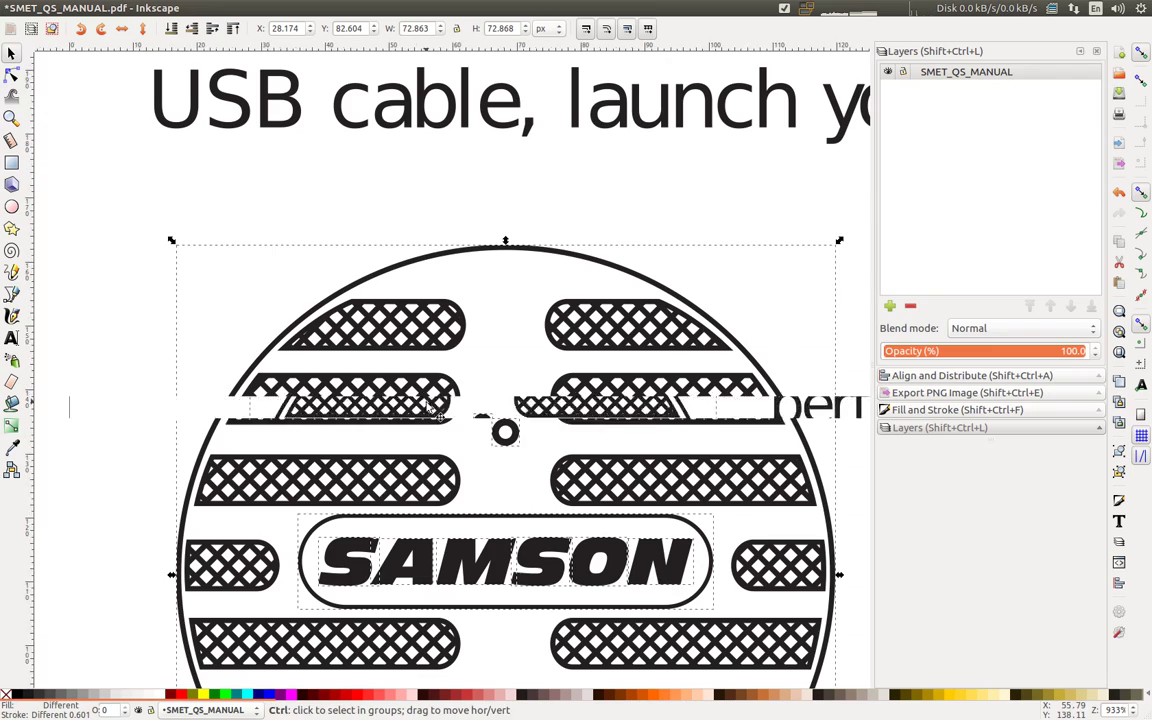
shift+click(350, 628)
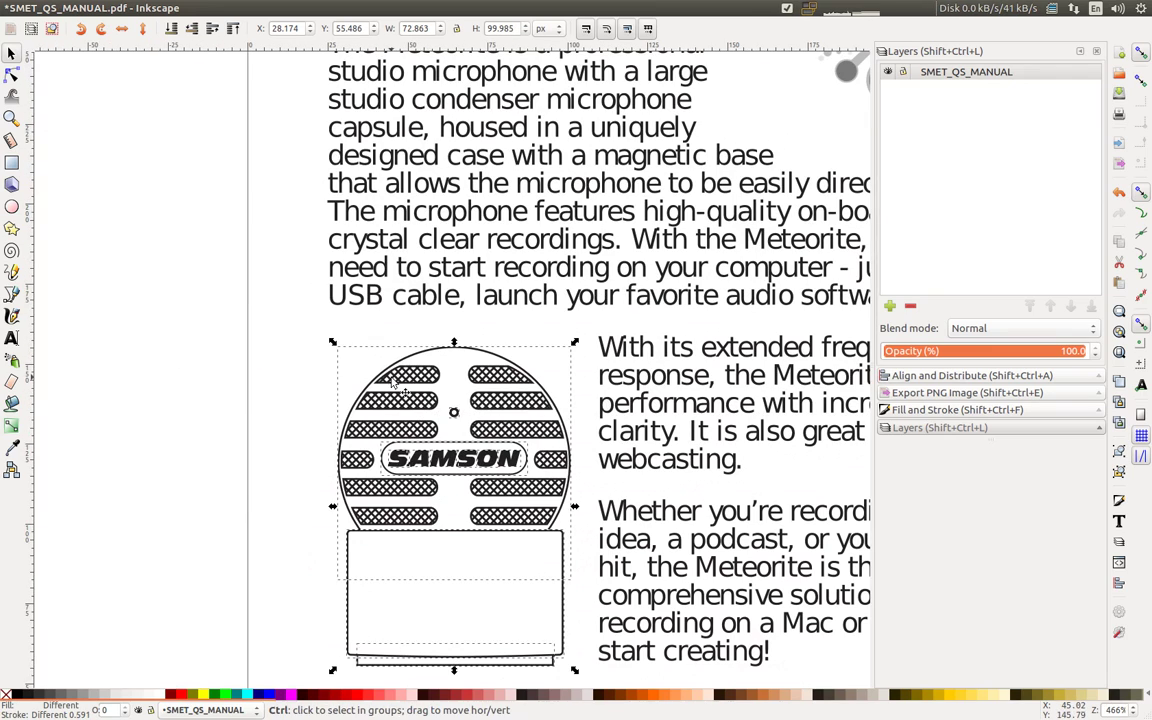
ctrl+scroll(385, 400, down, 3)
key(ctrl+x)
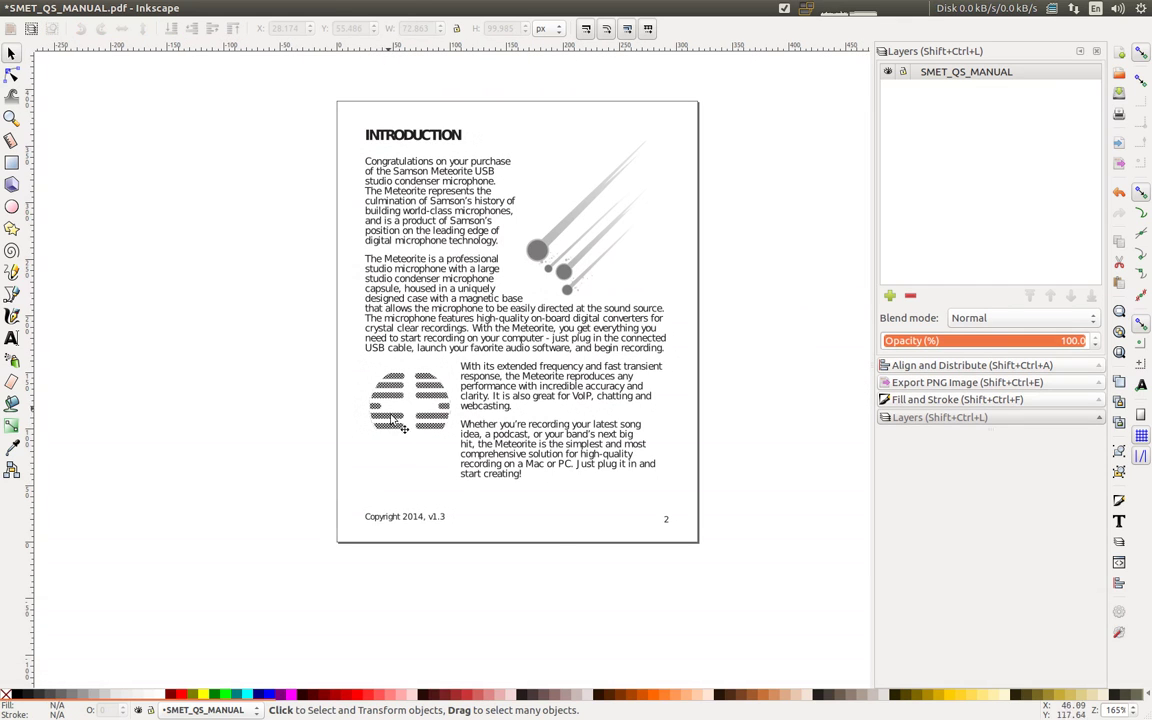
Step: Delete all remaining content from the page, paste the cut microphone paths onto it and deselect them
drag(230, 600, 787, 72)
key(Delete)
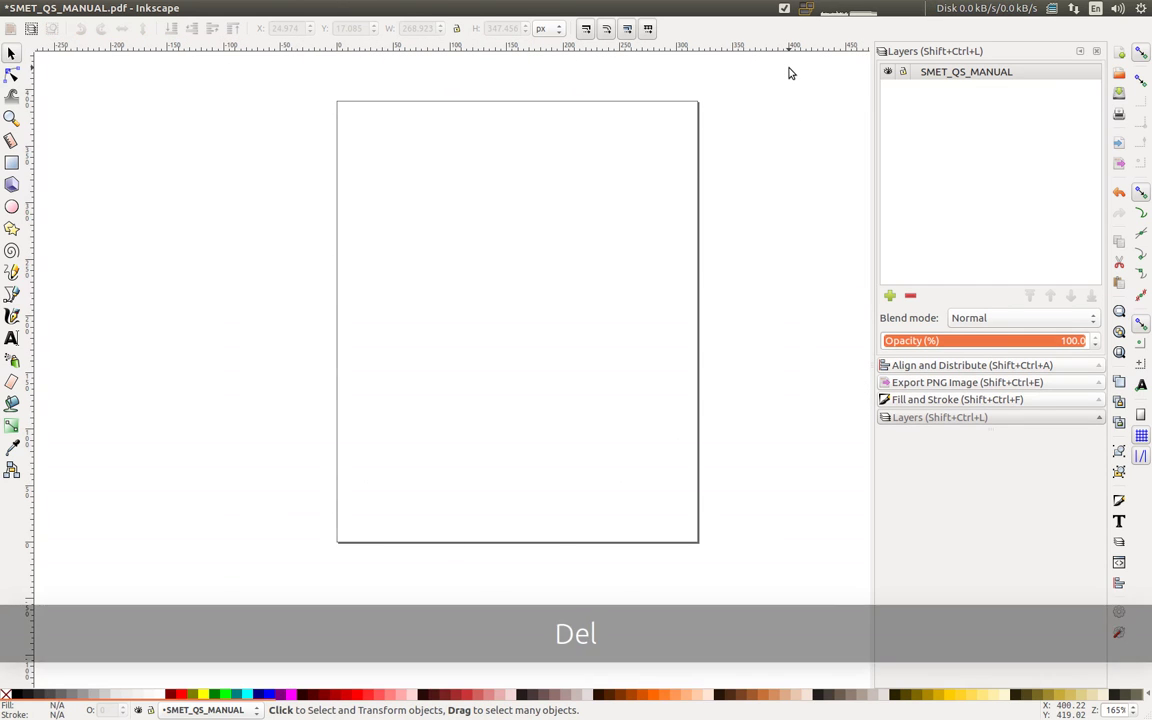
key(ctrl+v)
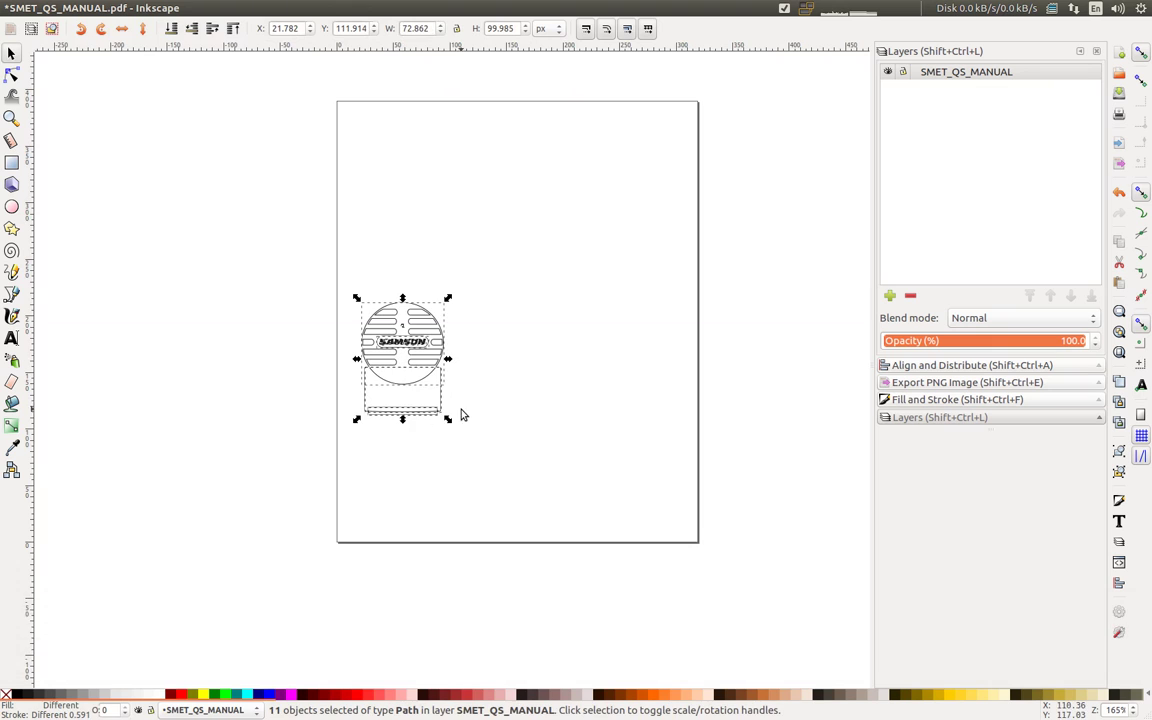
ctrl+scroll(400, 355, up, 4)
middle_drag(352, 484, 387, 463)
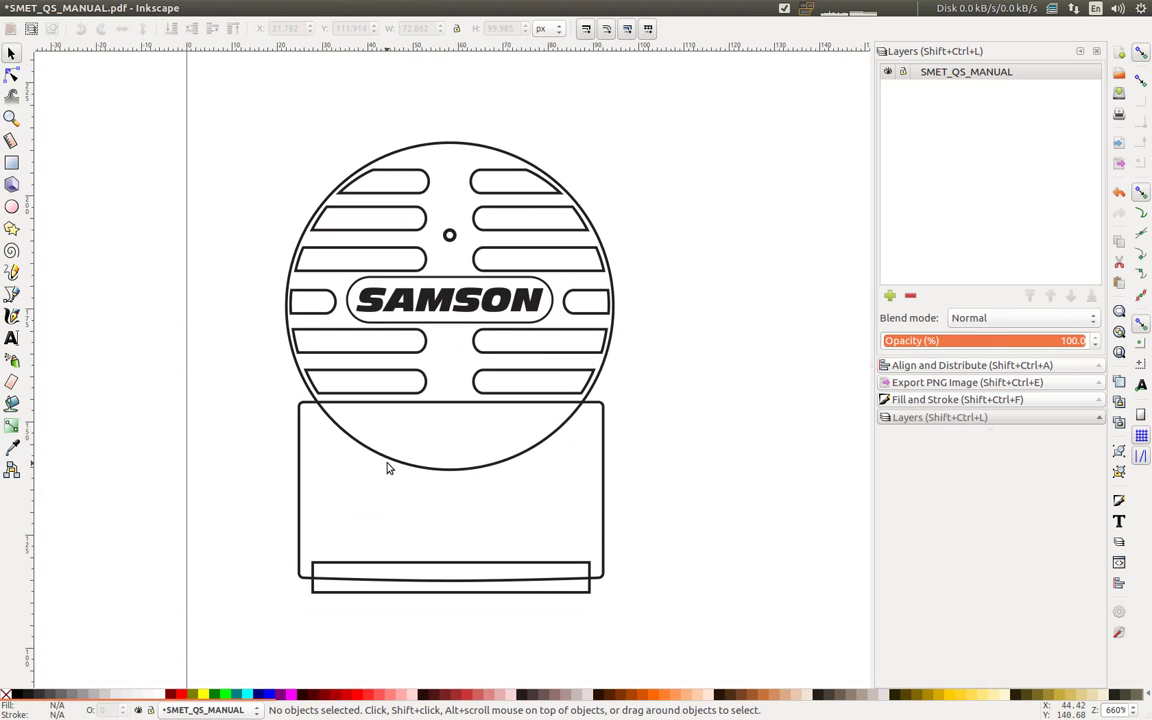
Step: Fill the microphone head with magenta, the small ring with purple and the logo badge with navy blue
click(432, 206)
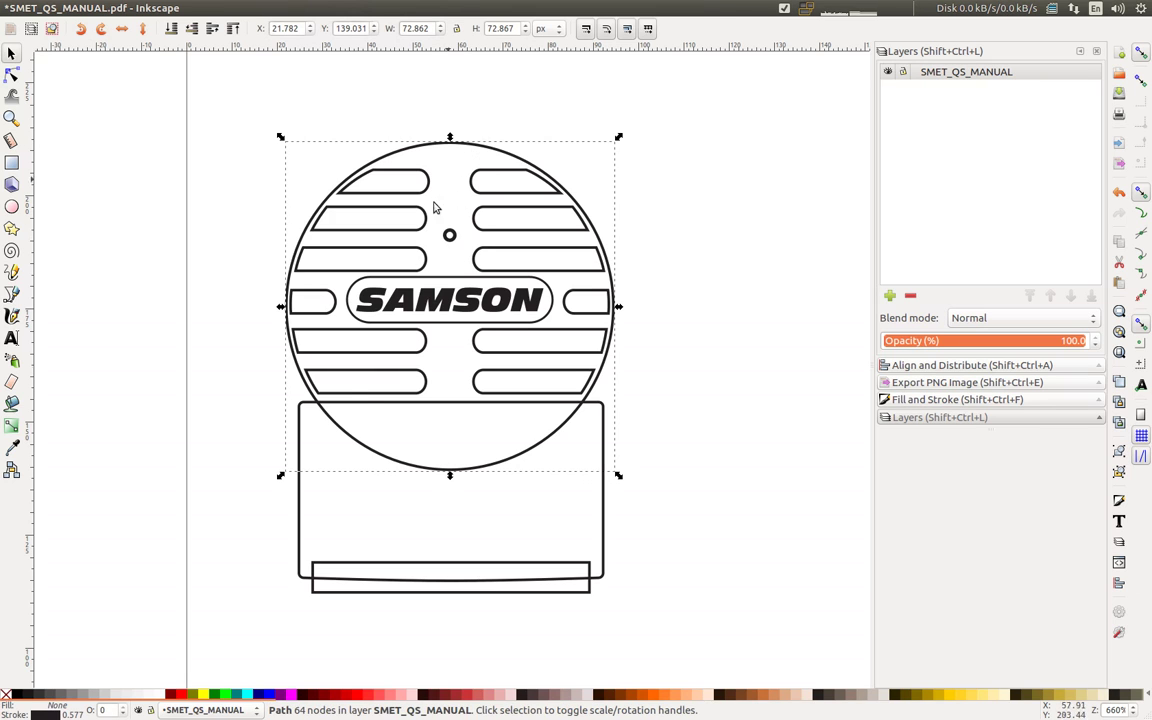
click(288, 695)
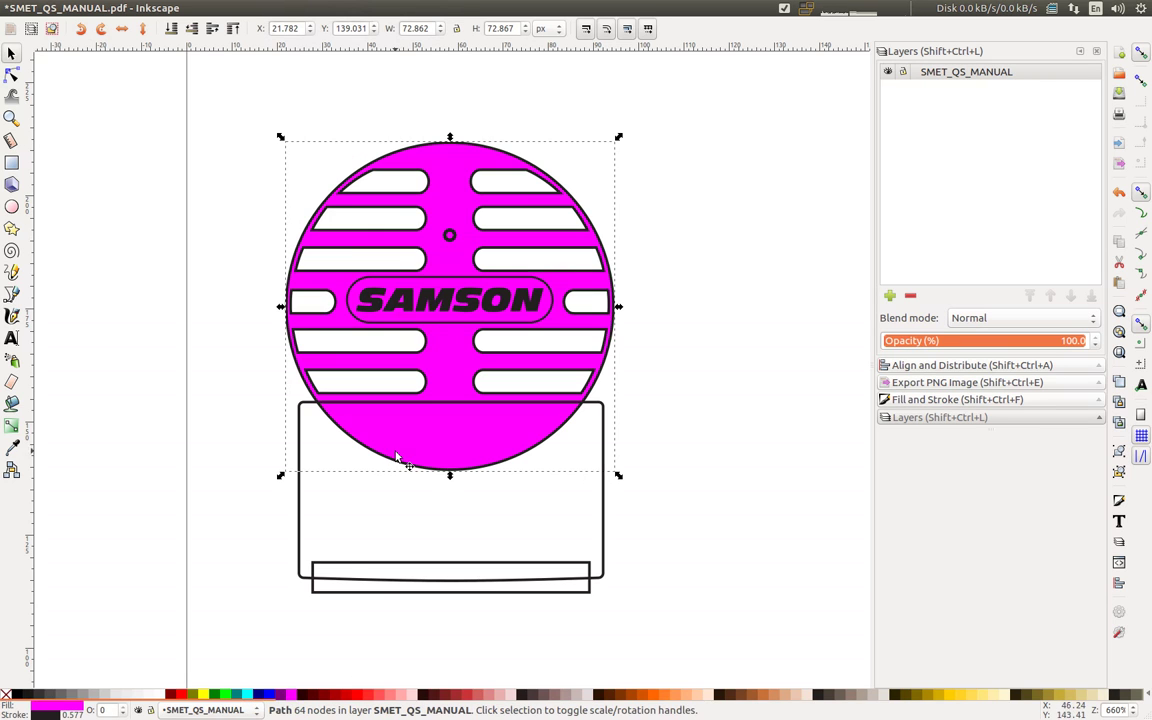
click(450, 238)
click(281, 695)
click(432, 279)
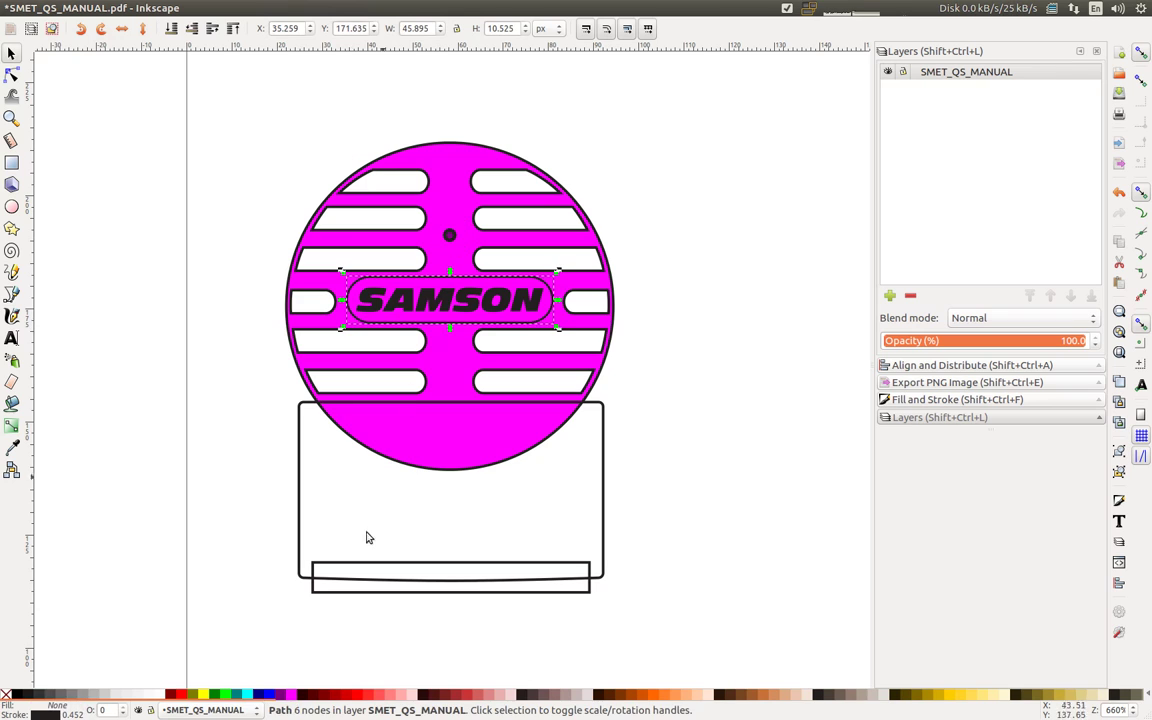
click(258, 695)
Step: Fill the microphone's large base rectangle with cyan and the narrow foot beneath it with teal
click(418, 428)
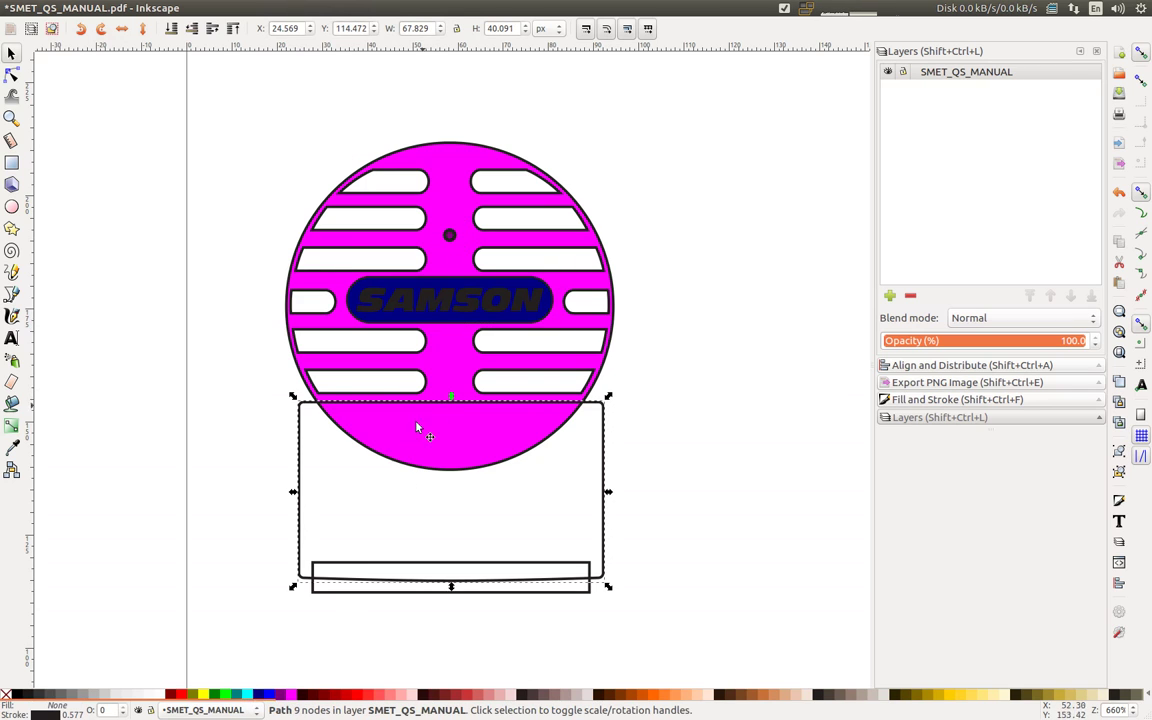
click(247, 695)
click(380, 586)
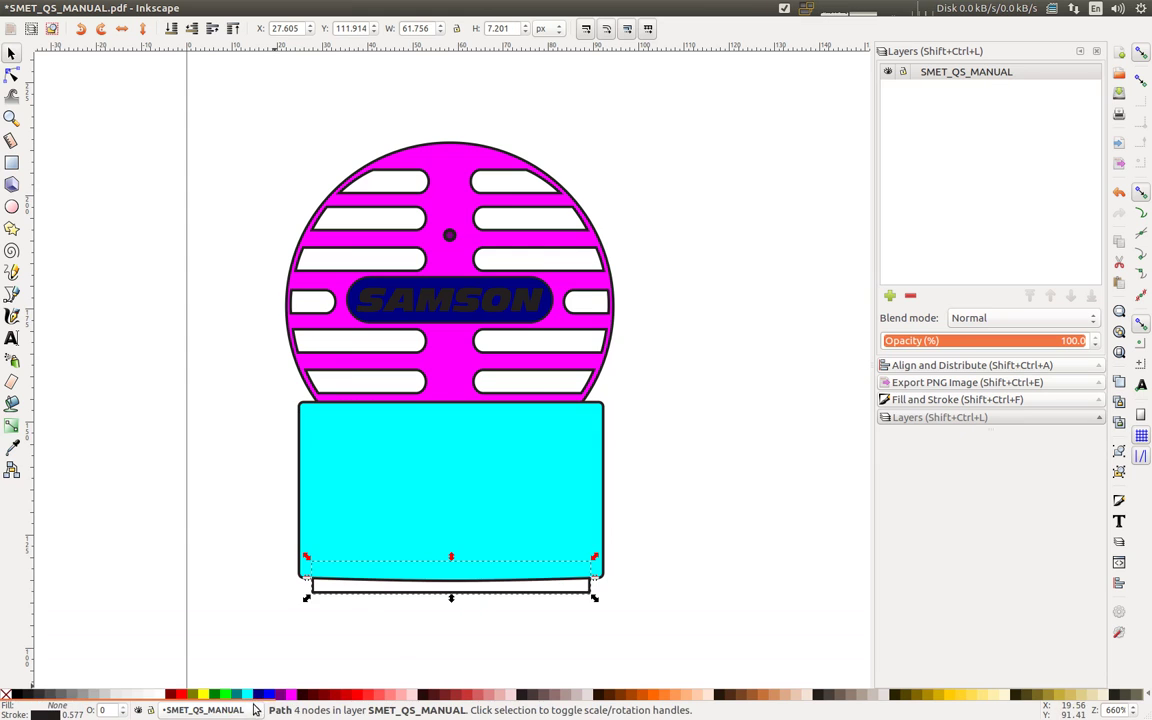
click(236, 695)
click(280, 603)
Step: Merge the six SAMSON letters into a single path with Union, check its nodes and deselect it
ctrl+scroll(422, 268, up, 1)
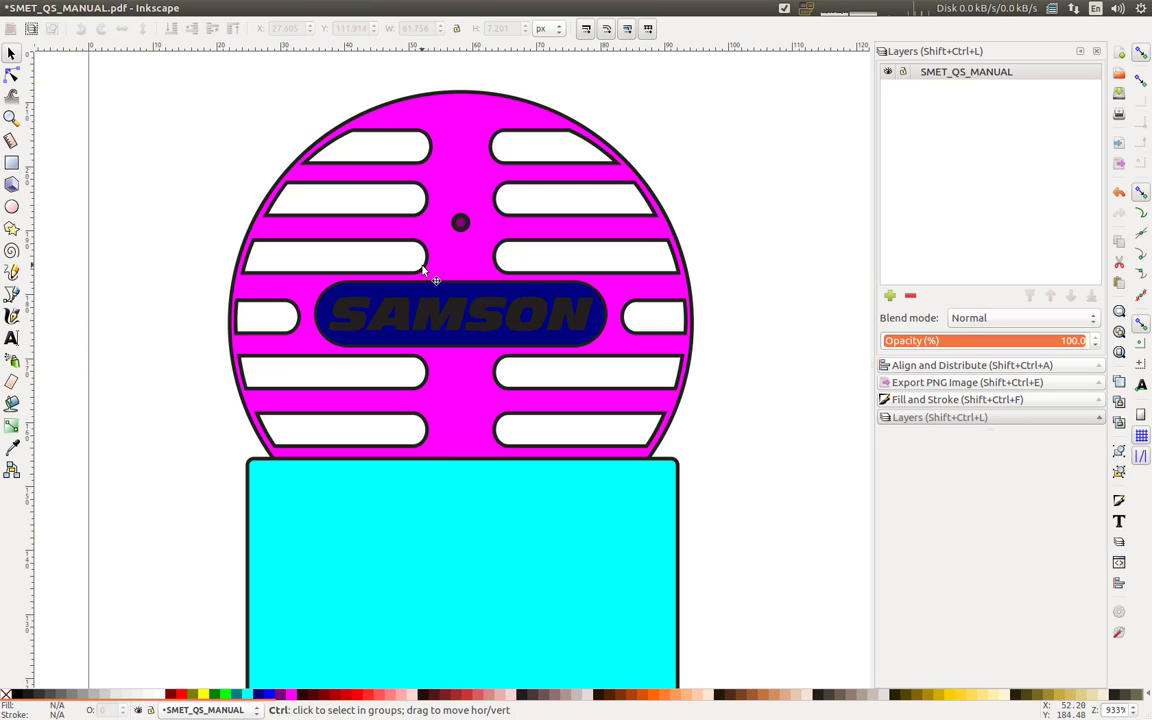
click(362, 323)
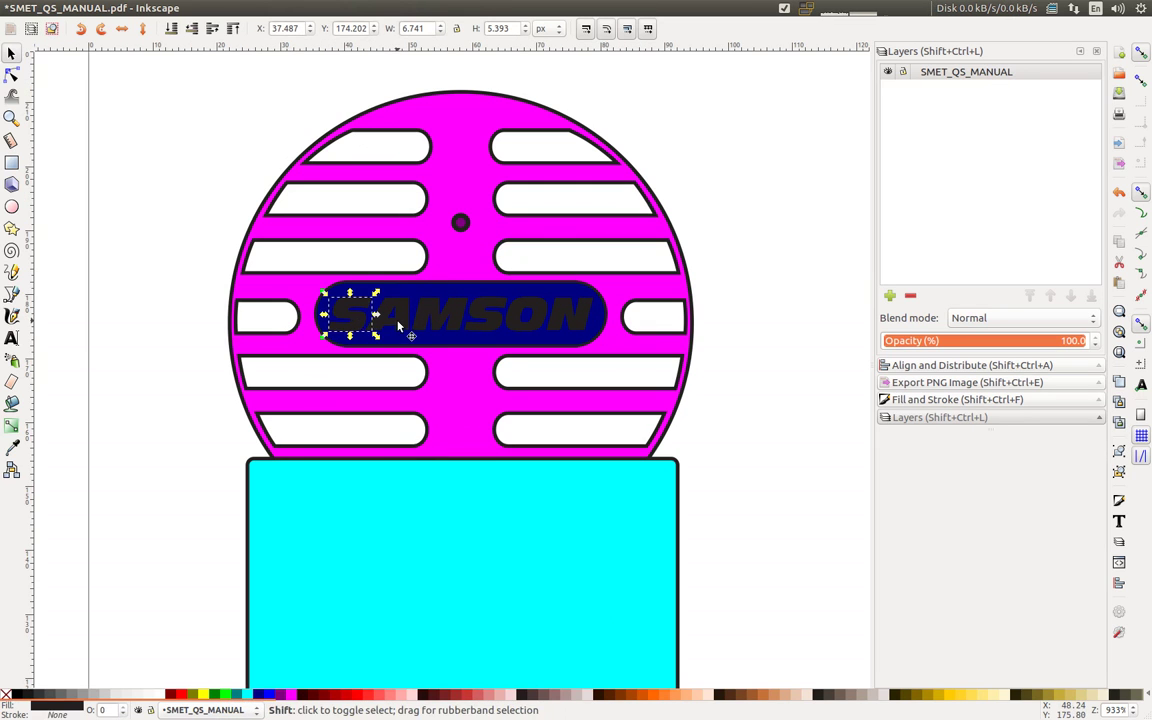
shift+click(433, 318)
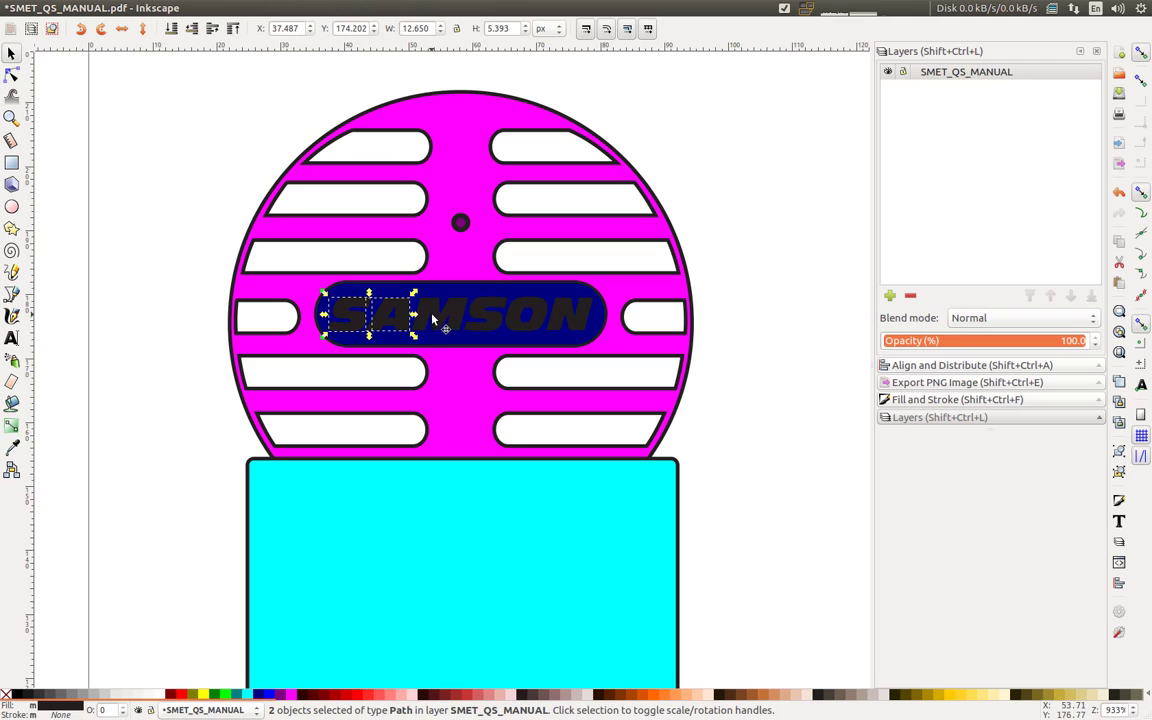
shift+click(570, 318)
click(216, 8)
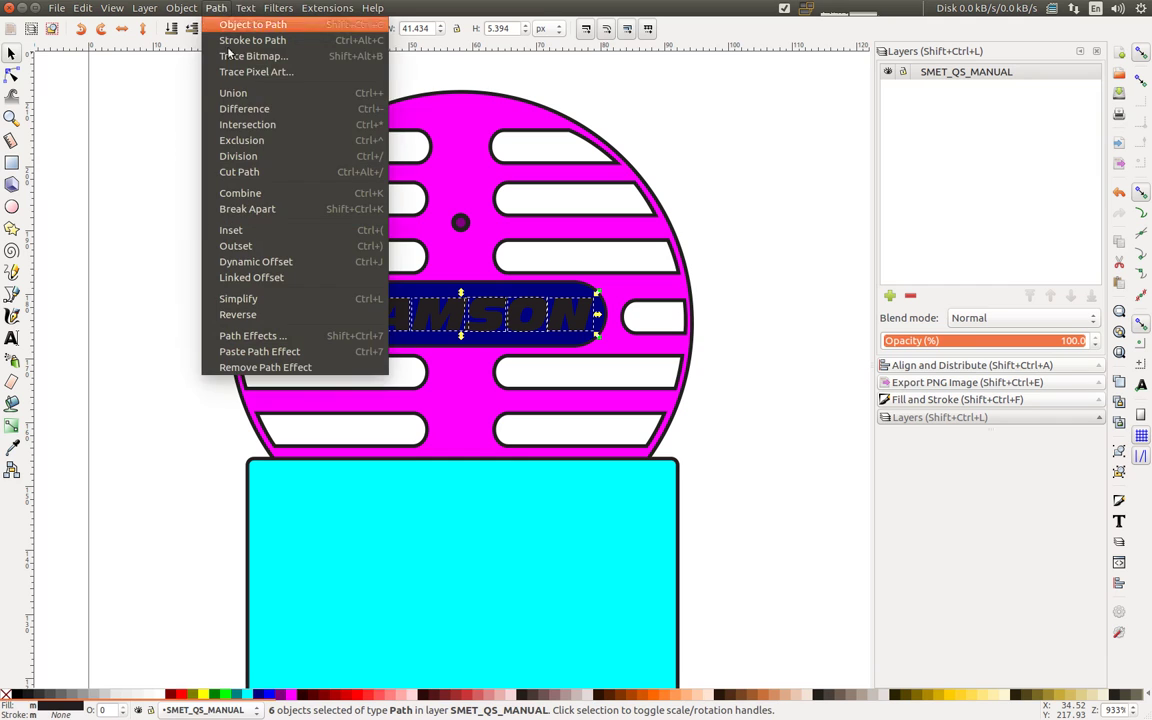
click(210, 90)
key(n)
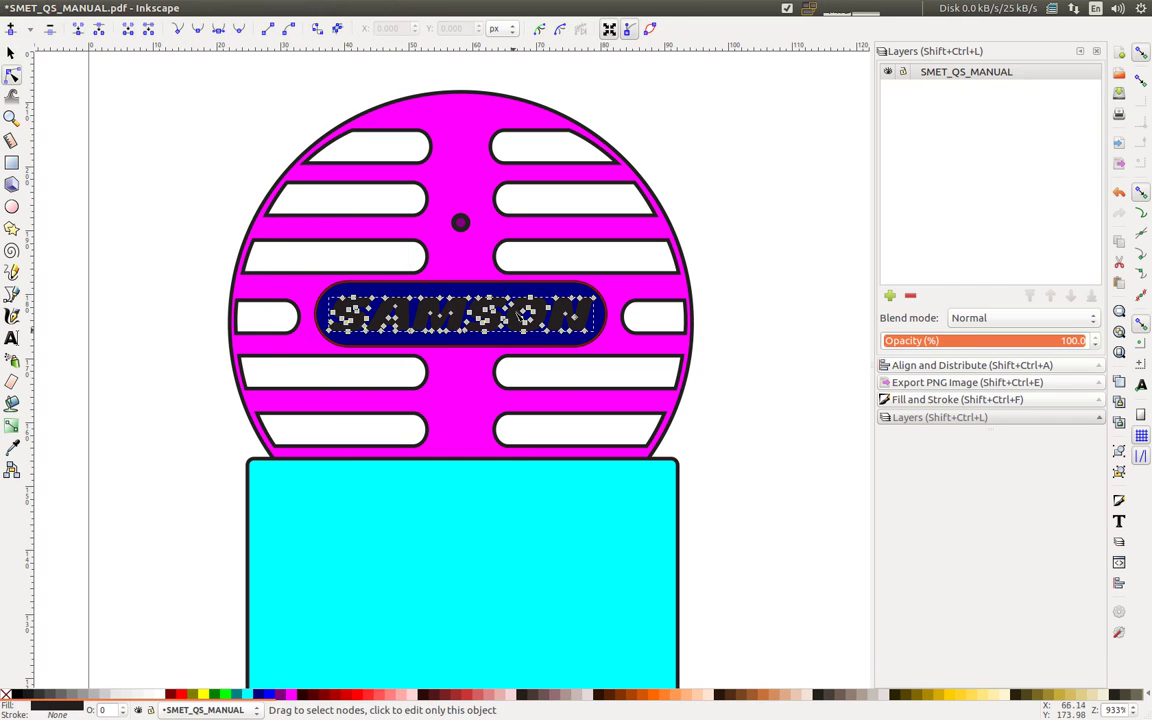
click(11, 54)
click(90, 111)
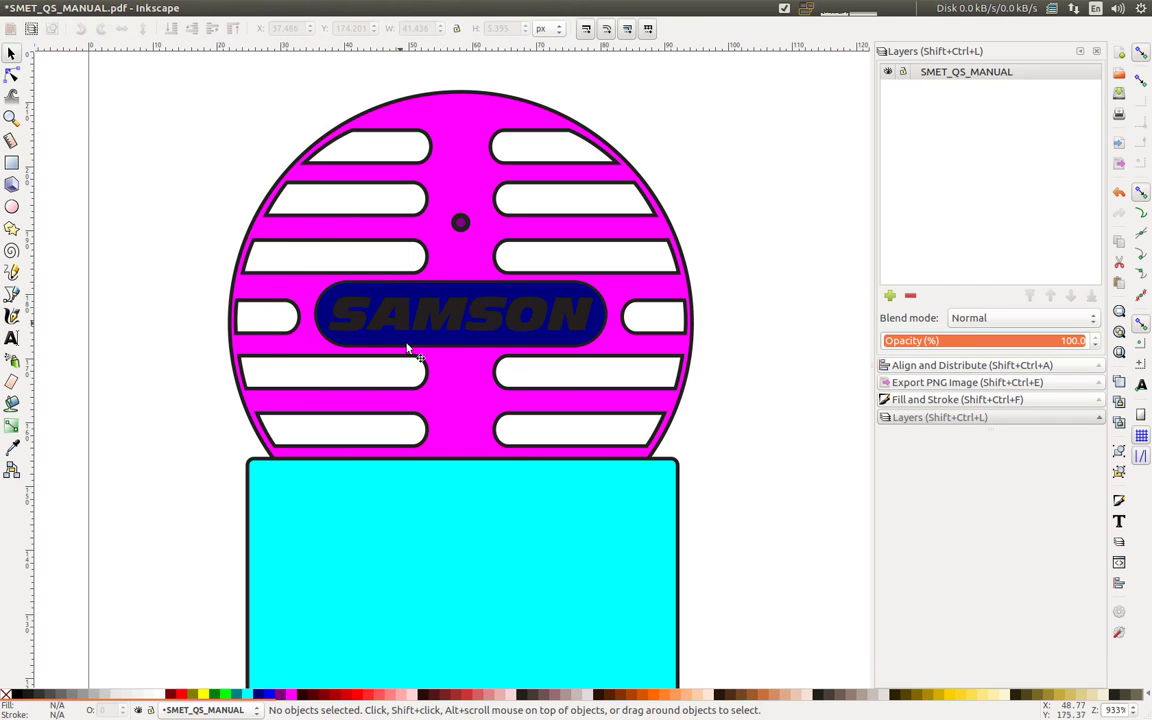
Step: Select the logo badge together with the small circle above it and merge them into one path with Union
click(475, 291)
click(462, 223)
click(473, 284)
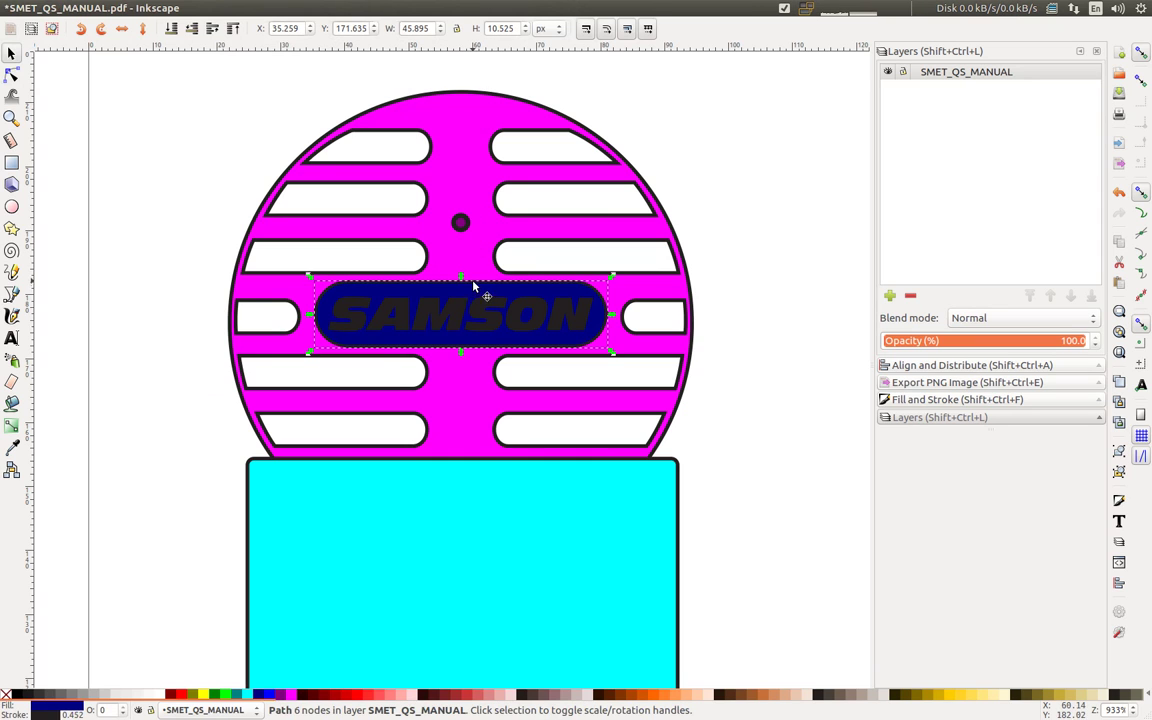
shift+click(459, 222)
click(216, 8)
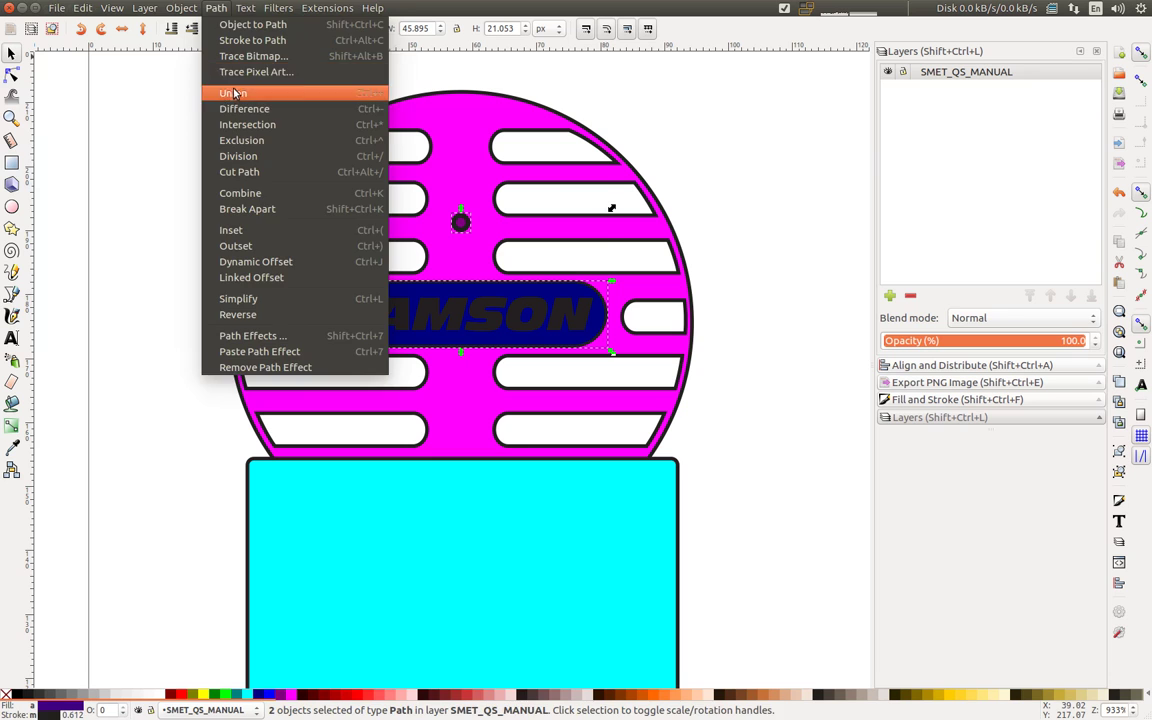
click(234, 93)
Step: Subtract the merged badge and circle from the magenta microphone head with Difference, and clear the selection
shift+click(412, 108)
click(216, 8)
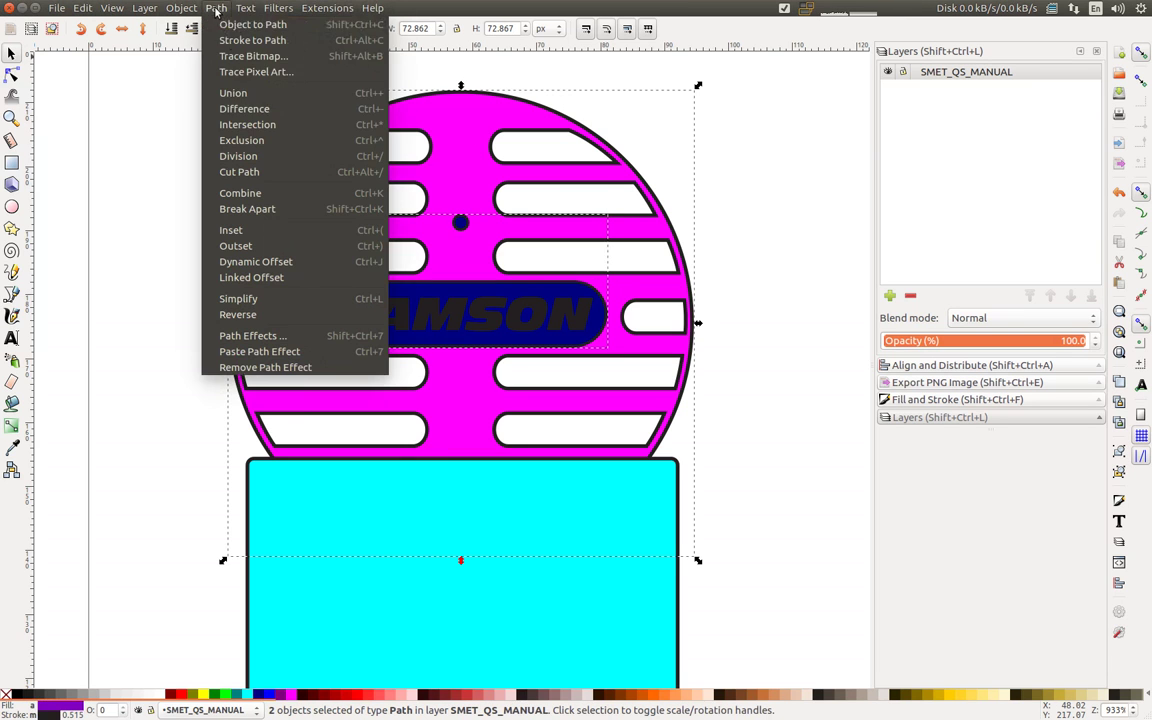
click(244, 108)
key(Escape)
Step: Select all of the microphone's paths and remove their strokes, leaving only the flat fills
scroll(541, 260, down, 3)
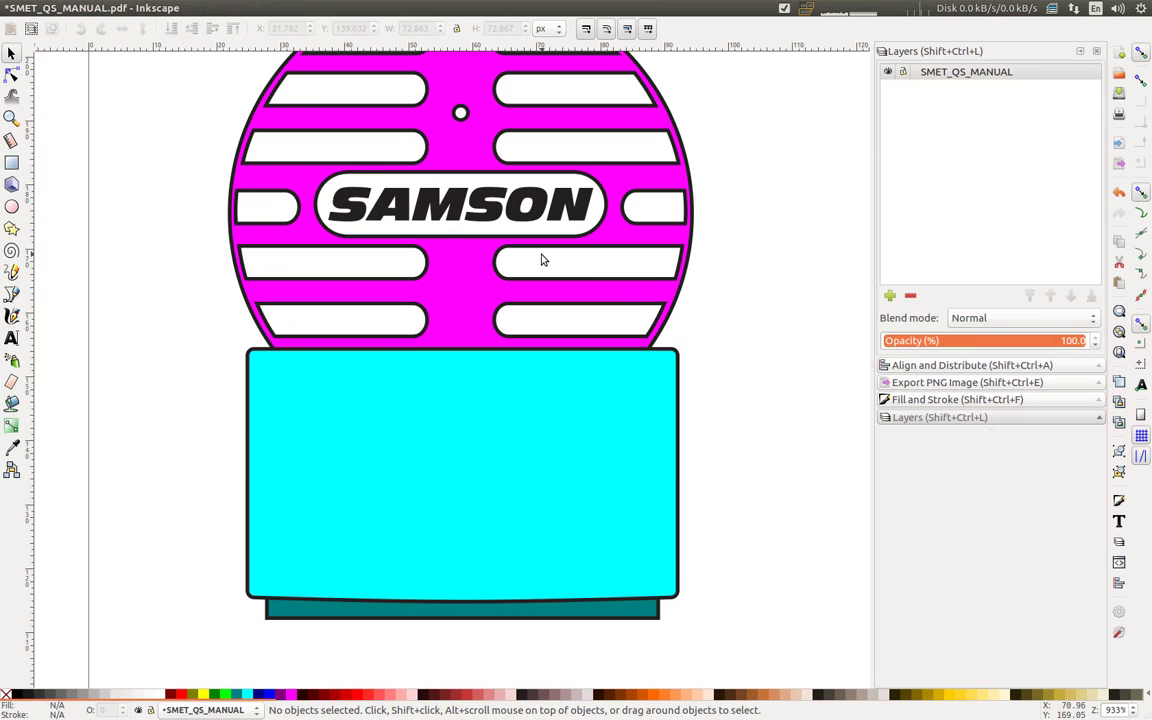
ctrl+scroll(185, 192, up, 2)
ctrl+scroll(287, 293, down, 3)
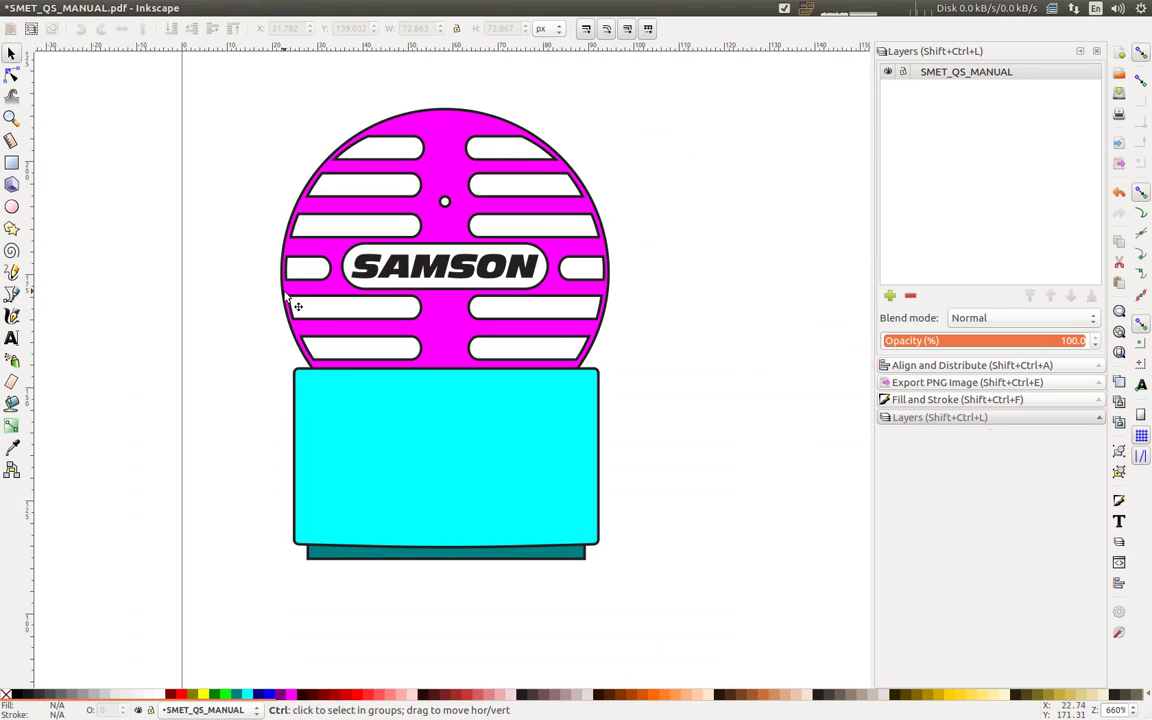
middle_drag(323, 291, 326, 348)
mouse_move(224, 111)
mouse_down()
mouse_move(425, 405)
mouse_move(661, 653)
mouse_up()
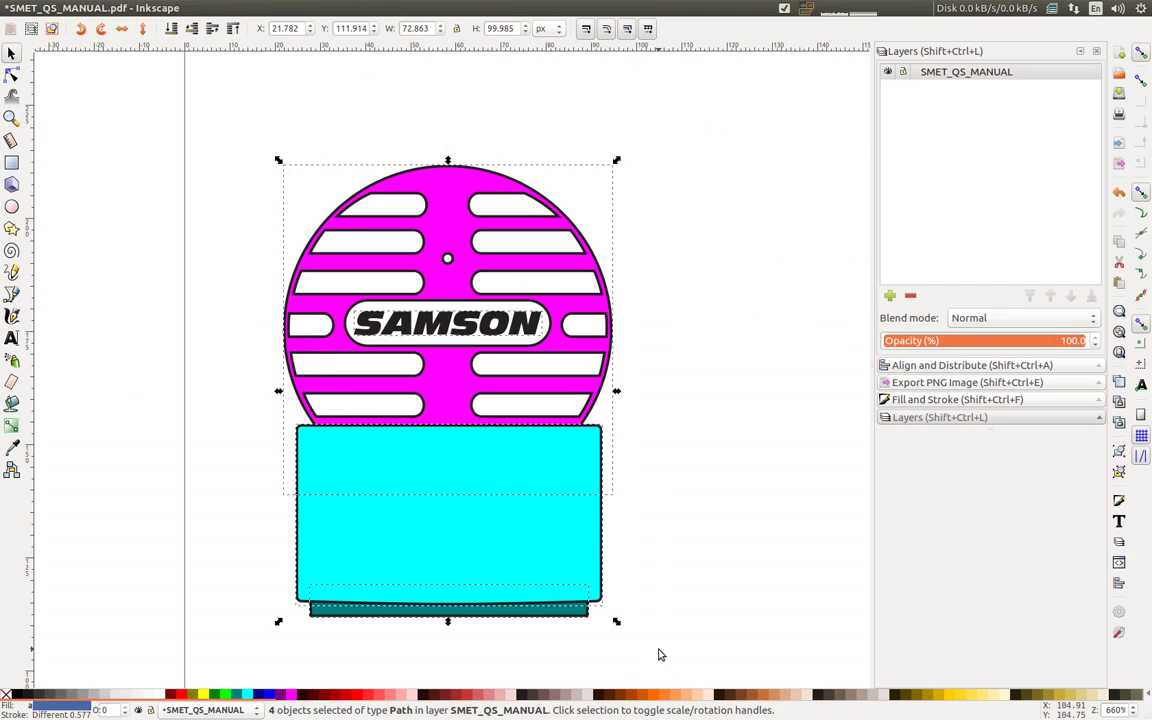
shift+click(5, 693)
middle_drag(387, 571, 422, 579)
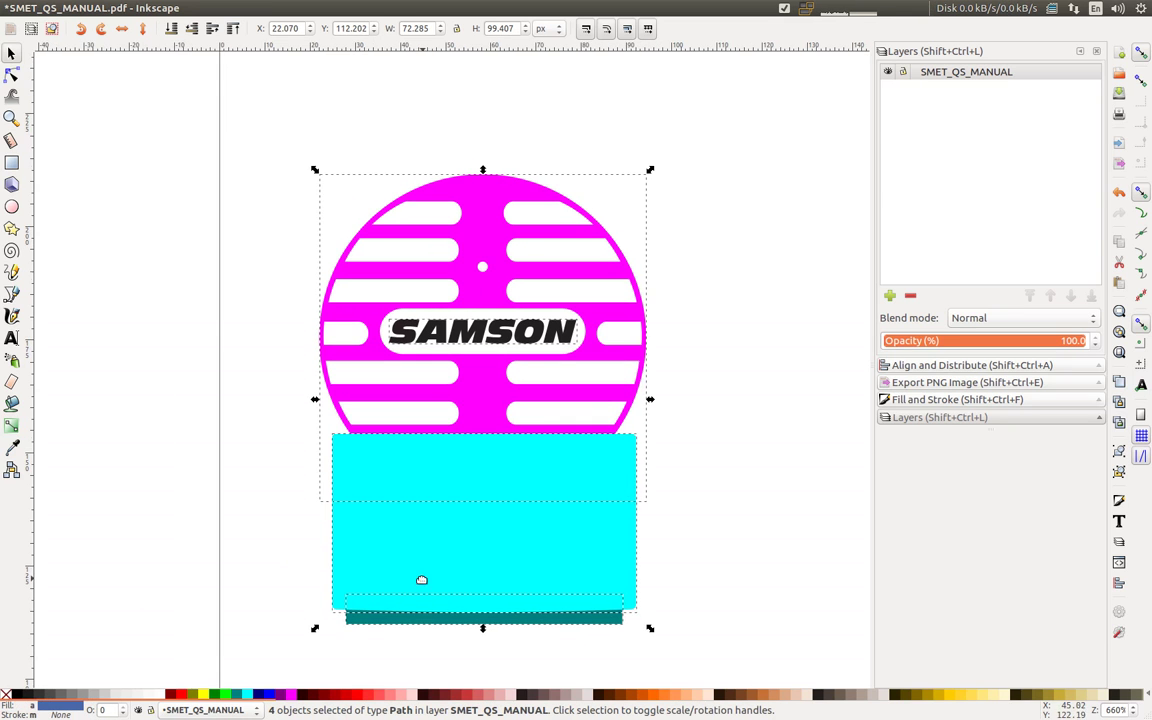
middle_drag(554, 569, 514, 546)
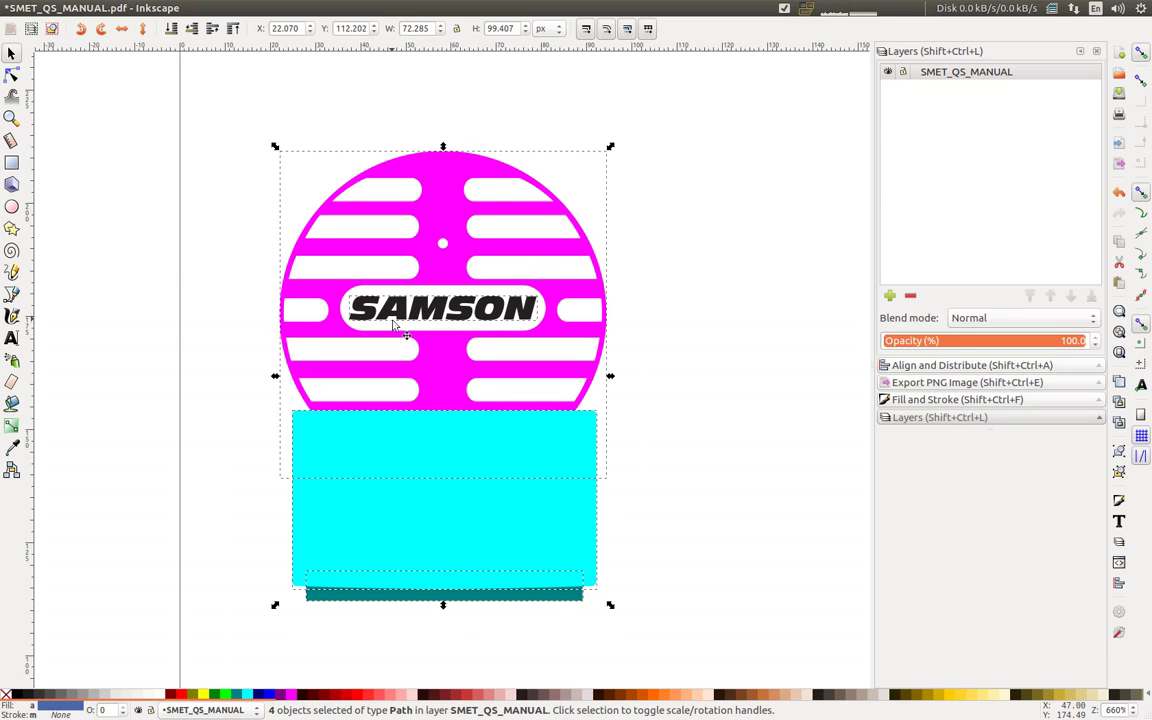
middle_drag(402, 321, 443, 347)
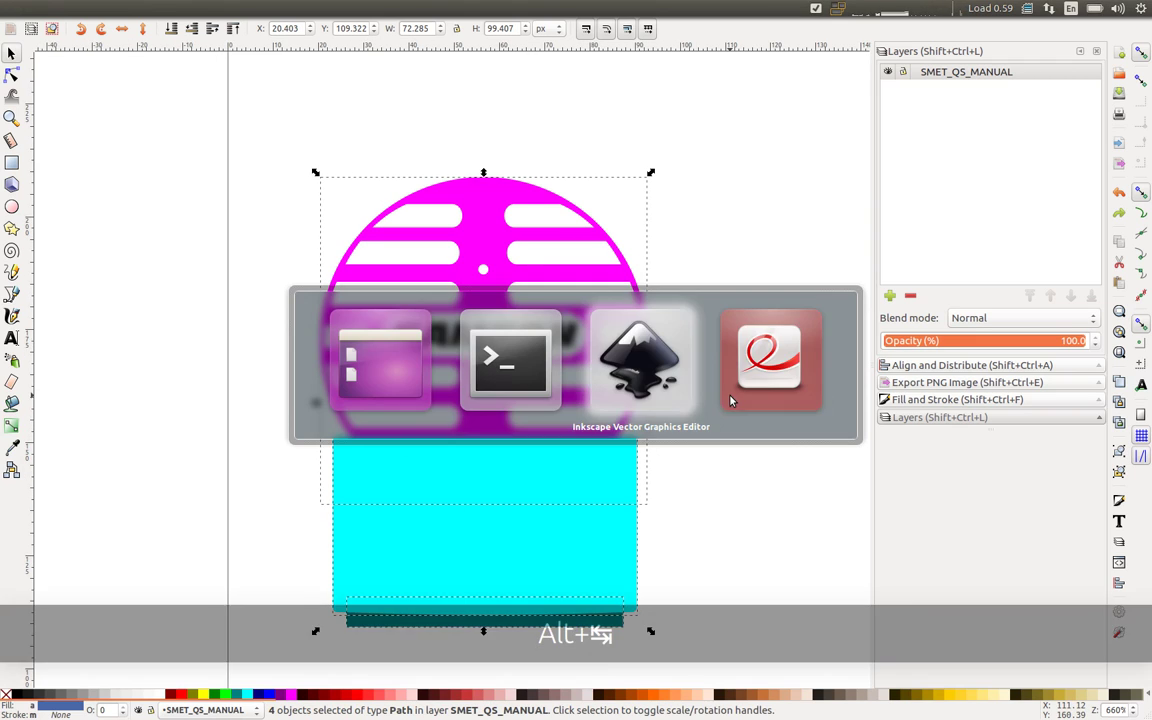
Step: Switch to the PDF manual, look up the microphone's dimensions on the page 7 specifications, and return to Inkscape
key(alt+Tab)
scroll(27, 462, down, 1)
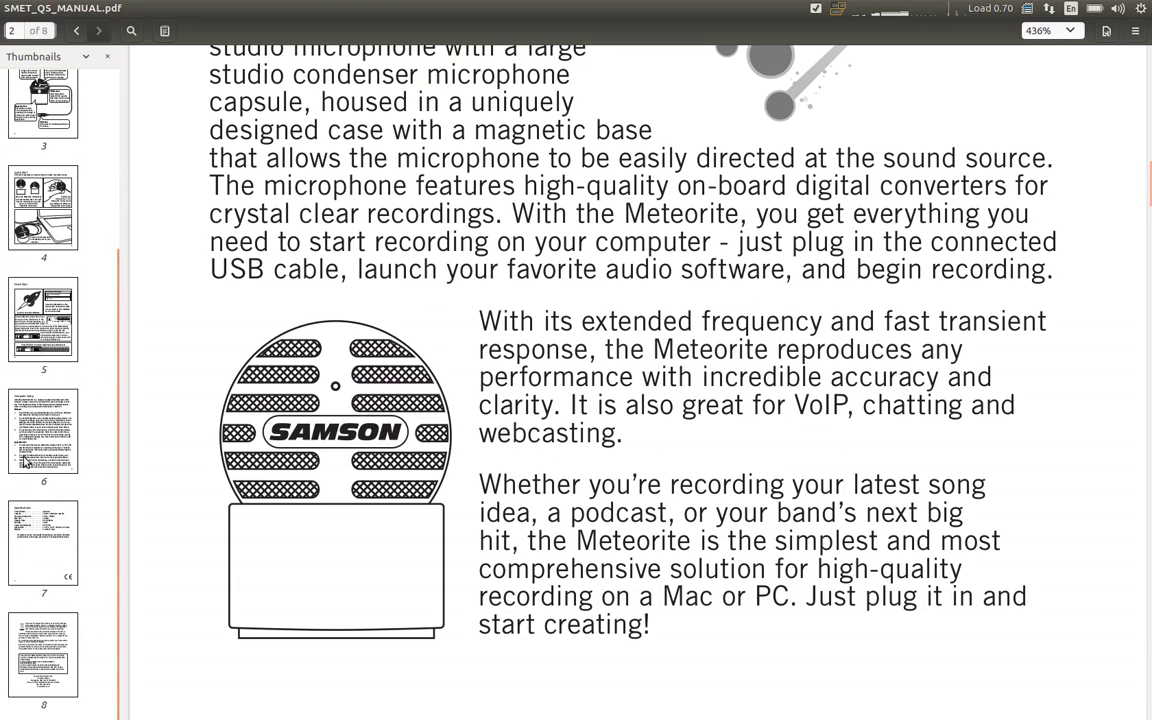
click(42, 530)
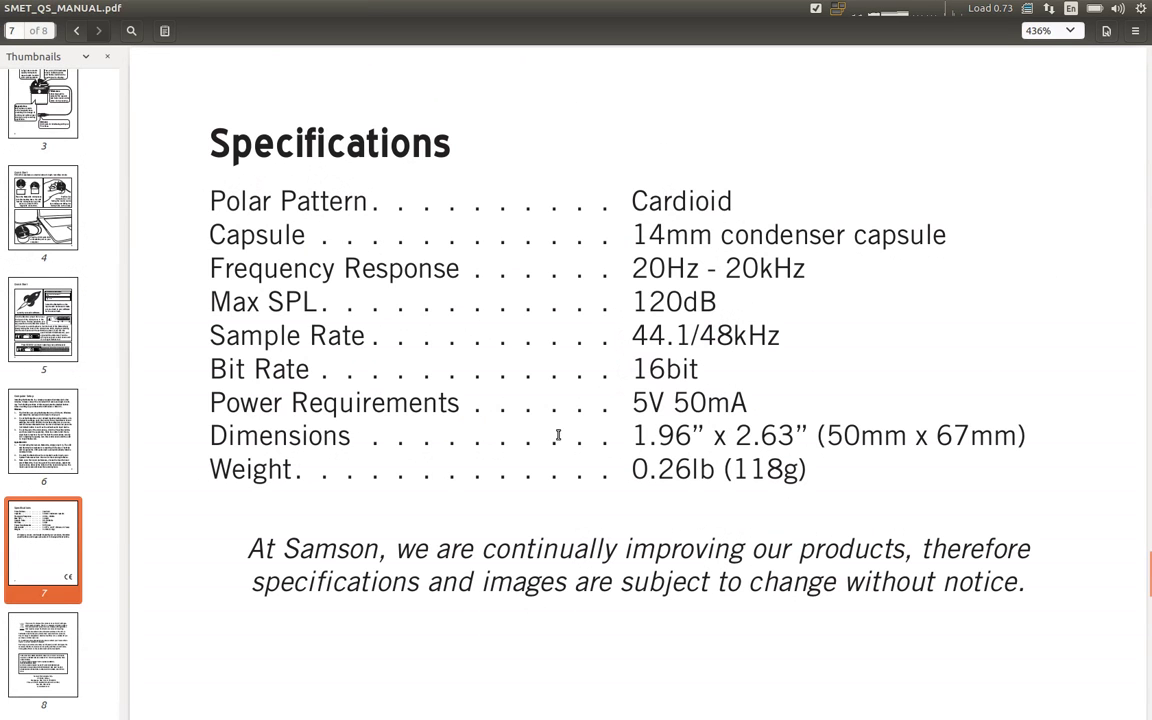
key(alt+Tab)
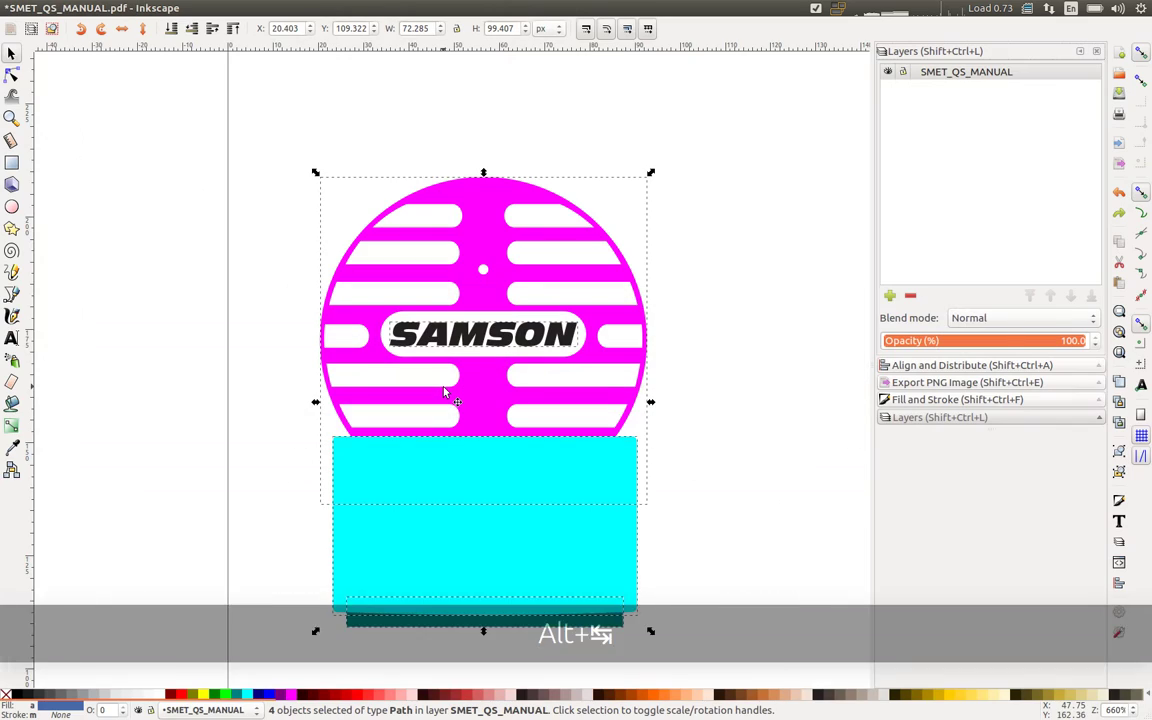
Step: Scale the selected microphone paths to a width of 50 mm with the width-to-height ratio locked
click(545, 28)
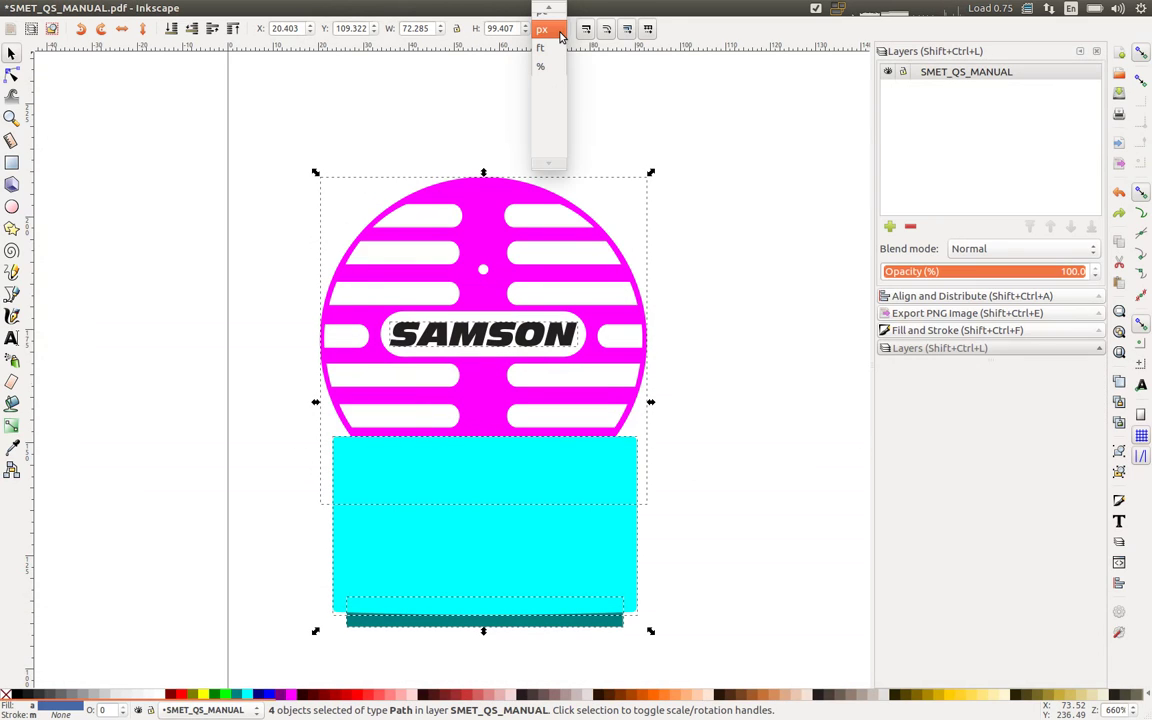
click(548, 86)
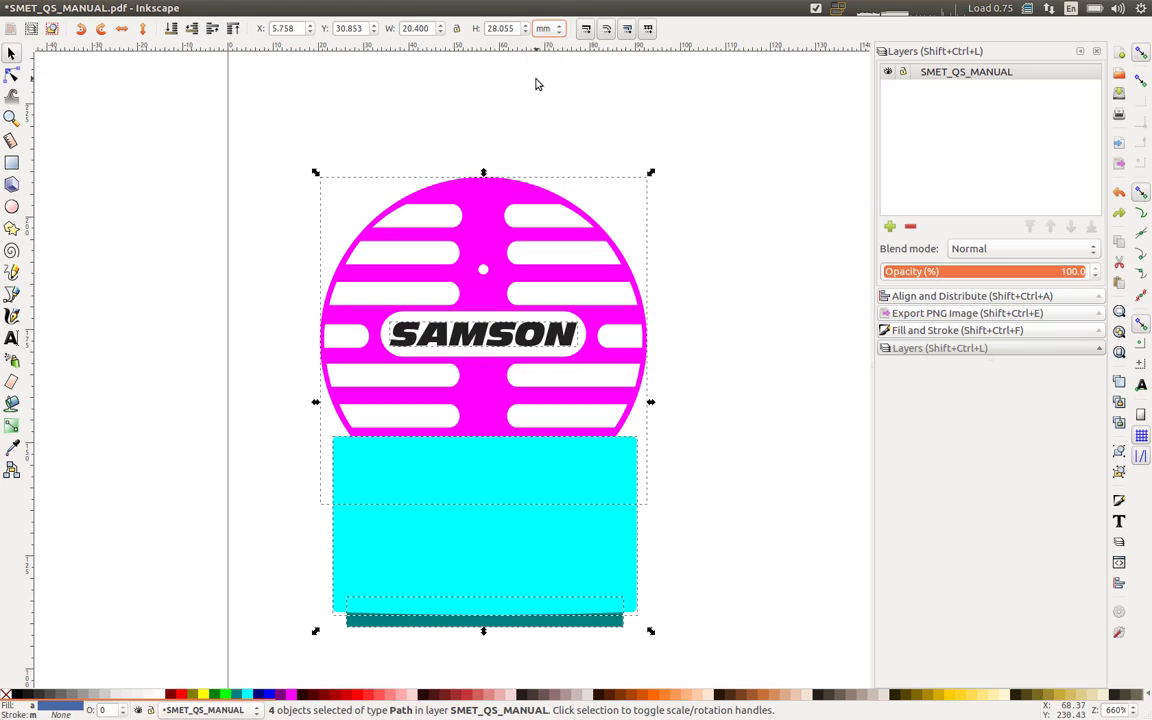
click(456, 29)
drag(403, 28, 420, 29)
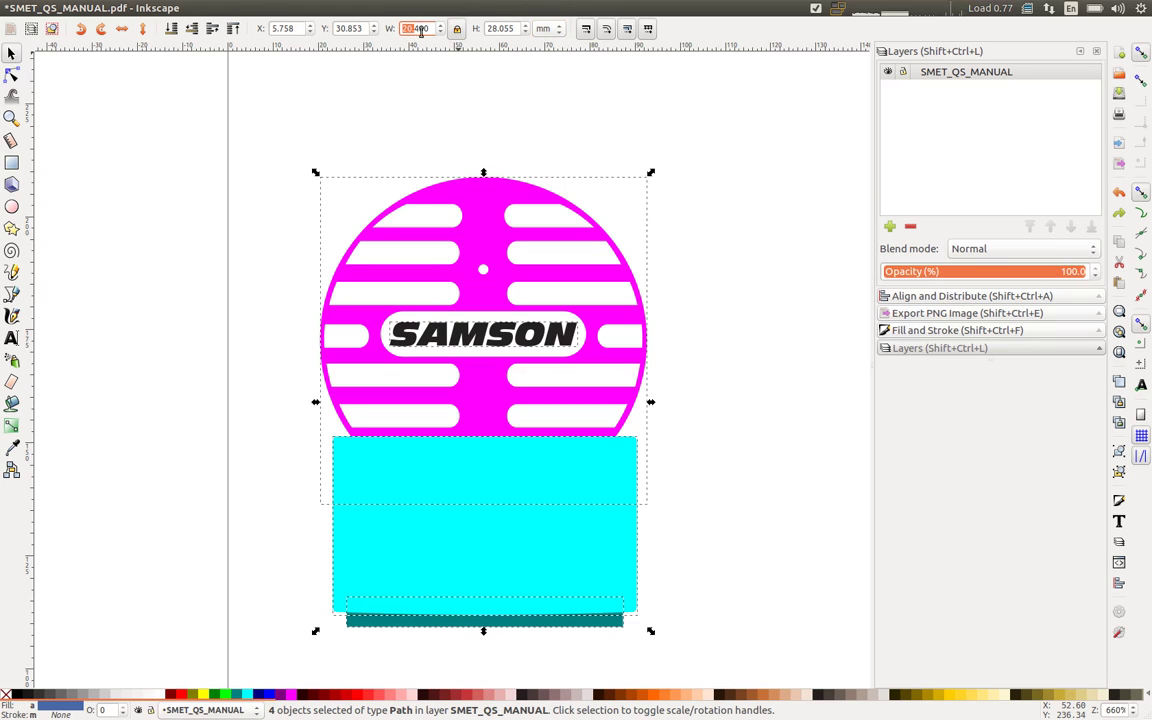
text(50)
key(Return)
key(5)
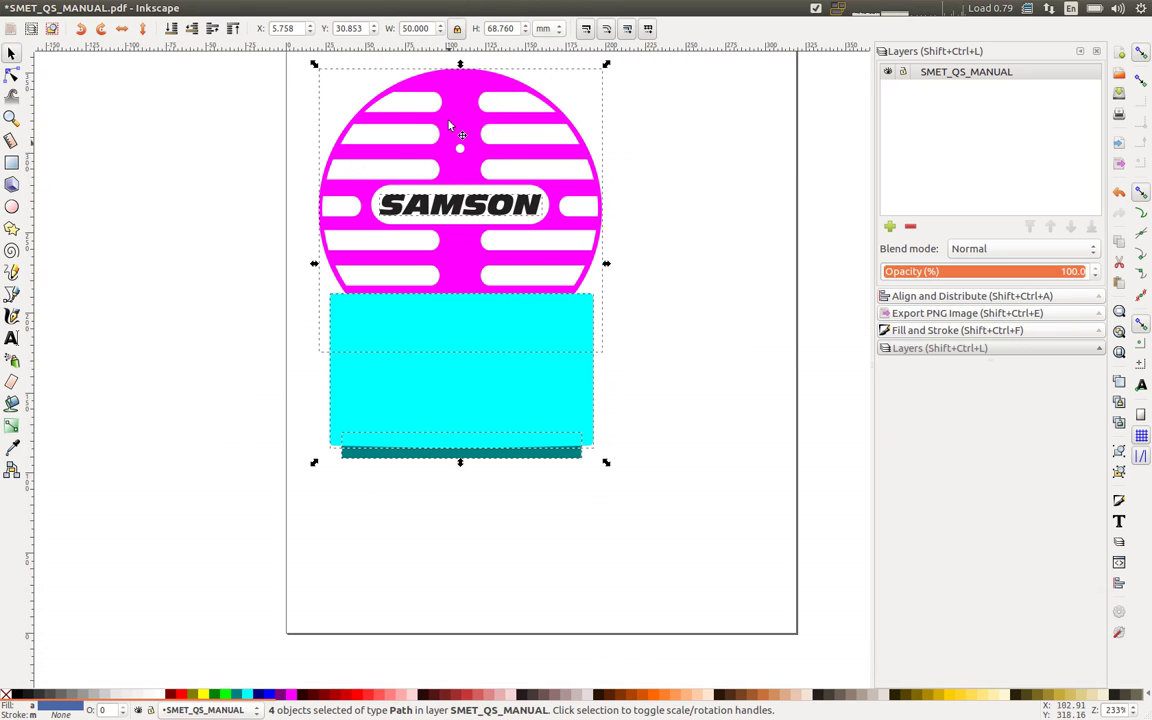
Step: Show the Align and Distribute settings and make alignment relative to the page
scroll(530, 200, up, 1)
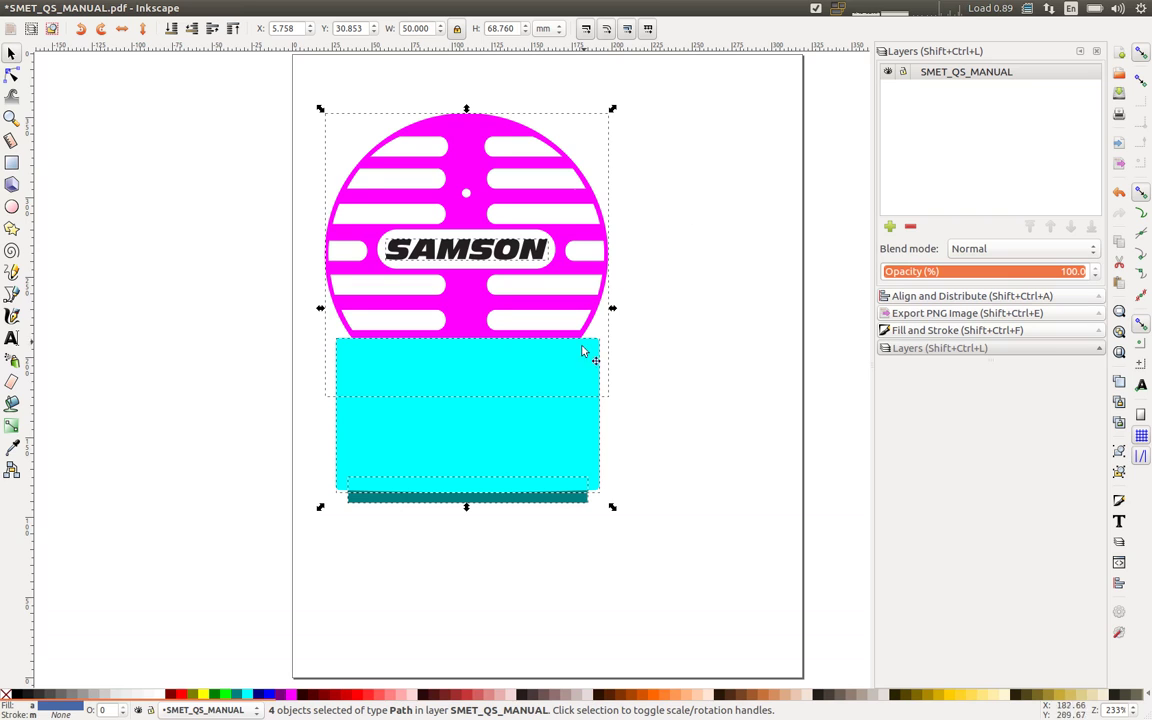
scroll(586, 352, down, 1)
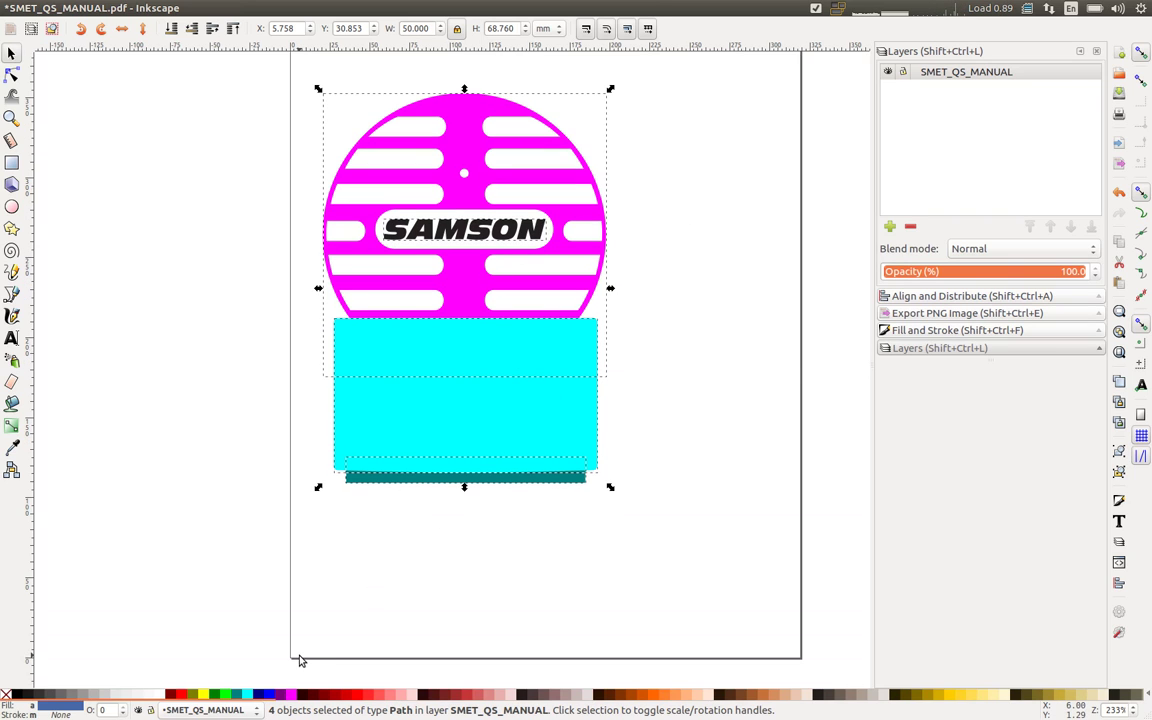
click(942, 296)
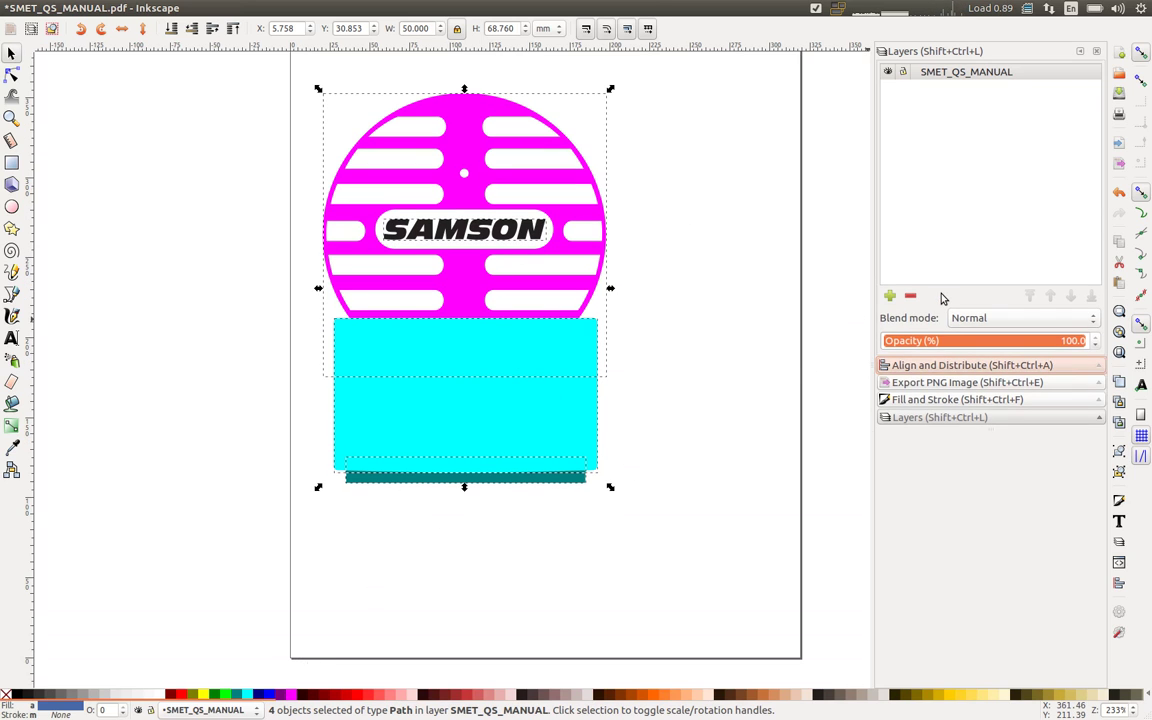
click(933, 365)
click(1057, 92)
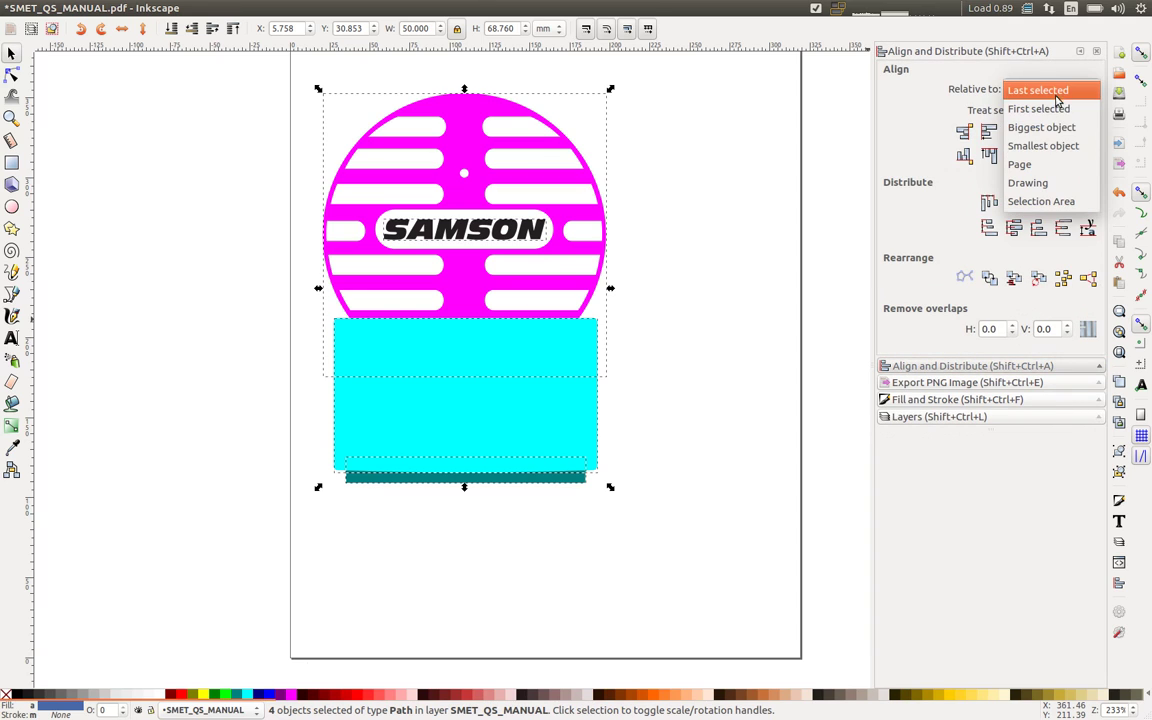
click(1022, 164)
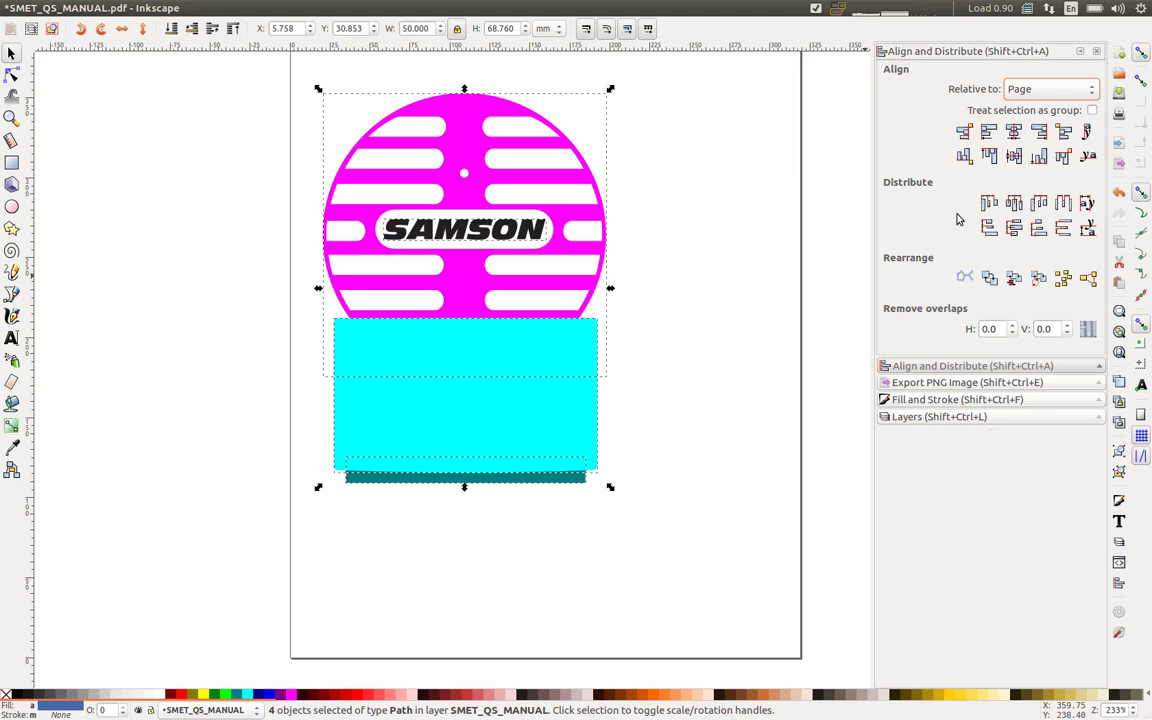
Step: Try to align the paths individually to the page's left and bottom edges, and undo both alignments
click(990, 133)
click(1038, 156)
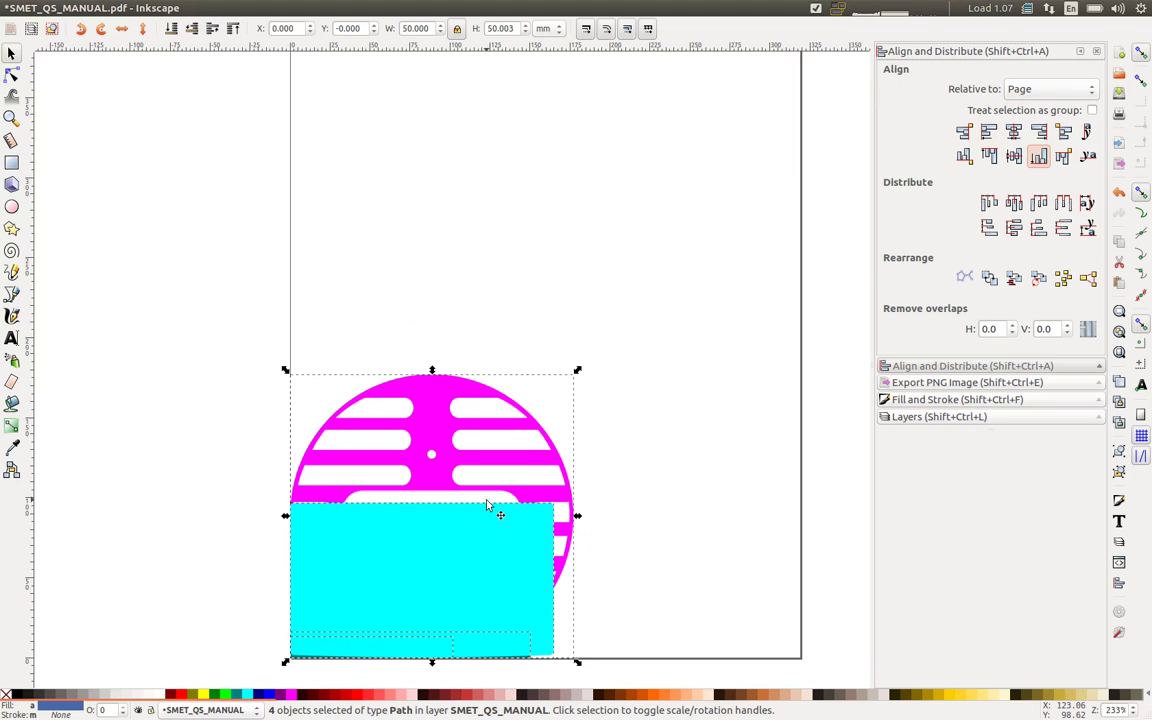
key(ctrl+z)
key(ctrl+z)
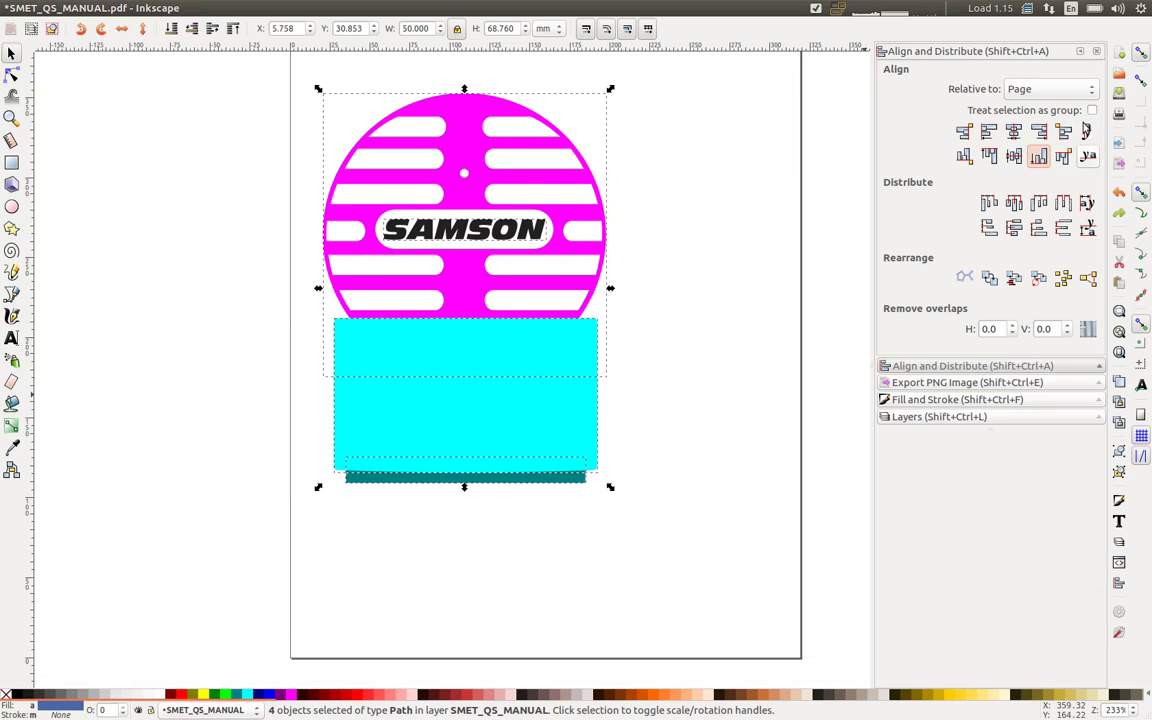
Step: Align the microphone as one group to the page's left and bottom edges, and turn group treatment off again
click(1092, 111)
click(989, 133)
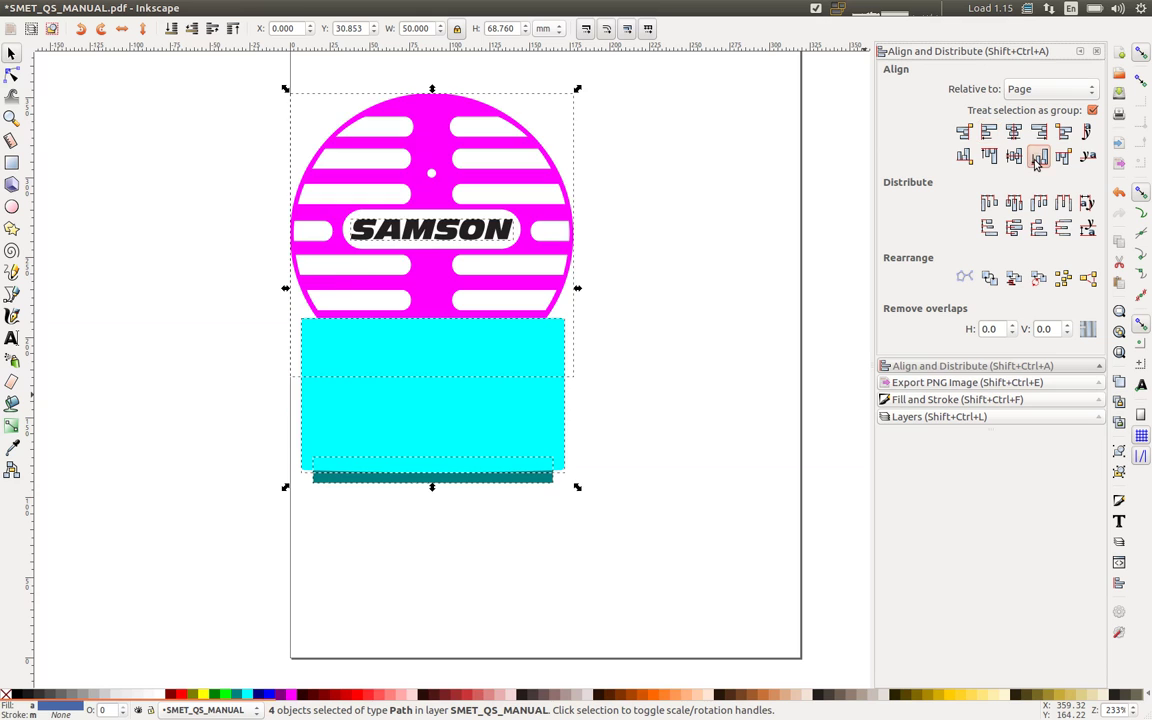
click(1038, 157)
click(1092, 112)
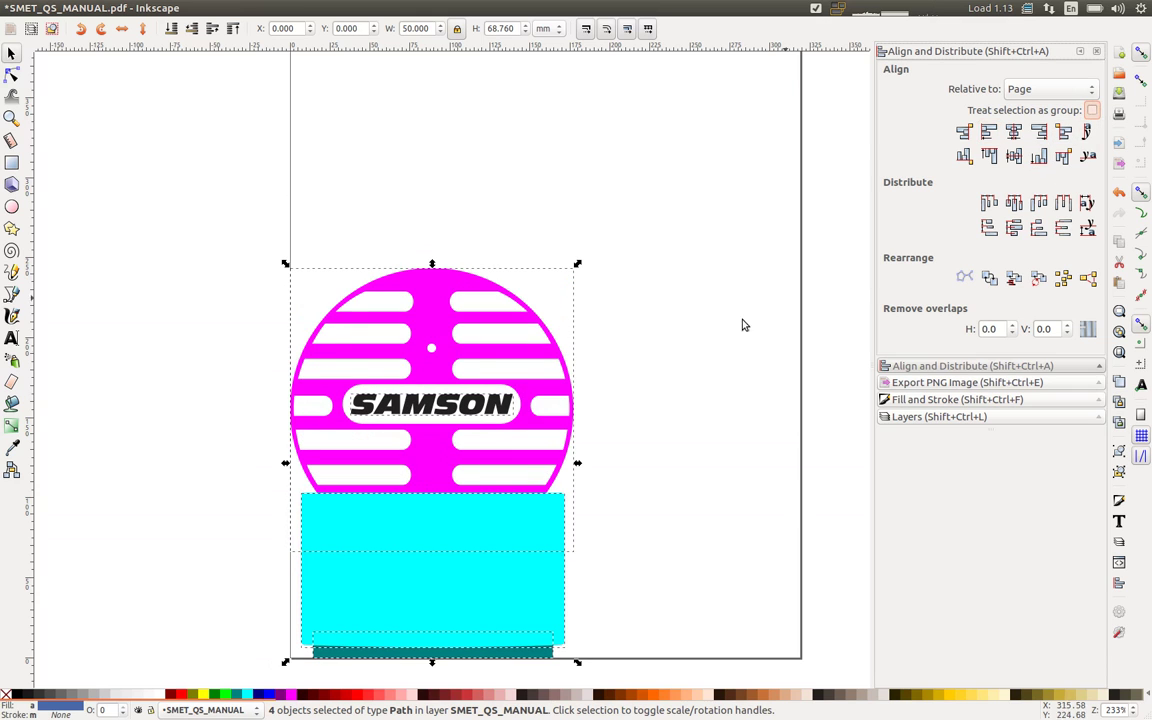
Step: Centre the microphone's paths on the vertical axis relative to the last selected magenta head, and clear the selection
middle_drag(509, 397, 484, 376)
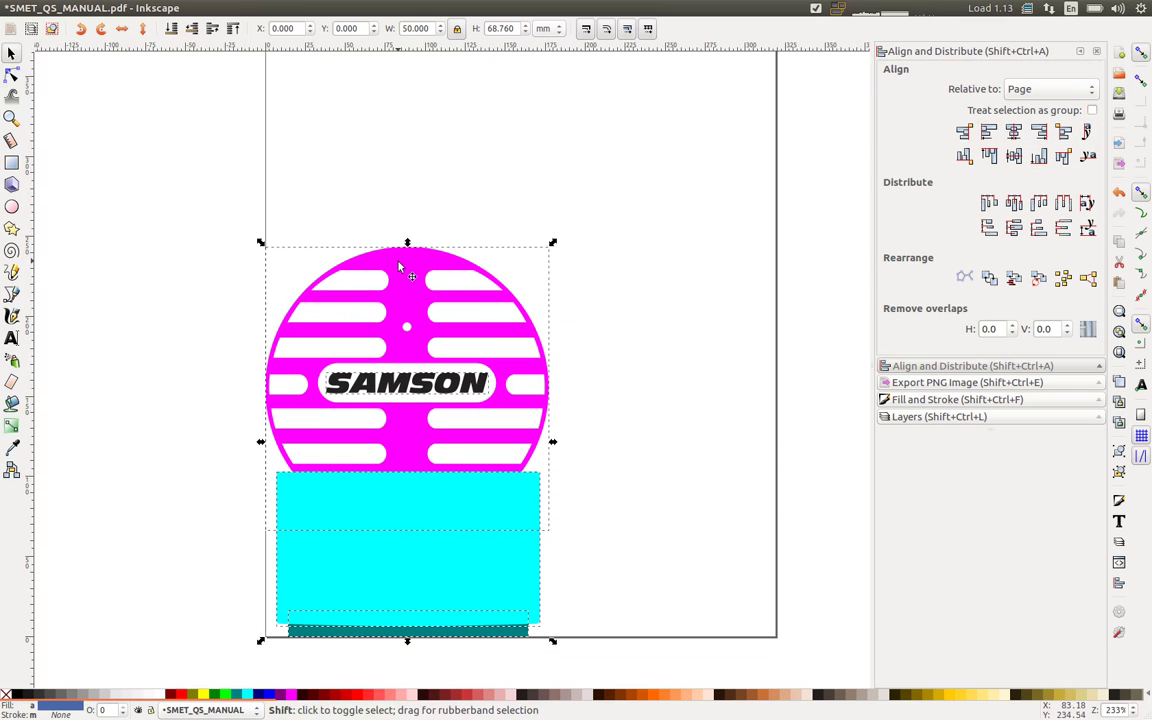
shift+click(402, 259)
shift+click(403, 263)
click(1050, 89)
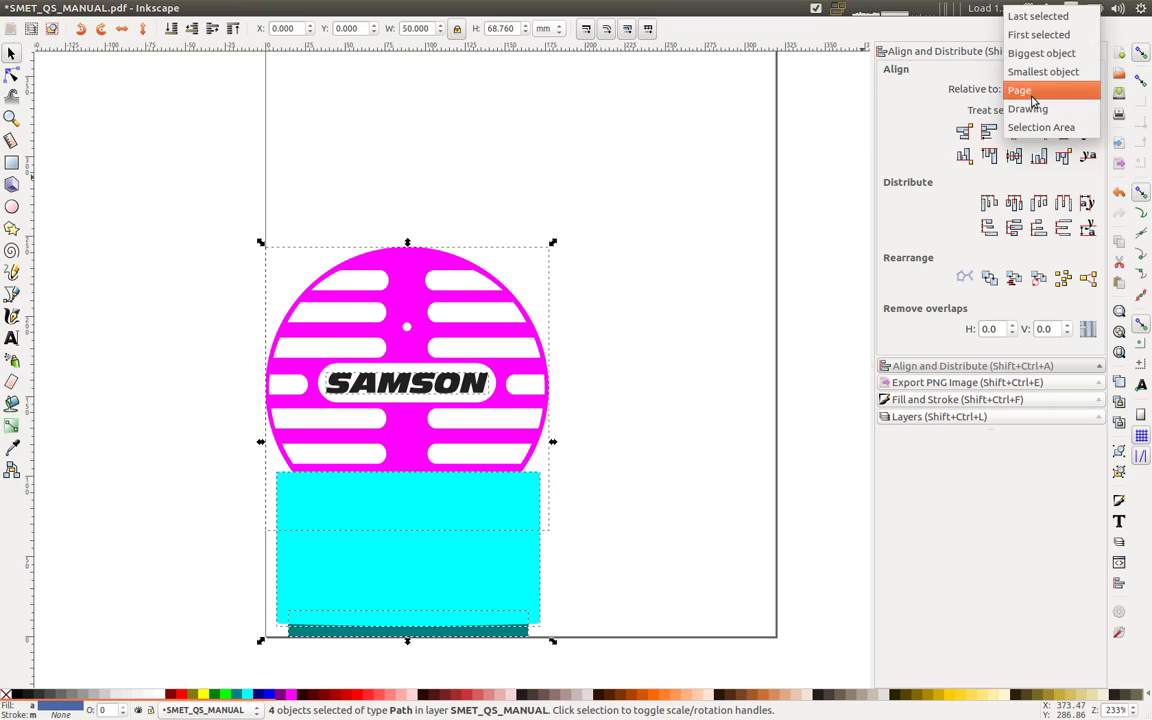
click(1045, 14)
click(1014, 132)
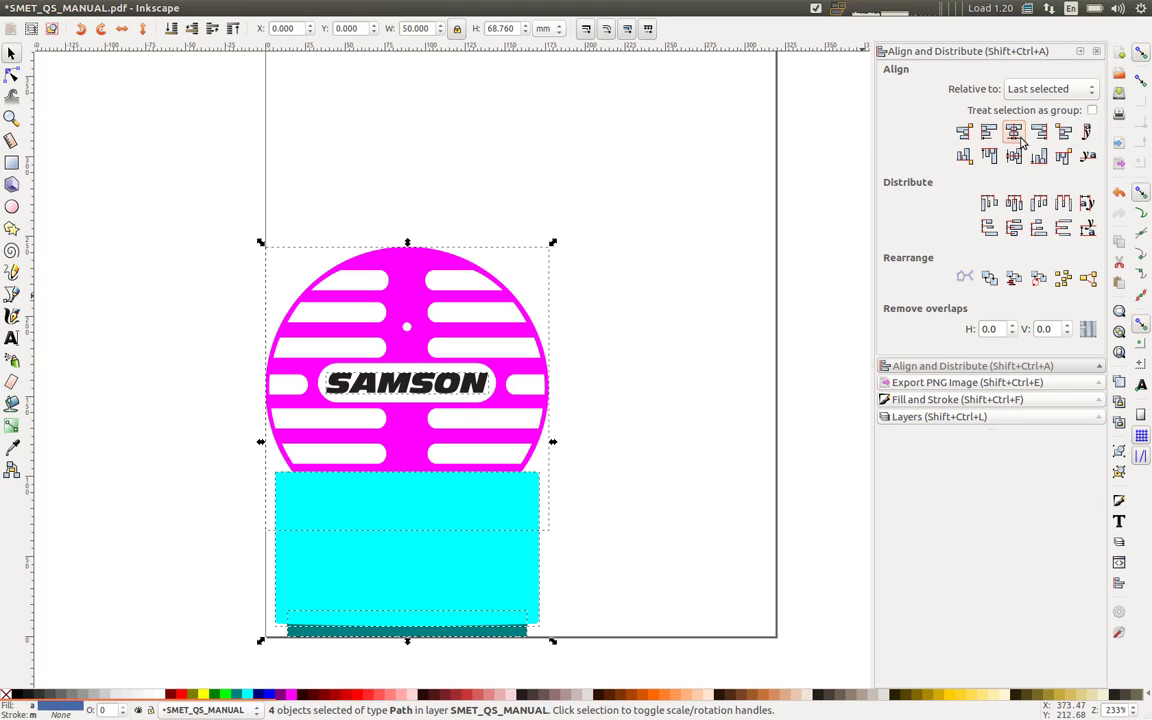
click(621, 411)
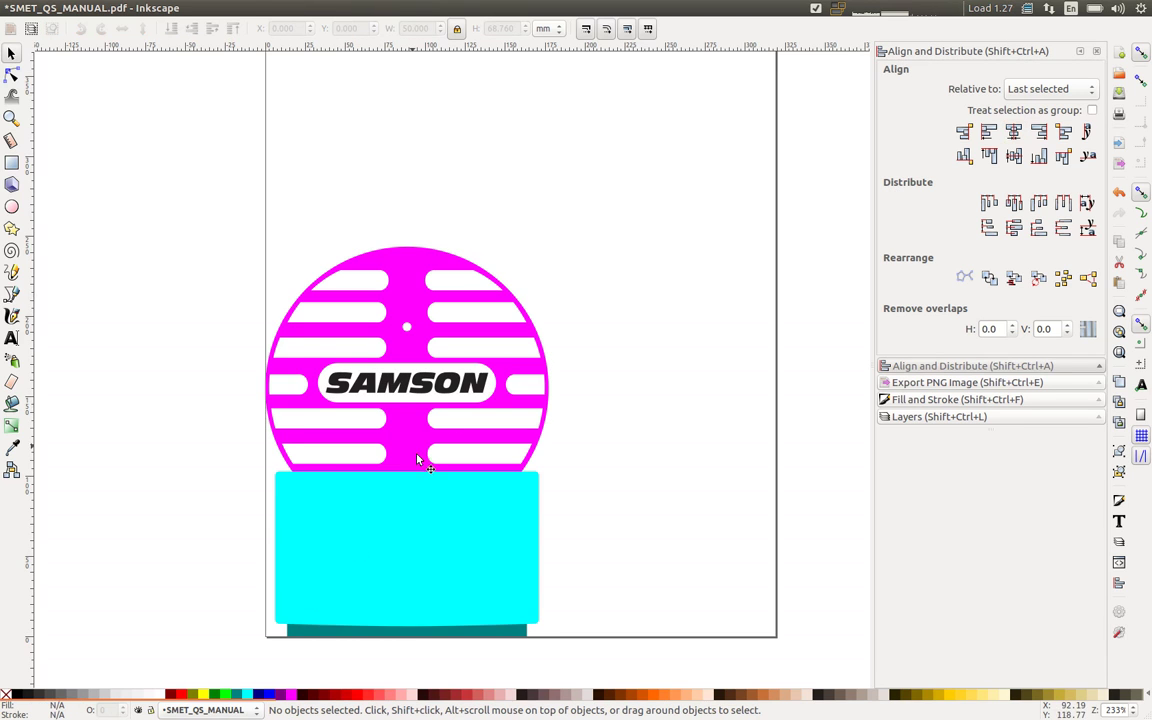
Step: Select all of the microphone's paths and copy their height value
scroll(600, 405, up, 1)
ctrl+scroll(508, 420, down, 1)
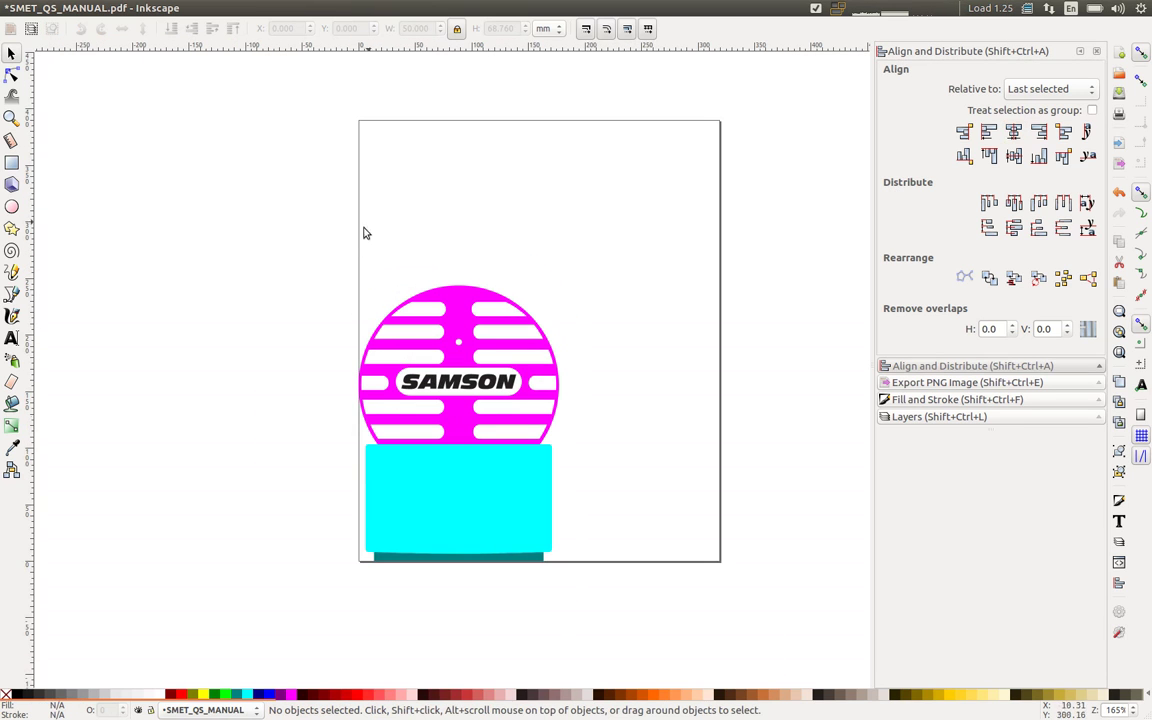
drag(312, 206, 586, 648)
drag(517, 30, 482, 31)
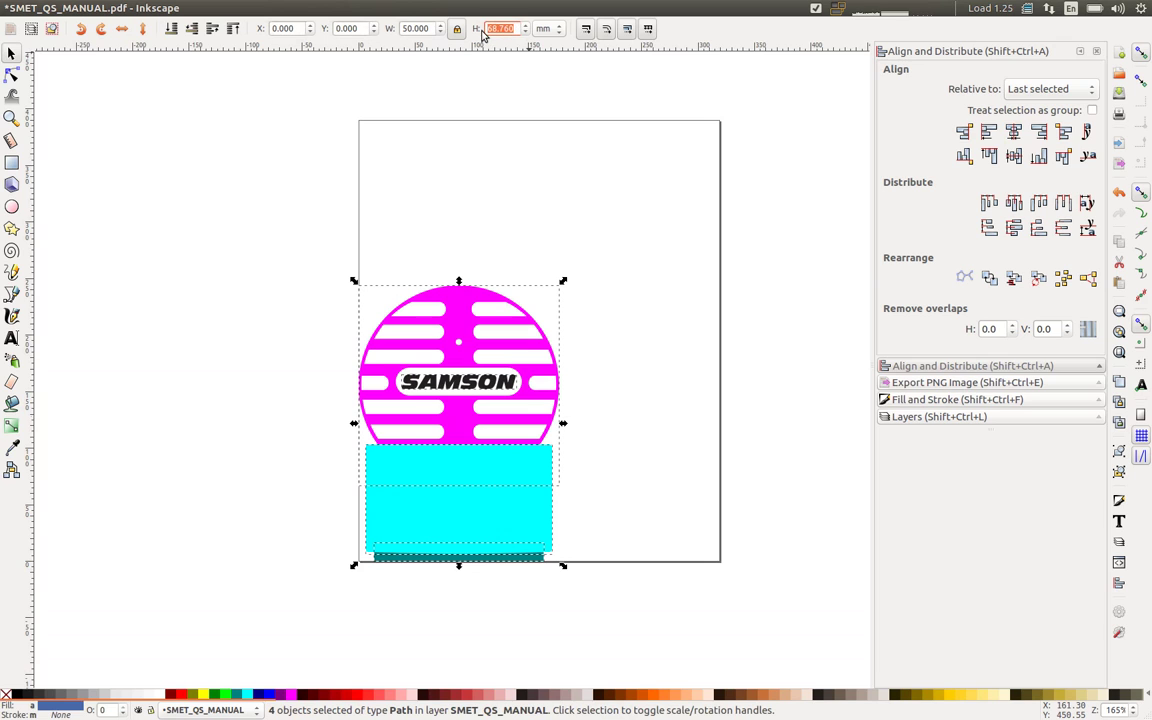
key(ctrl+c)
Step: Switch the custom page size units to mm in Document Properties and set the page height to 68.76 mm
click(60, 8)
click(100, 246)
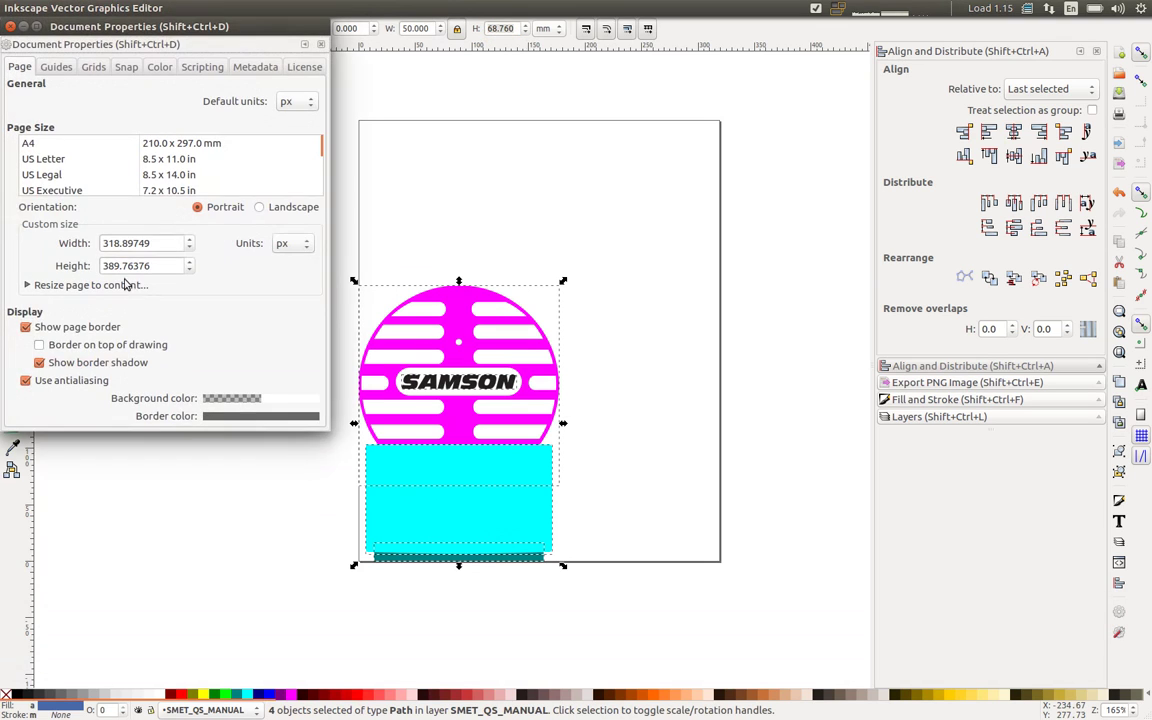
click(288, 244)
click(284, 207)
click(168, 265)
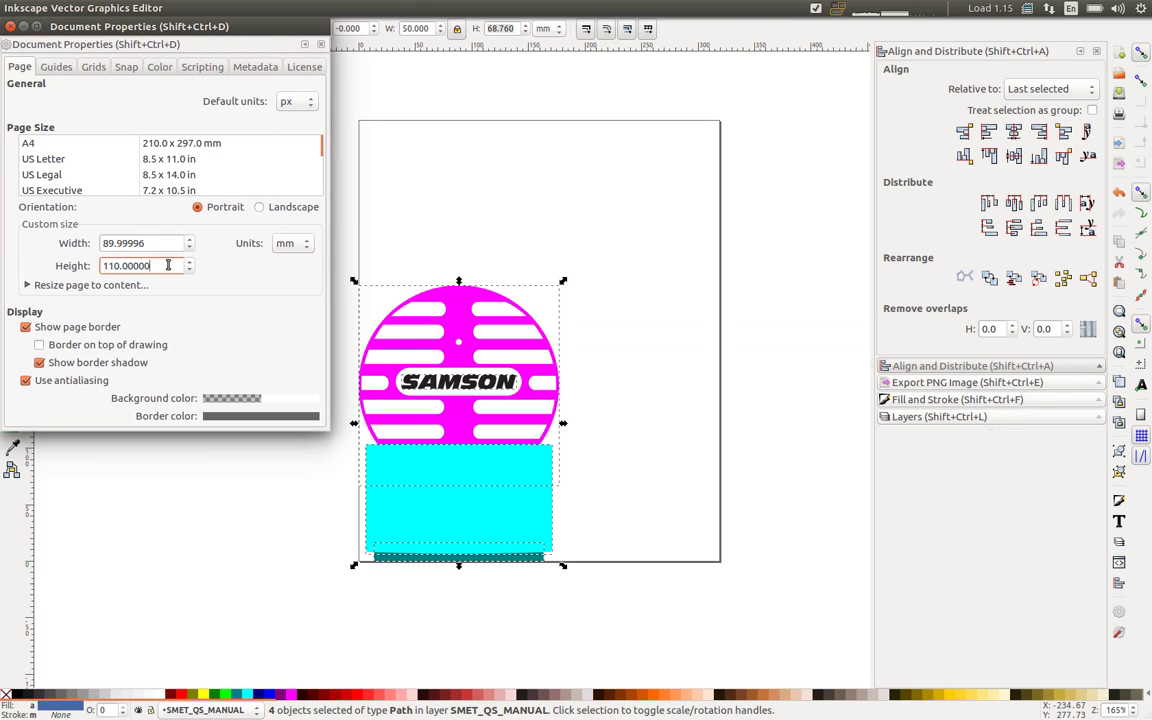
drag(168, 265, 70, 265)
key(ctrl+v)
Step: Set the page width to 50 mm, close the document properties and deselect the artwork
drag(153, 247, 101, 233)
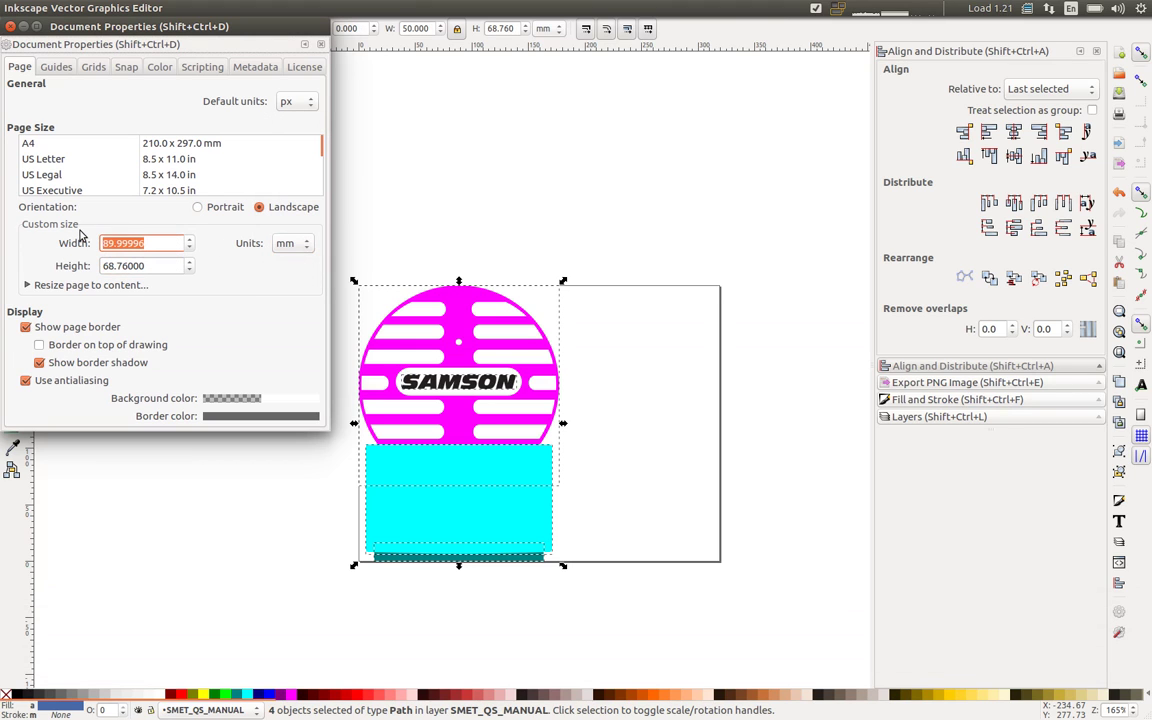
text(50)
key(Tab)
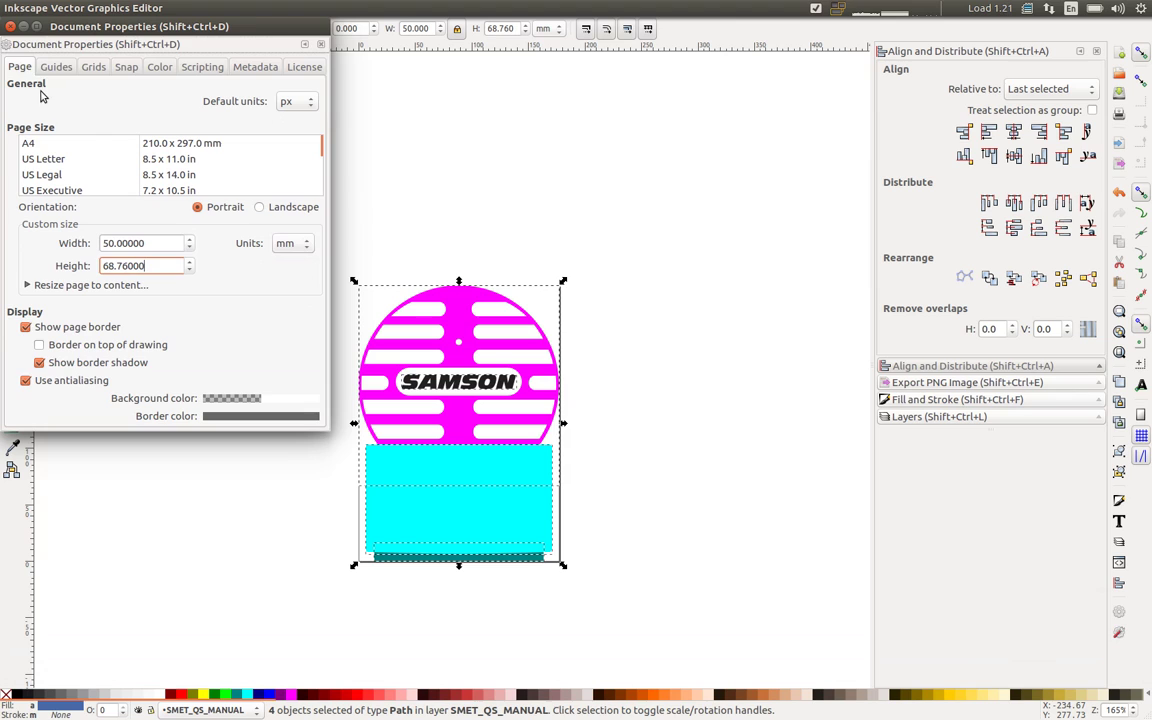
click(10, 26)
click(607, 401)
ctrl+scroll(478, 543, up, 1)
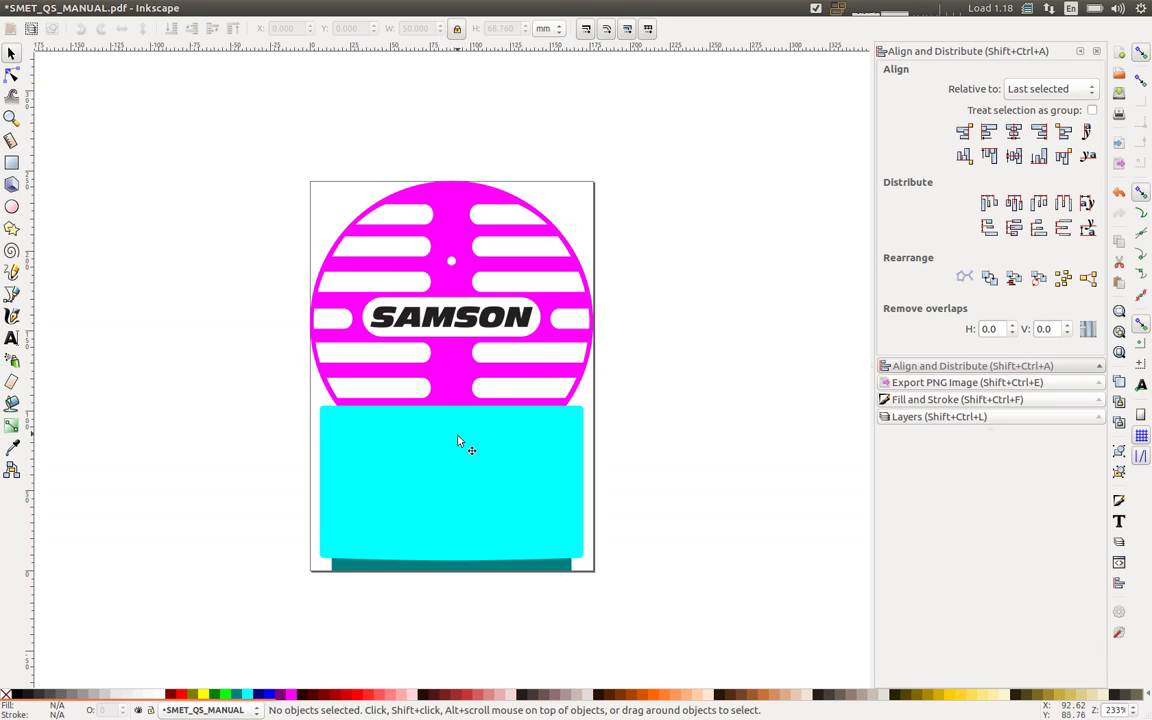
Step: Remove the fill from all of the microphone's paths and clean up the document
middle_drag(463, 440, 488, 432)
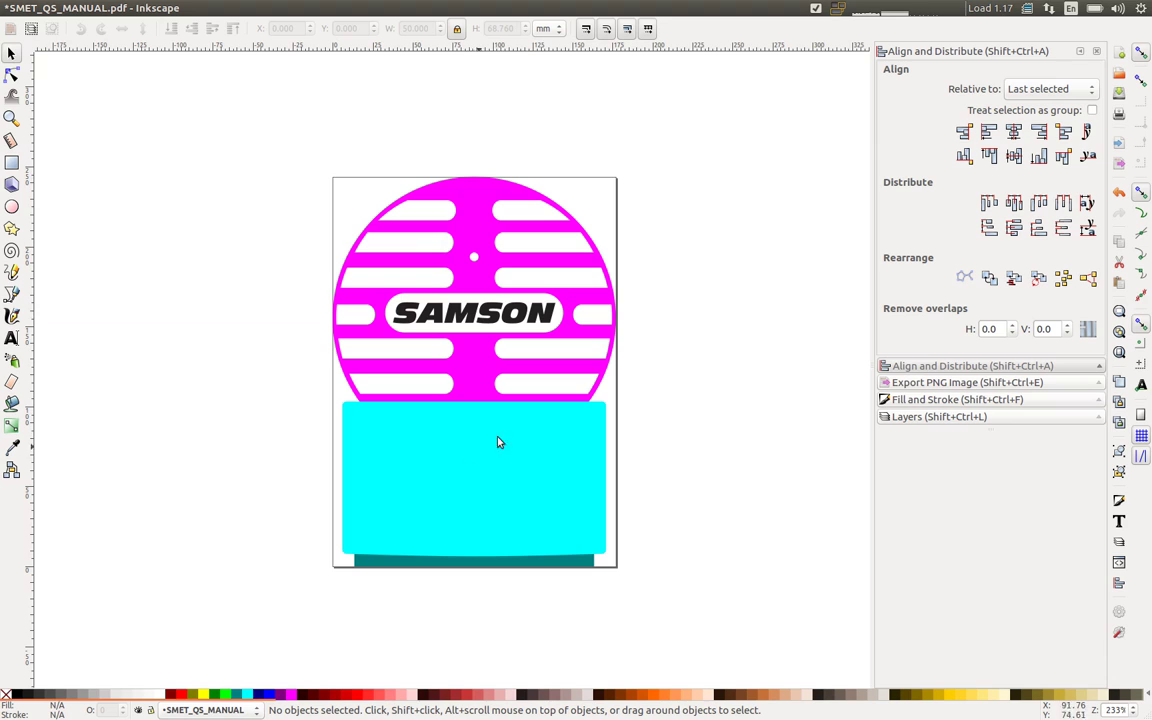
drag(270, 628, 684, 134)
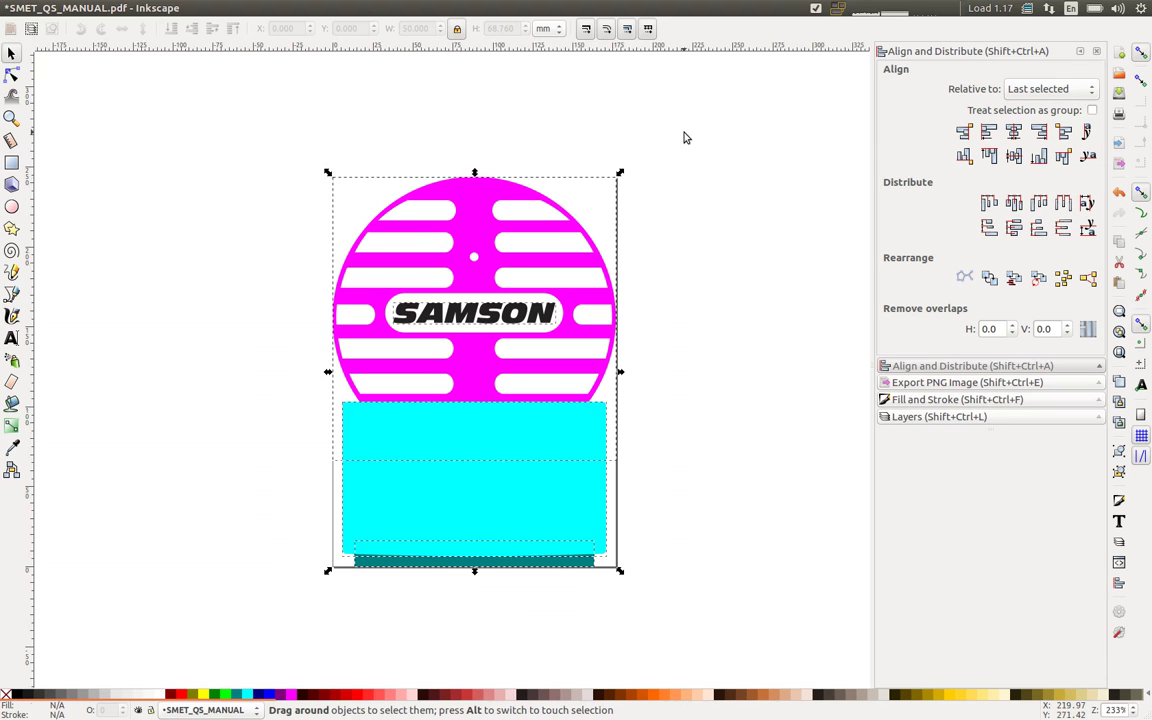
click(6, 694)
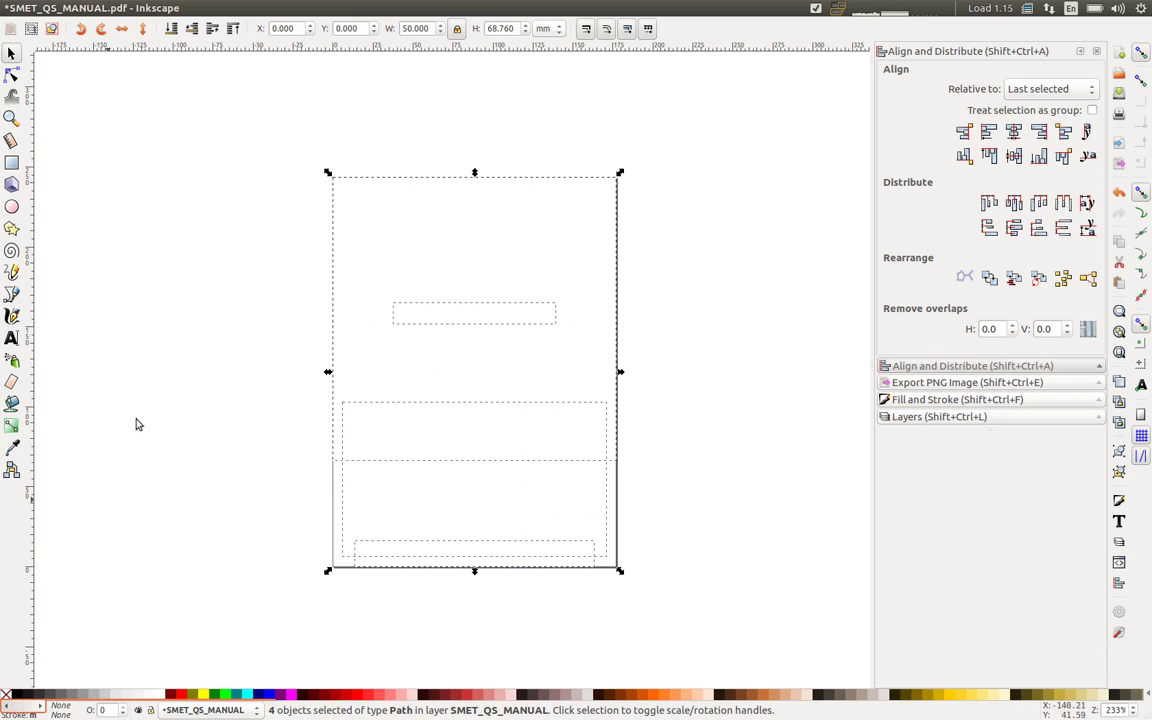
click(260, 281)
click(57, 8)
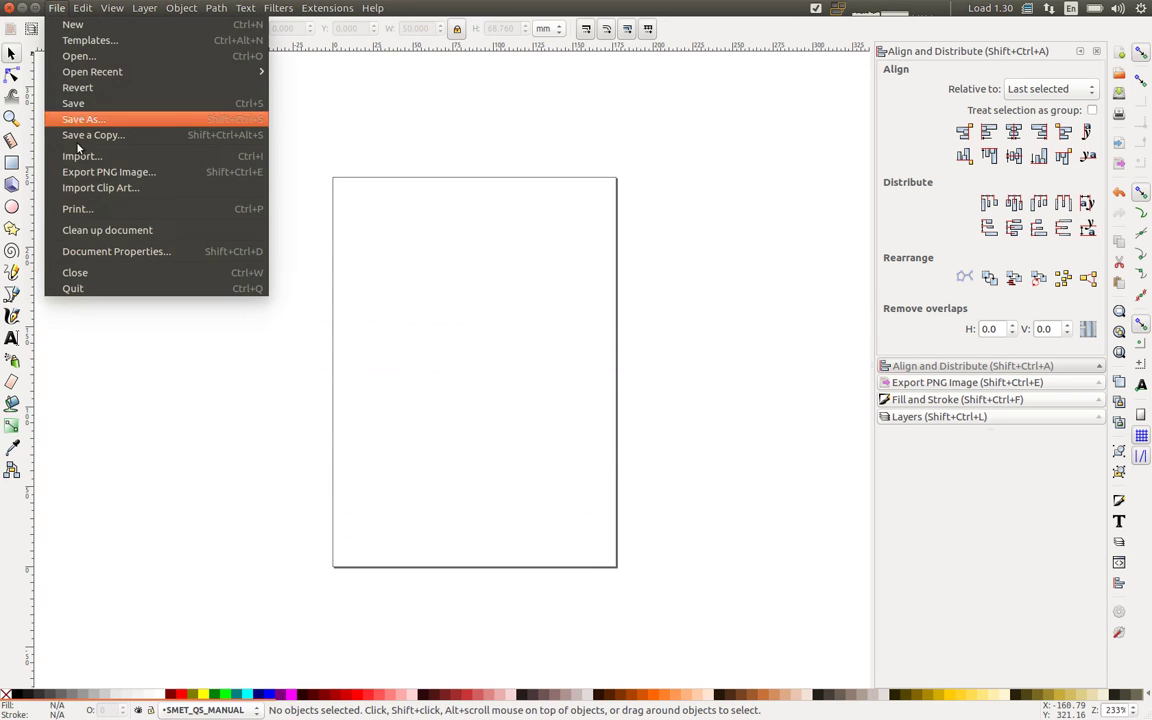
click(91, 231)
click(57, 8)
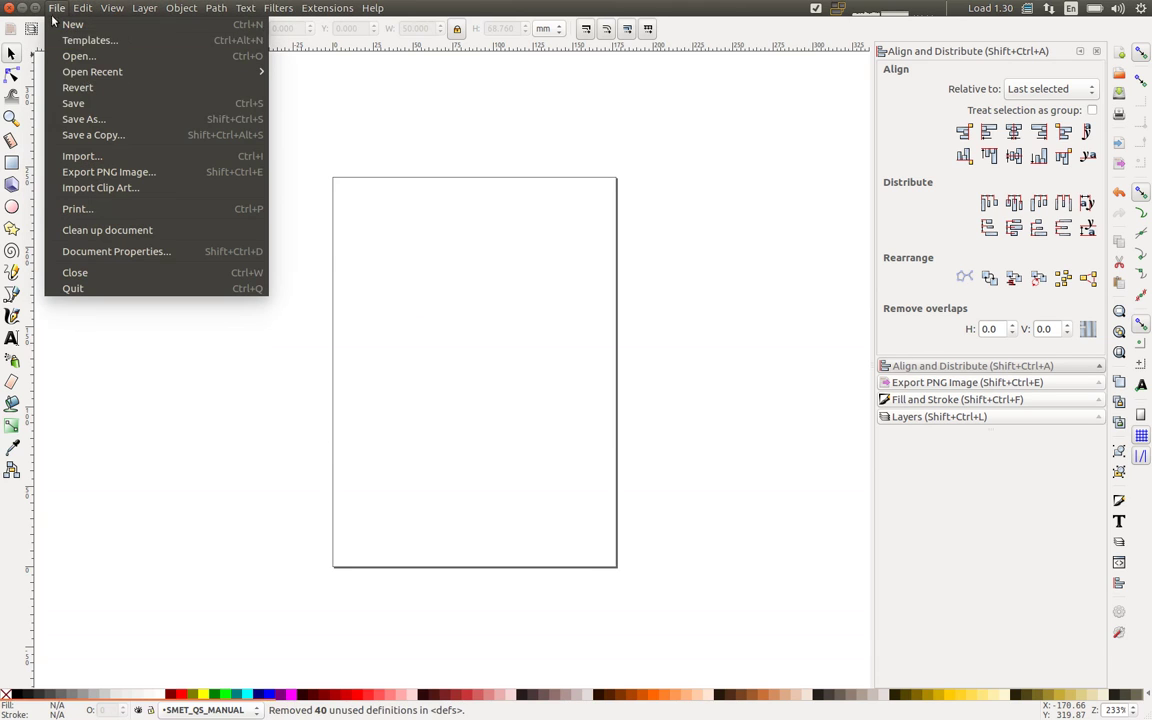
click(75, 103)
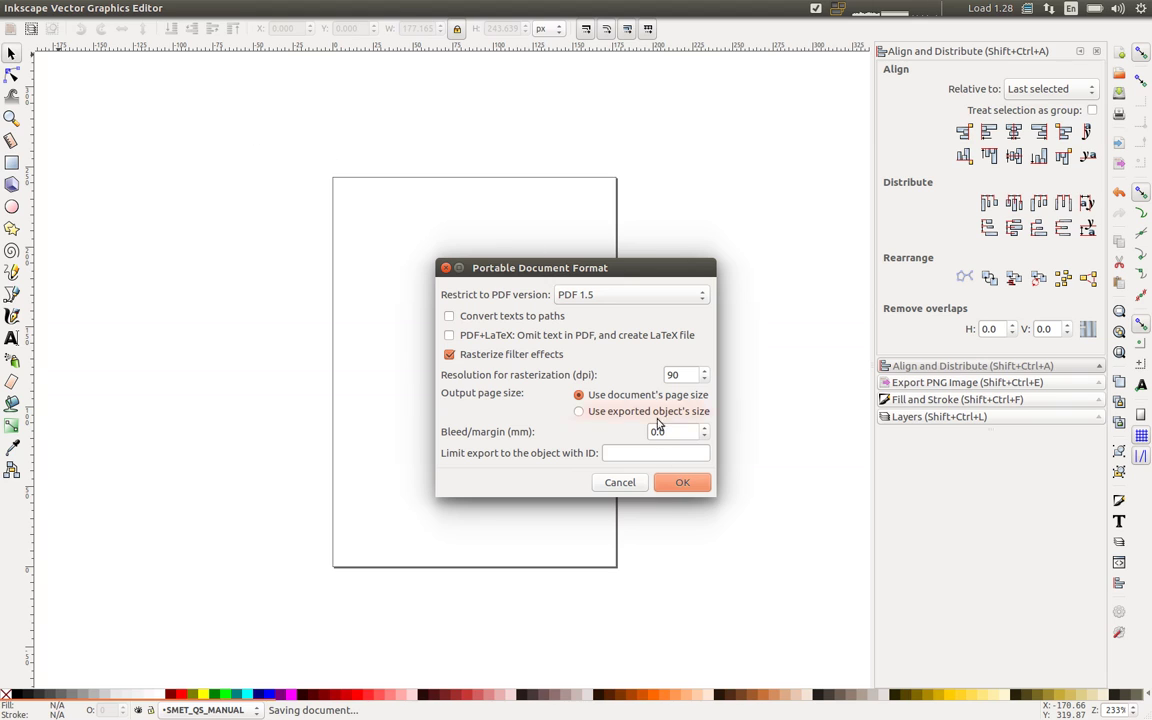
click(625, 484)
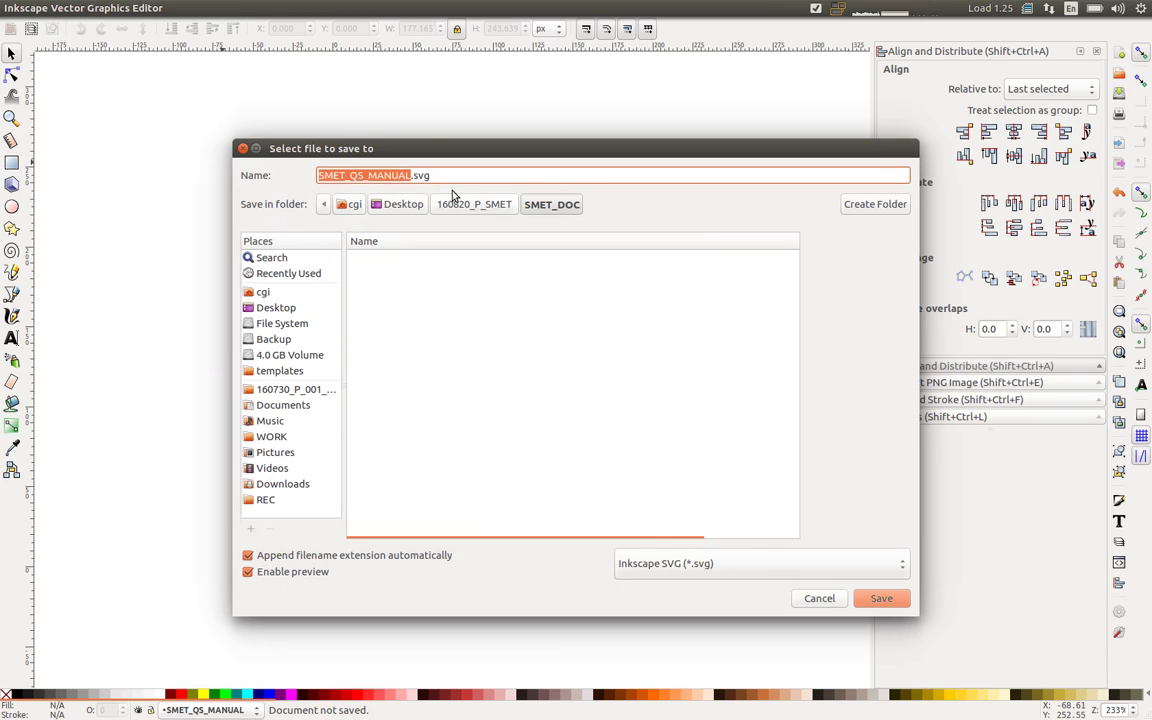
Step: Save the drawing as an Inkscape SVG named SMET_BP.svg in Desktop/160820_P_SMET/SMET_DOC
click(276, 308)
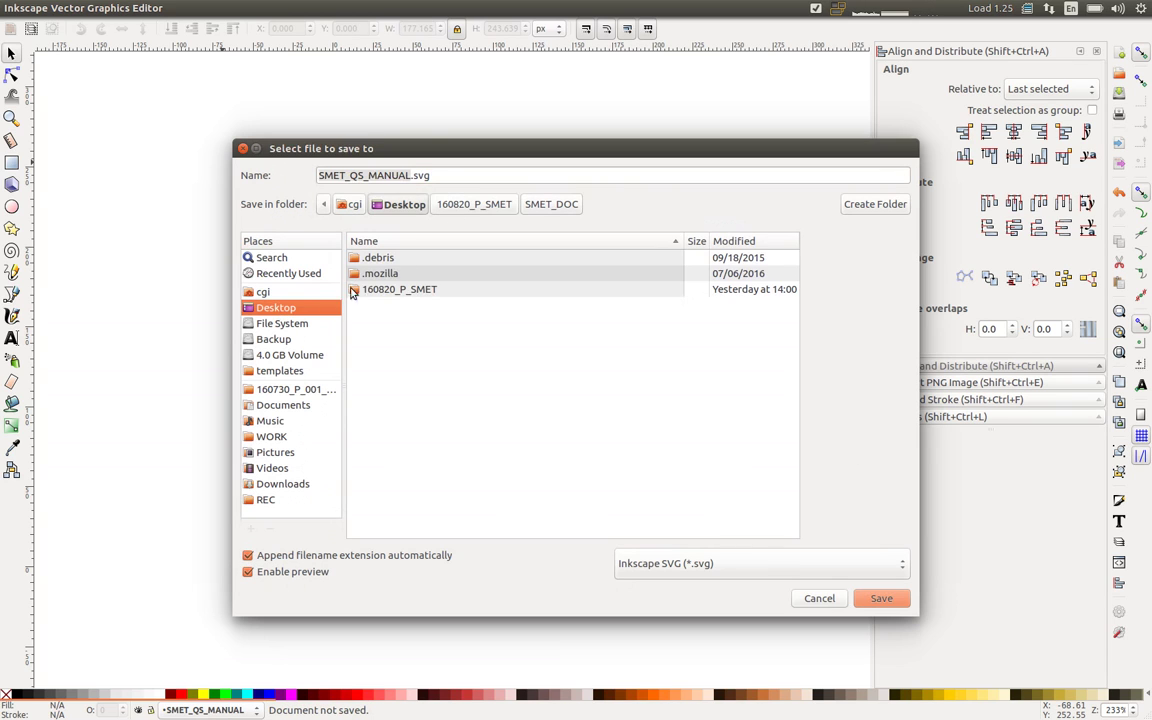
double_click(370, 291)
double_click(385, 259)
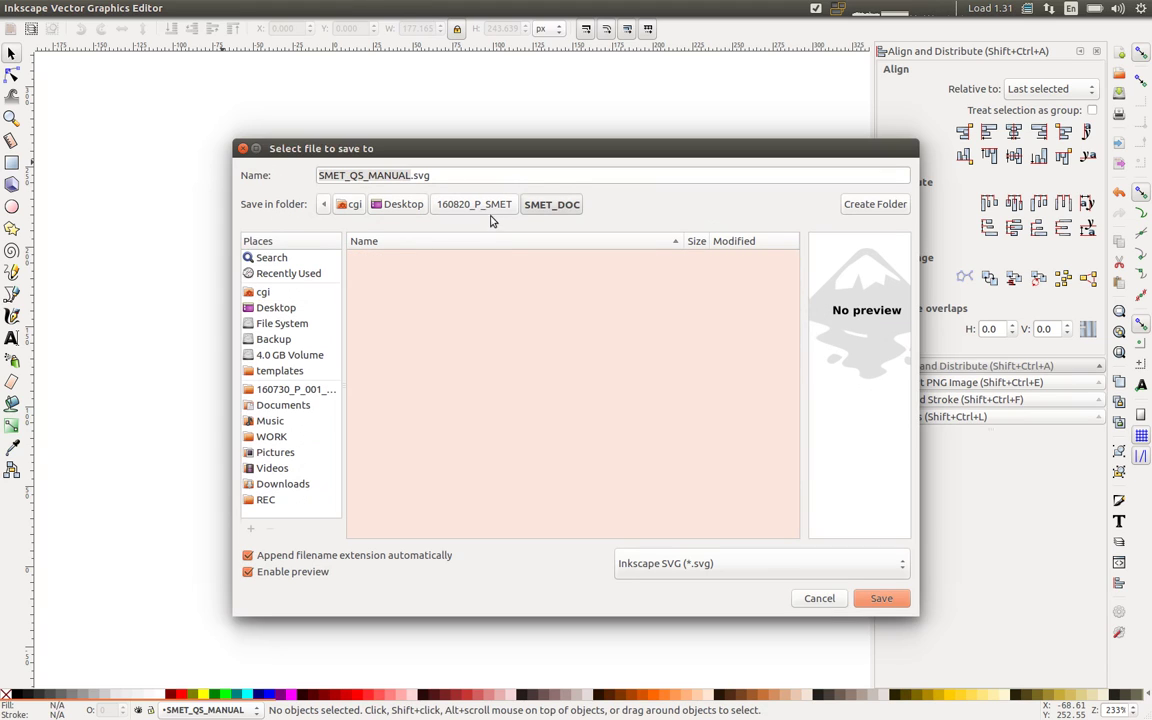
click(424, 176)
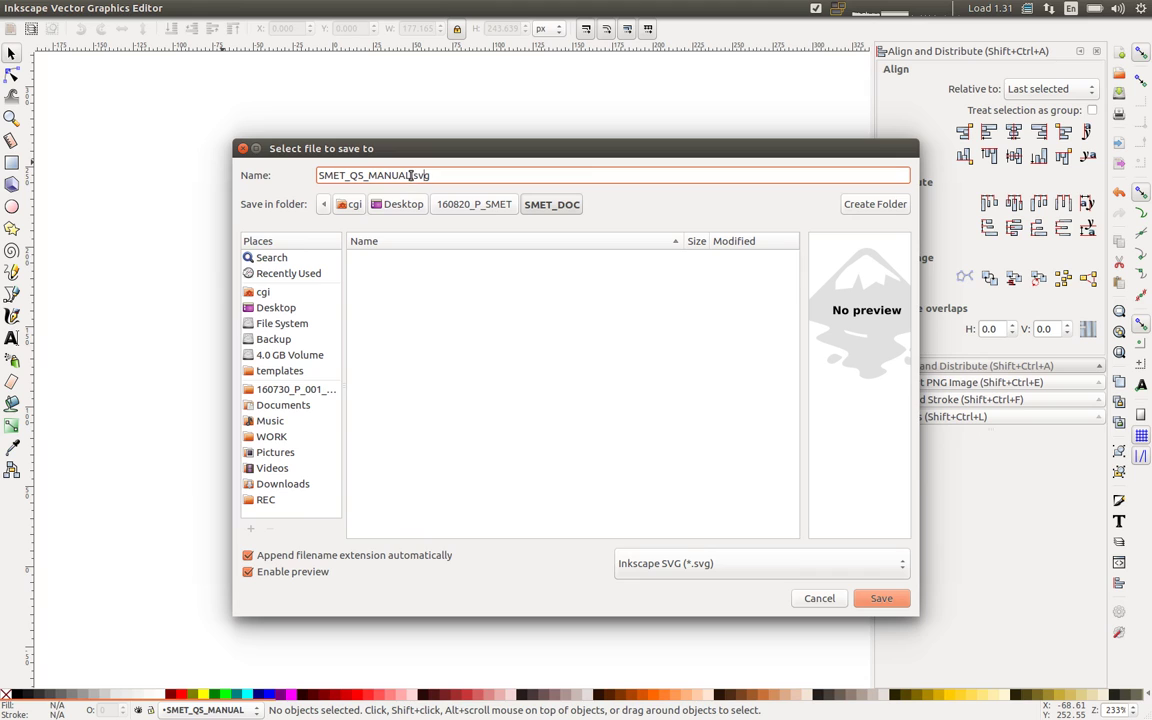
drag(411, 176, 350, 179)
text(BP)
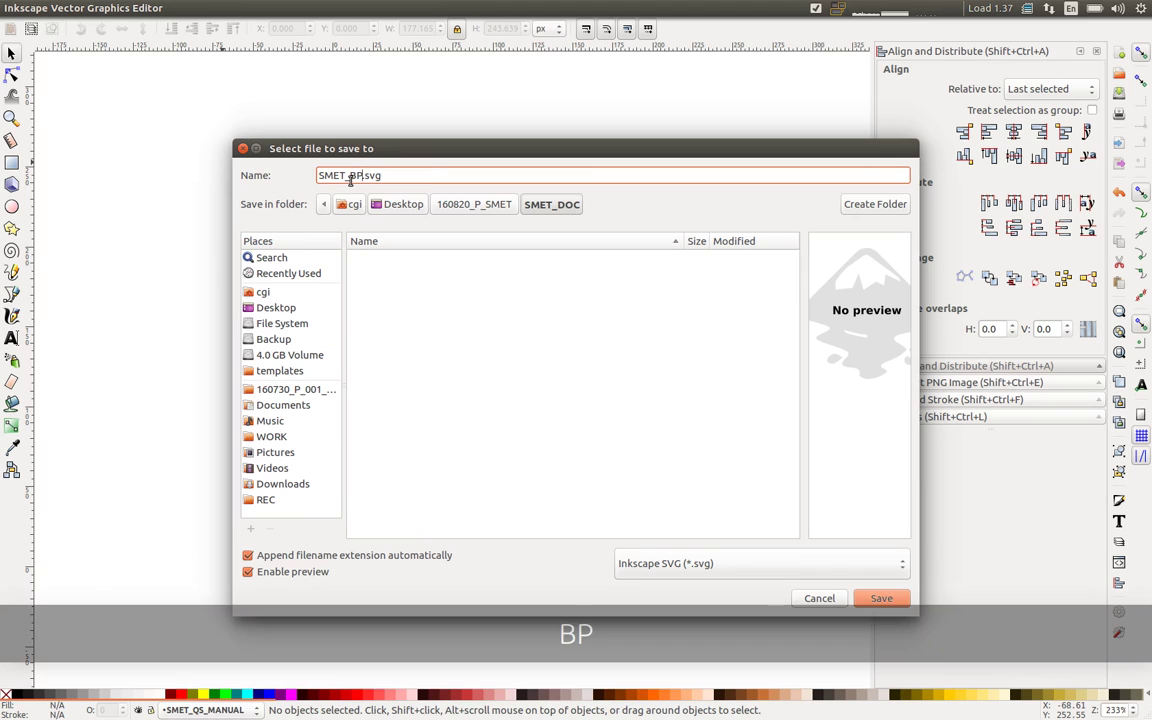
click(881, 598)
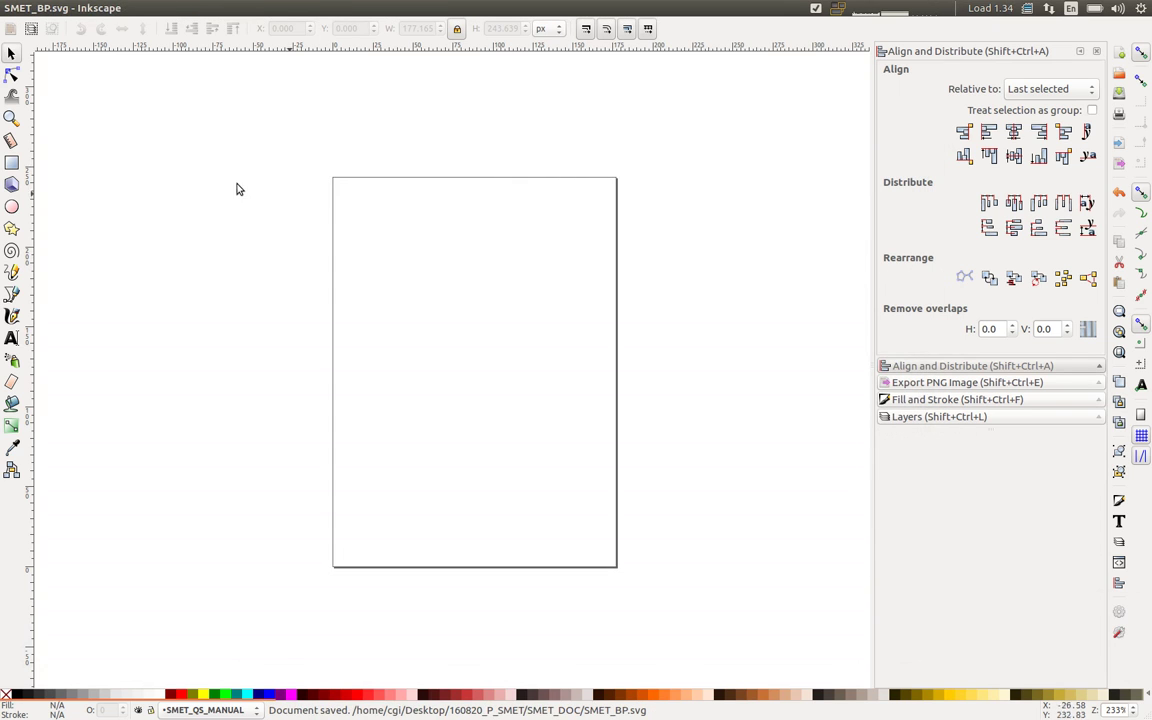
Step: Quit Inkscape and close the SMET_QS_MANUAL.pdf manual
click(57, 7)
click(92, 287)
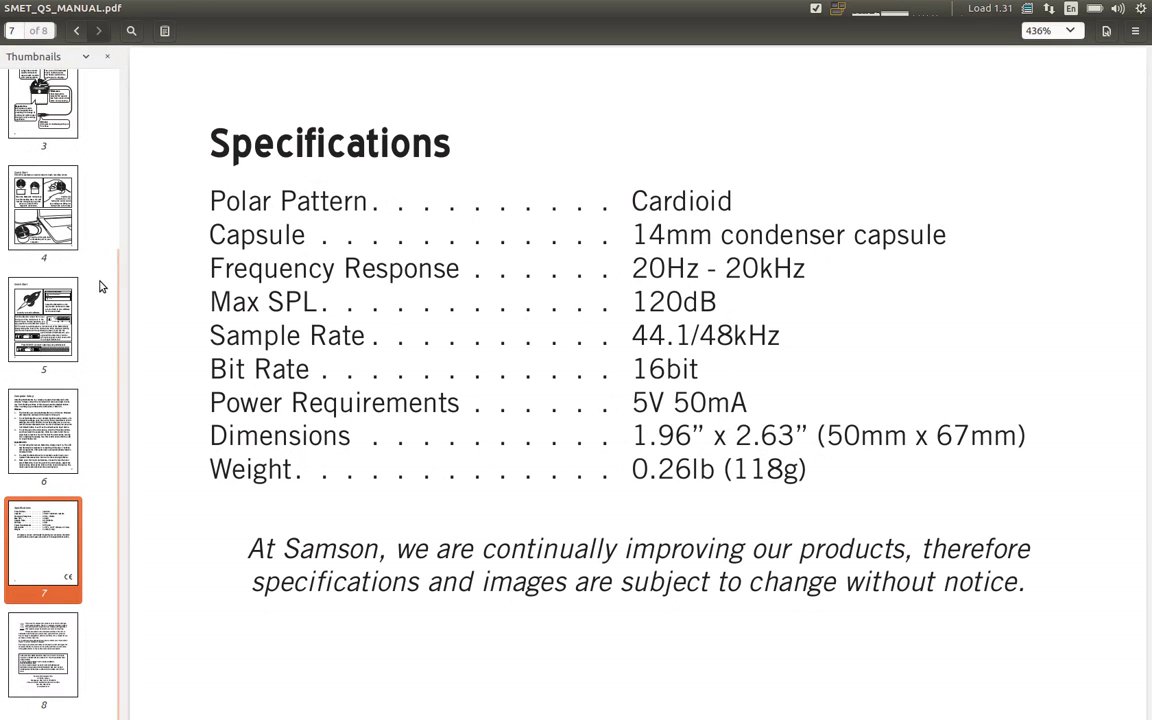
click(12, 7)
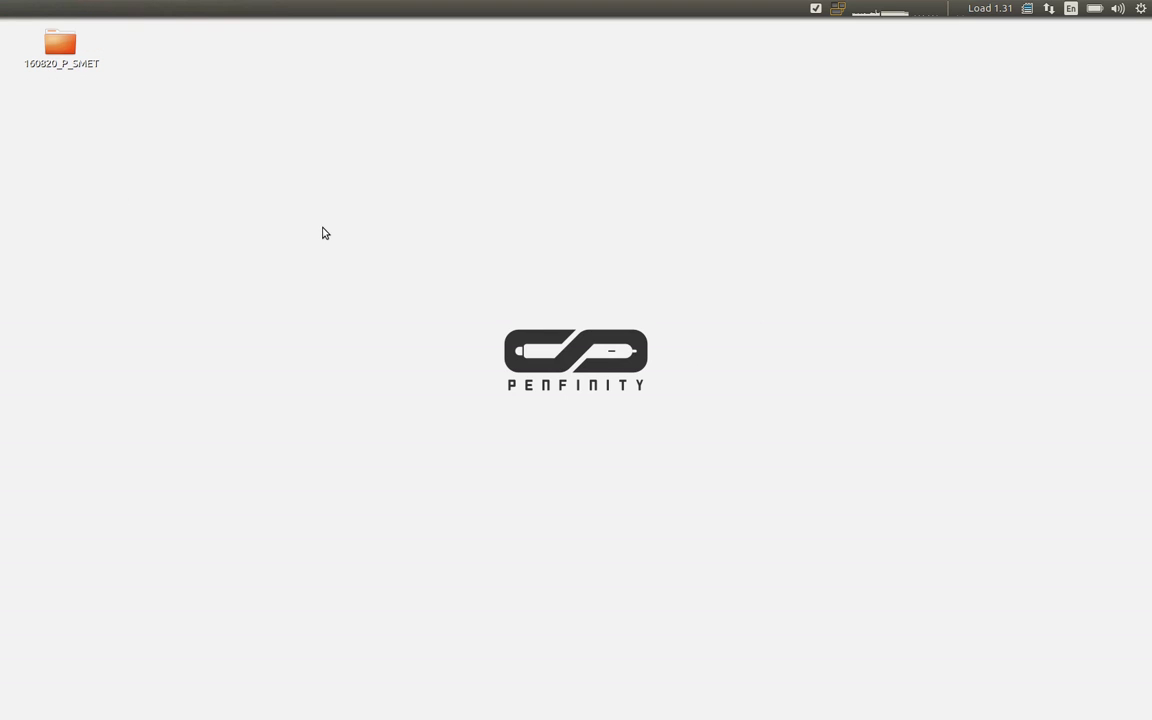
Step: Launch Blender and delete the default plane from the scene
key(super)
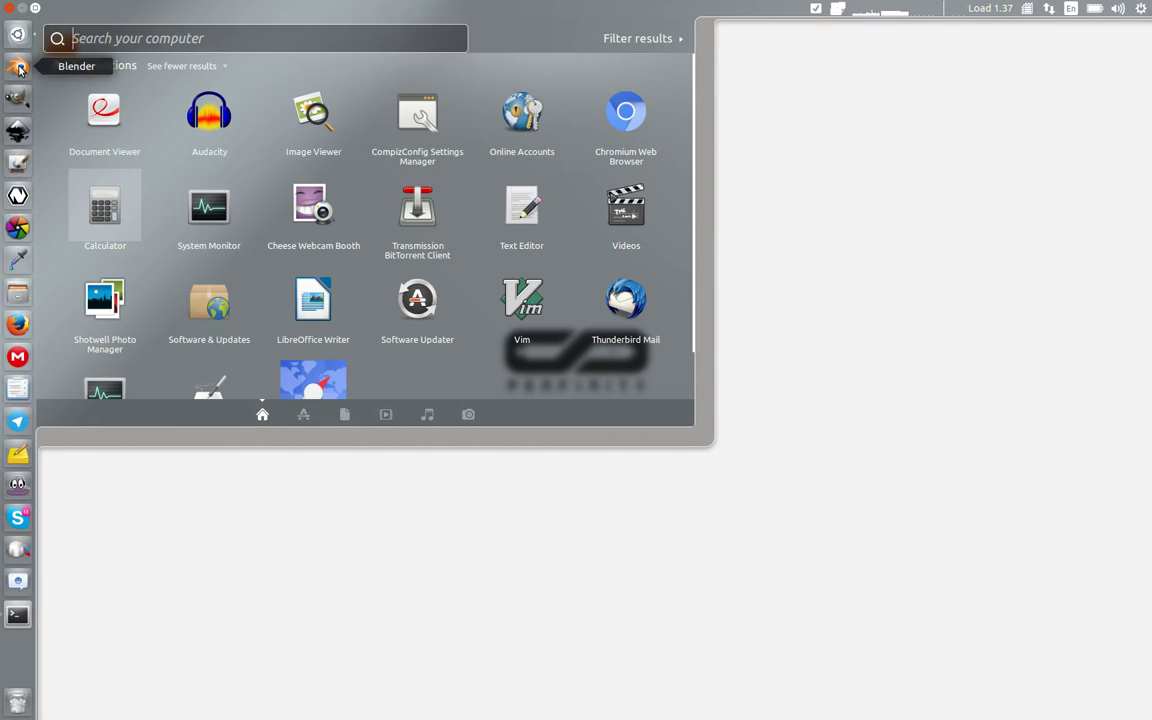
click(18, 66)
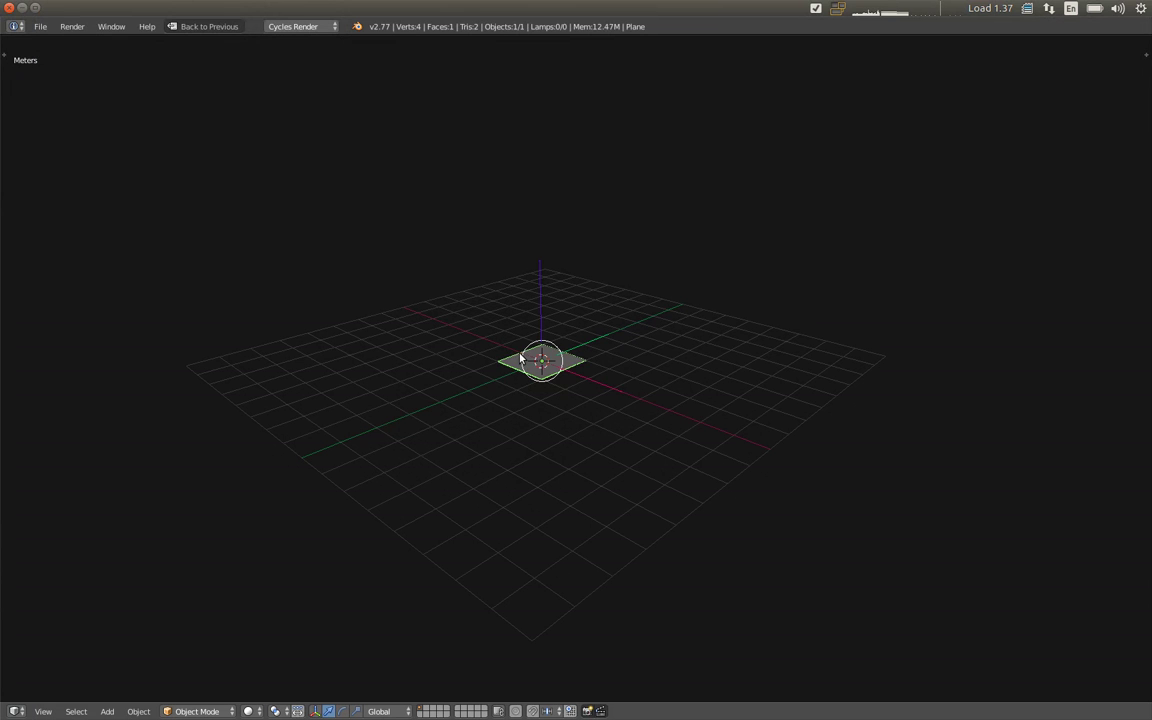
key(x)
click(522, 357)
Step: Import the Scalable Vector Graphics file SMET_BP.svg from the SMET_DOC folder
click(40, 26)
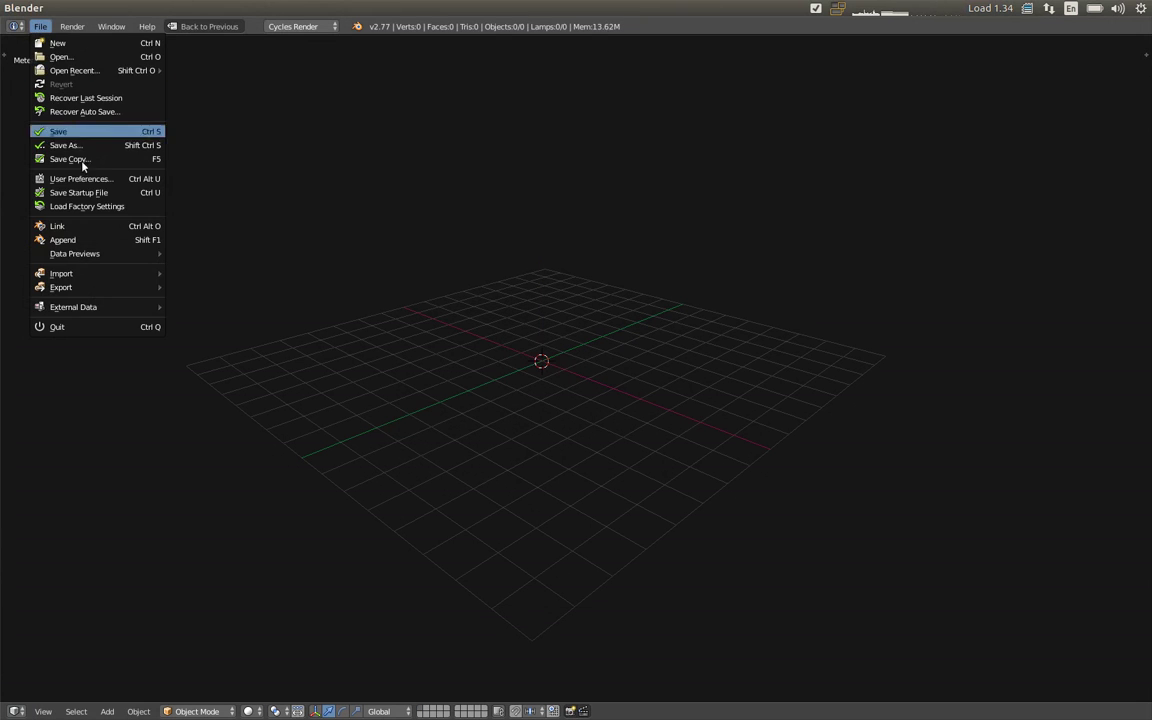
mouse_move(118, 273)
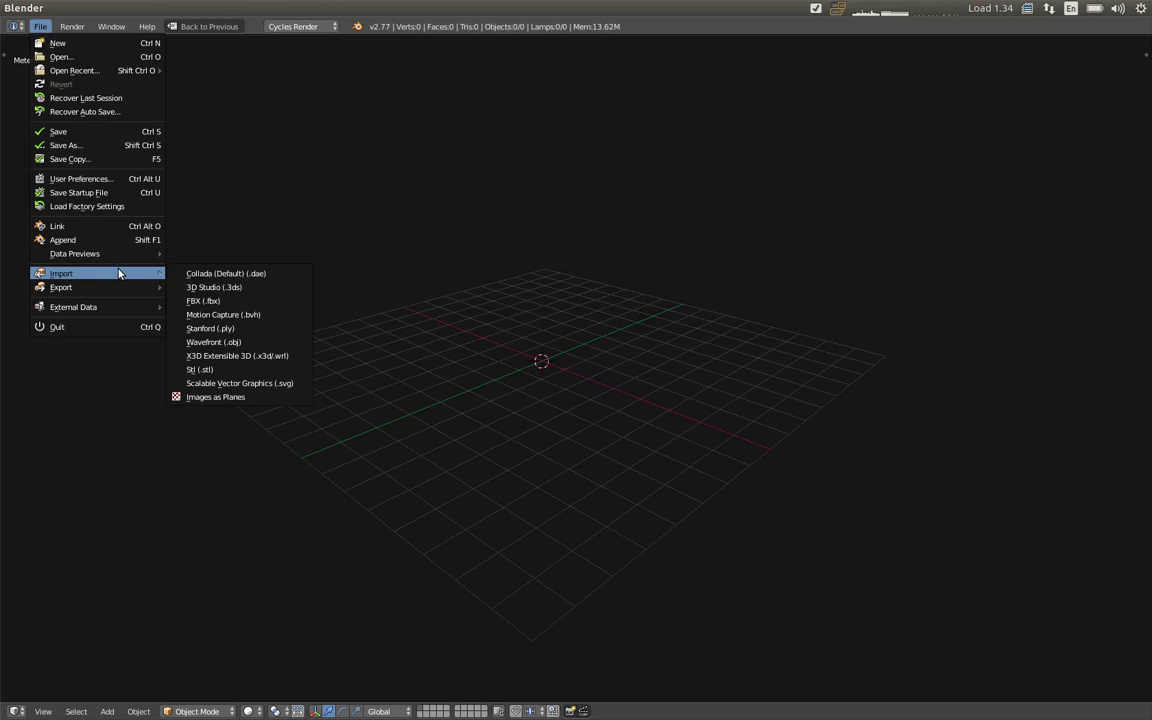
click(239, 383)
double_click(226, 108)
double_click(226, 108)
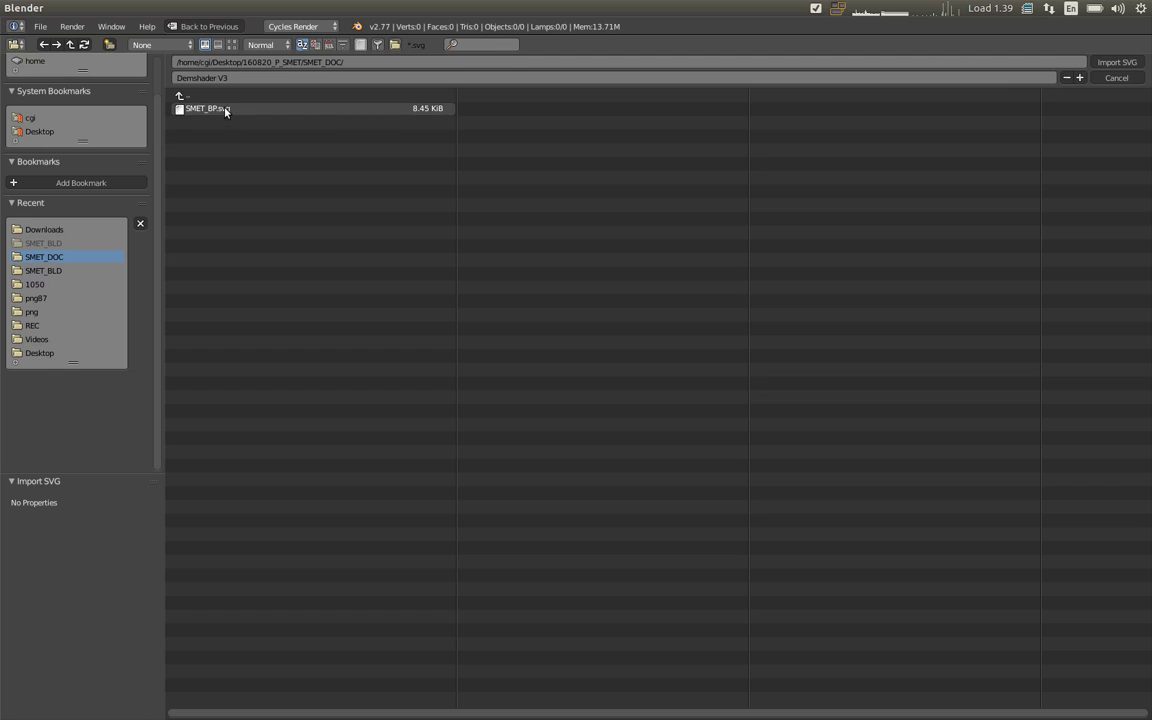
click(224, 108)
click(1115, 62)
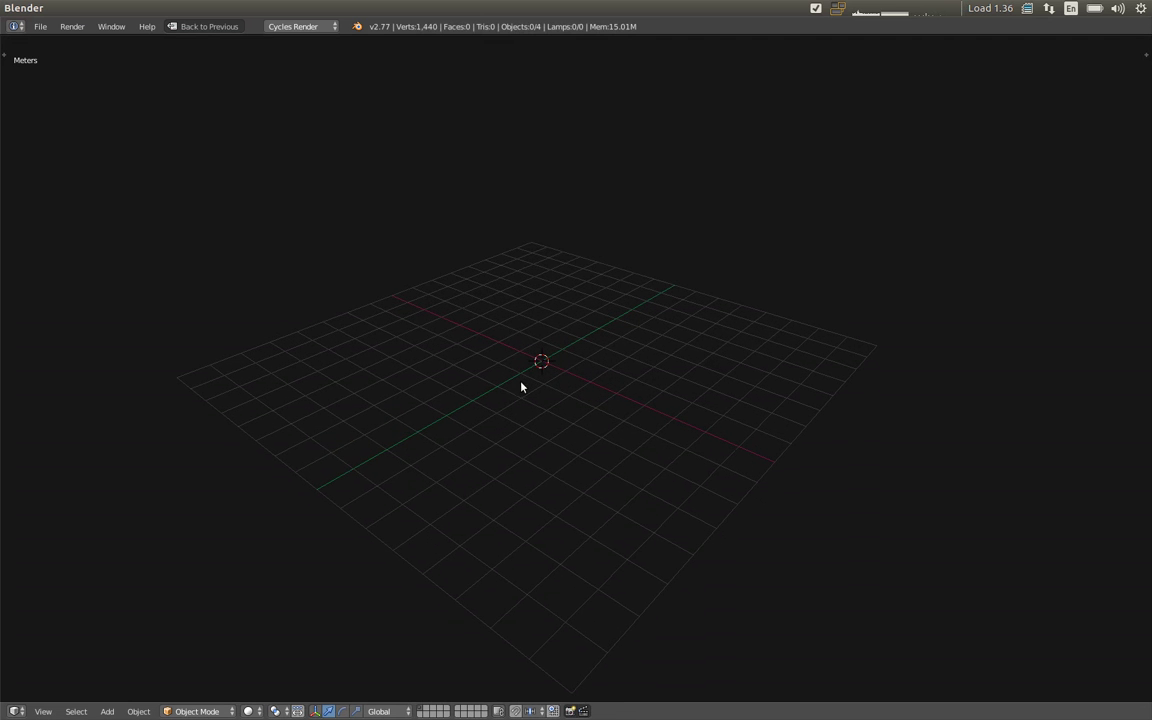
Step: Select the imported round grille curve and check its dimensions in the object properties
mouse_move(502, 404)
ctrl+mouse_down()
mouse_move(580, 328)
mouse_move(568, 328)
ctrl+mouse_up()
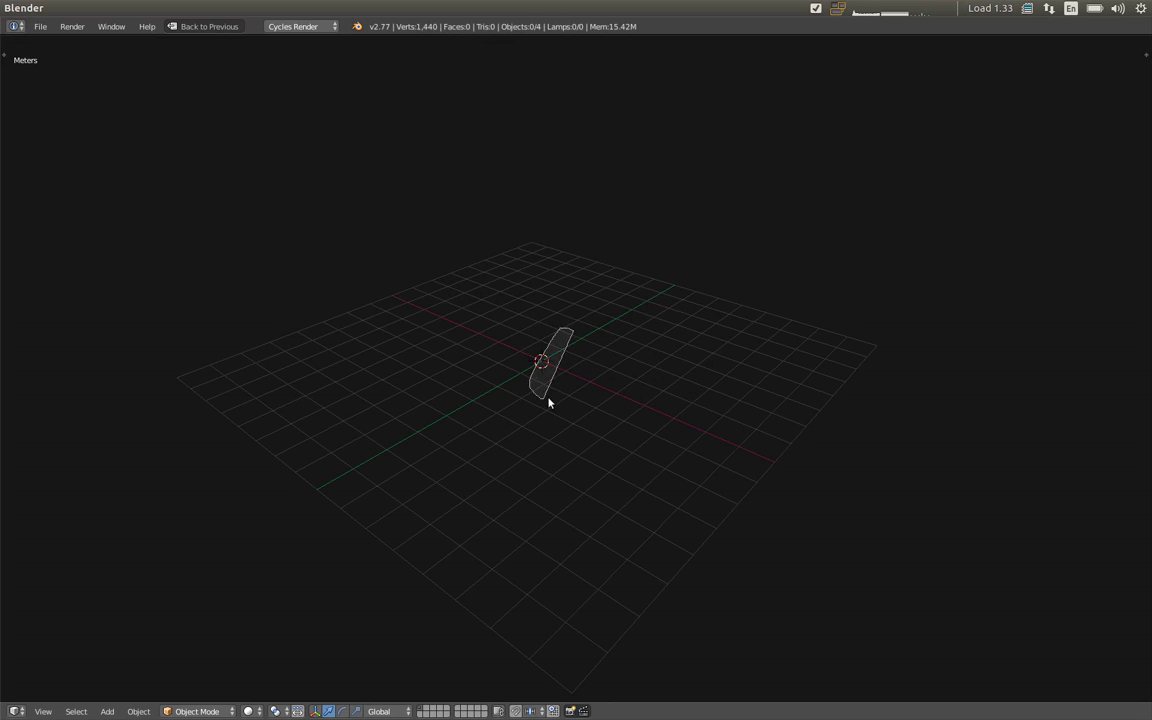
scroll(552, 350, up, 8)
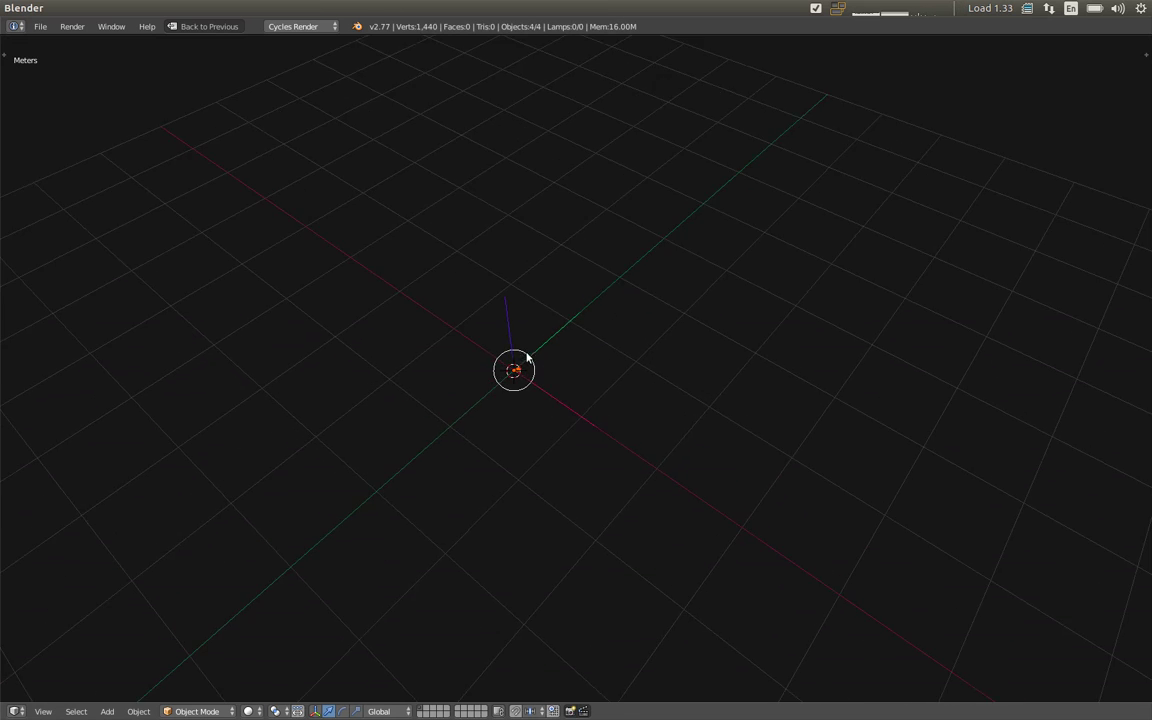
middle_drag(454, 505, 453, 485)
right_click(466, 481)
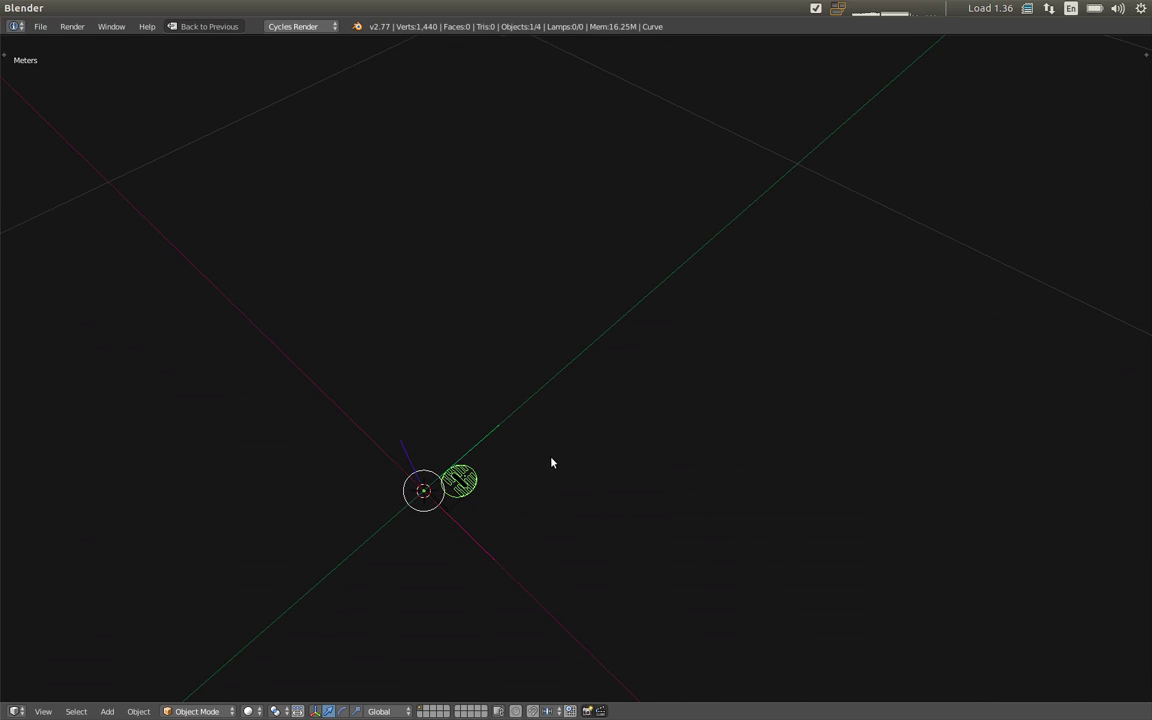
key(n)
scroll(1039, 378, up, 10)
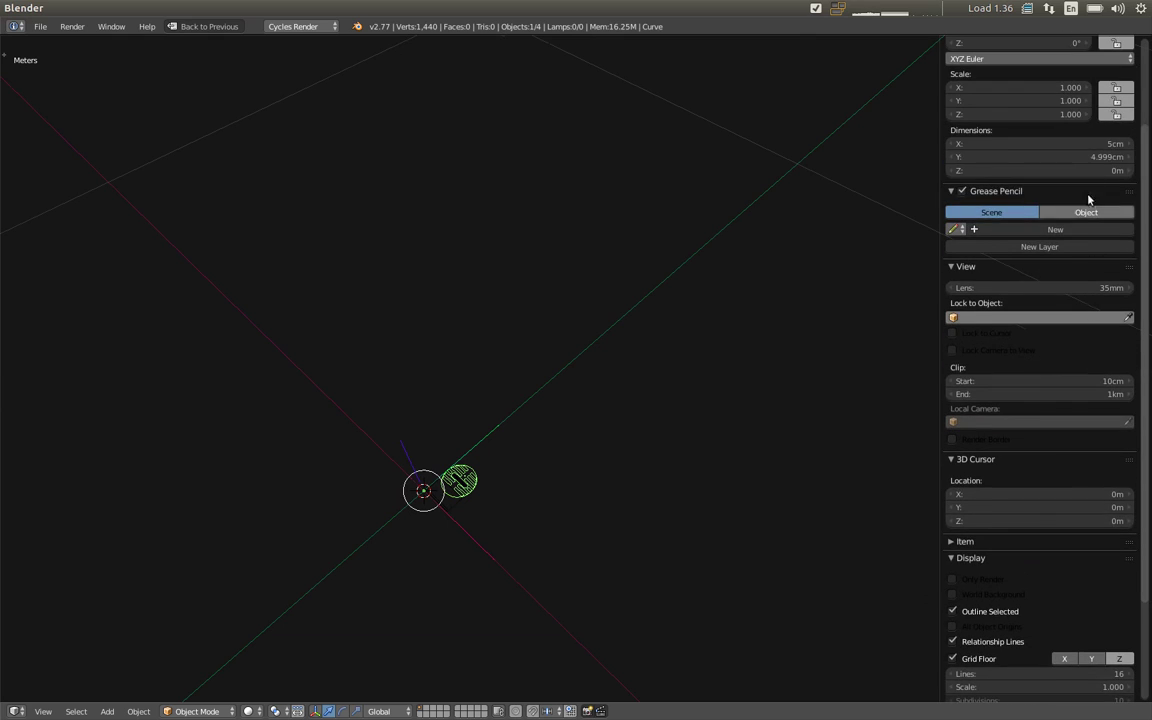
Step: Scale all four imported curves by a factor of 10
mouse_move(444, 570)
ctrl+mouse_down()
mouse_move(386, 553)
mouse_move(542, 506)
ctrl+mouse_up()
text(s10)
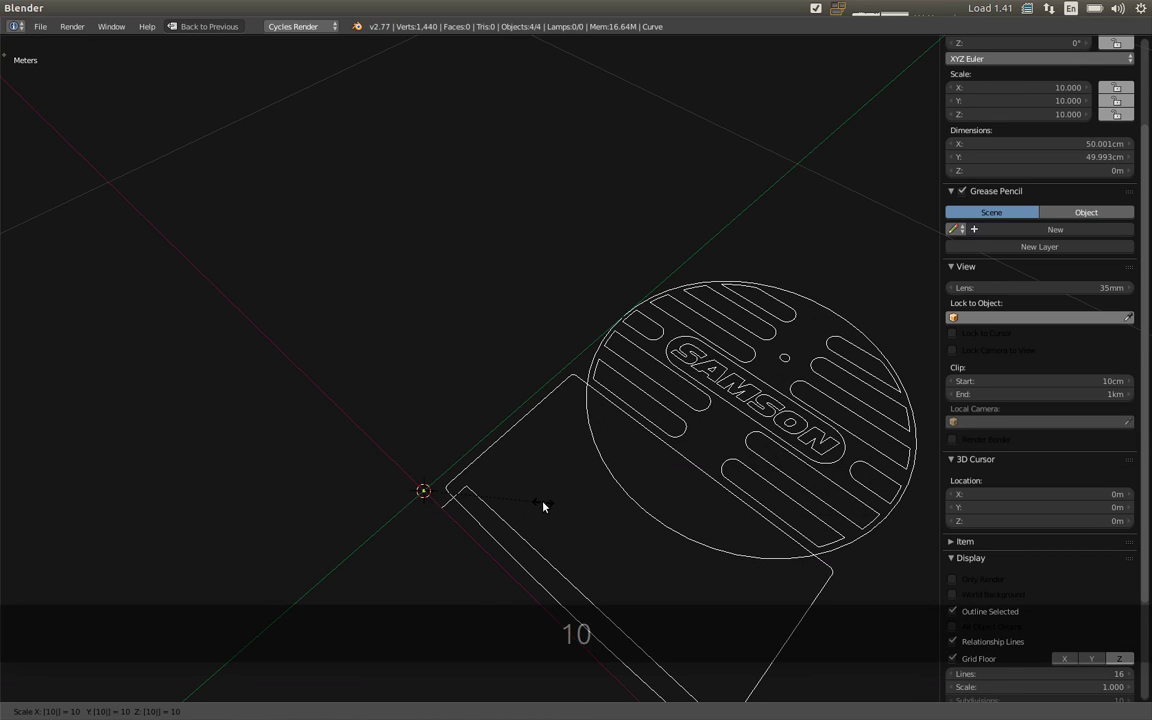
key(Return)
Step: Rotate all the imported curves 90° about the X axis and switch to the front view
scroll(463, 514, down, 5)
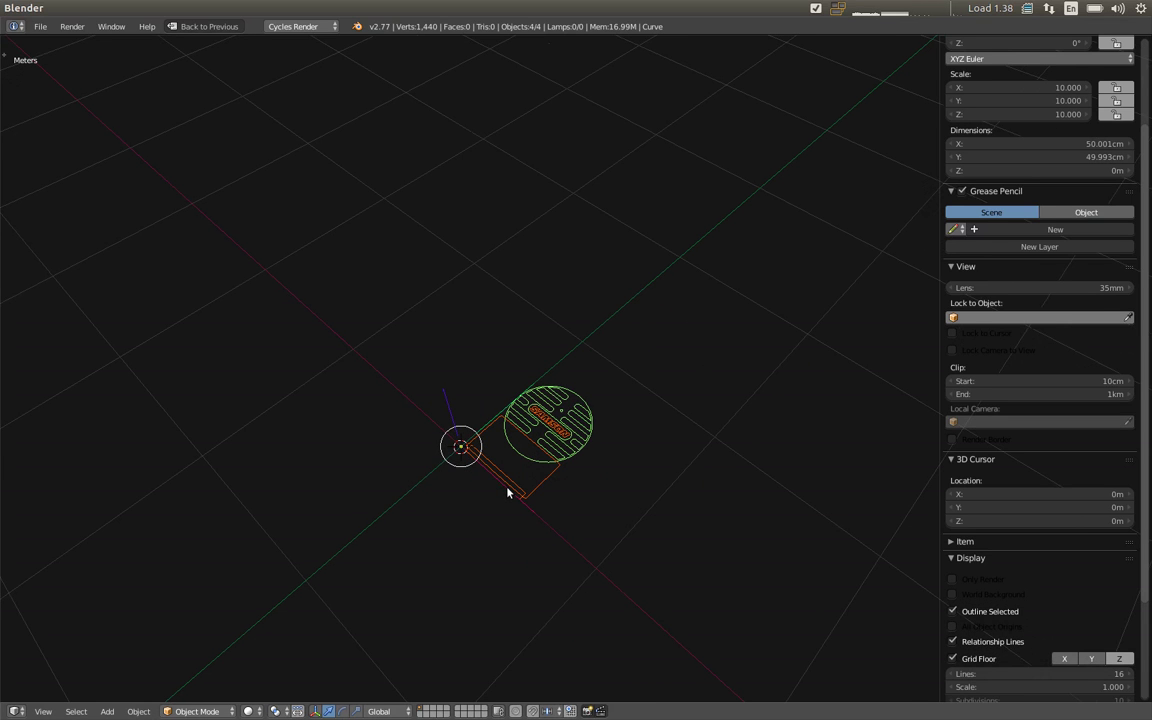
text(rx90)
click(508, 490)
key(space)
key(space)
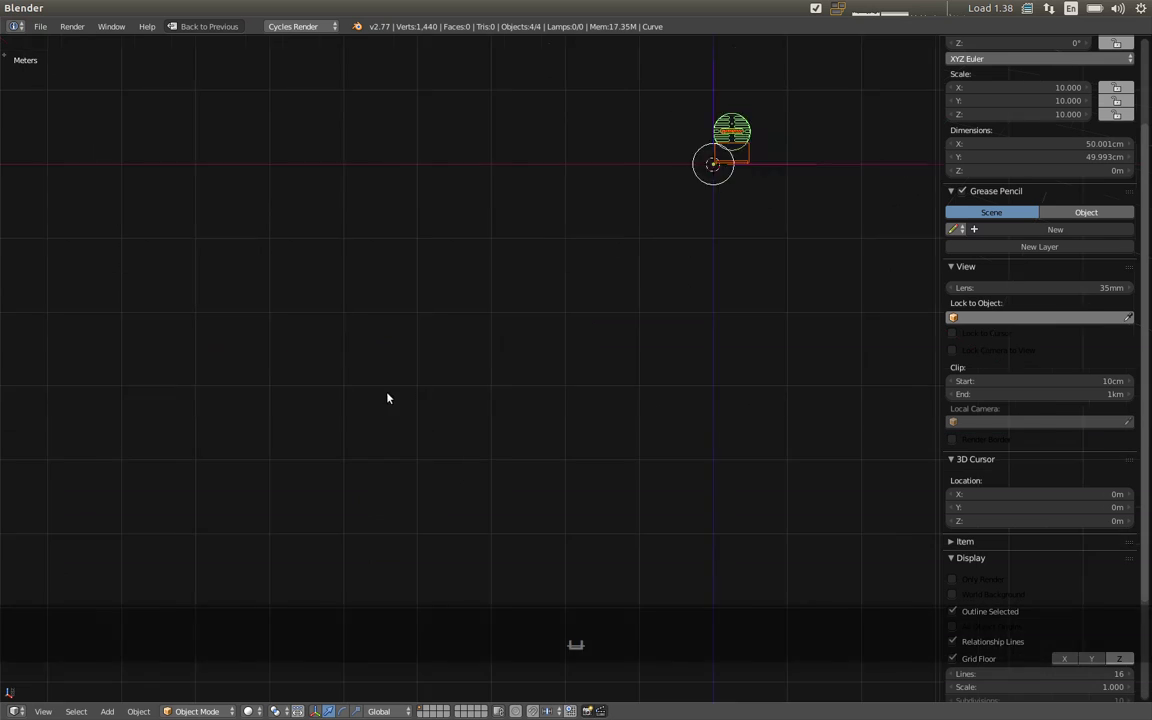
Step: Edit the microphone's bottom base curve, select the two handles on its lower edge and turn off the display of curve normals
scroll(697, 239, up, 4)
shift+middle_drag(697, 239, 797, 346)
scroll(799, 290, up, 4)
shift+middle_drag(799, 287, 442, 411)
scroll(498, 442, up, 2)
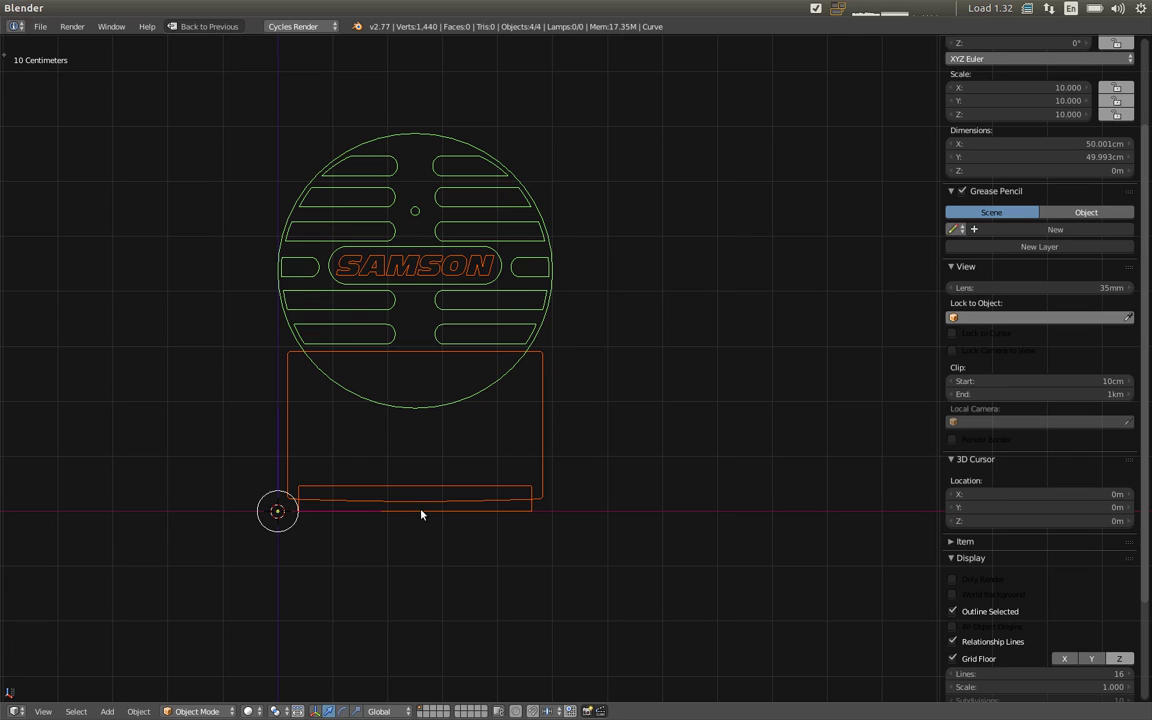
right_click(348, 510)
key(Tab)
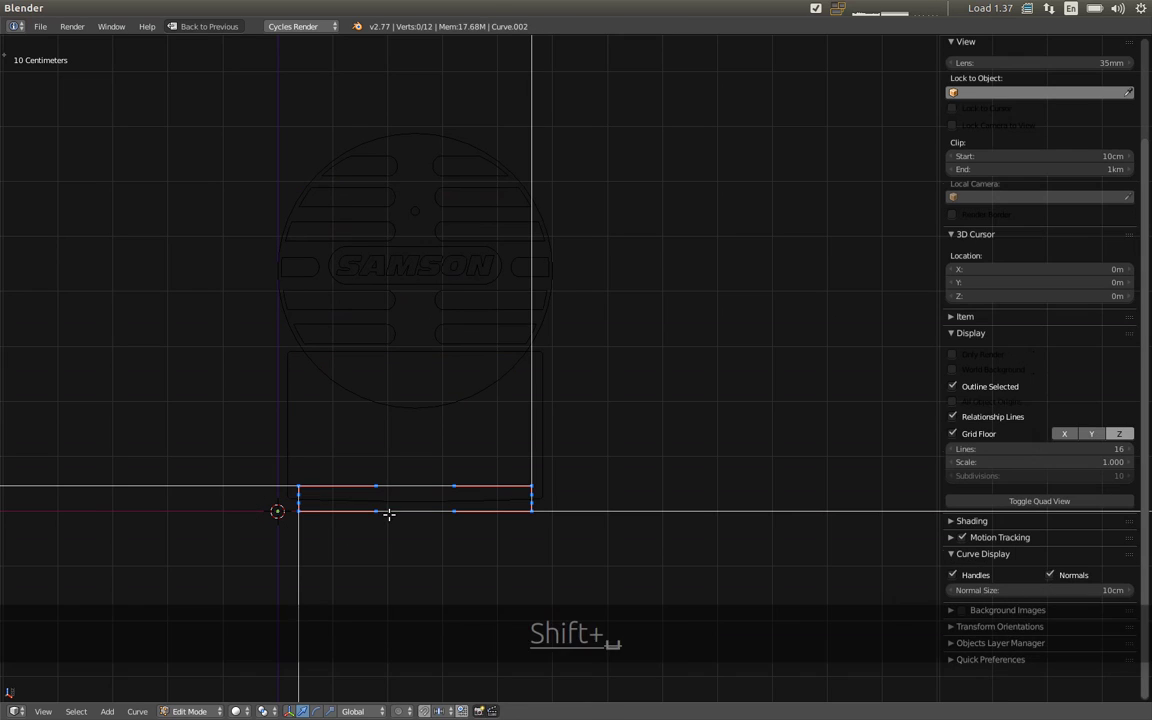
key(c)
drag(373, 508, 415, 511)
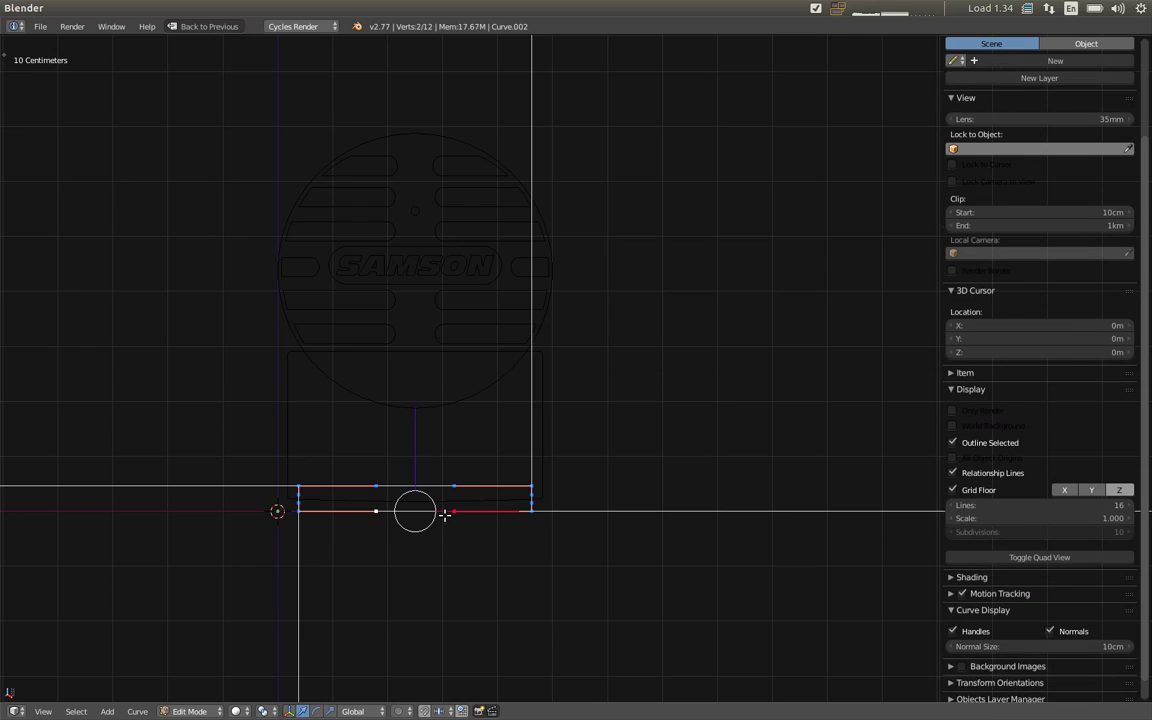
click(1052, 636)
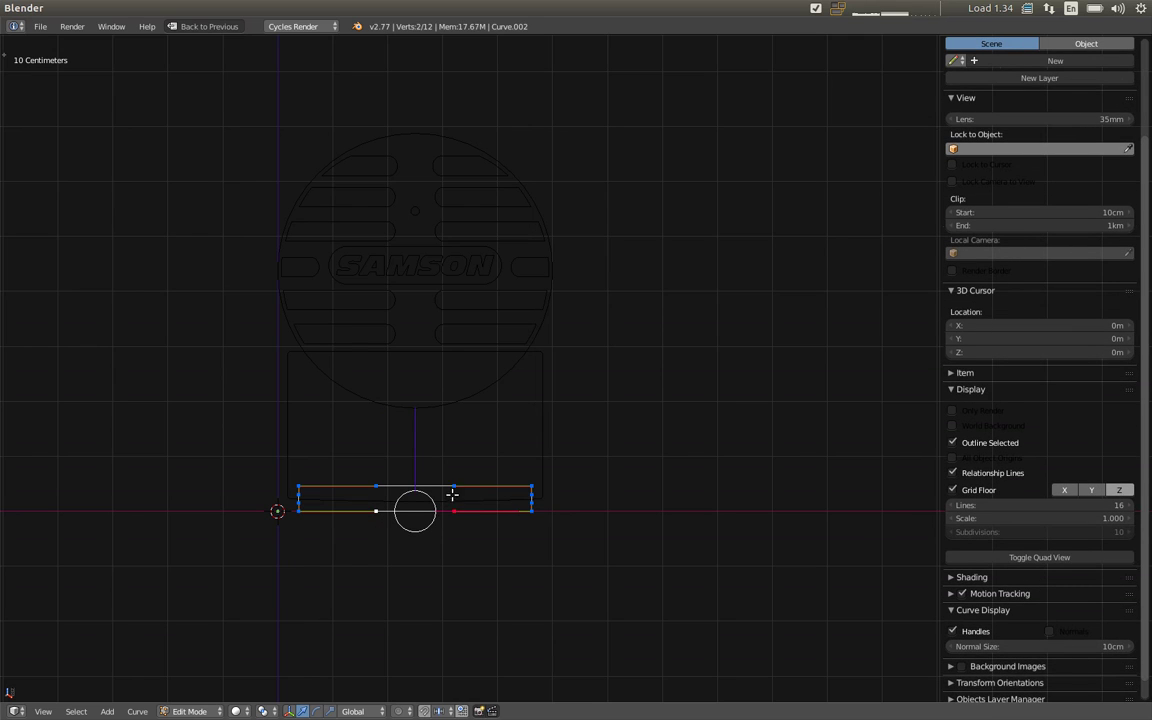
right_click(444, 517)
key(g)
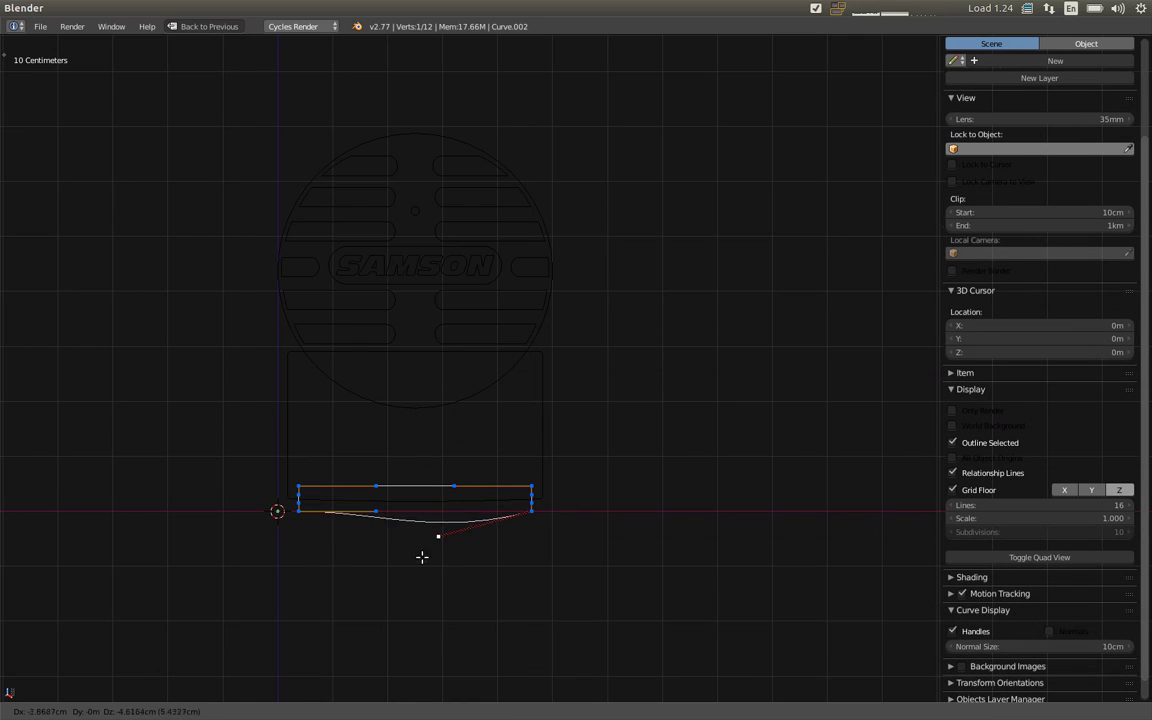
right_click(423, 559)
Step: Snap the 3D cursor midway between the two lower-edge handles of the base curve and set the curve's origin to the cursor
shift+right_click(378, 533)
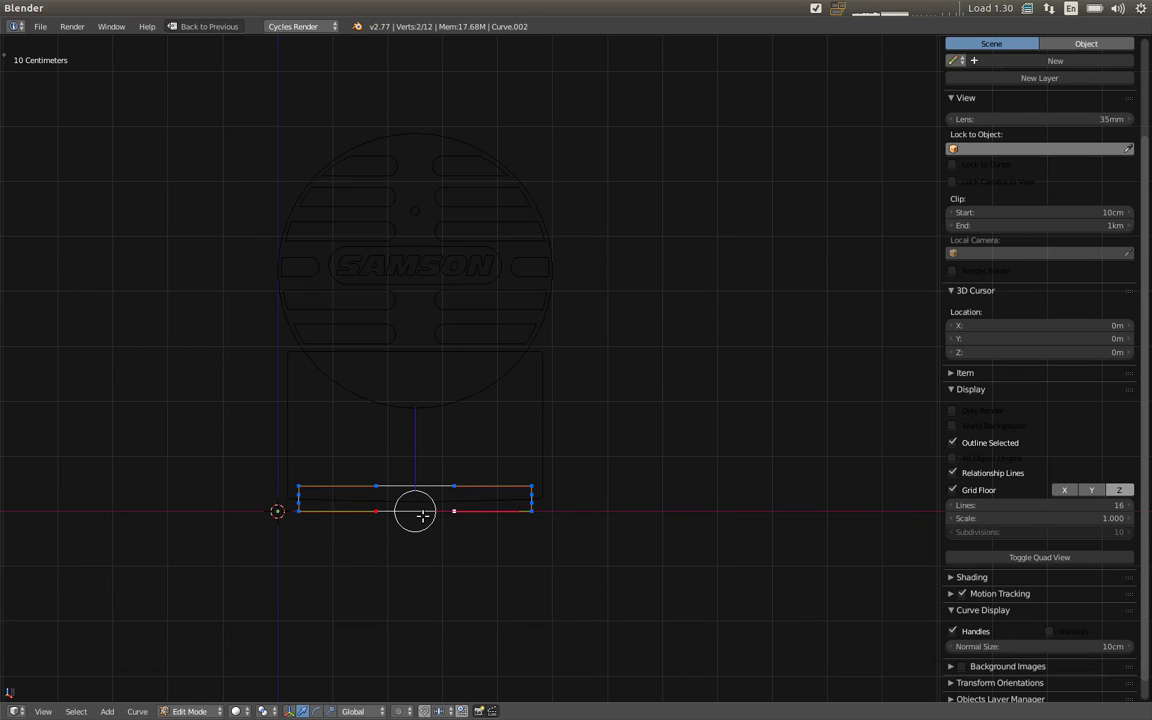
key(shift+3)
key(shift+space)
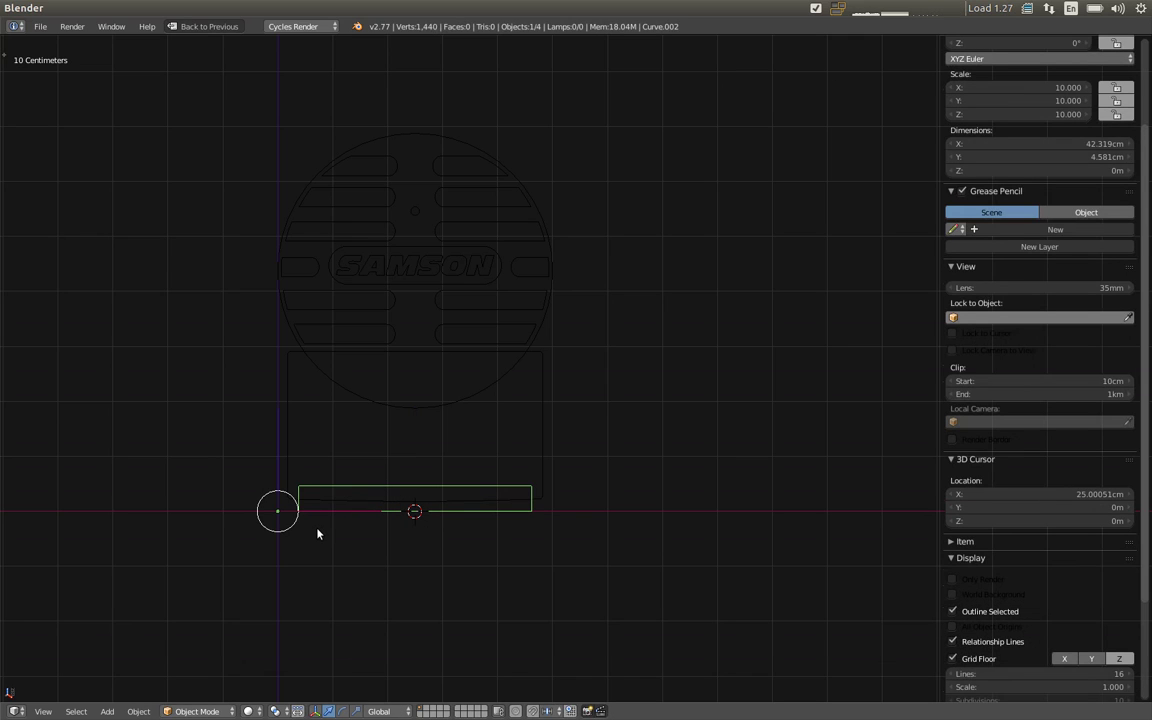
key(Return)
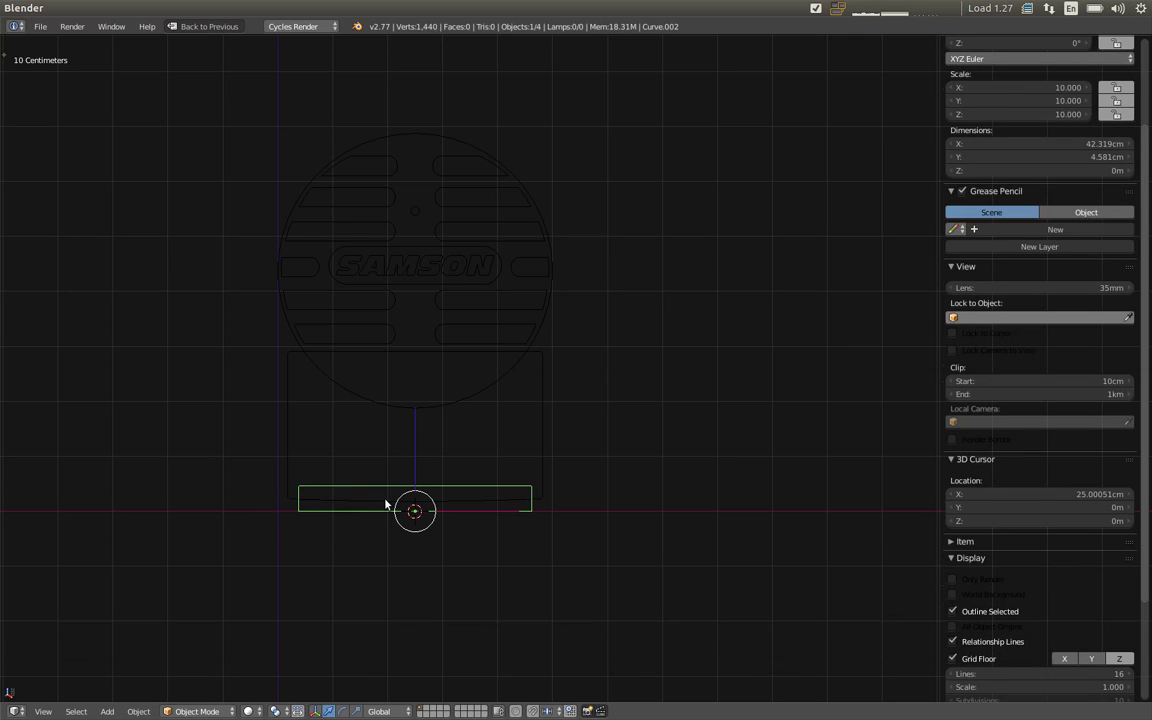
Step: Select all four curves with the base curve as the active one, and set the pivot point to Active Element
shift+middle_drag(442, 312, 465, 318)
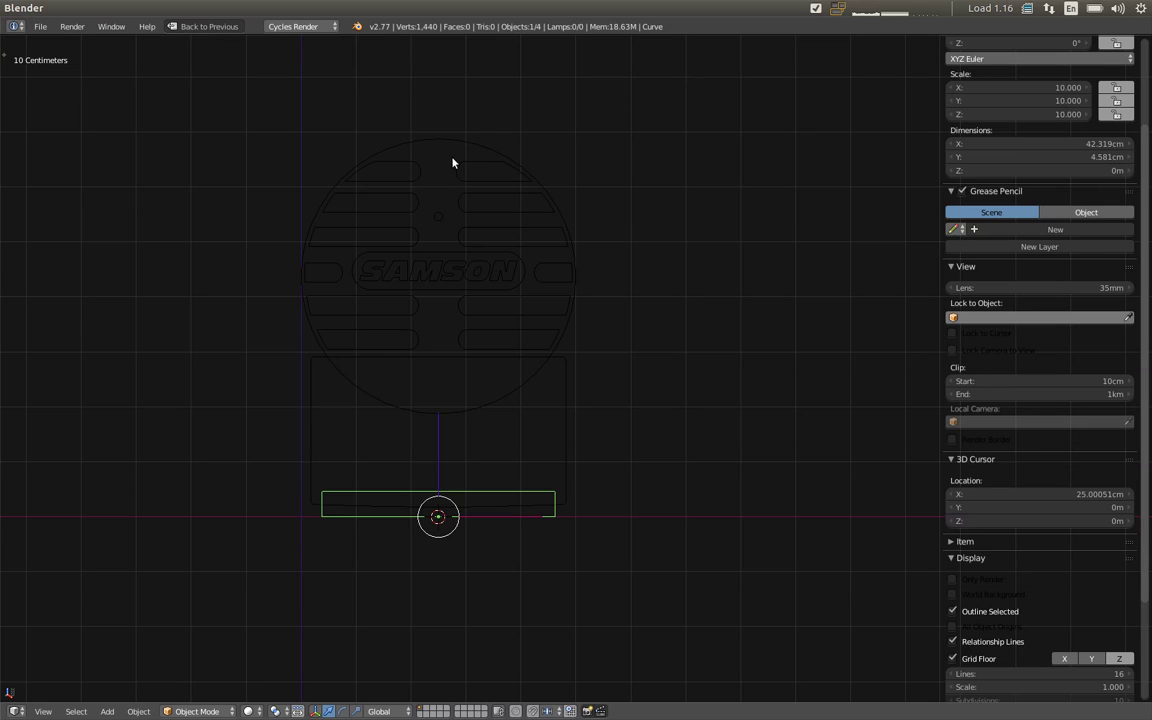
right_click(447, 255)
shift+right_click(461, 298)
shift+right_click(558, 504)
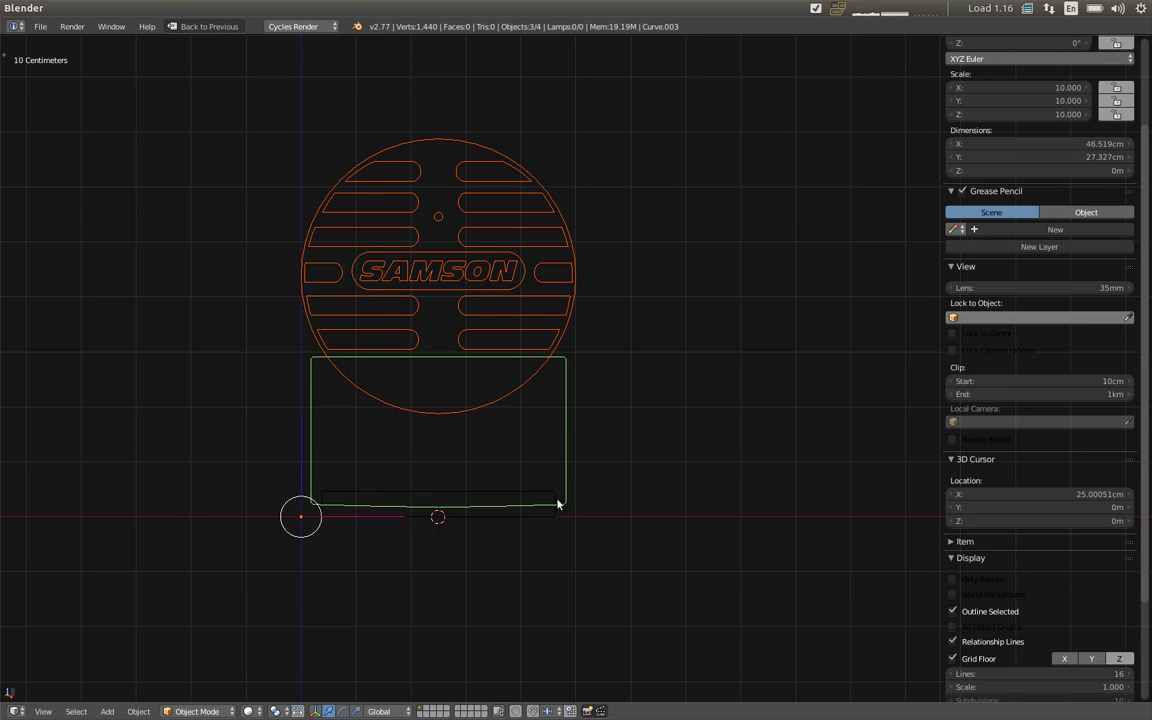
shift+right_click(527, 523)
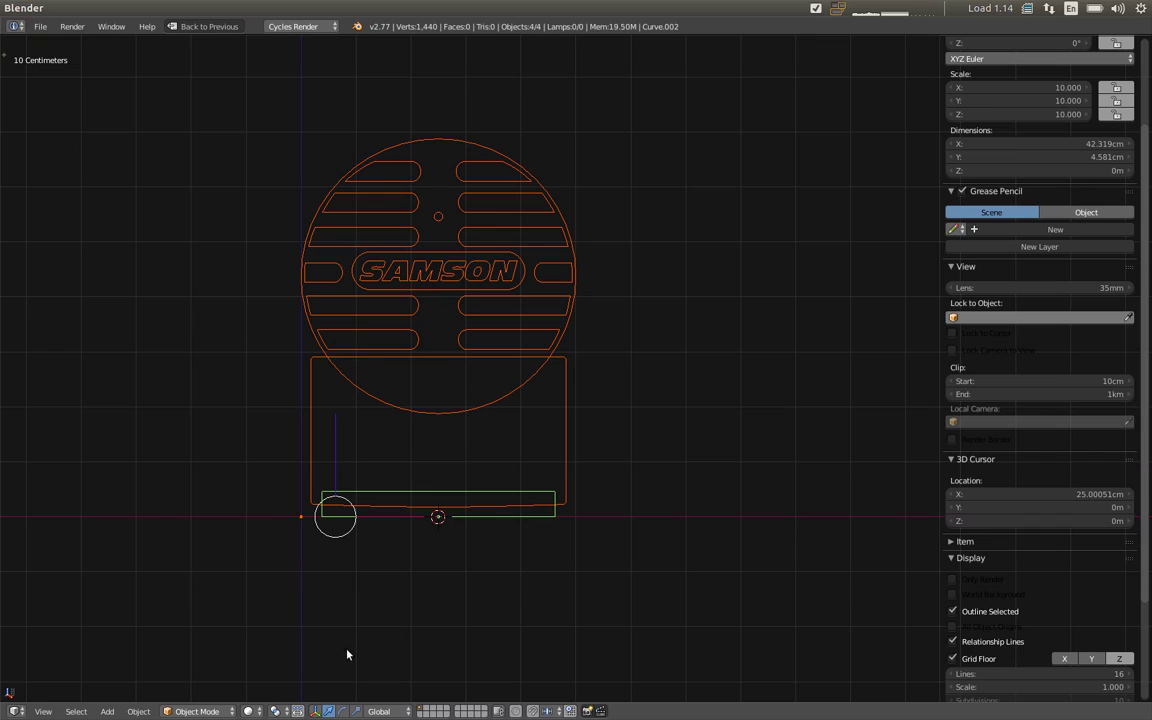
click(280, 711)
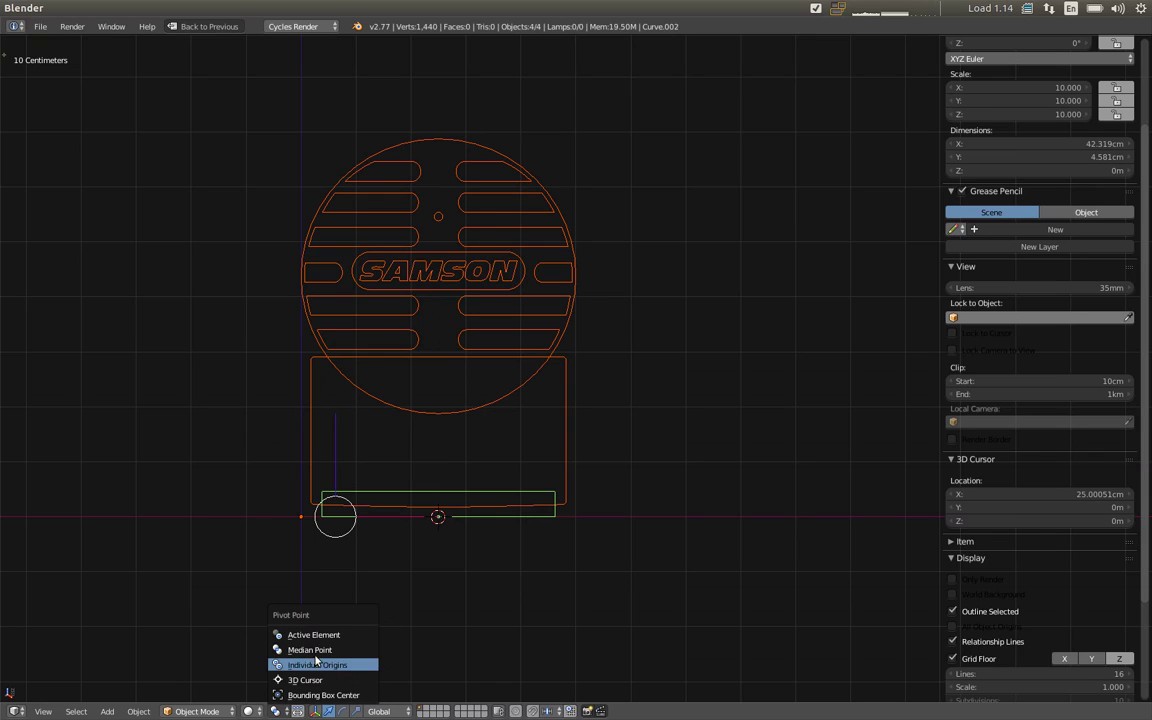
click(318, 636)
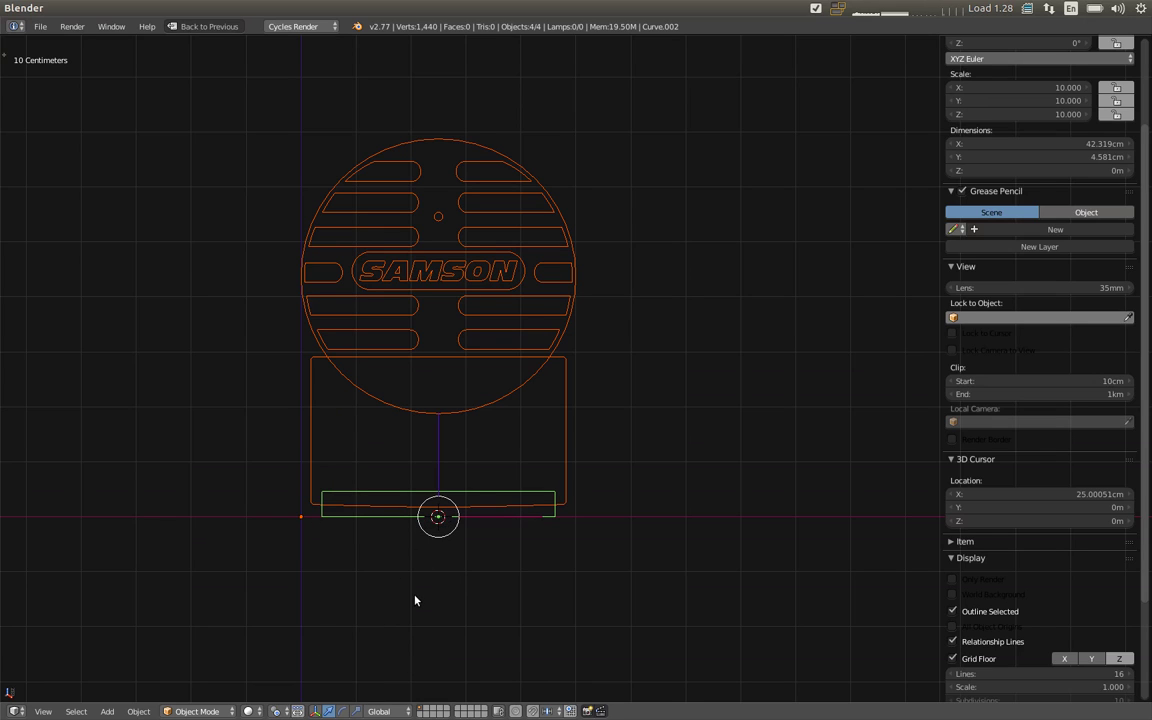
Step: Snap the 3D cursor to the world centre and move all four curves there by the base's origin, keeping their relative offsets
key(shift+s)
click(441, 525)
middle_drag(339, 483, 291, 458)
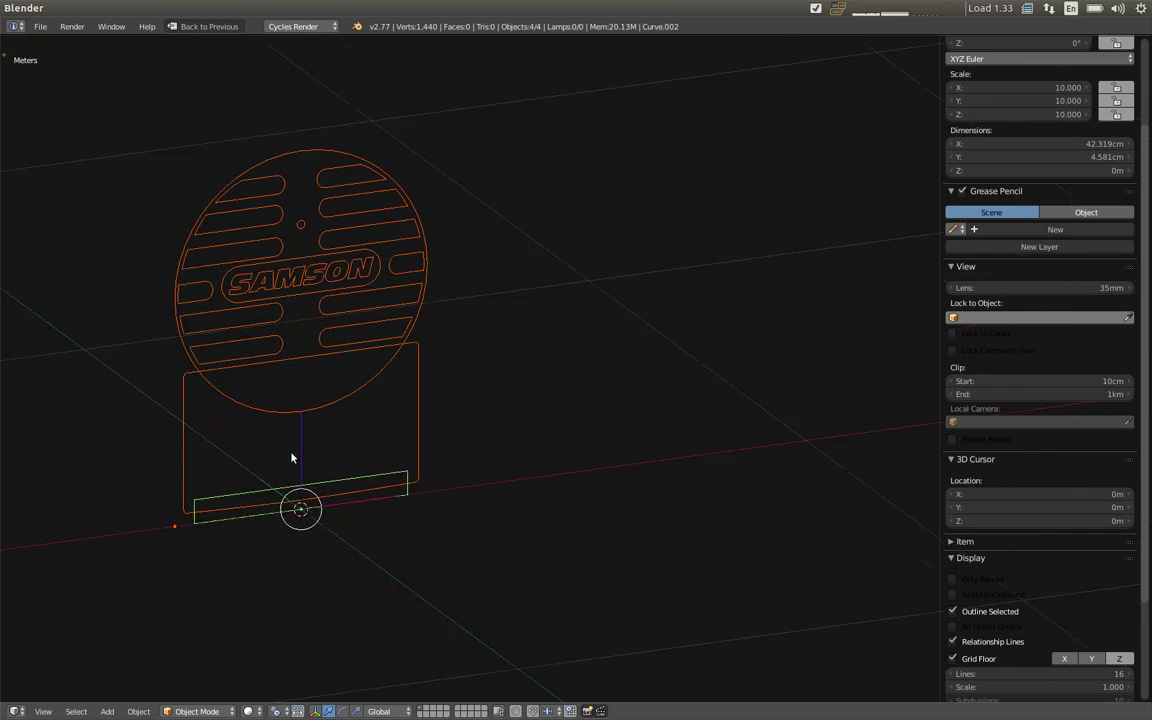
key(space)
key(space)
mouse_move(100, 98)
shift+middle_down()
mouse_move(583, 458)
mouse_move(495, 497)
shift+middle_up()
scroll(495, 497, up, 1)
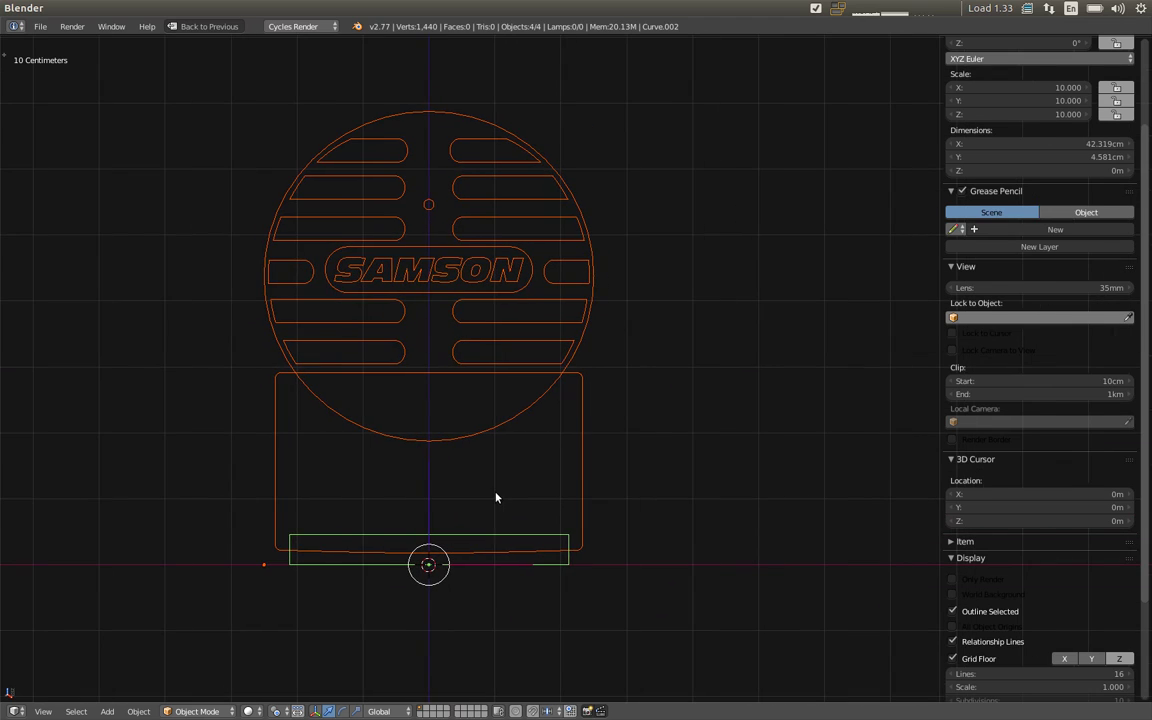
Step: Set the origins of the body, round grille and SAMSON lettering curves to the 3D cursor
right_click(582, 463)
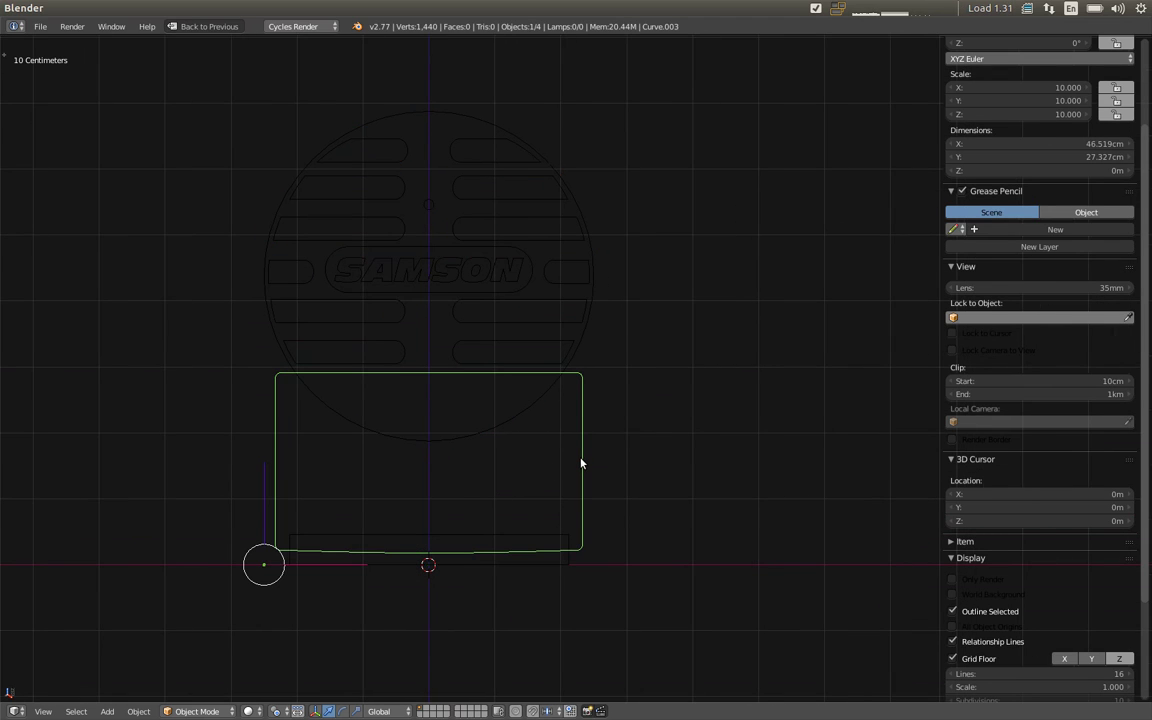
key(F3)
right_click(572, 342)
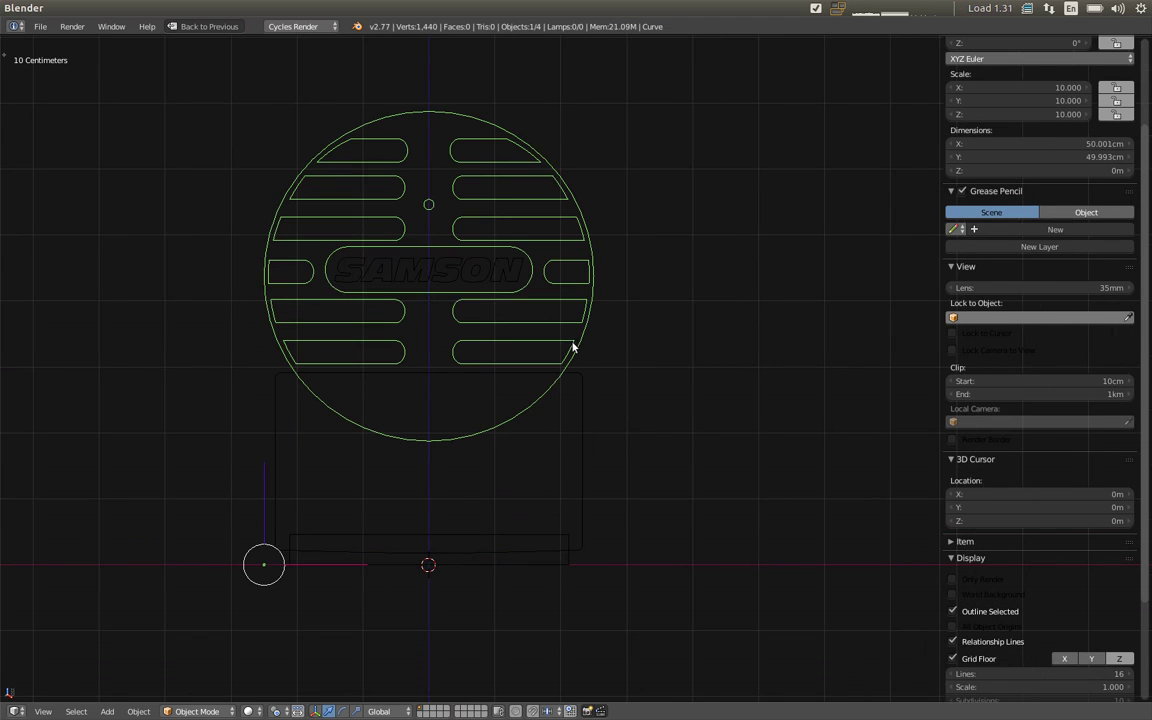
key(F3)
right_click(506, 279)
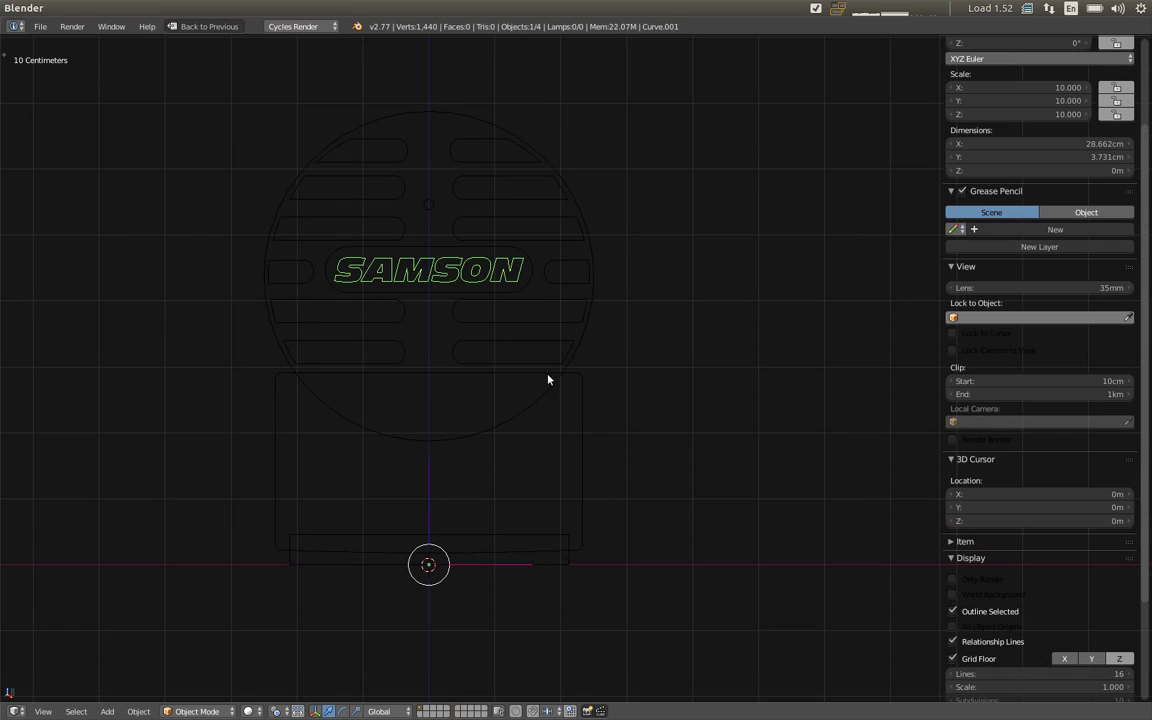
right_click(566, 404)
right_click(563, 550)
right_click(461, 578)
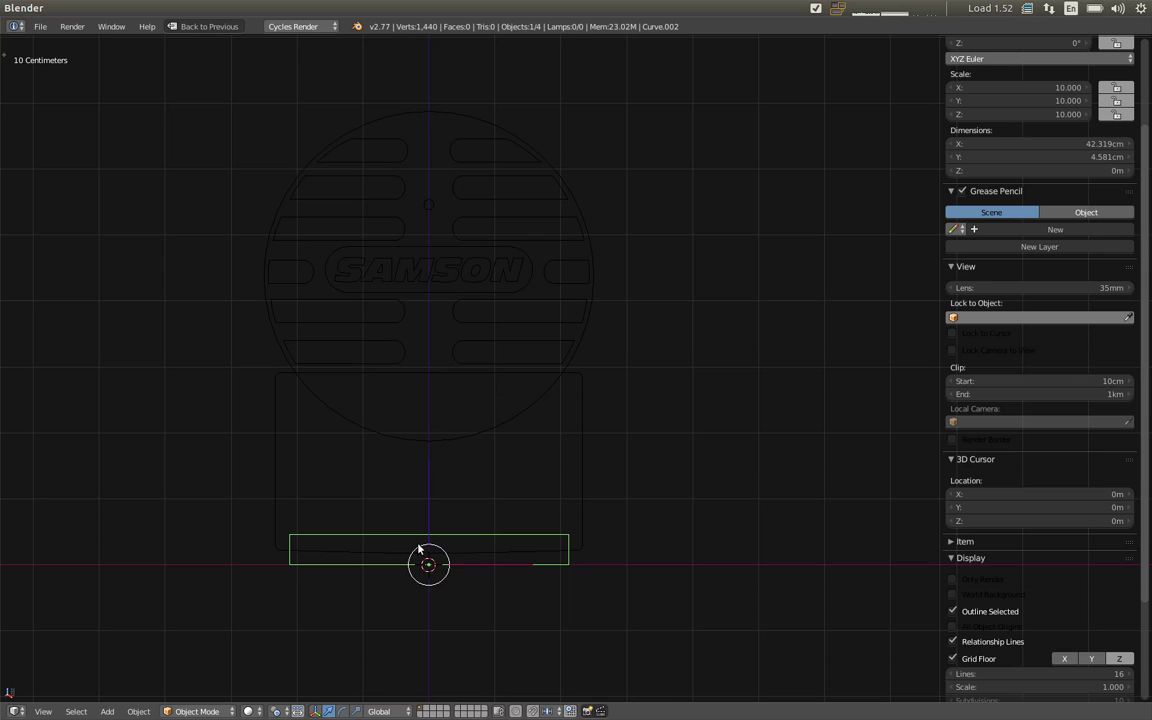
Step: Hide the properties sidebar and put all four curves into a new group named SMET_BP
scroll(558, 481, down, 2)
key(a)
key(a)
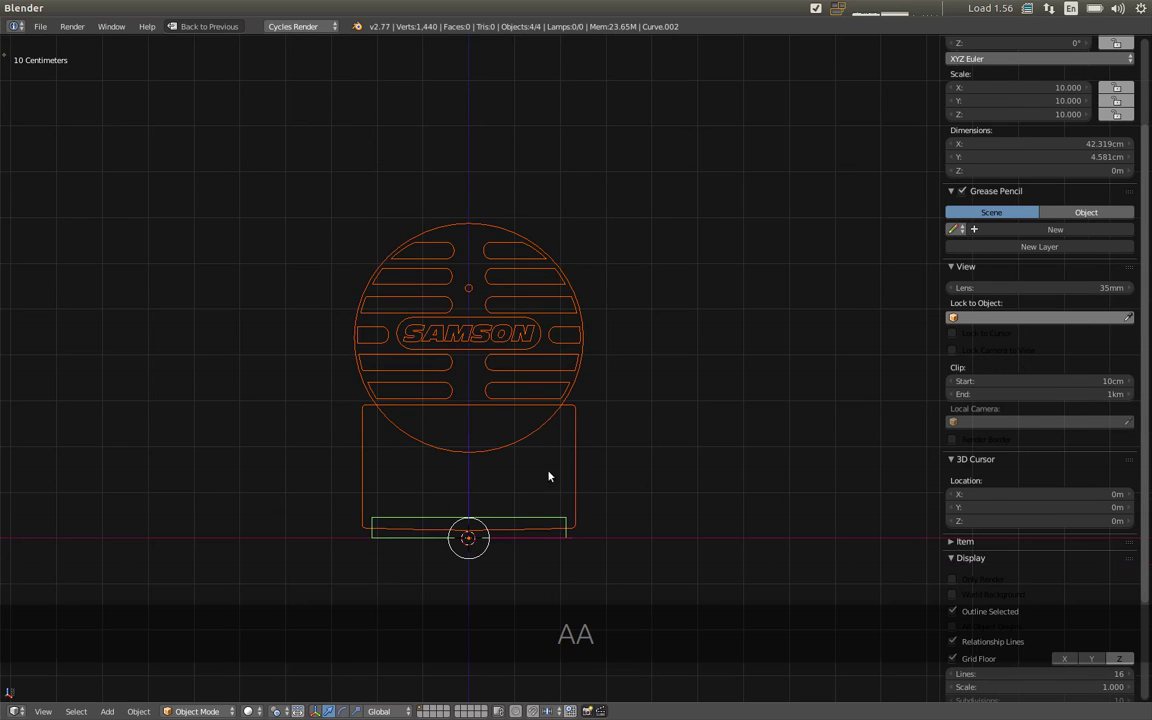
scroll(474, 427, up, 2)
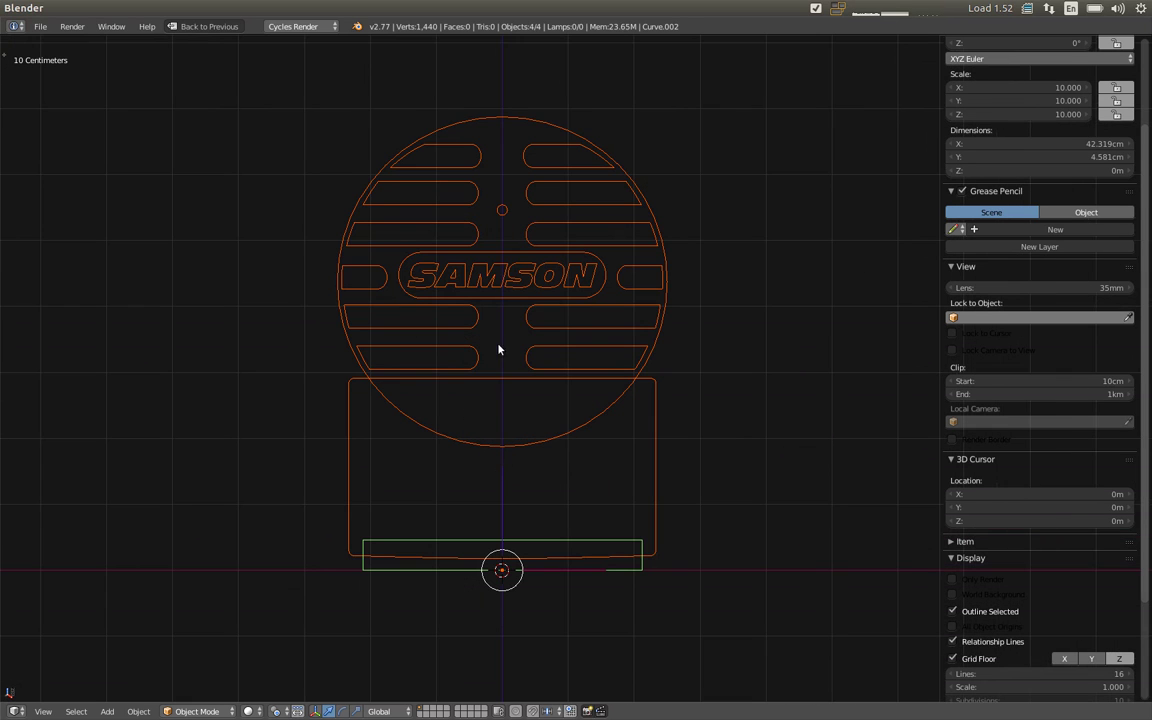
mouse_move(522, 412)
shift+middle_down()
mouse_move(491, 414)
mouse_move(504, 408)
shift+middle_up()
key(n)
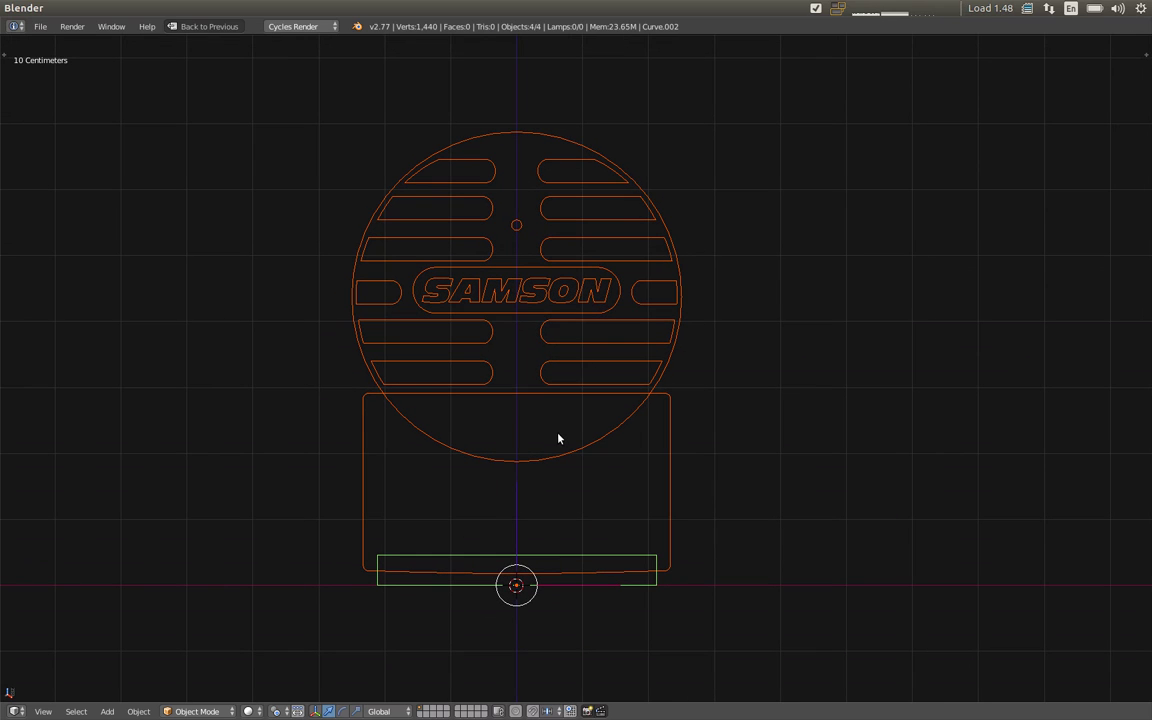
key(ctrl+g)
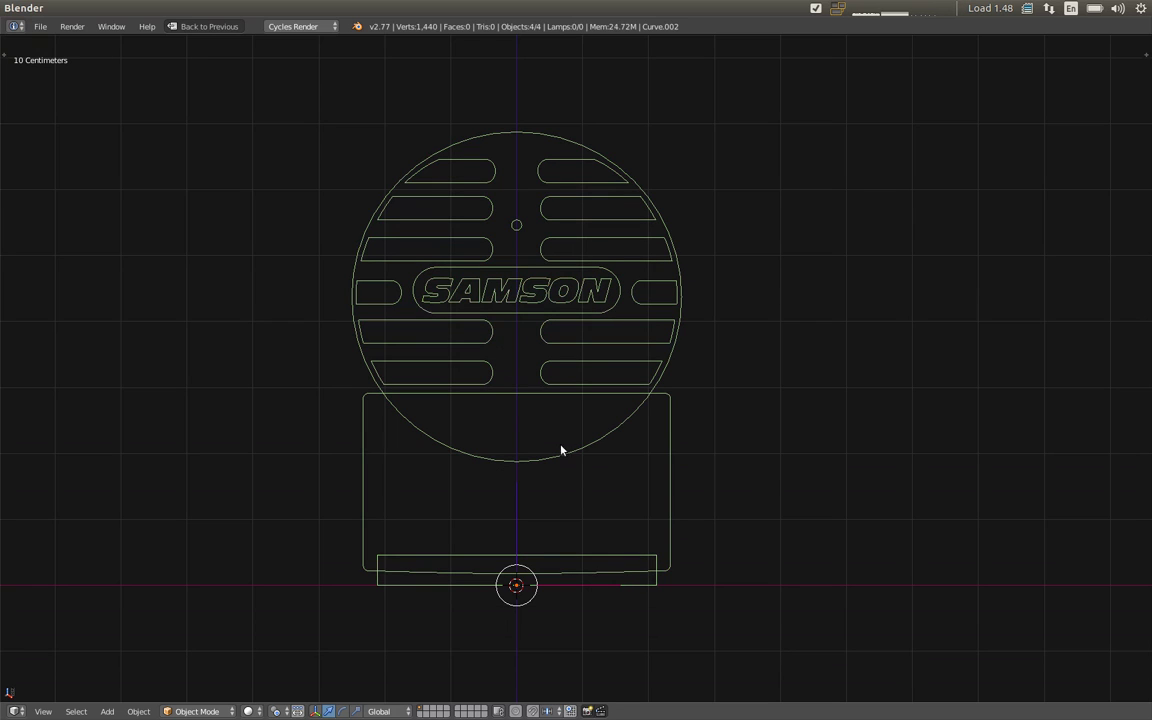
key(F6)
click(775, 470)
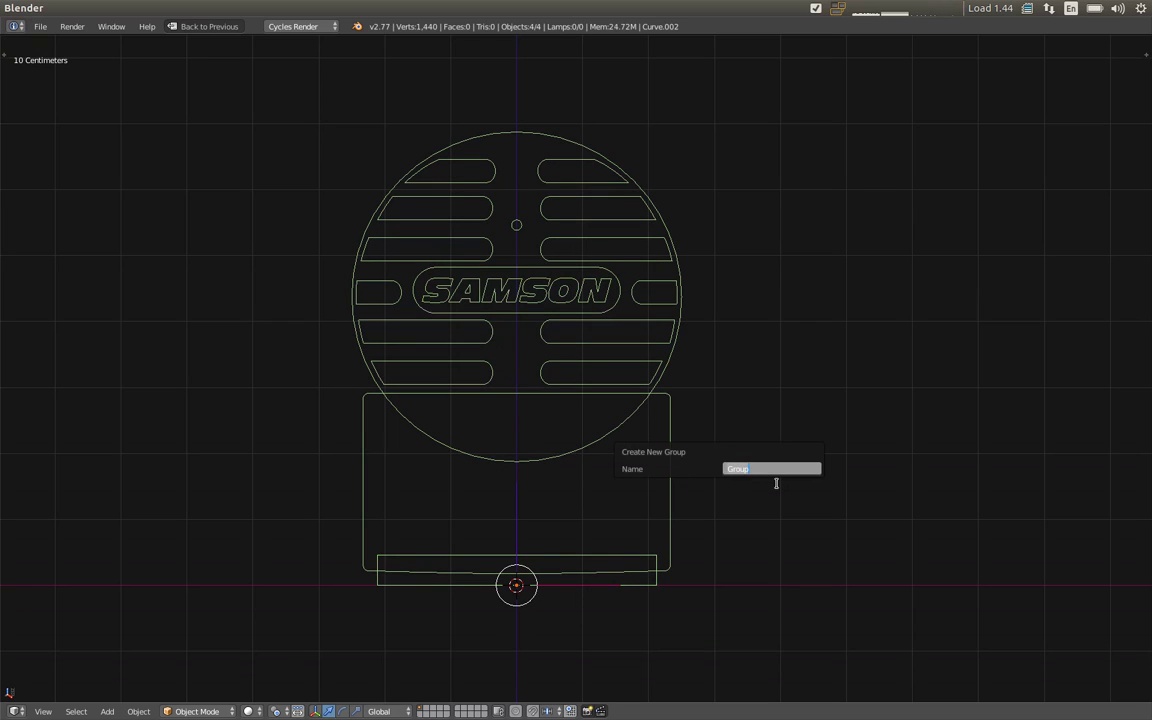
text(SMET_BP)
key(Return)
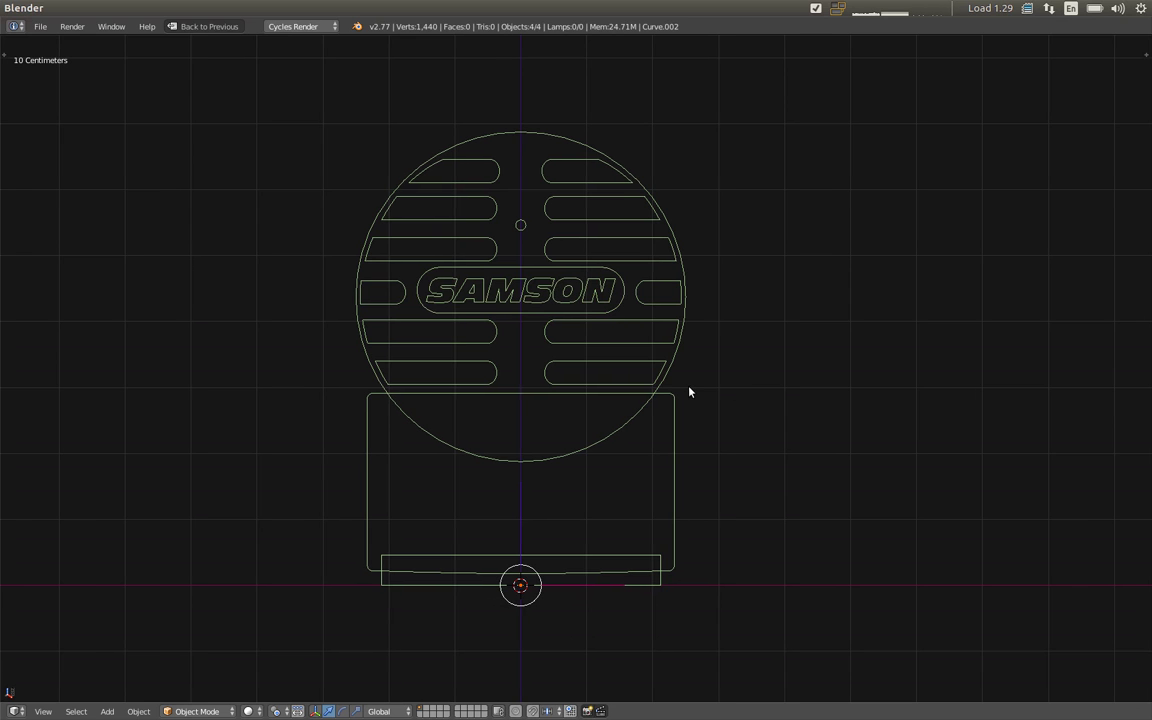
Step: Start saving the file under a new name, and create and open a folder named SMET_BLD inside 160820_P_SMET
click(41, 26)
click(84, 145)
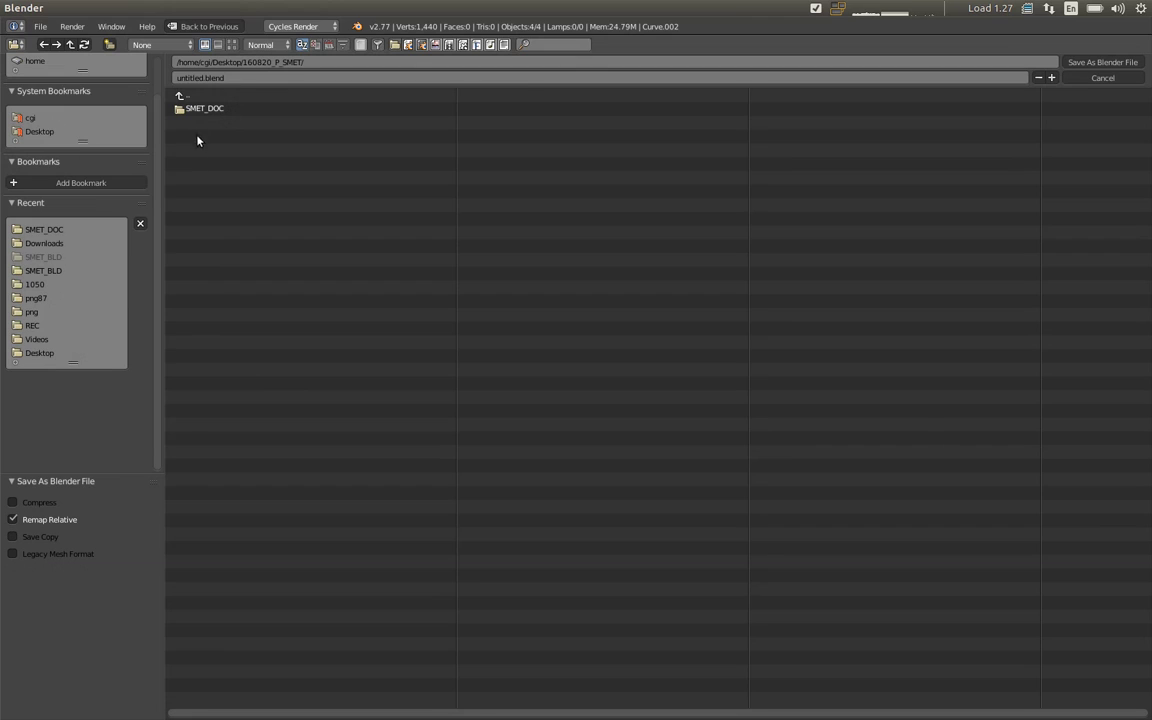
click(109, 45)
text(SMET_BL)
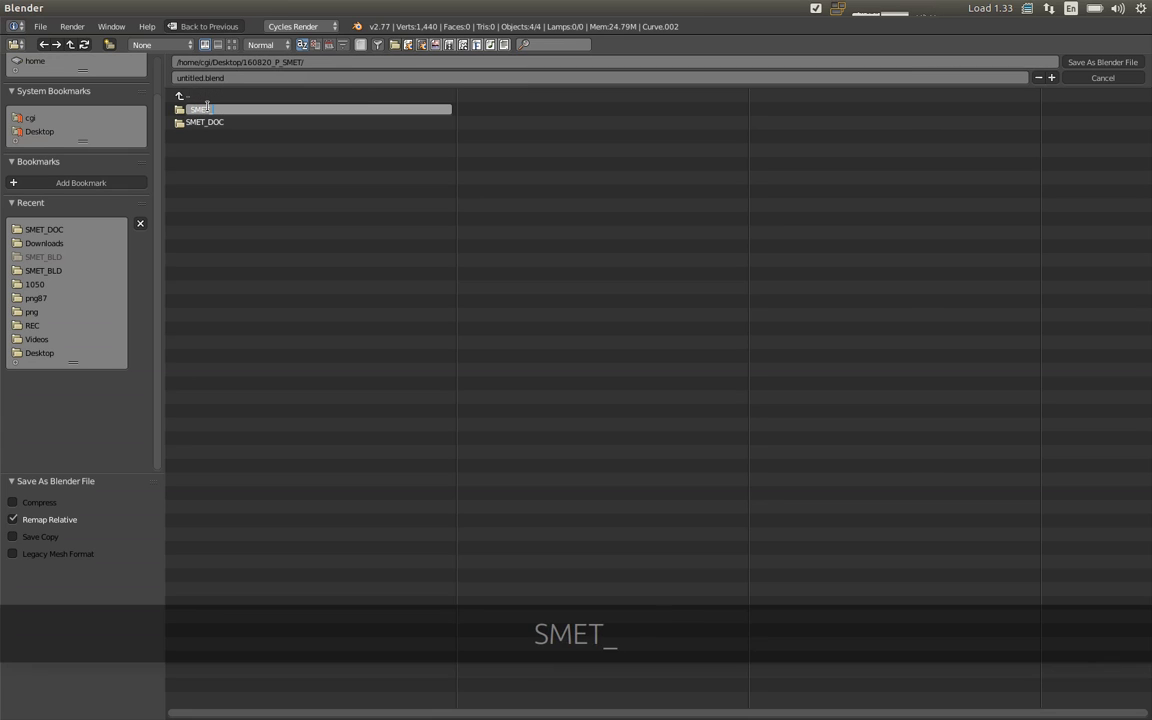
text(D)
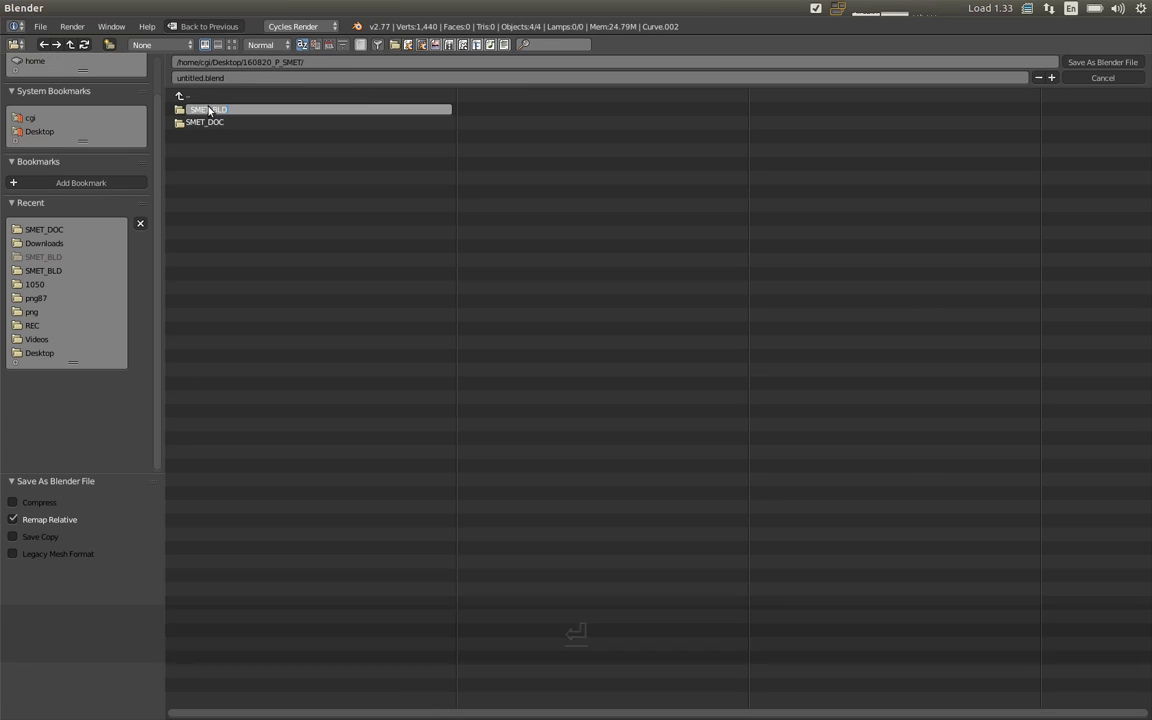
key(Return)
click(205, 108)
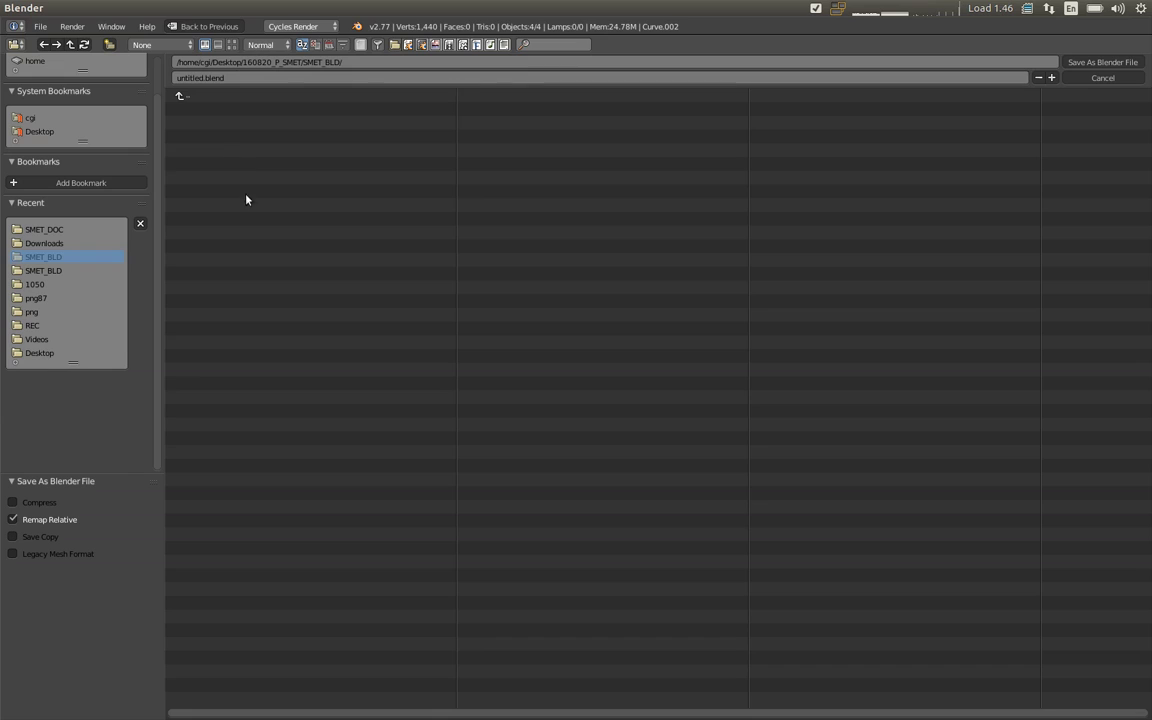
Step: Create a subfolder named SMET_BLD_A inside SMET_BLD
click(109, 45)
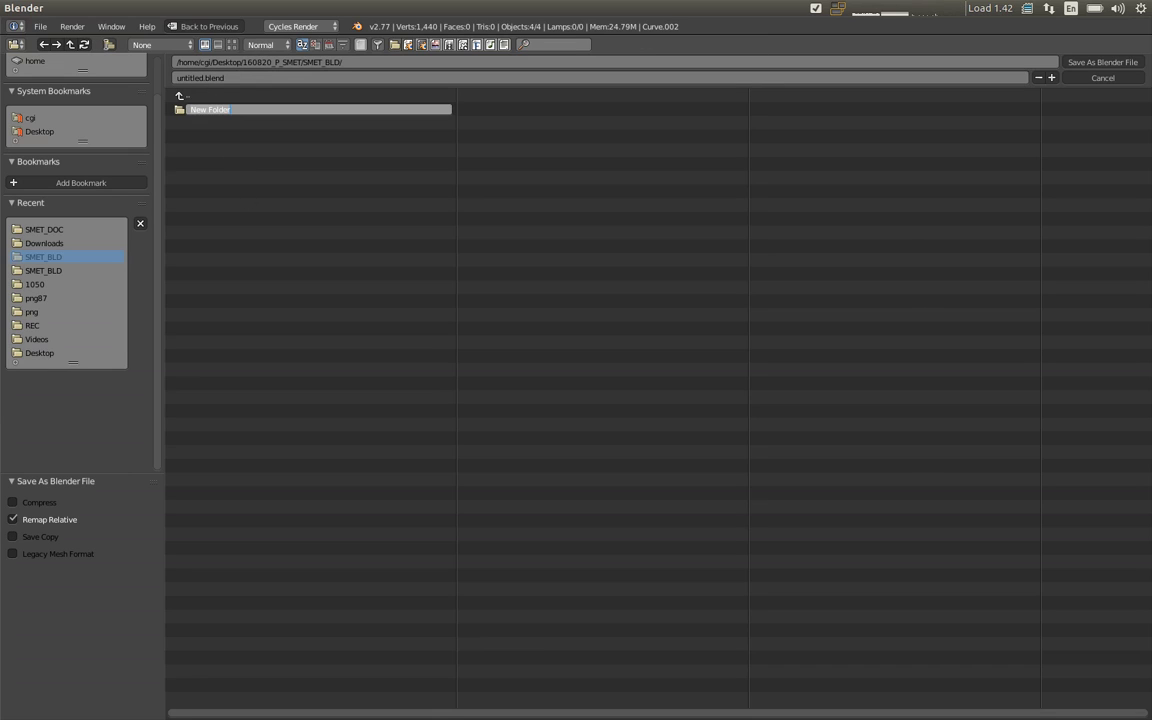
text(SMET_A)
key(BackSpace)
text(BLD_A)
key(Return)
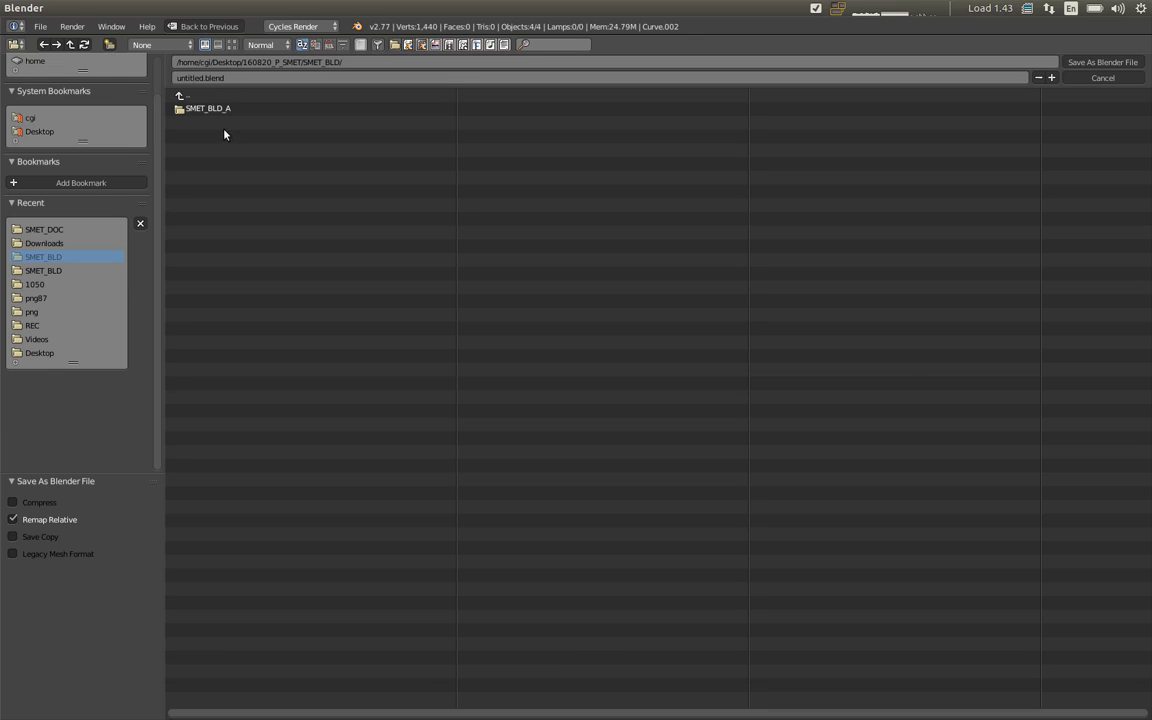
Step: Save the Blender file as SMET_A_FINAL.blend in the SMET_BLD folder
click(359, 78)
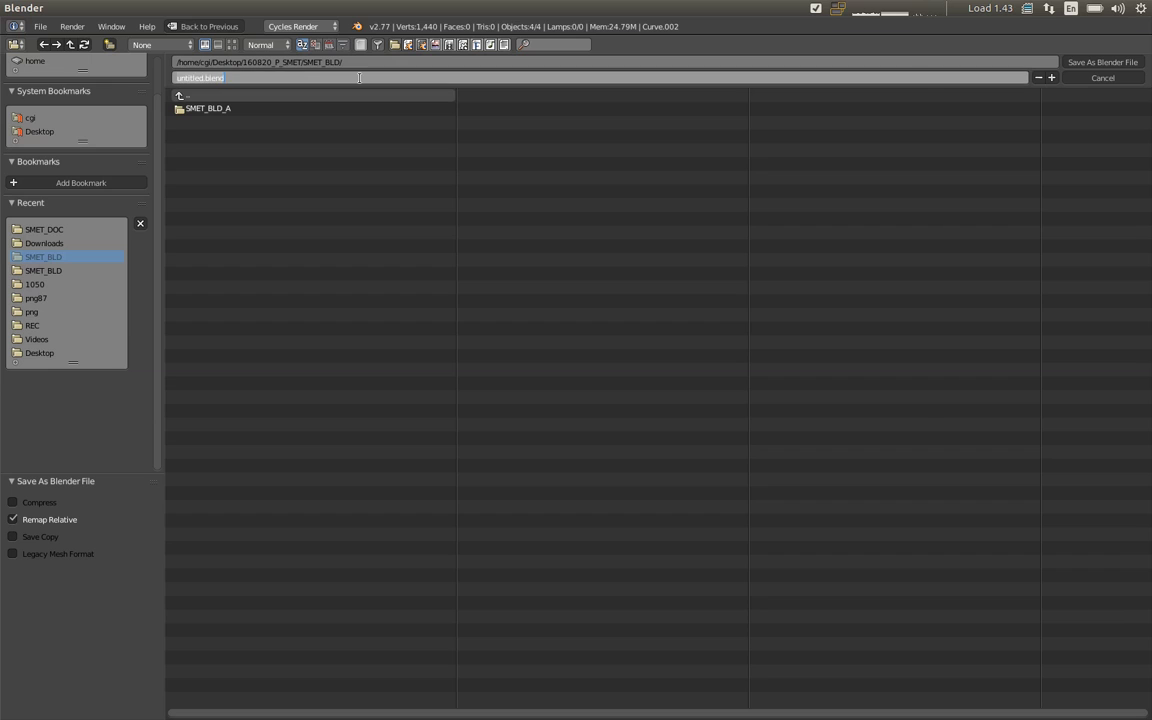
text(SMET_A_FINAL)
key(Return)
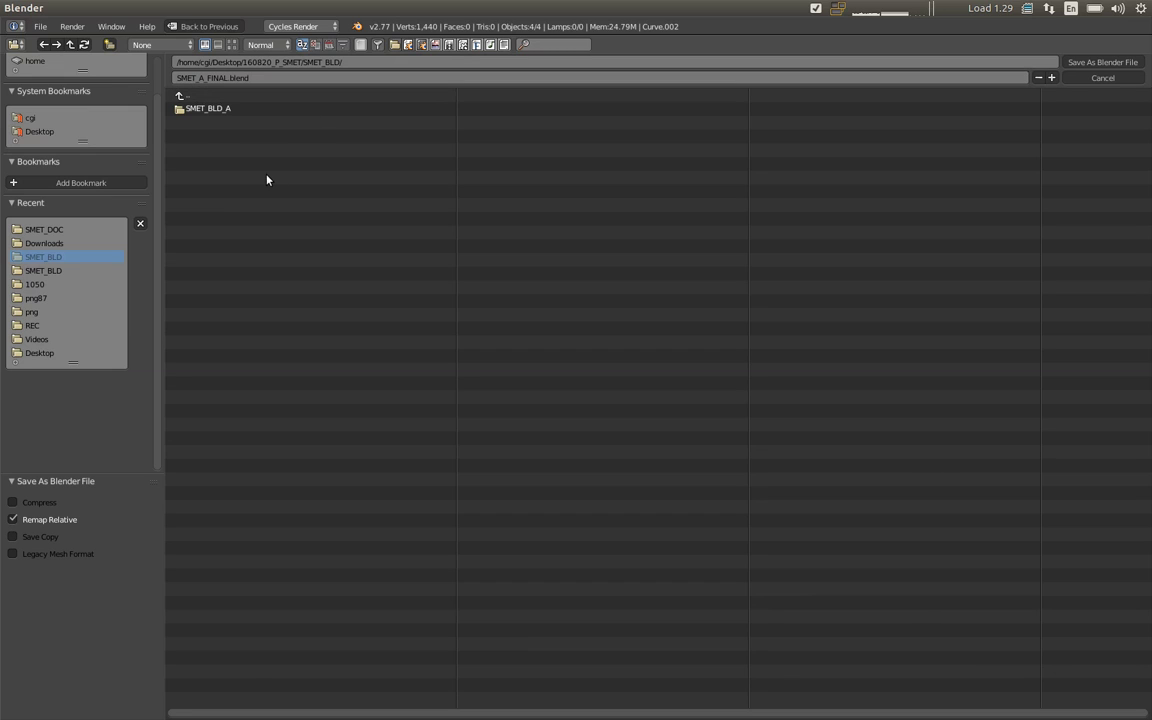
click(1090, 62)
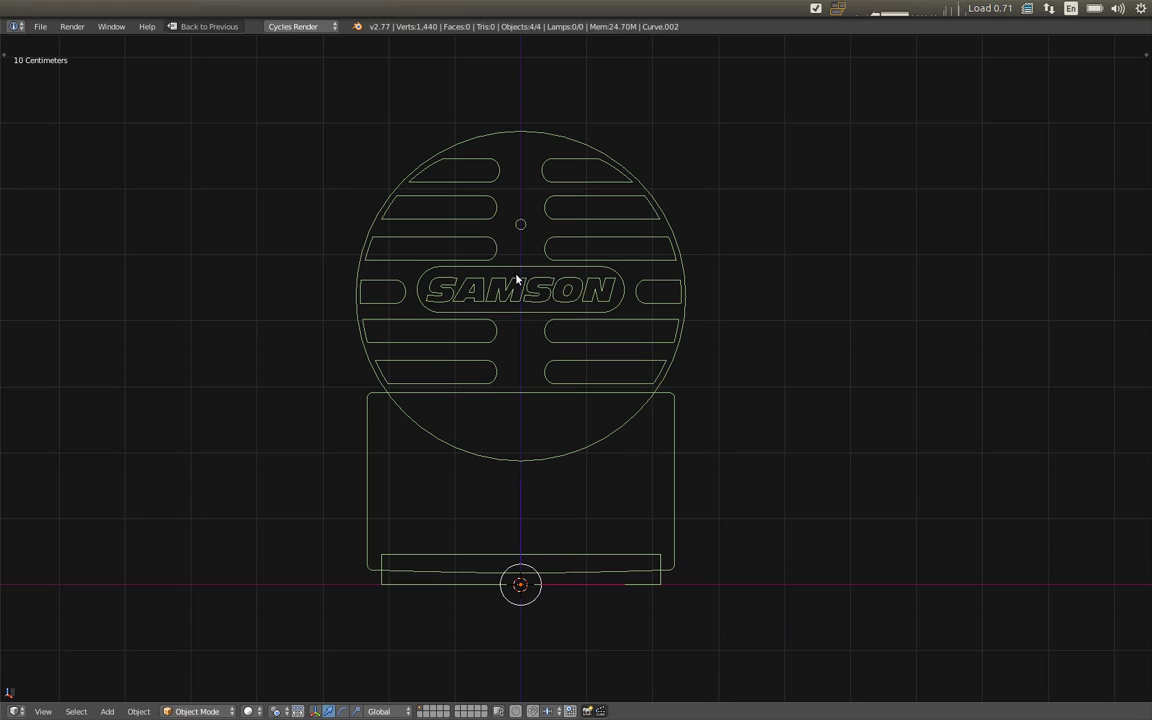
Step: Join the rectangular body curve and the bottom base curve into one object, with the base curve active
right_click(488, 184)
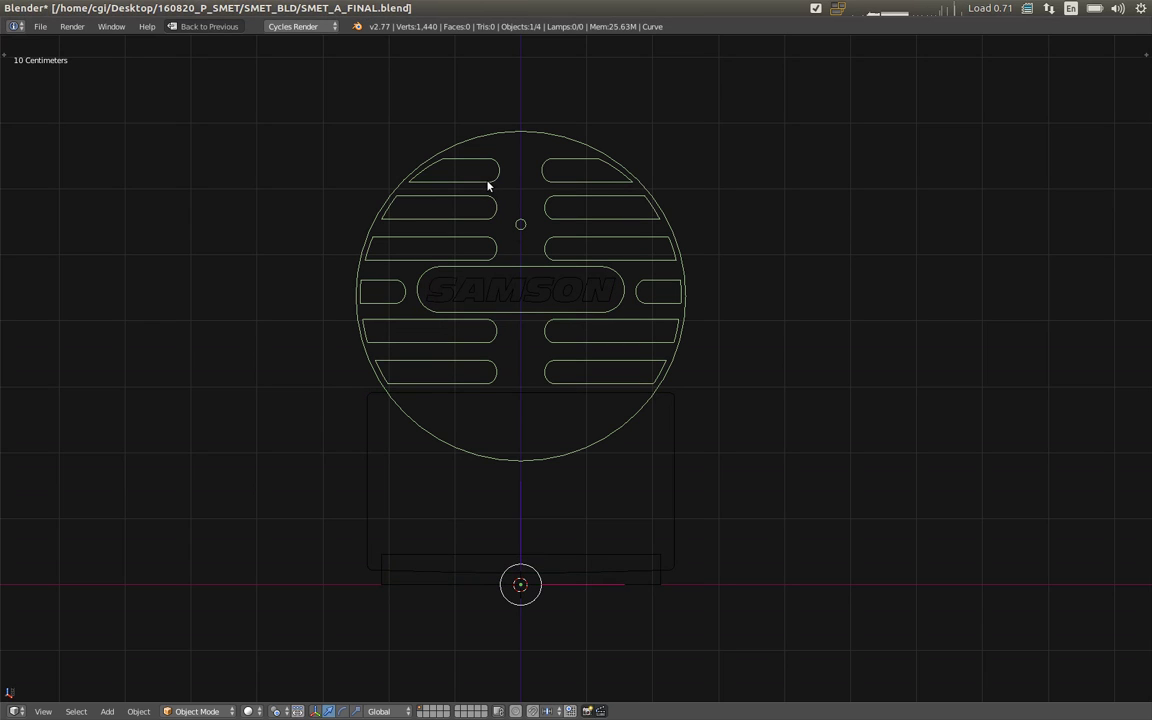
right_click(466, 298)
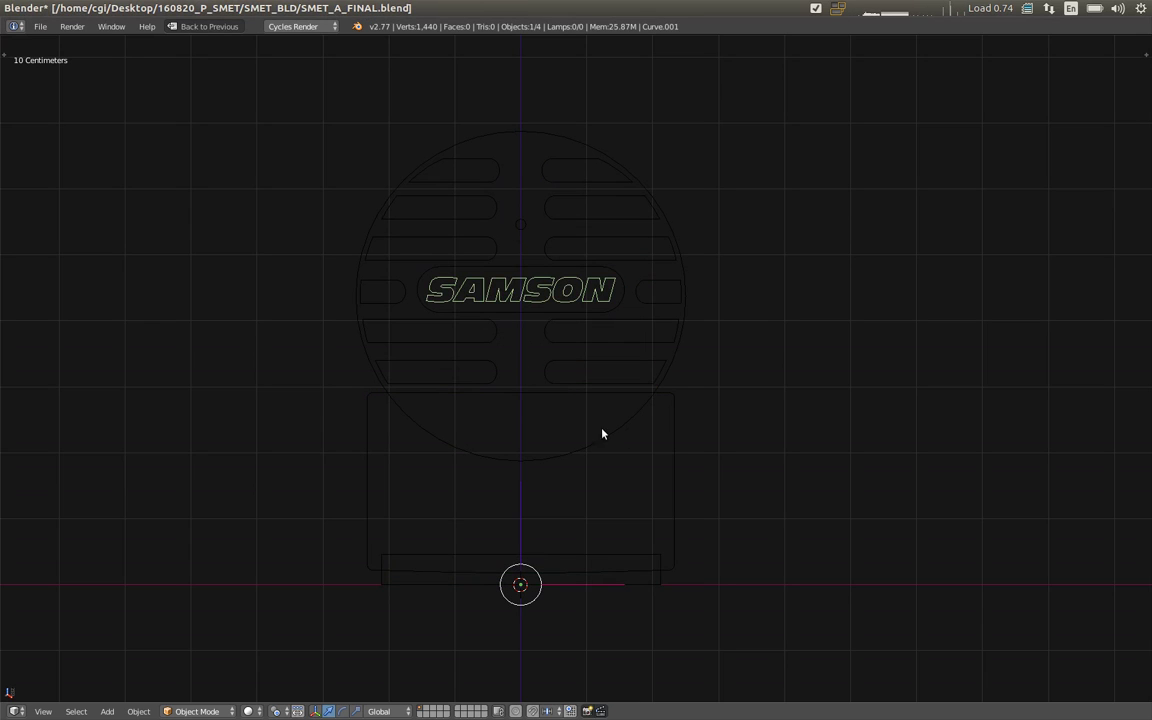
right_click(670, 458)
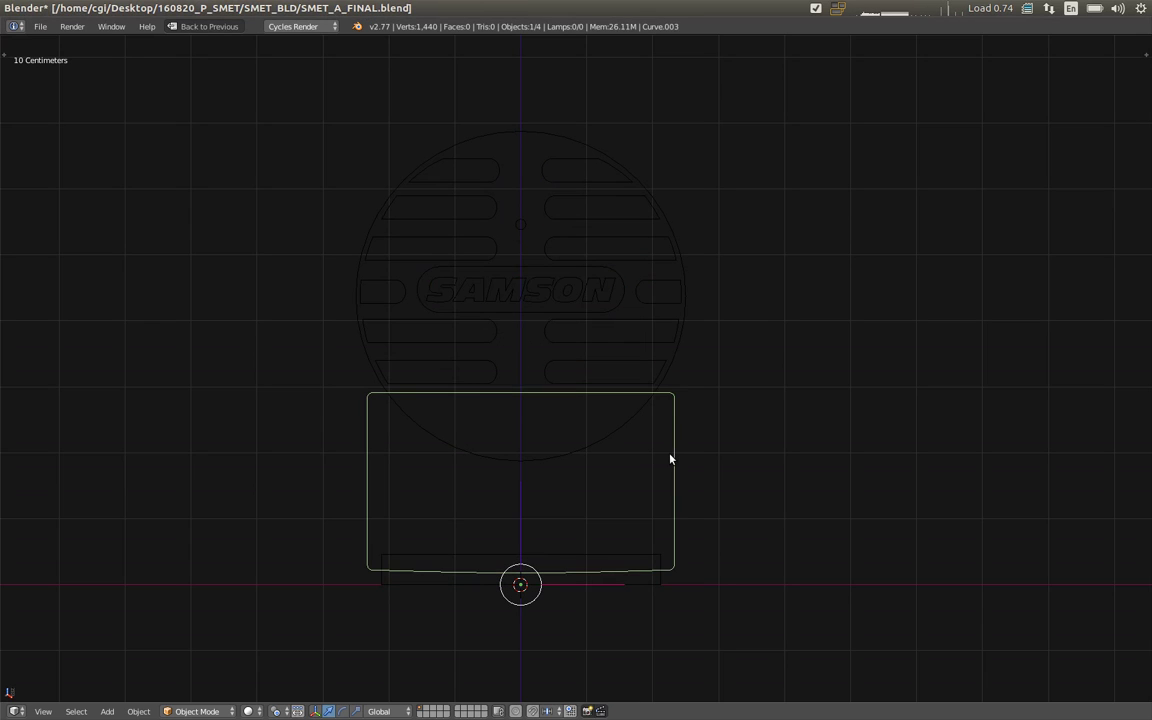
shift+right_click(650, 586)
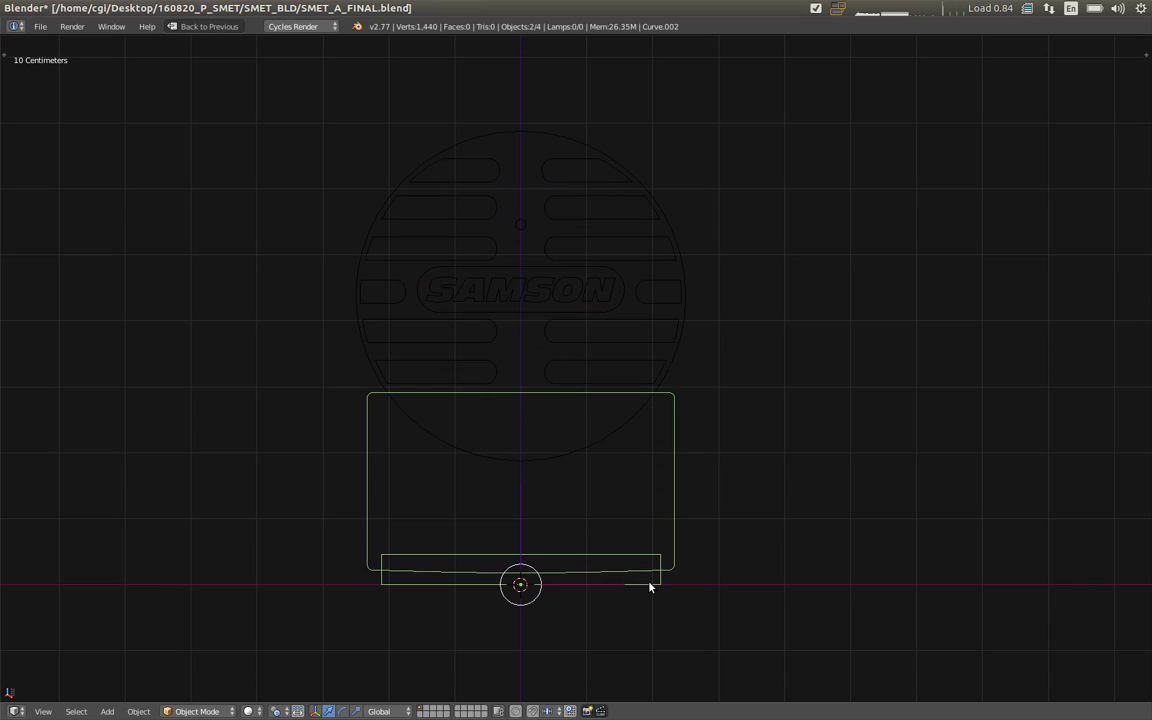
key(a)
key(shift+space)
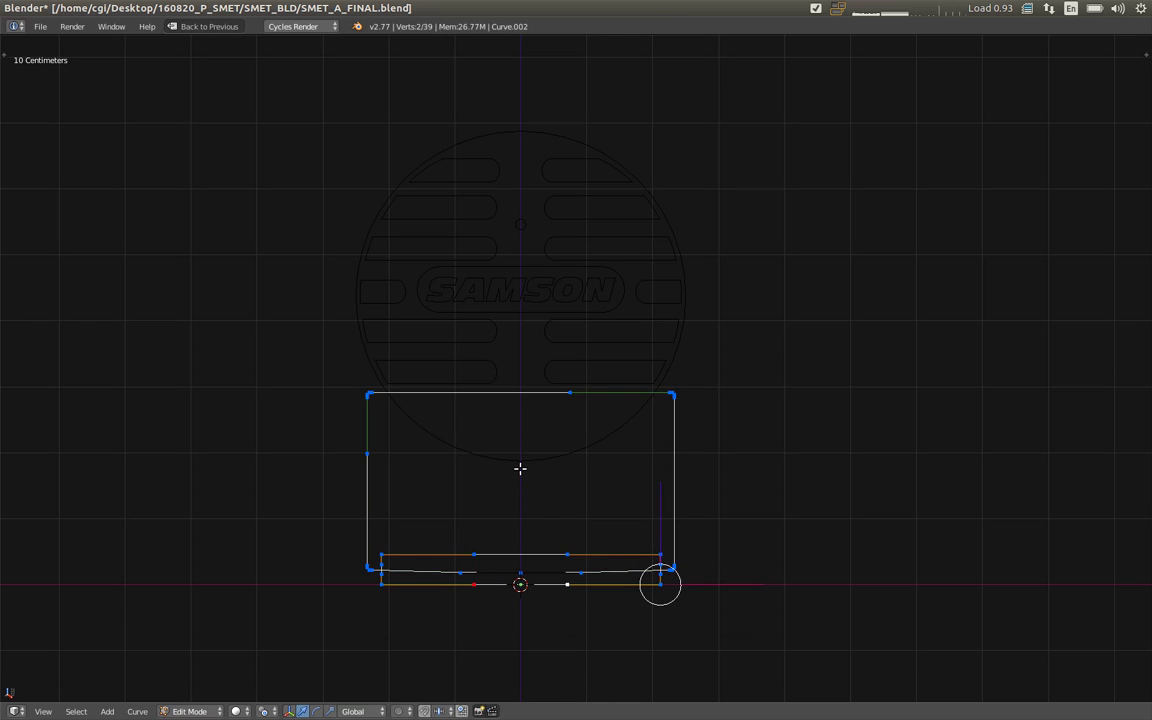
key(Tab)
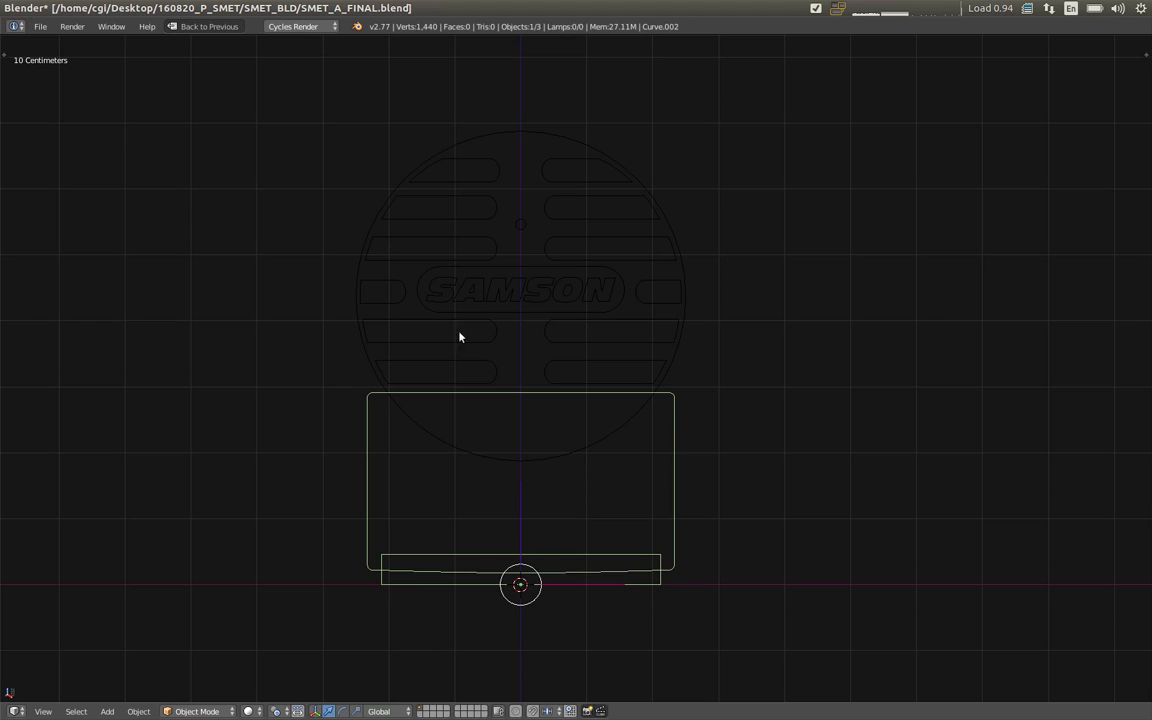
Step: Select all the remaining curves and save the file
key(a)
key(a)
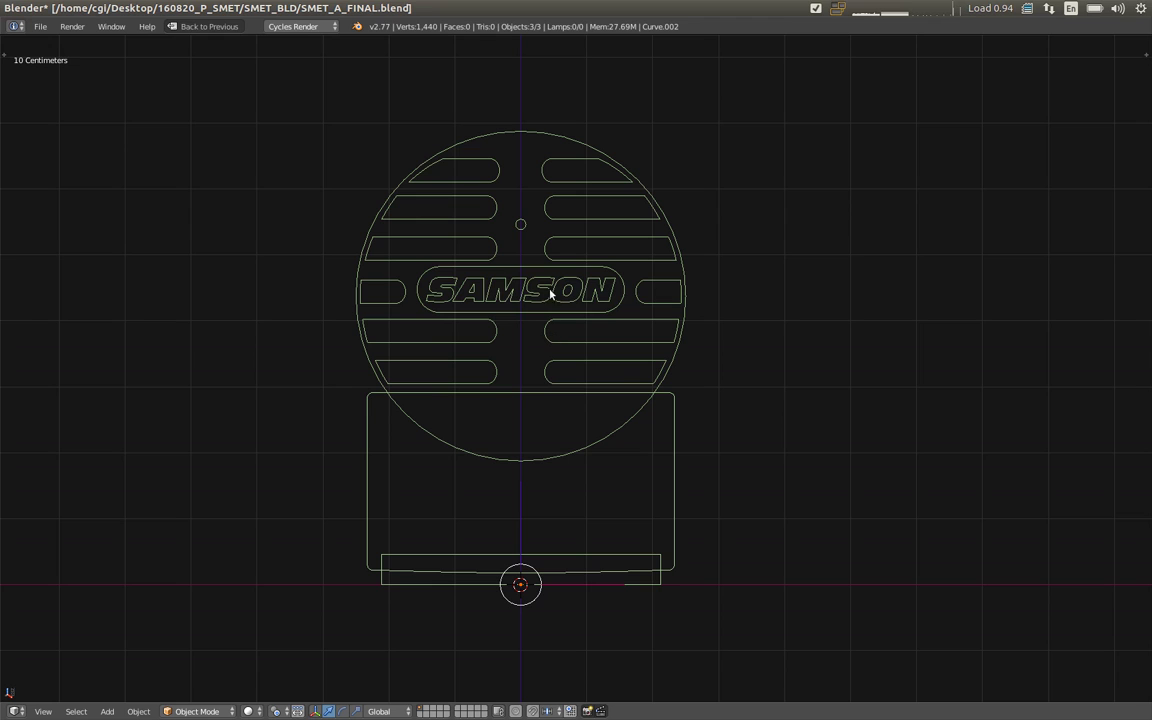
key(ctrl+s)
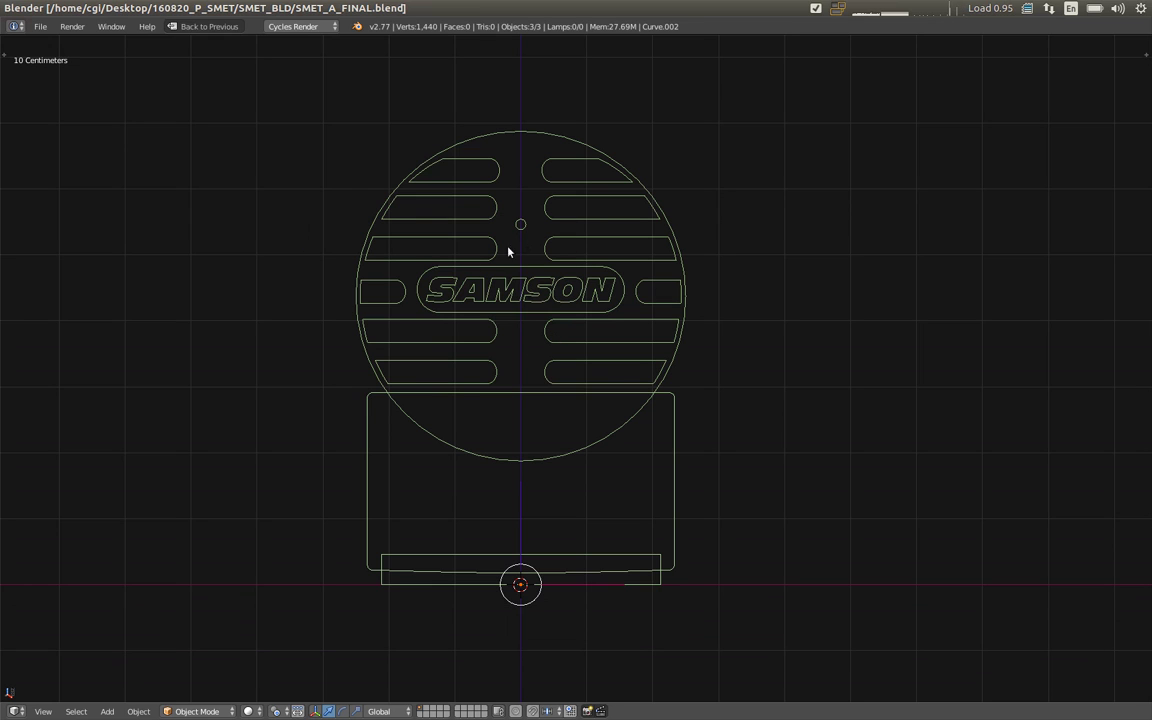
Step: Start a new file from the start-up scene and delete the default plane
click(40, 26)
click(55, 43)
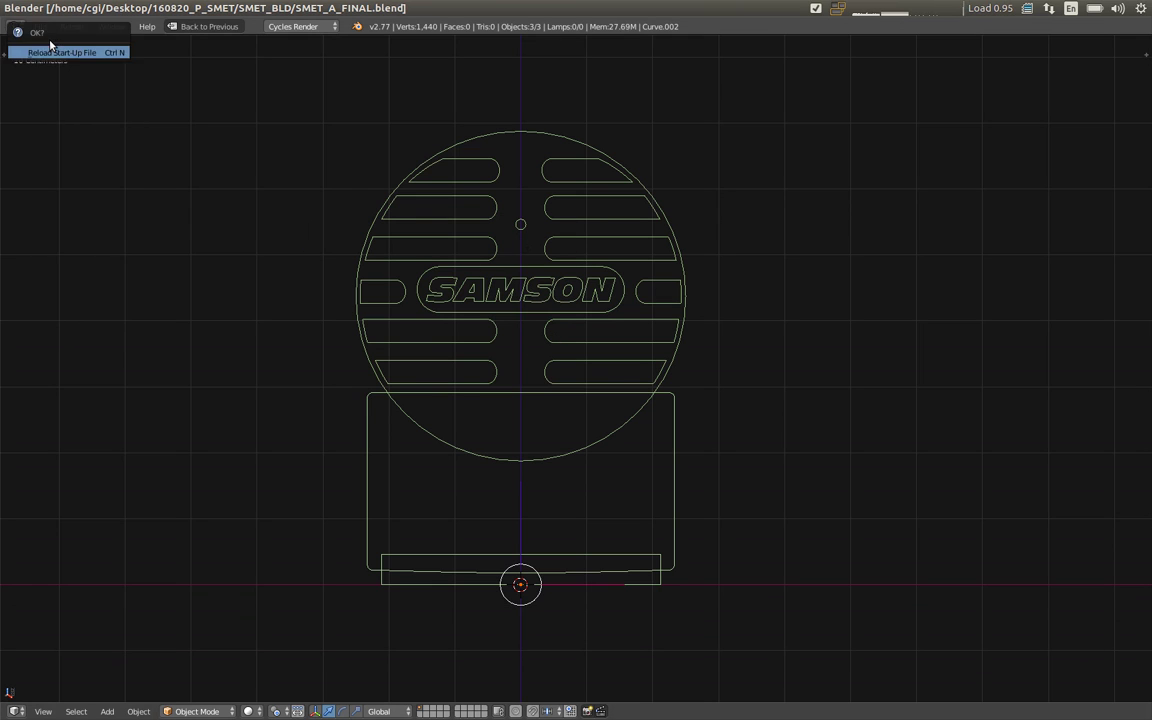
click(55, 52)
right_click(573, 362)
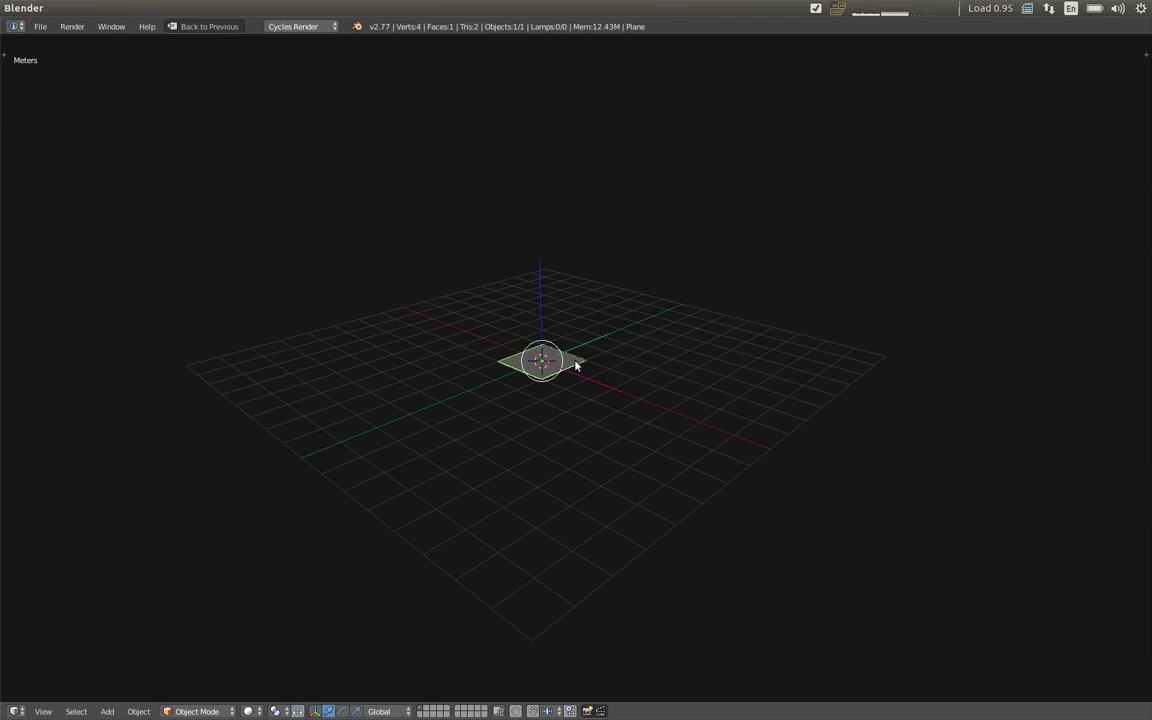
key(x)
click(573, 362)
Step: Save the empty scene as SMET_A_BALL.blend in the SMET_BLD_A folder
click(41, 27)
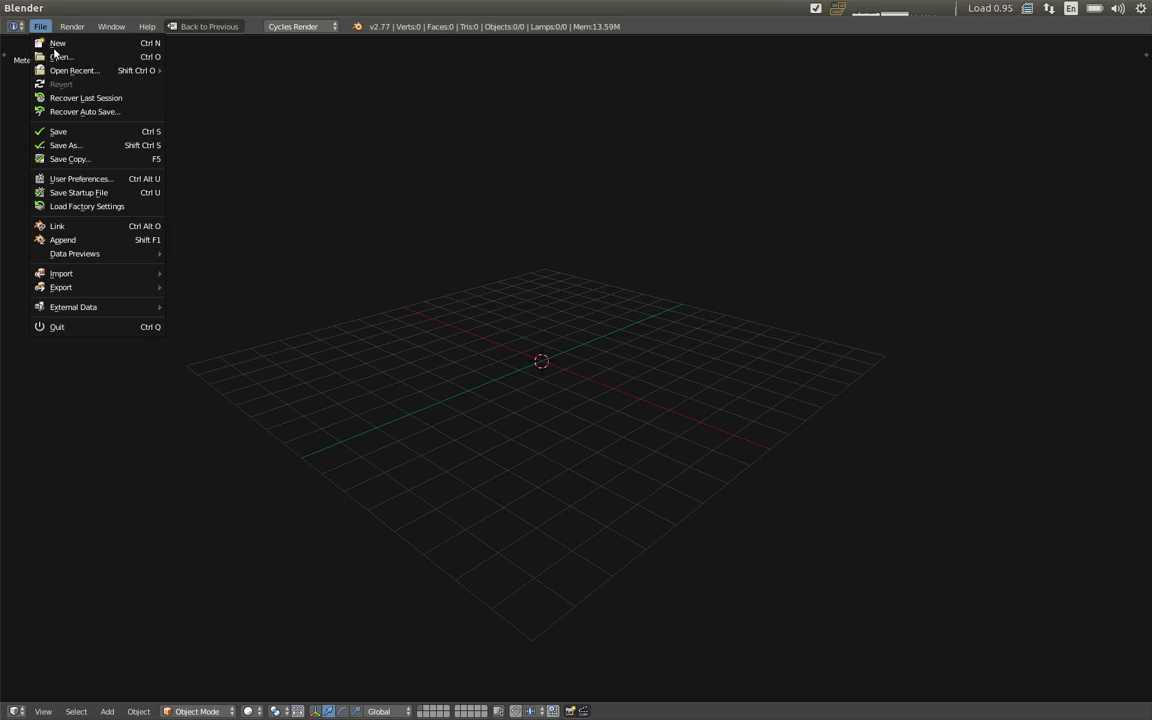
click(97, 132)
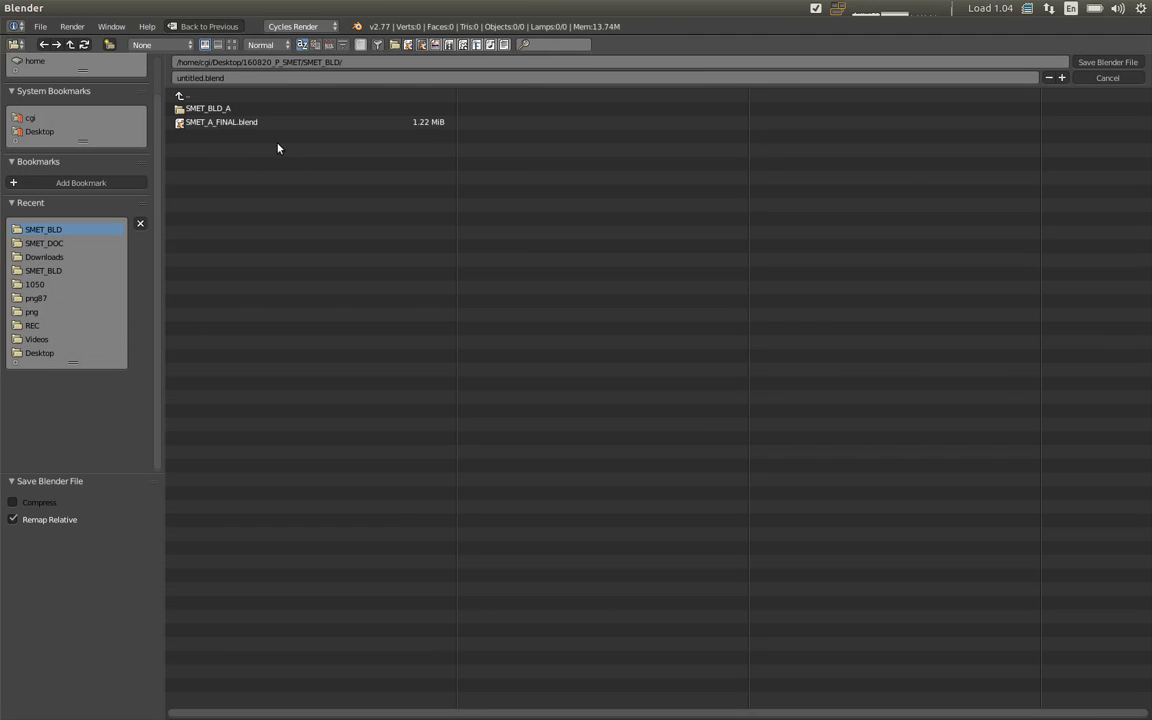
click(212, 110)
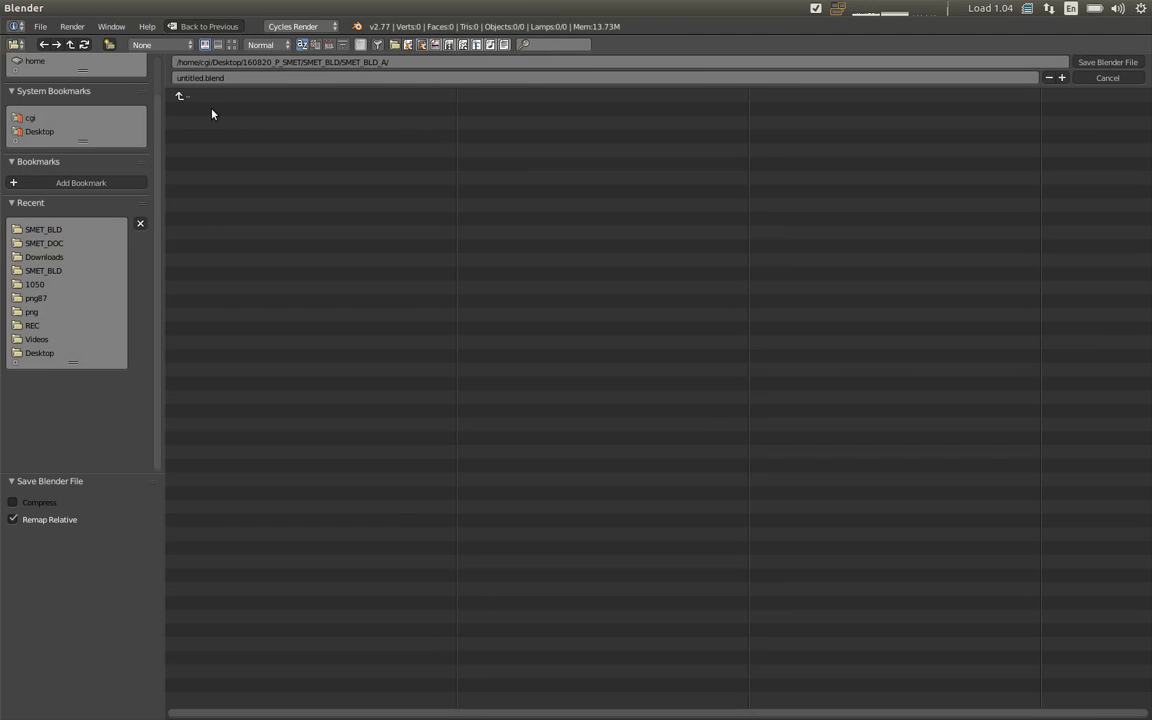
click(220, 78)
text(S)
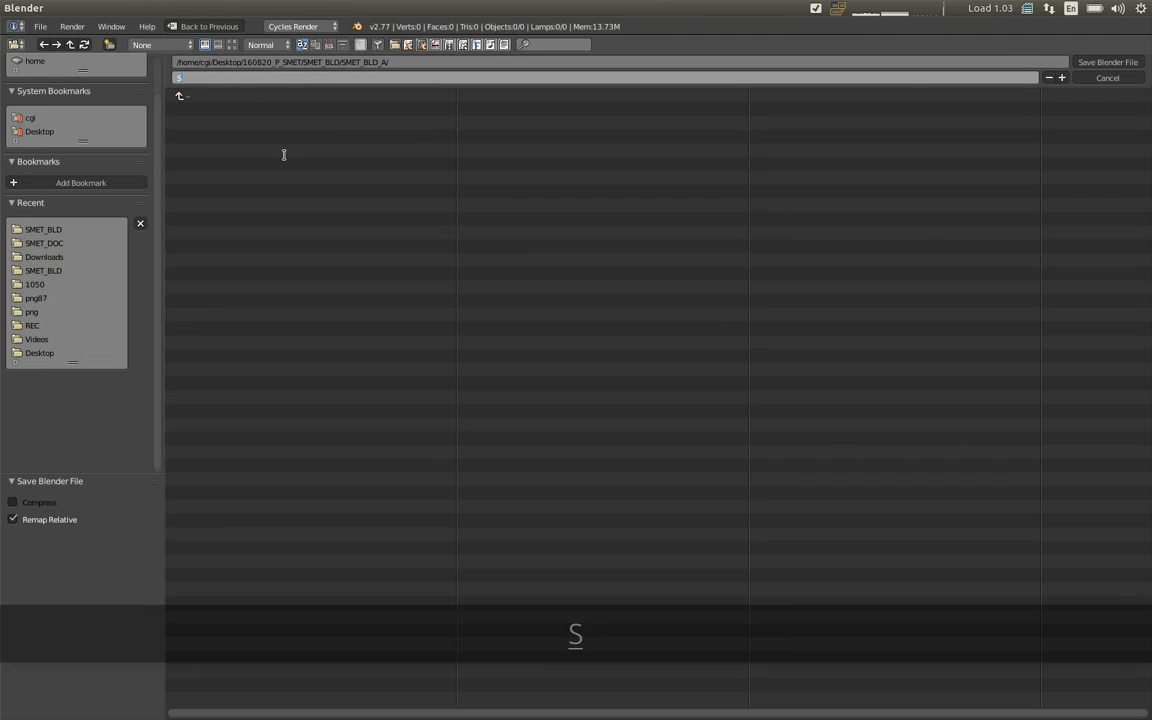
text(MET_A_BALL)
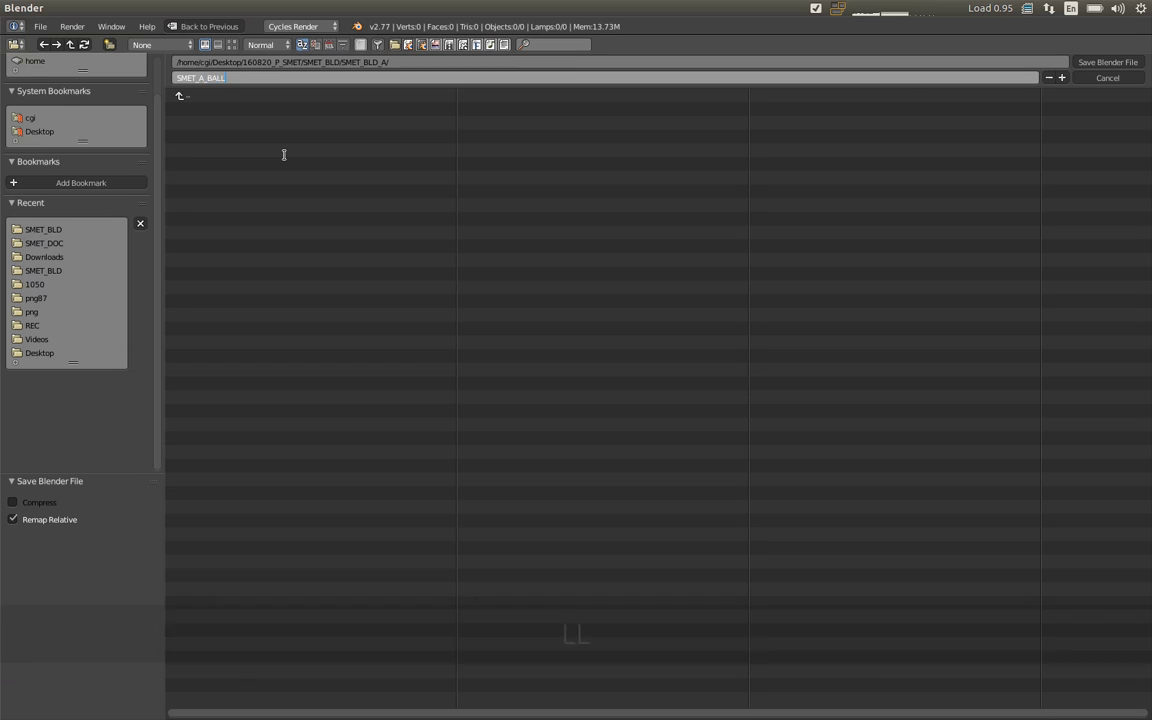
key(Return)
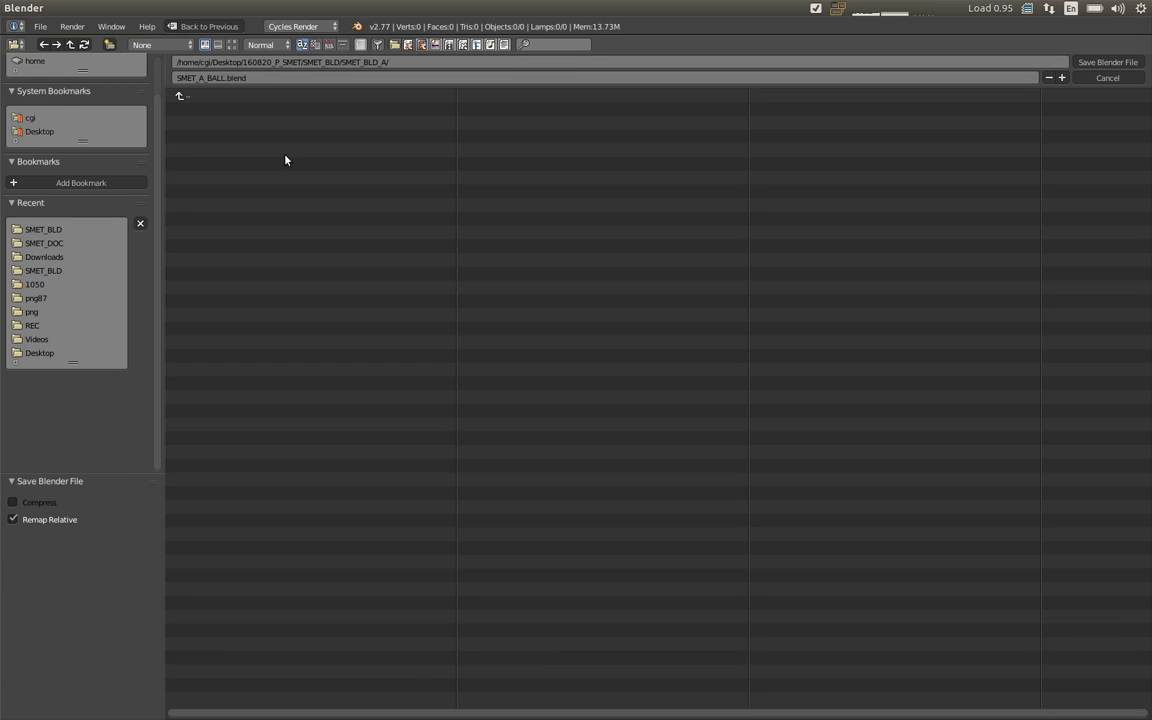
click(1107, 63)
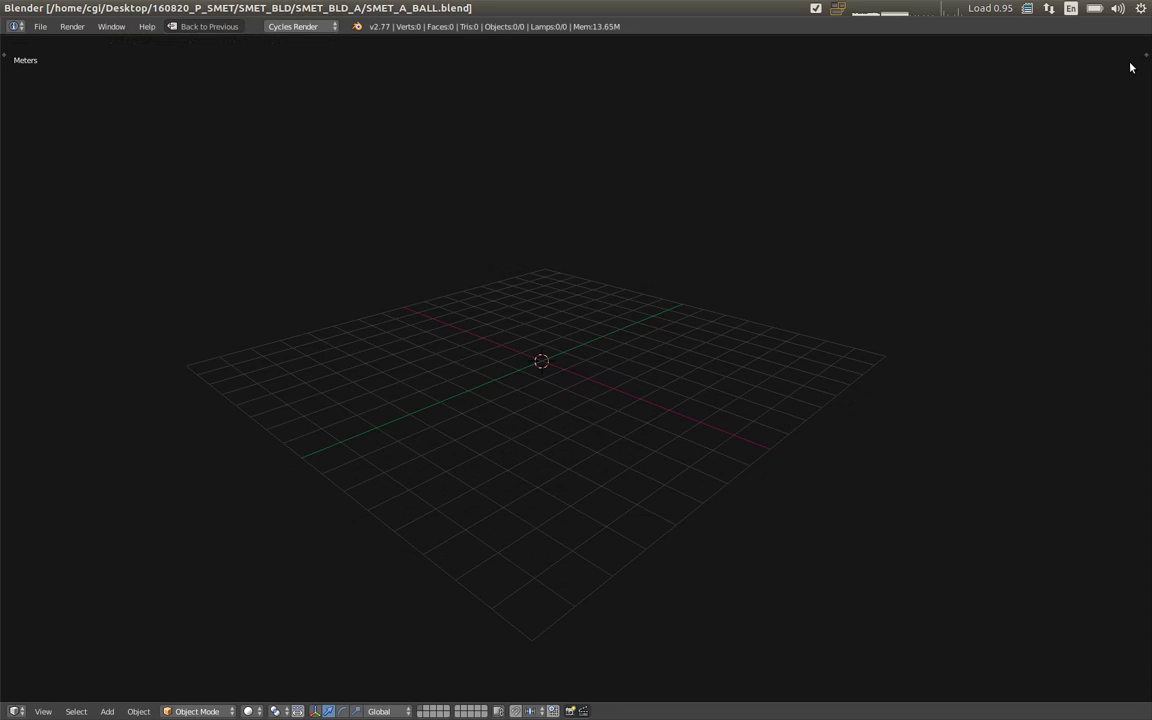
Step: Switch to the file manager and open Desktop/160820_P_SMET/SMET_BLD/SMET_BLD_A
click(40, 26)
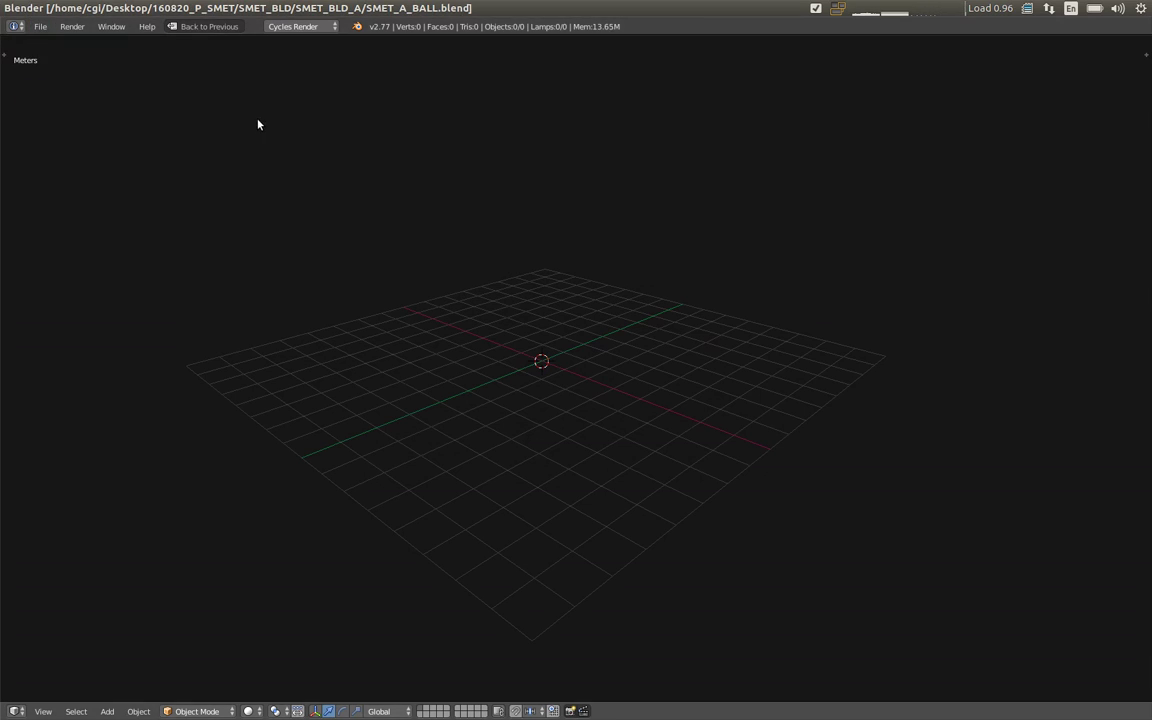
key(super)
click(6, 215)
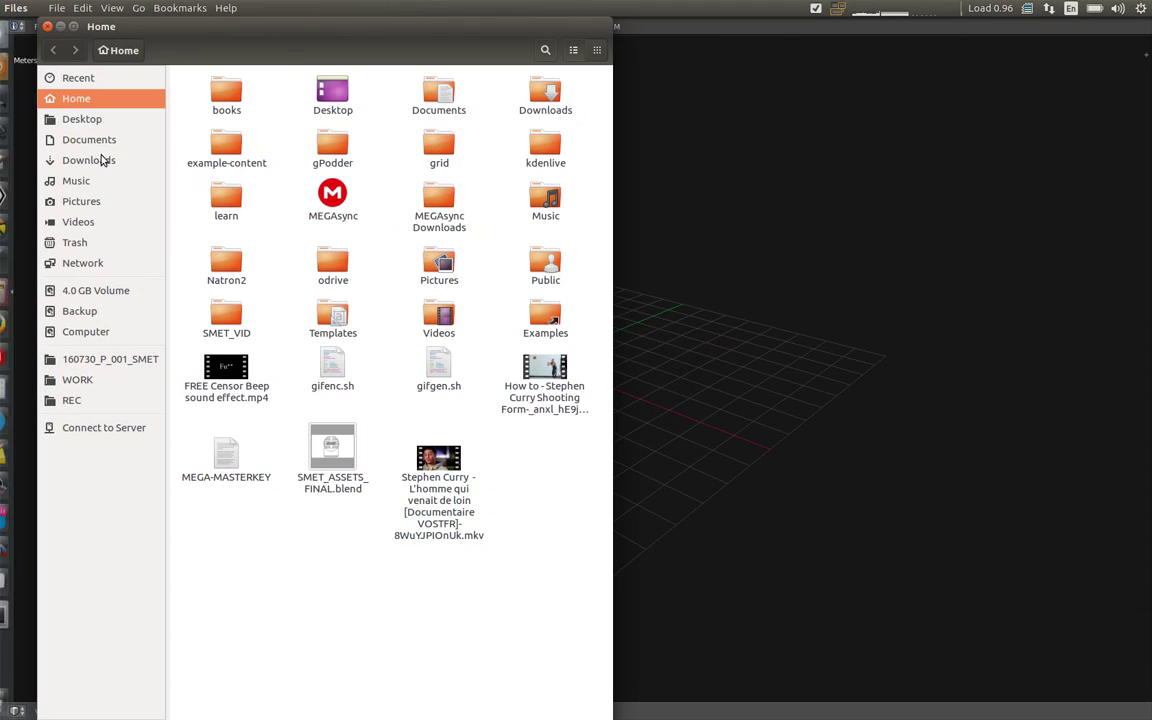
click(96, 122)
double_click(232, 110)
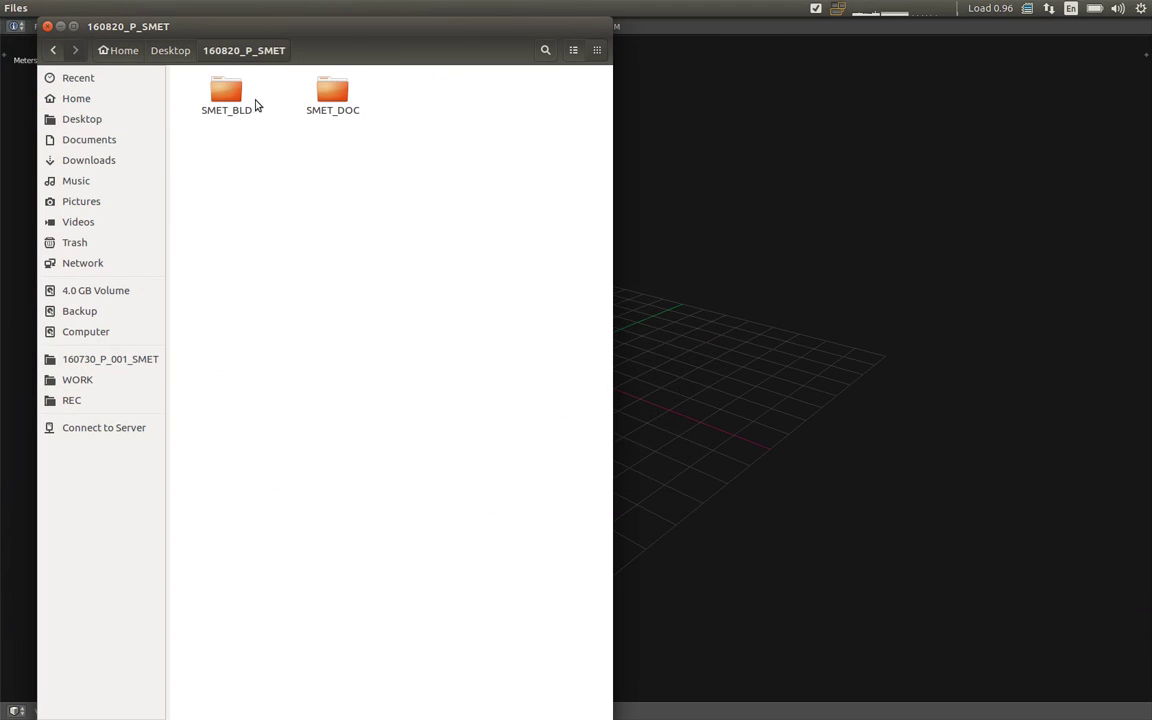
double_click(231, 104)
double_click(231, 110)
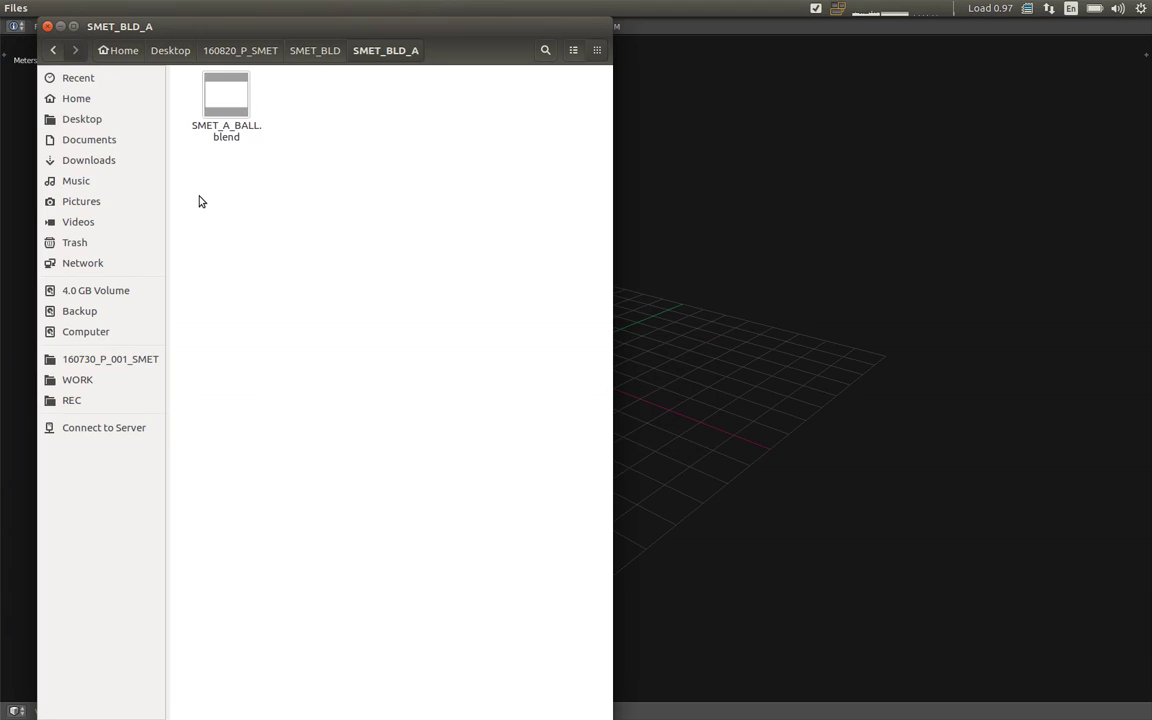
Step: Make three copies of SMET_A_BALL.blend in the same folder
click(228, 136)
key(ctrl+c)
click(252, 246)
key(ctrl+v)
key(ctrl+v)
key(ctrl+v)
Step: Rename the third copy of the ball file as SMET_A_BALL_GRID
right_click(318, 138)
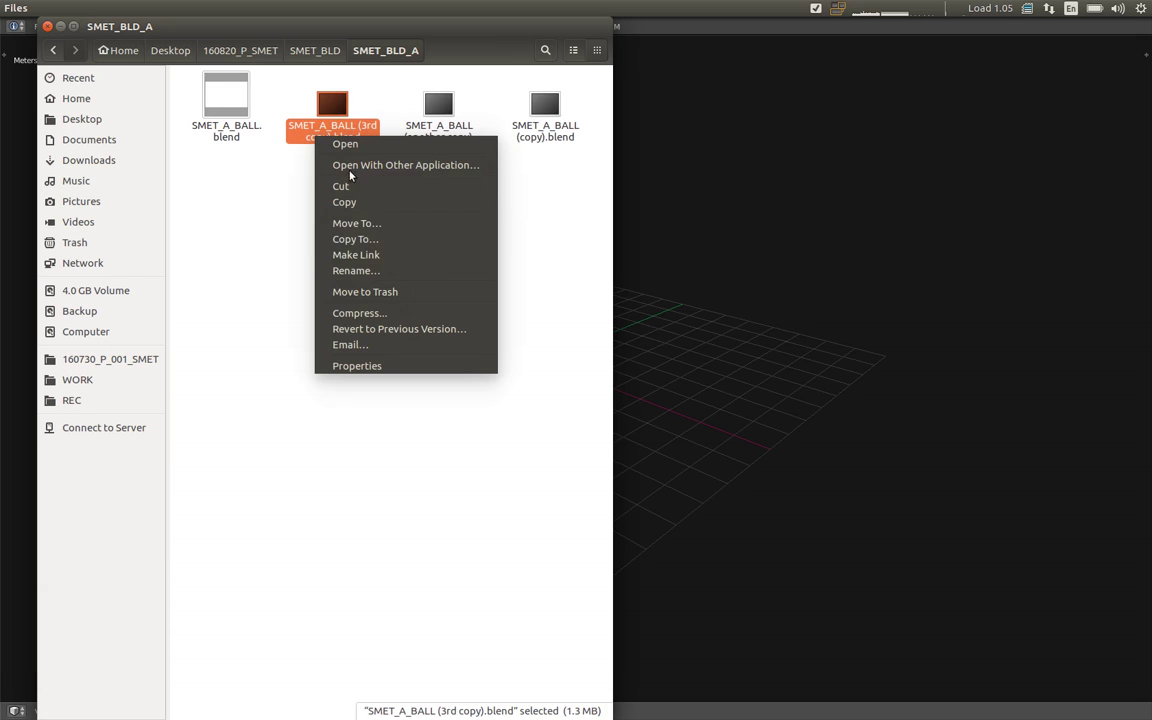
click(356, 270)
click(331, 126)
drag(331, 126, 366, 147)
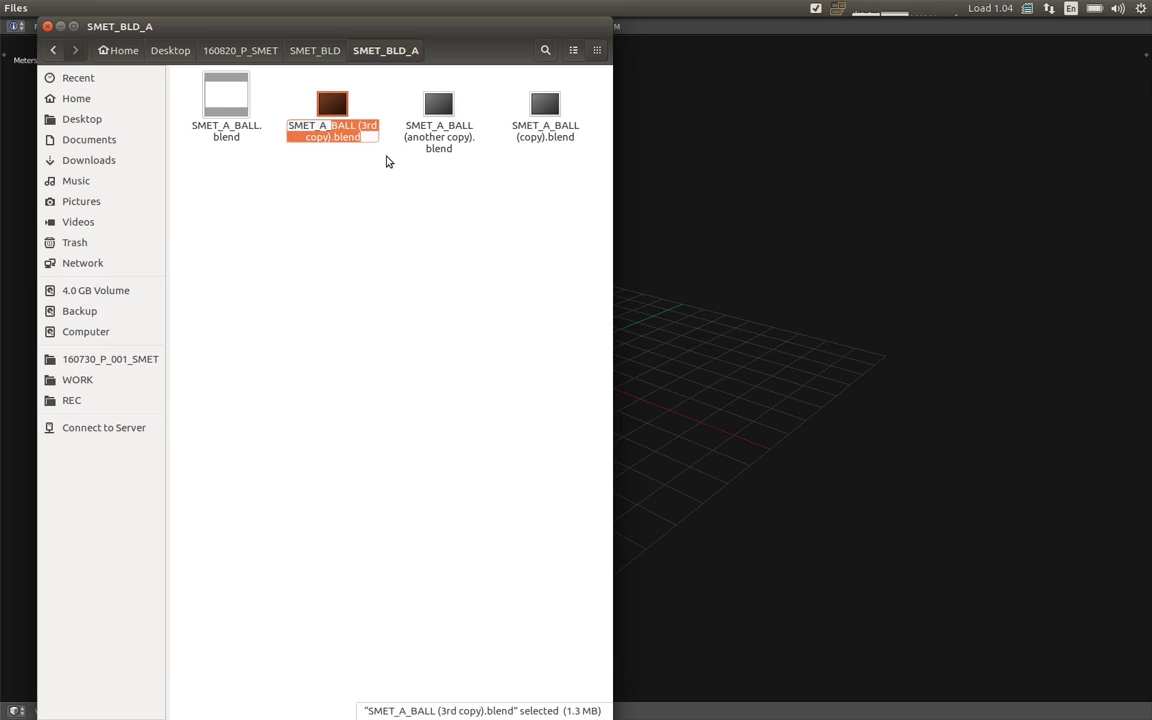
text(BALL)
key(BackSpace)
key(BackSpace)
key(BackSpace)
key(BackSpace)
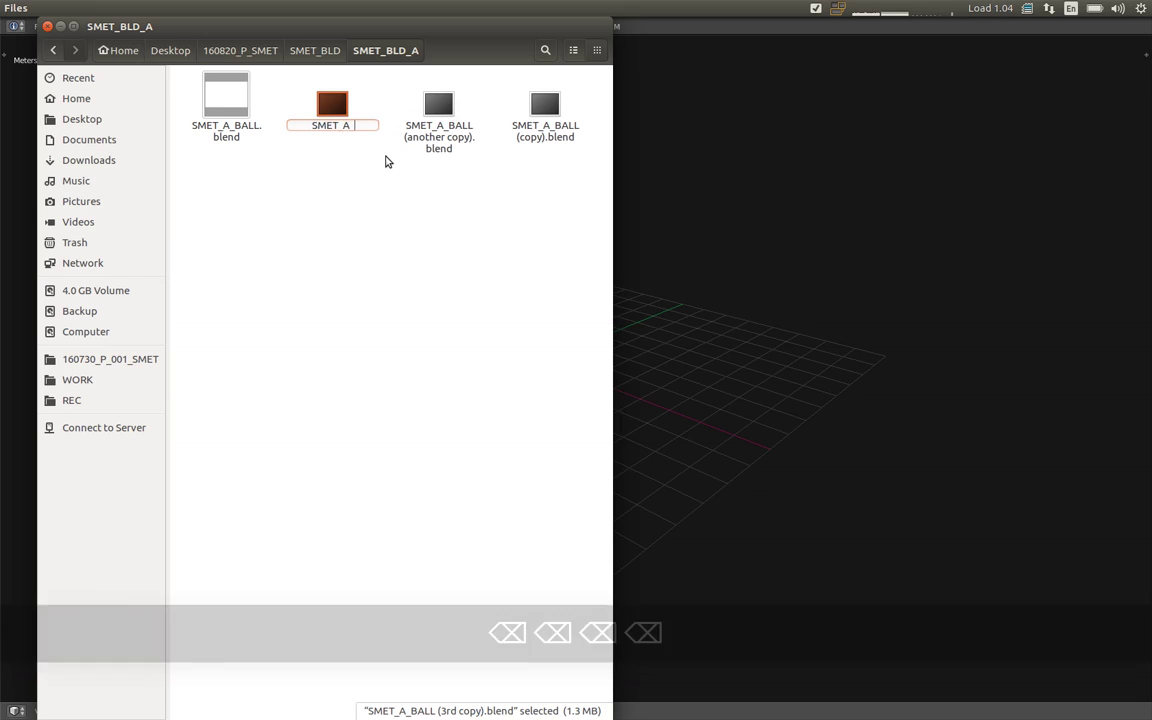
text(BALL_)
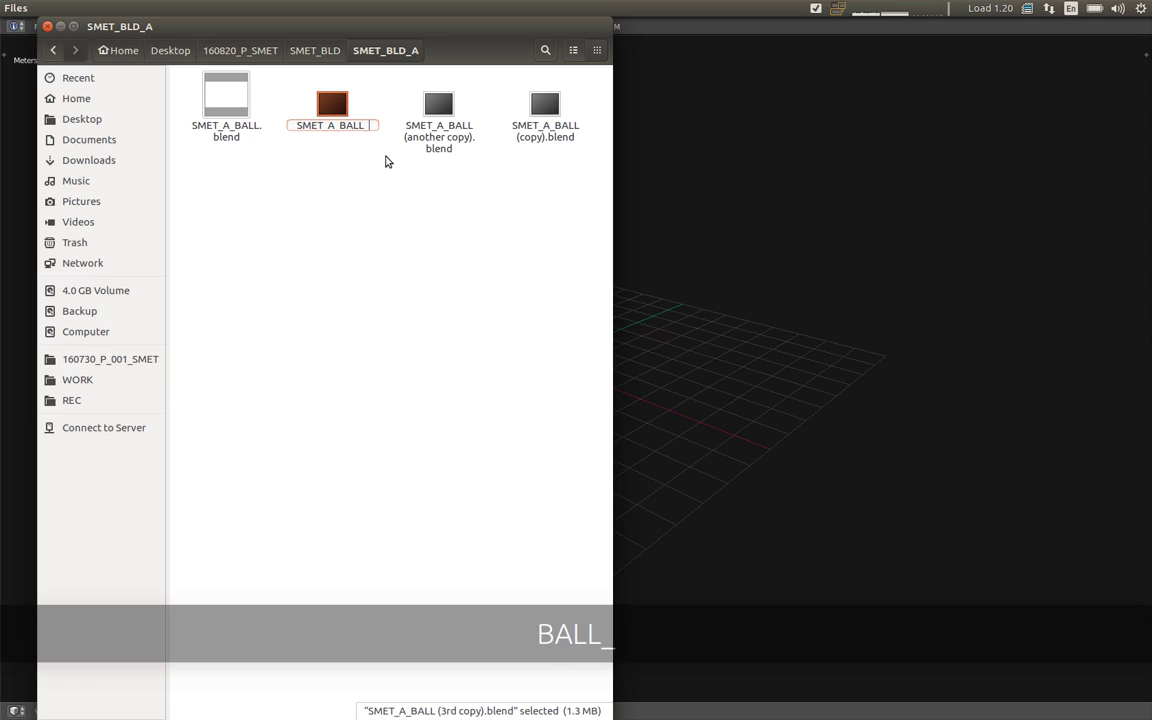
text(GRID)
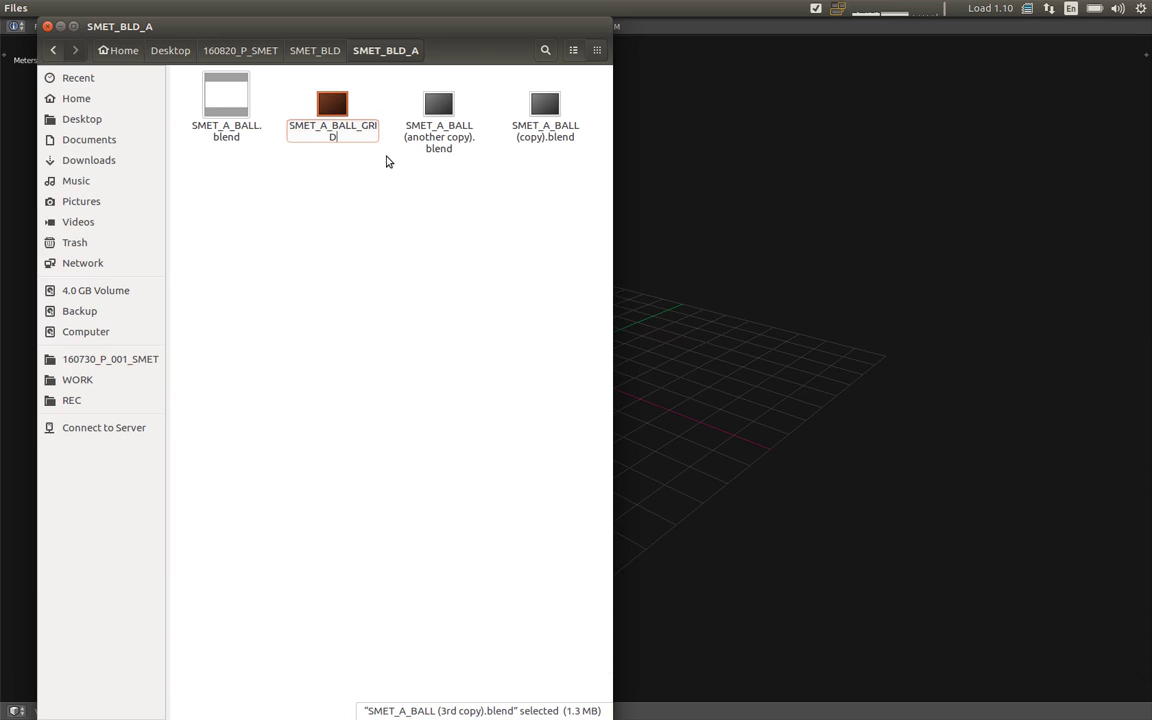
key(Return)
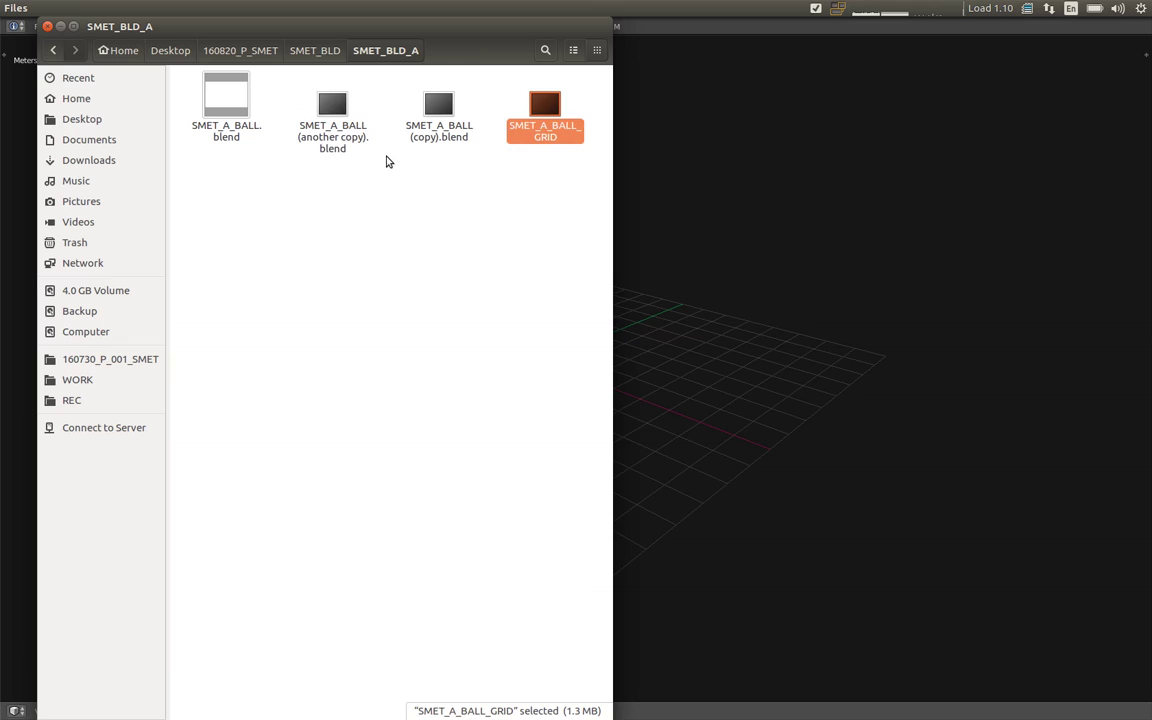
Step: Rename the file marked "another copy" as SMET_A_LOGO.blend
right_click(357, 145)
click(410, 279)
click(348, 132)
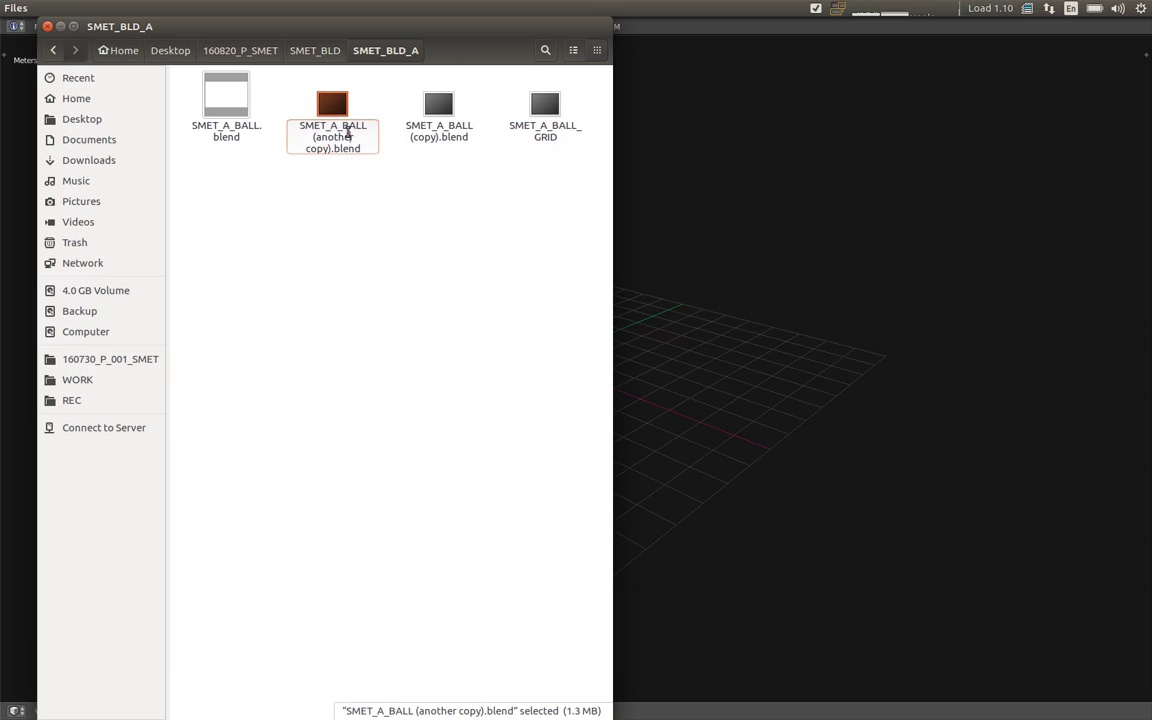
drag(345, 128, 373, 173)
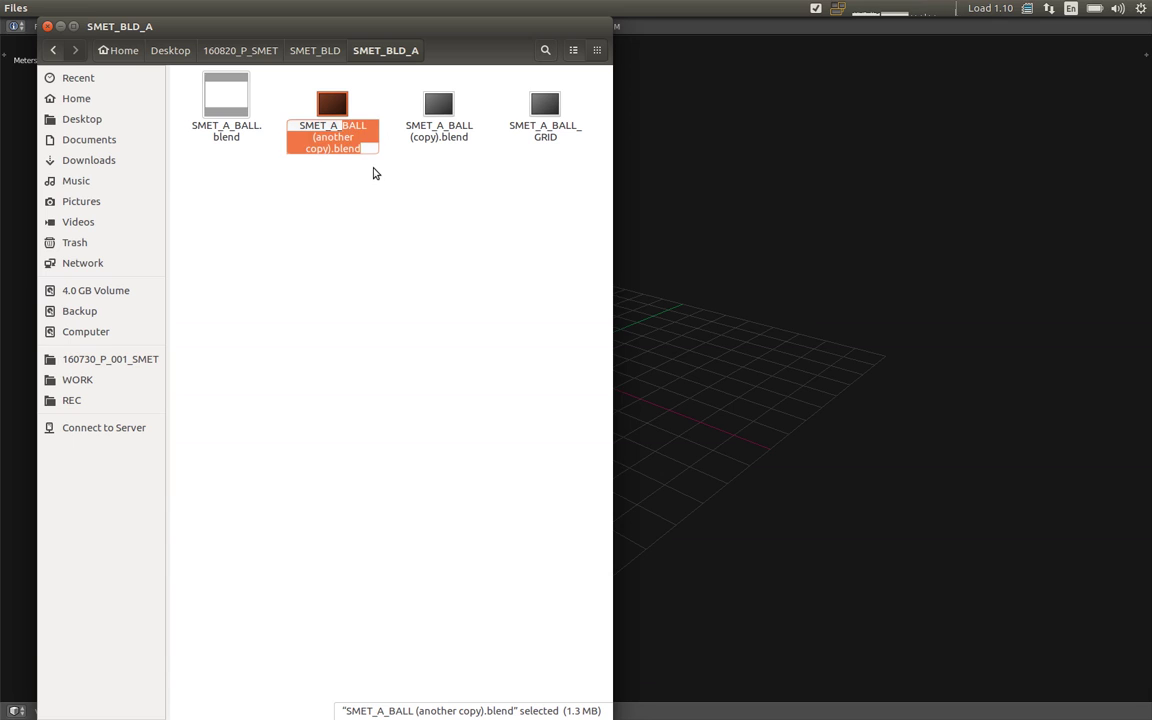
text(LOGO.blend)
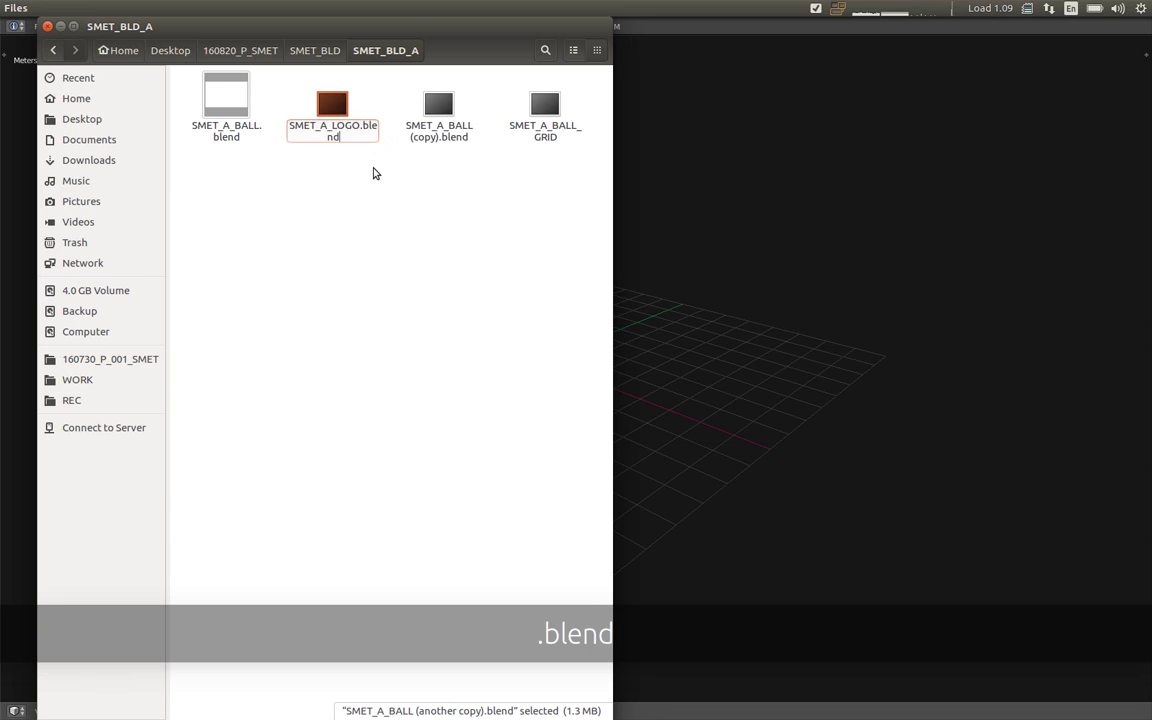
key(Return)
Step: Add the .blend extension to the SMET_A_BALL_GRID file name
right_click(436, 123)
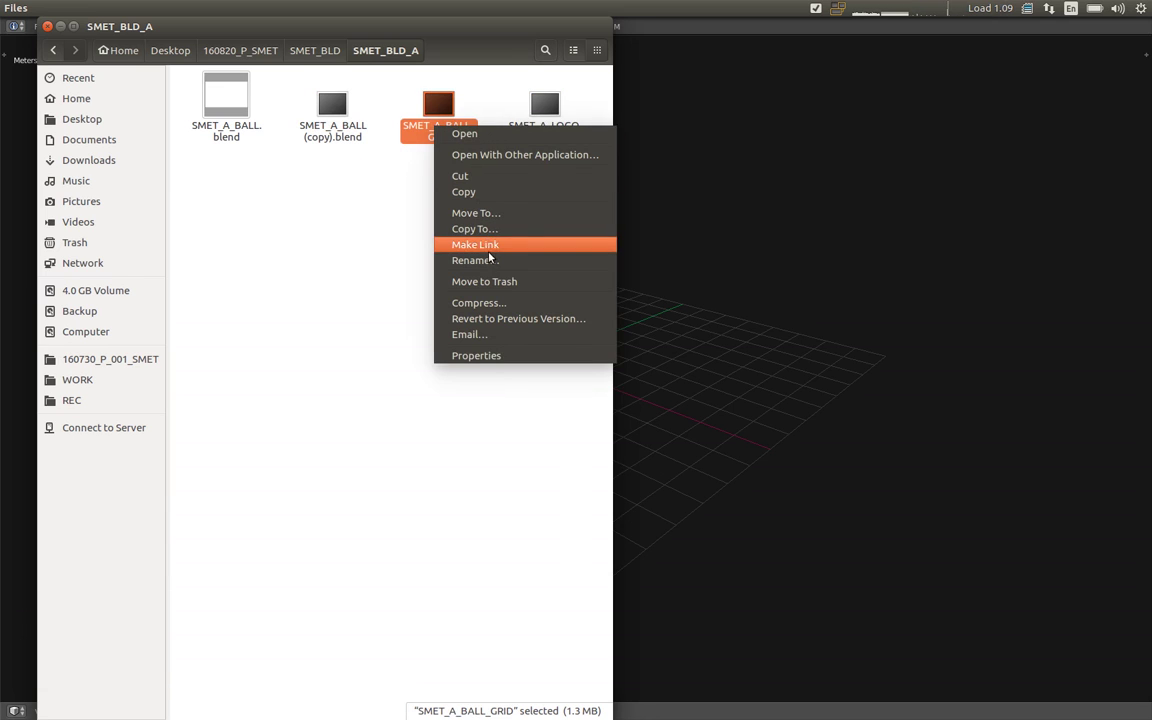
click(489, 259)
click(469, 142)
text(.blend)
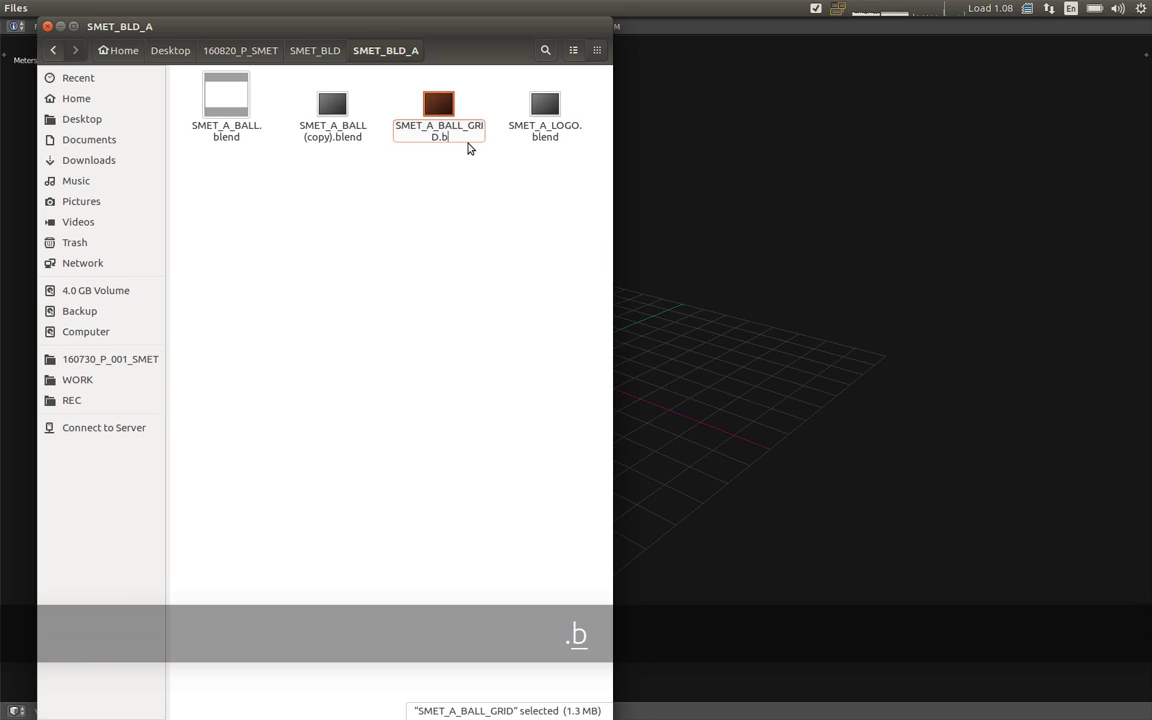
key(Return)
Step: Rename the remaining copy of the ball file as SMET_A_BASE.blend
click(346, 125)
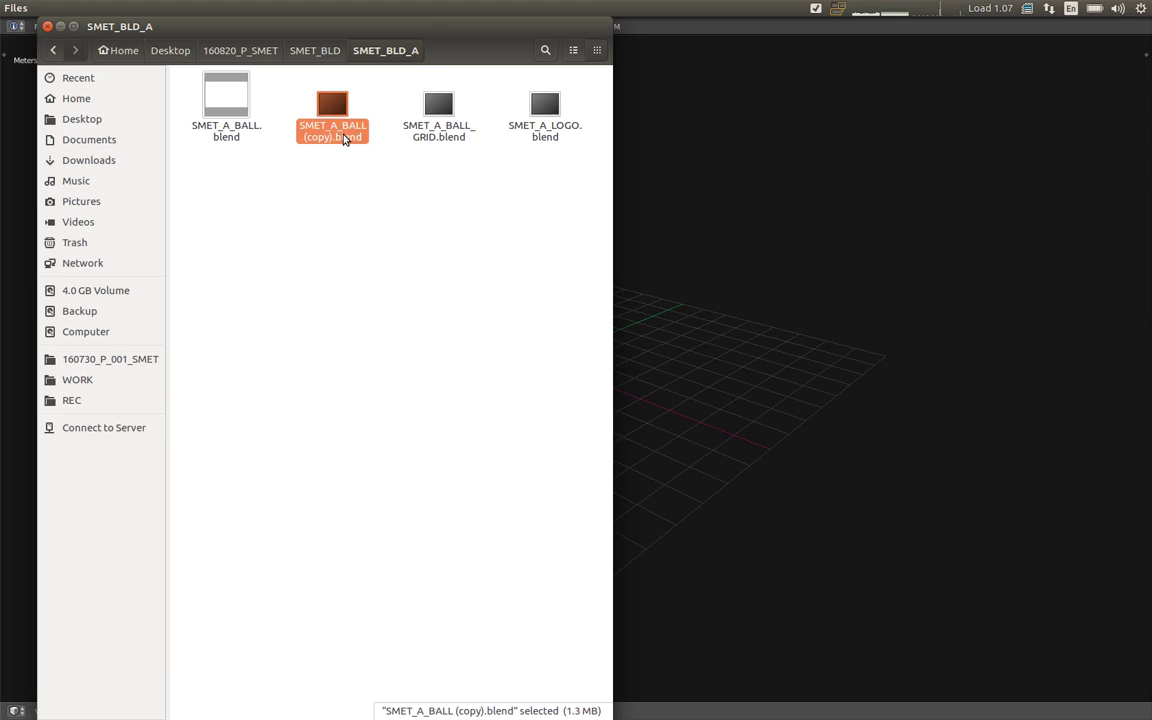
right_click(345, 130)
click(383, 267)
click(368, 142)
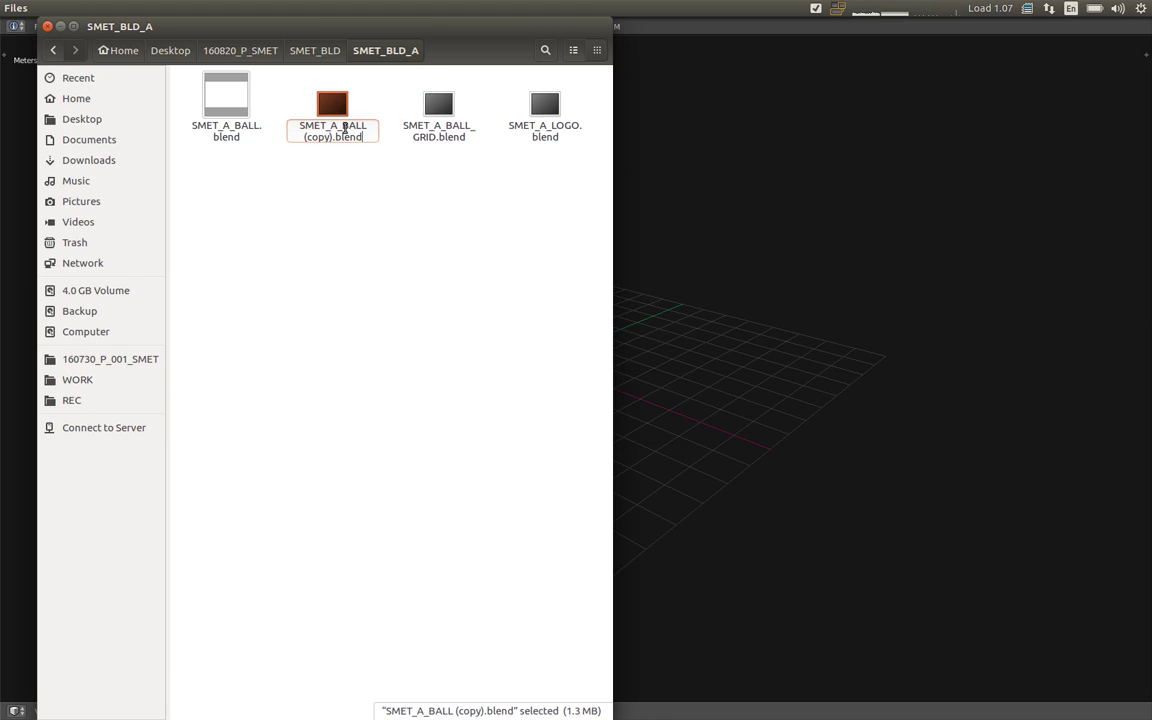
drag(349, 125, 331, 151)
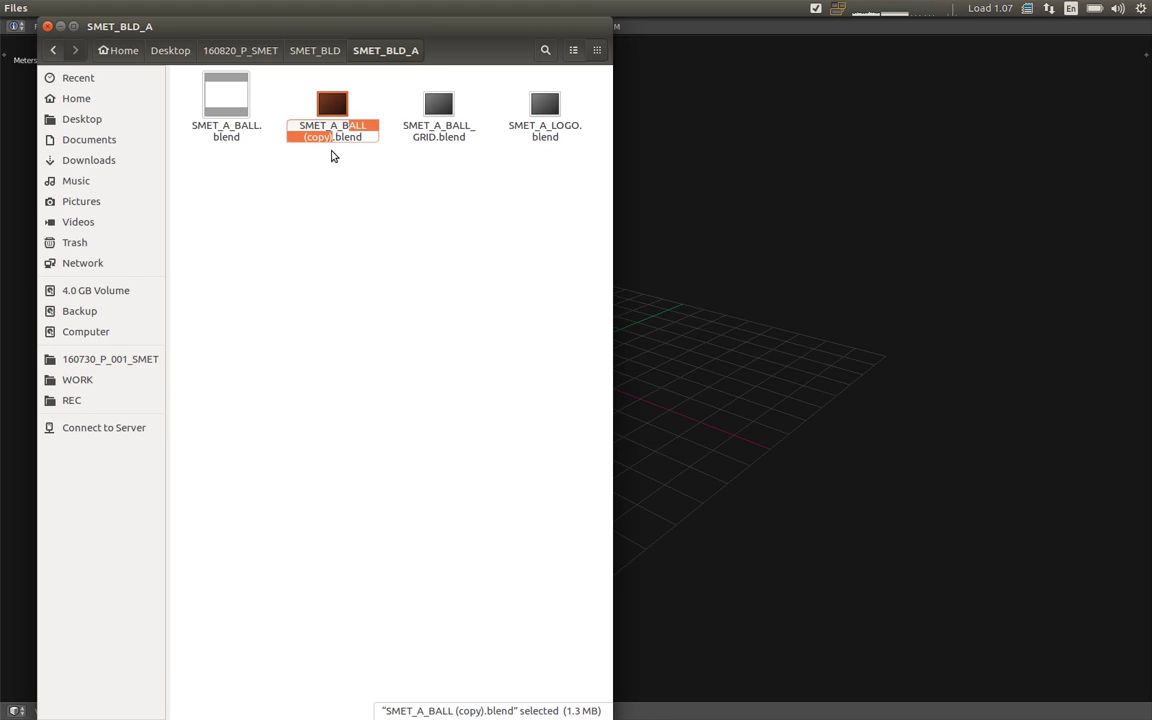
text(ASE)
key(Return)
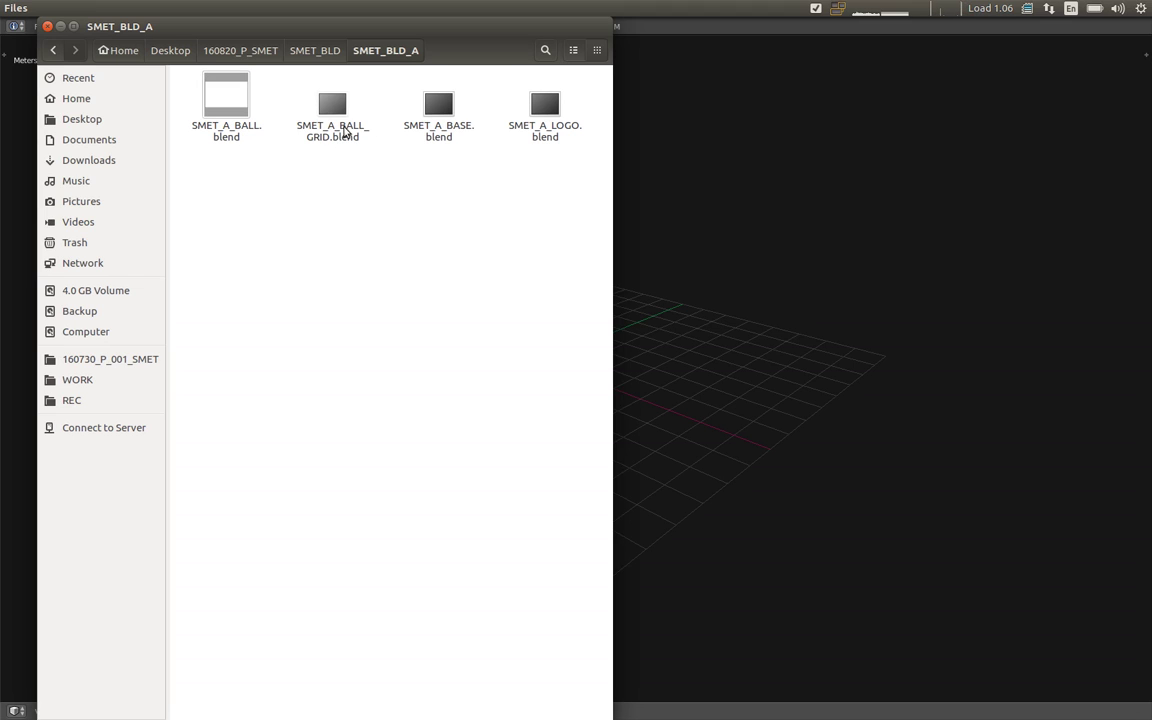
Step: Check the grid, base and logo files in the folder, and switch back to Blender
click(338, 127)
click(448, 132)
click(559, 125)
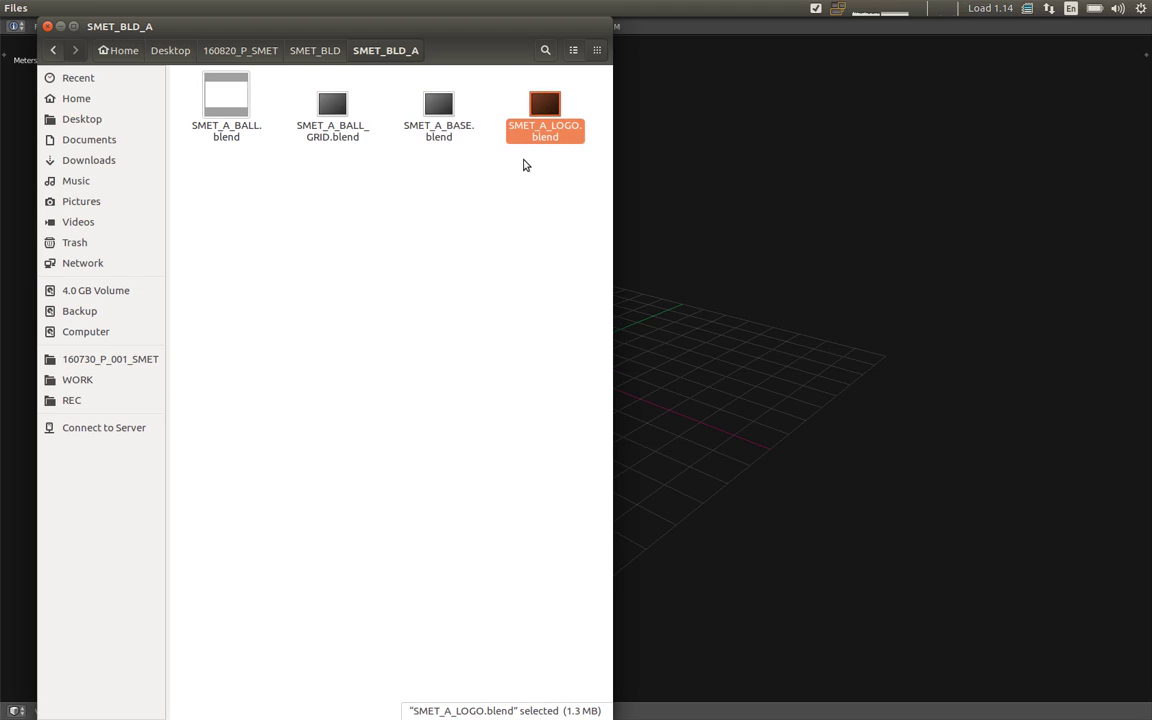
click(436, 236)
key(alt+Tab)
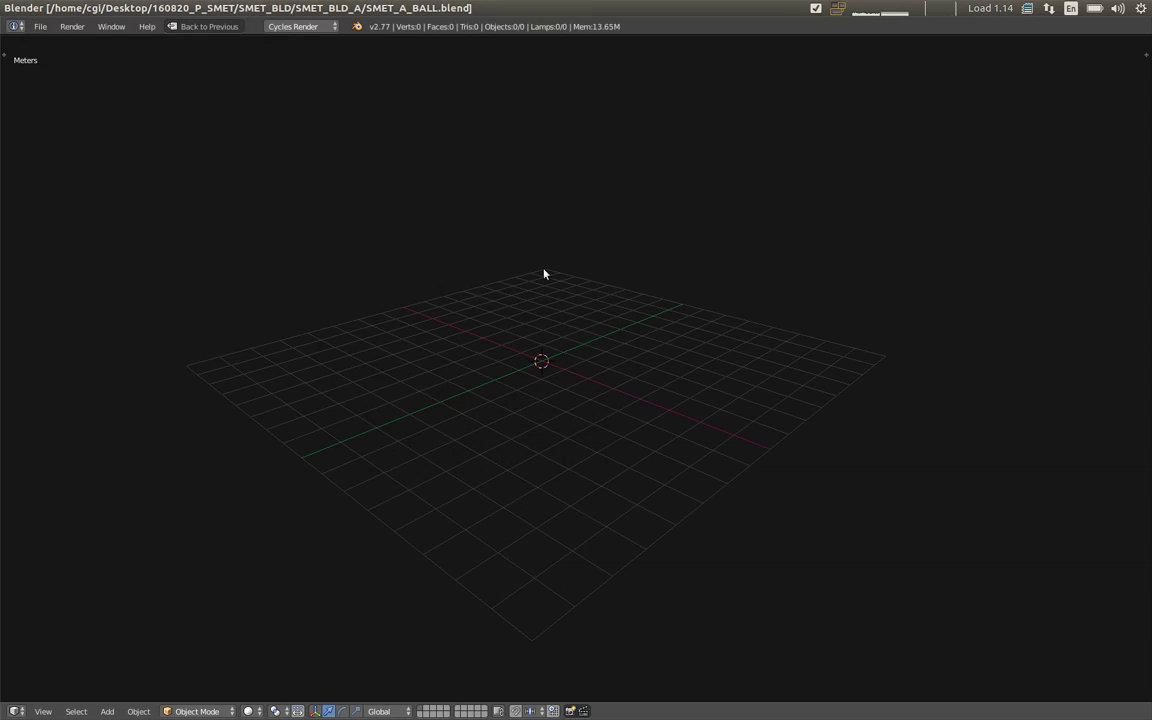
click(40, 26)
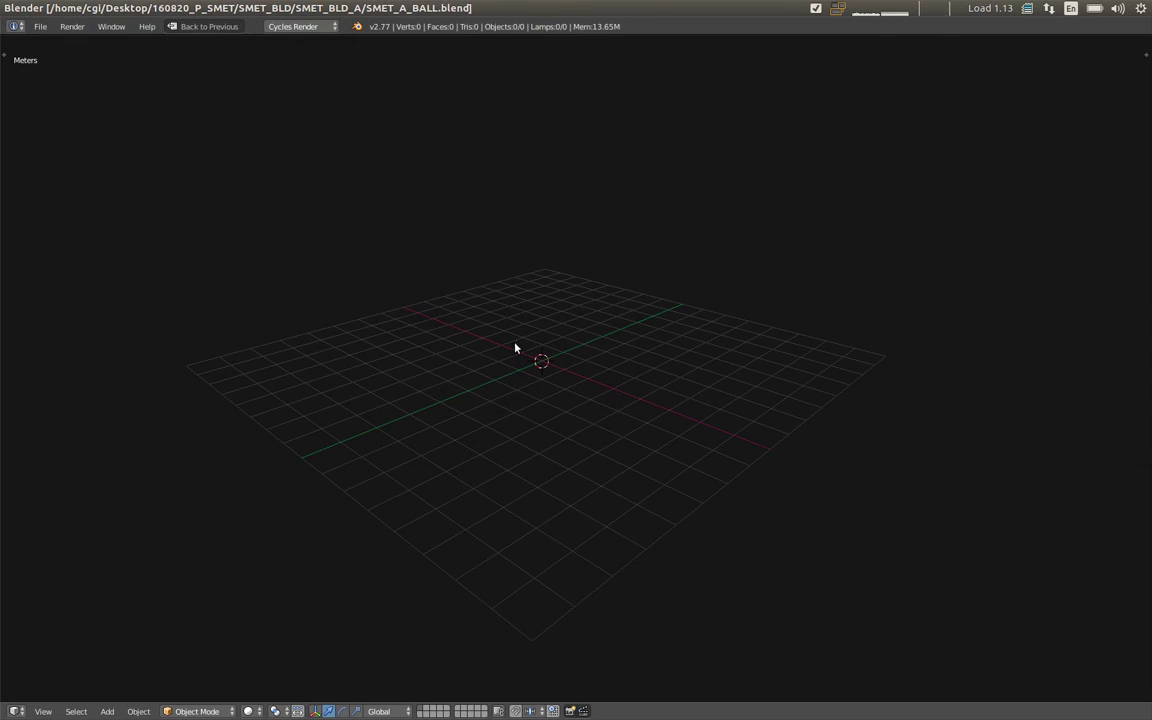
key(ctrl+alt+q)
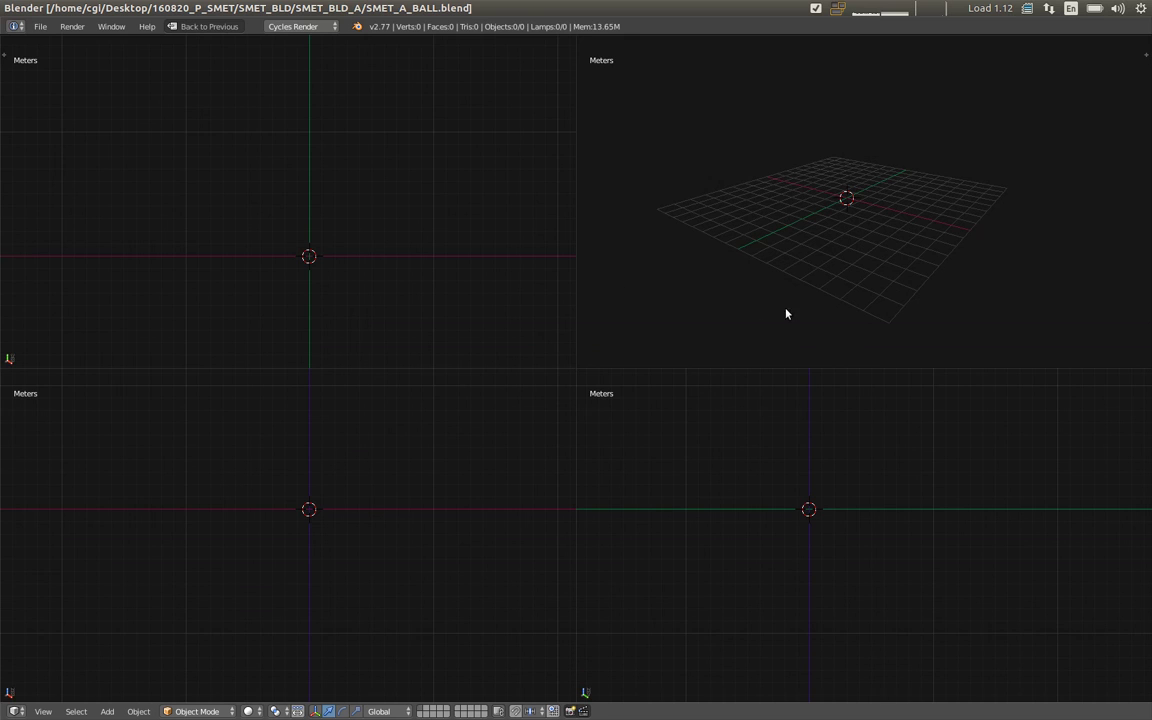
key(ctrl+alt+q)
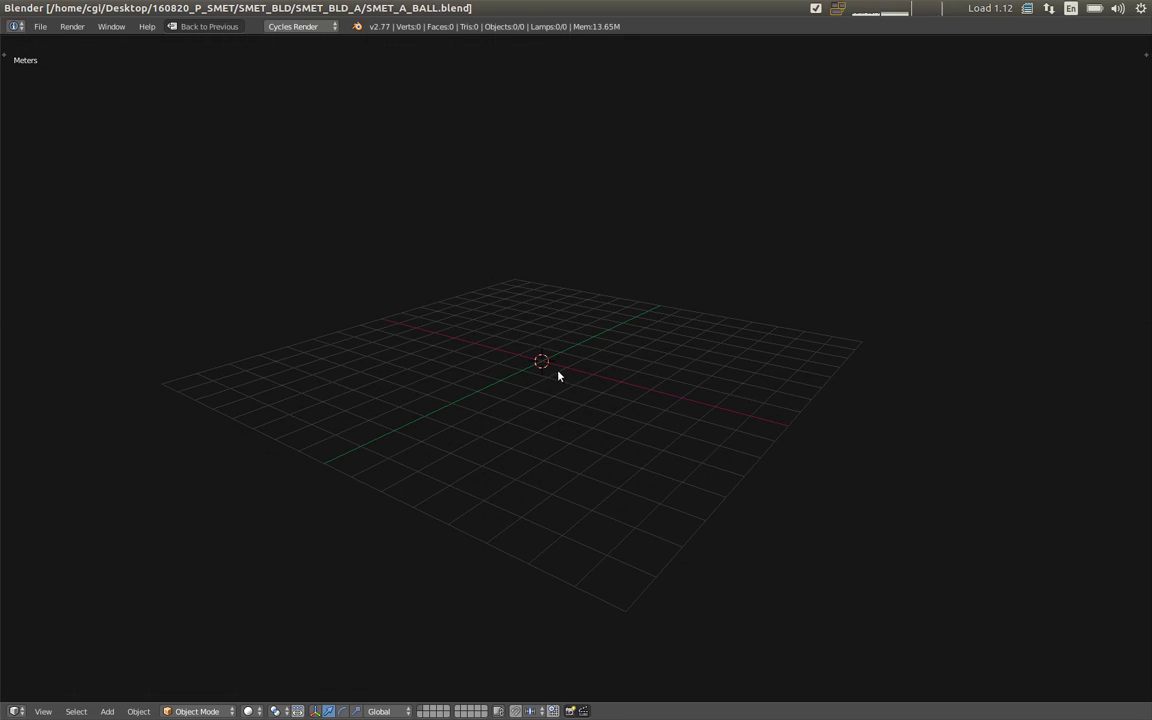
middle_drag(558, 375, 558, 388)
Step: Display the splash screen with its list of recent files
click(147, 26)
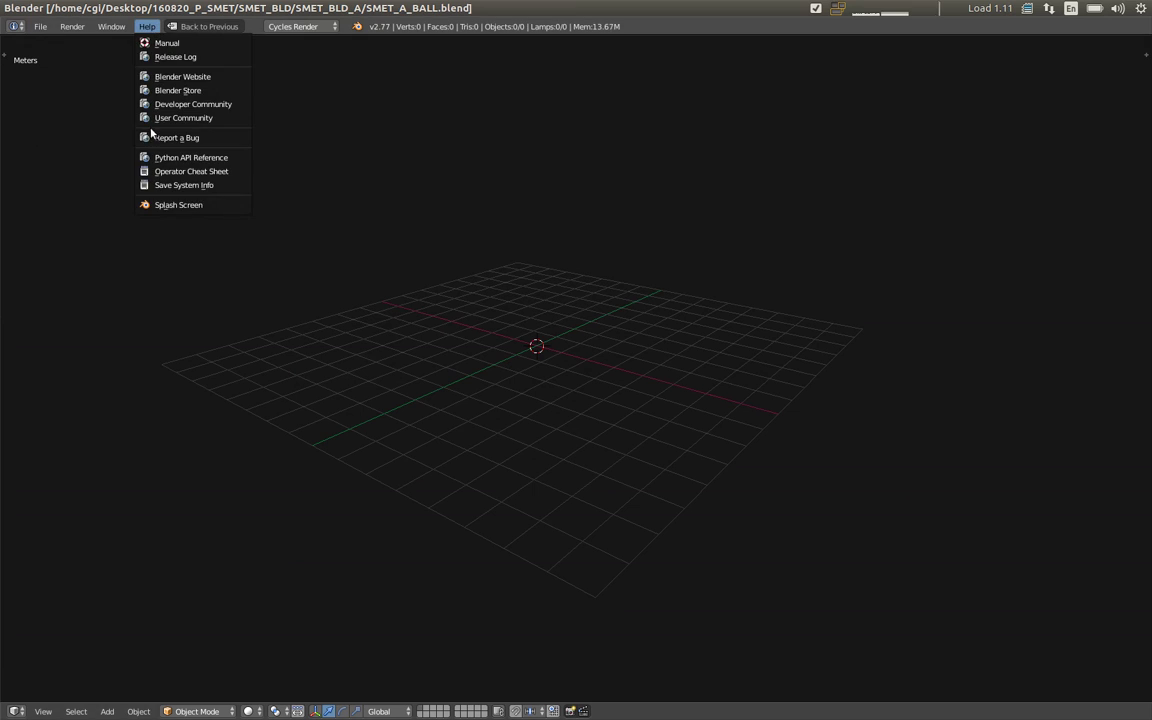
click(136, 28)
click(147, 26)
click(165, 204)
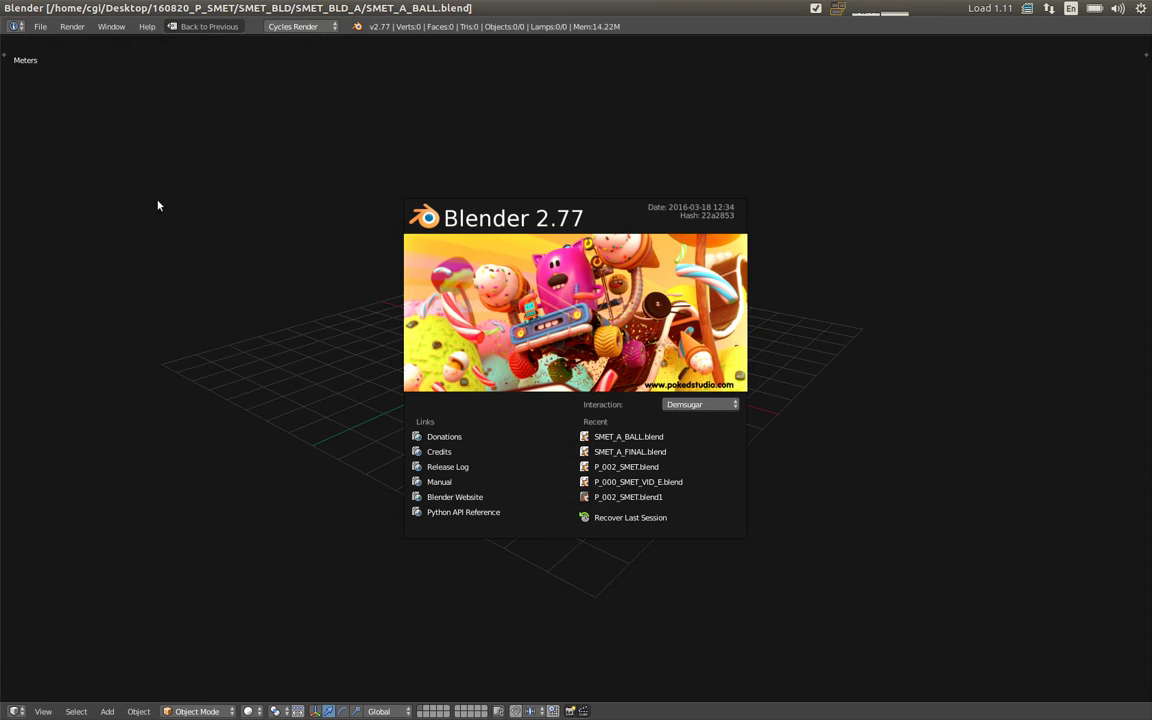
Step: Open SMET_A_FINAL.blend from the list of recent files on the splash screen
click(669, 439)
click(147, 26)
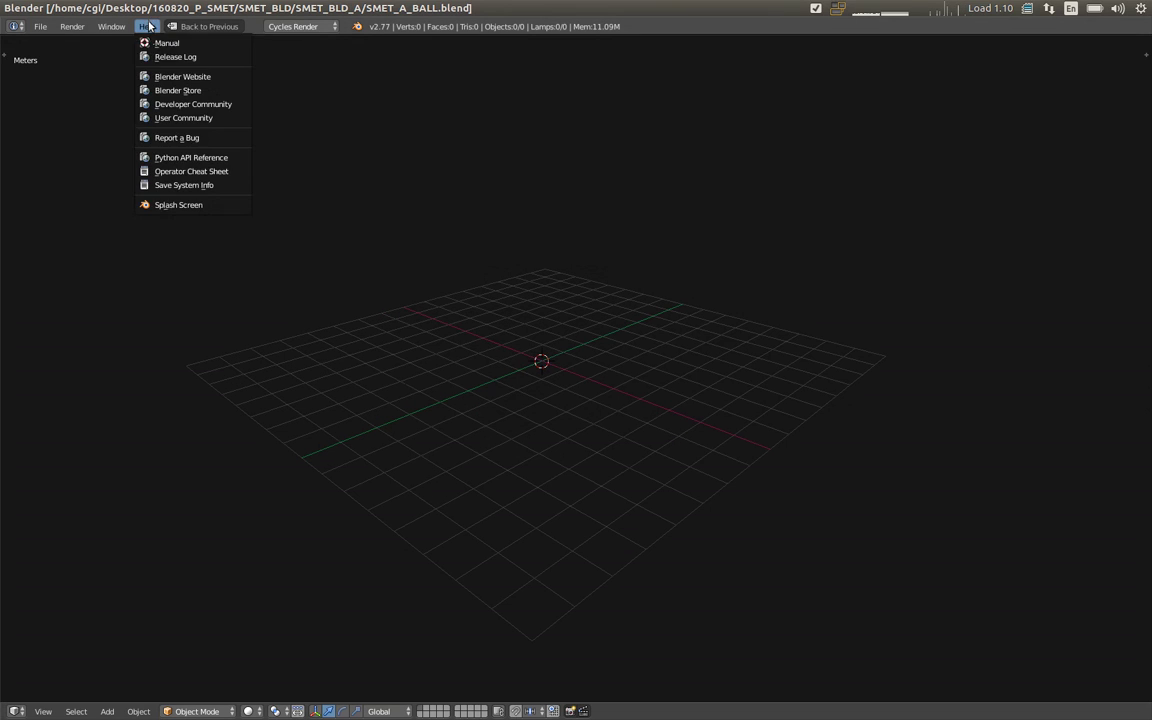
click(185, 204)
click(676, 452)
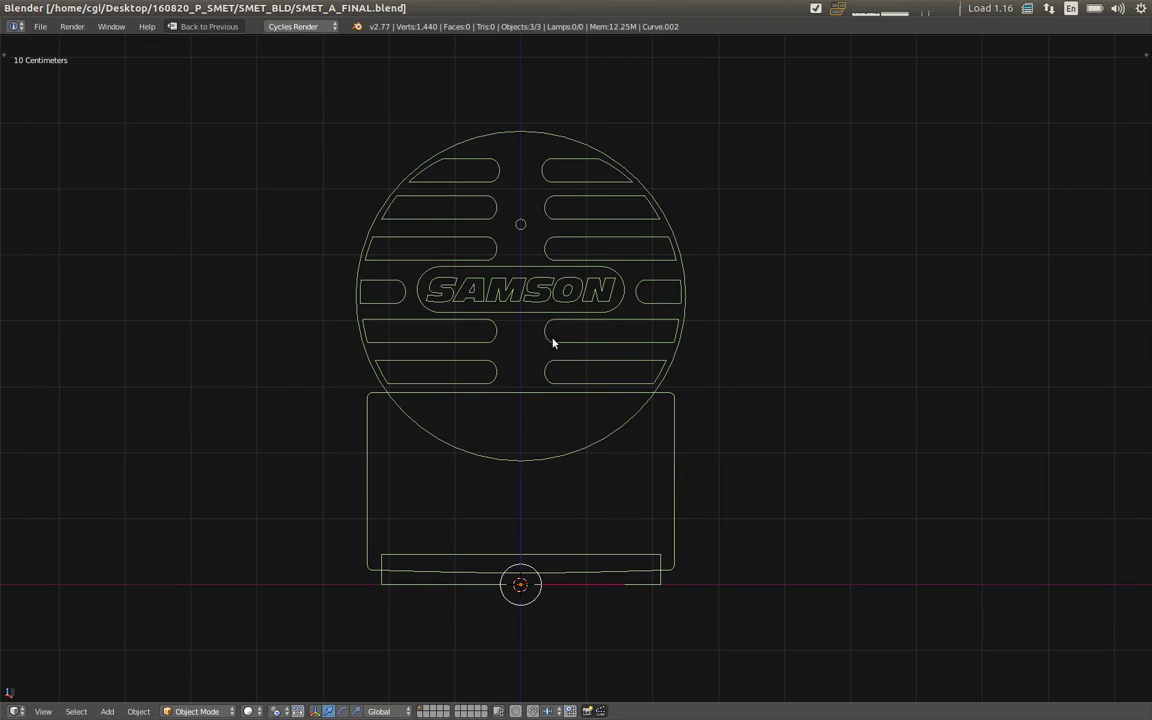
Step: Show the full modelling layout with the outliner and rename the ball and slots curve as SMET_BP_BALL
key(shift+Tab)
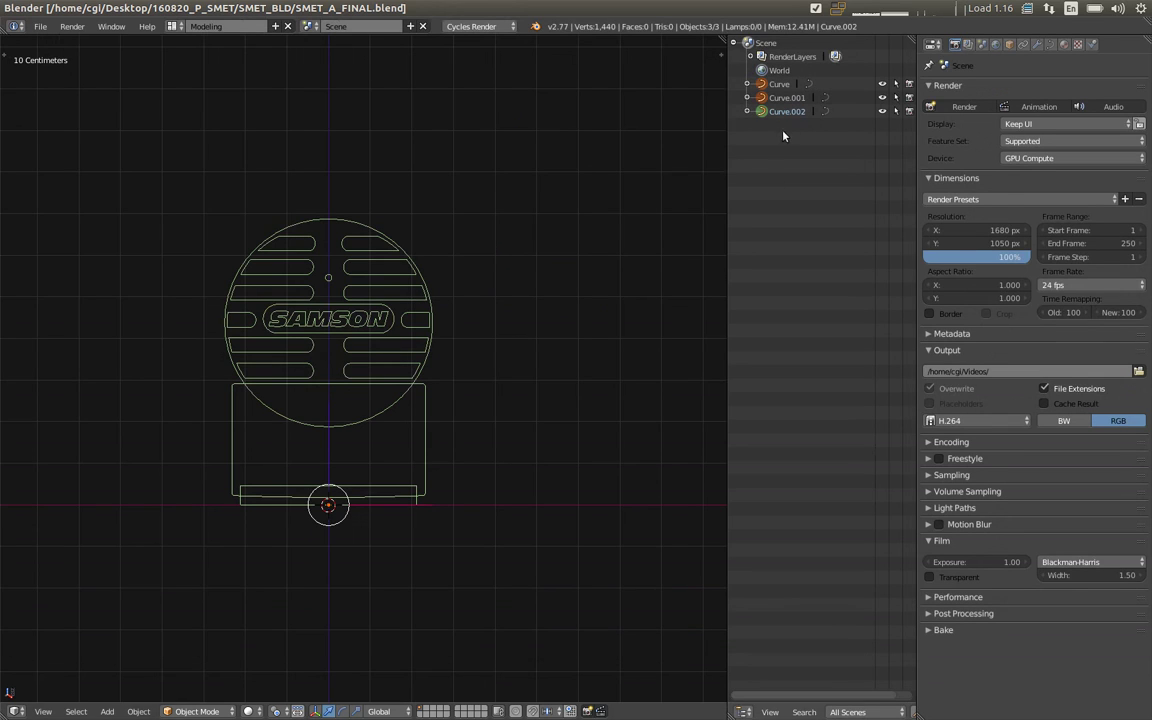
right_click(341, 292)
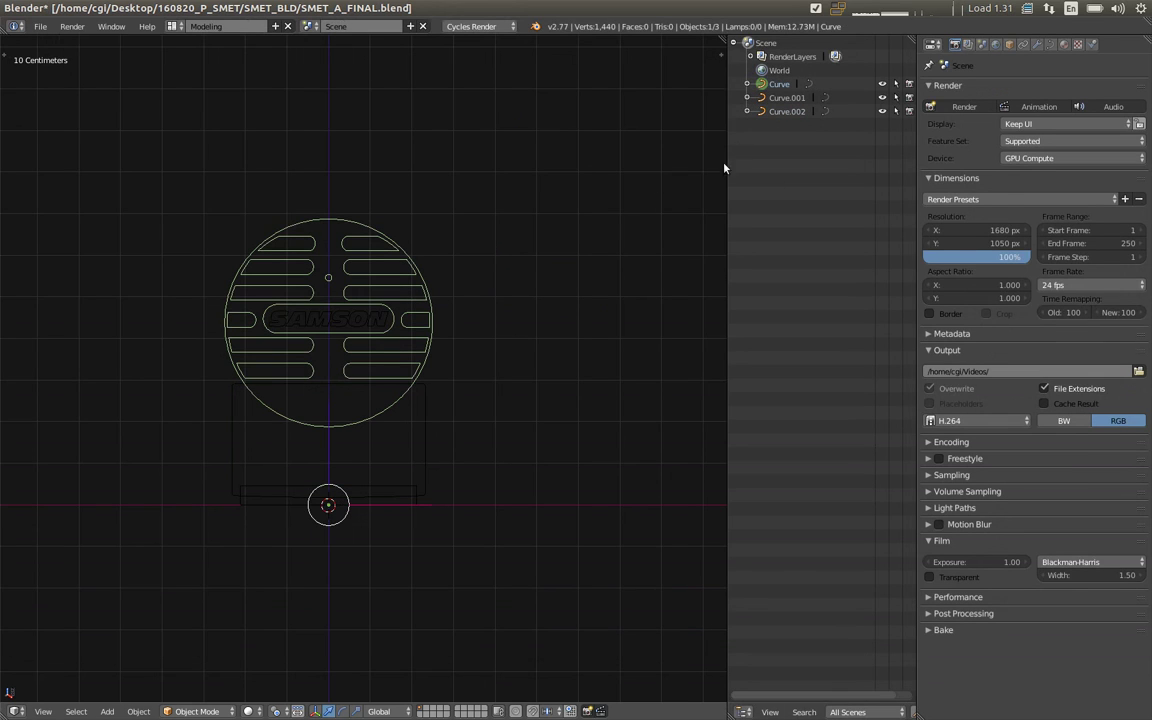
double_click(774, 85)
text(SMET_A)
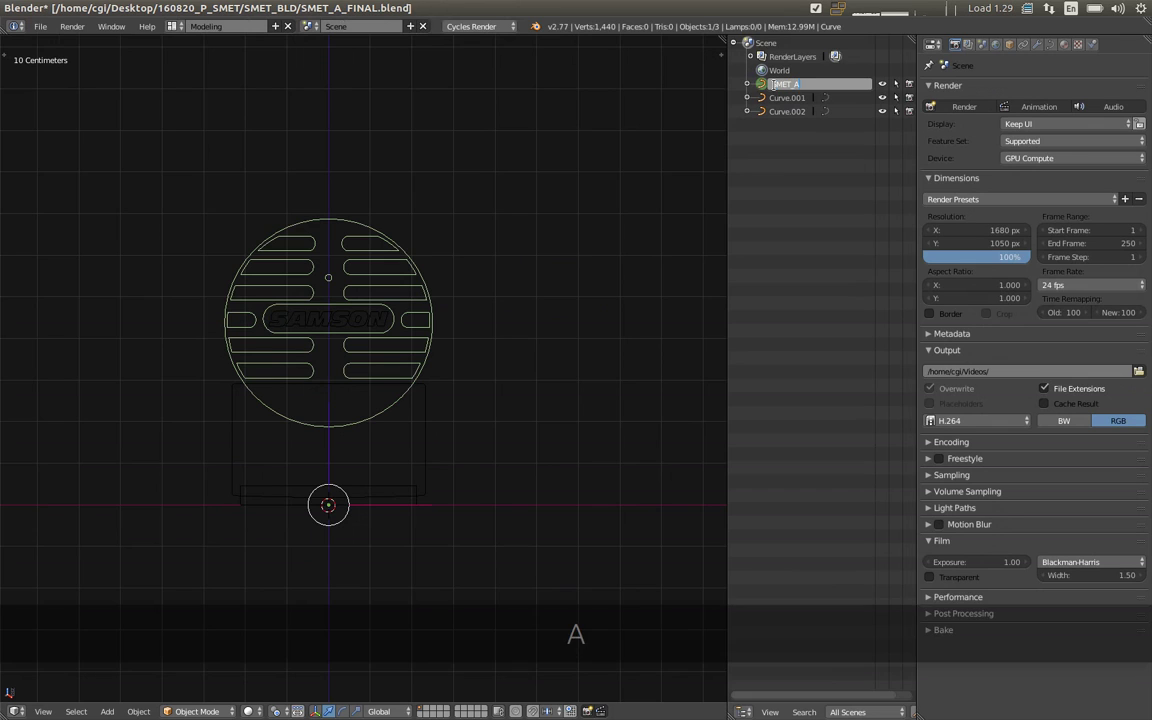
key(BackSpace)
text(B)
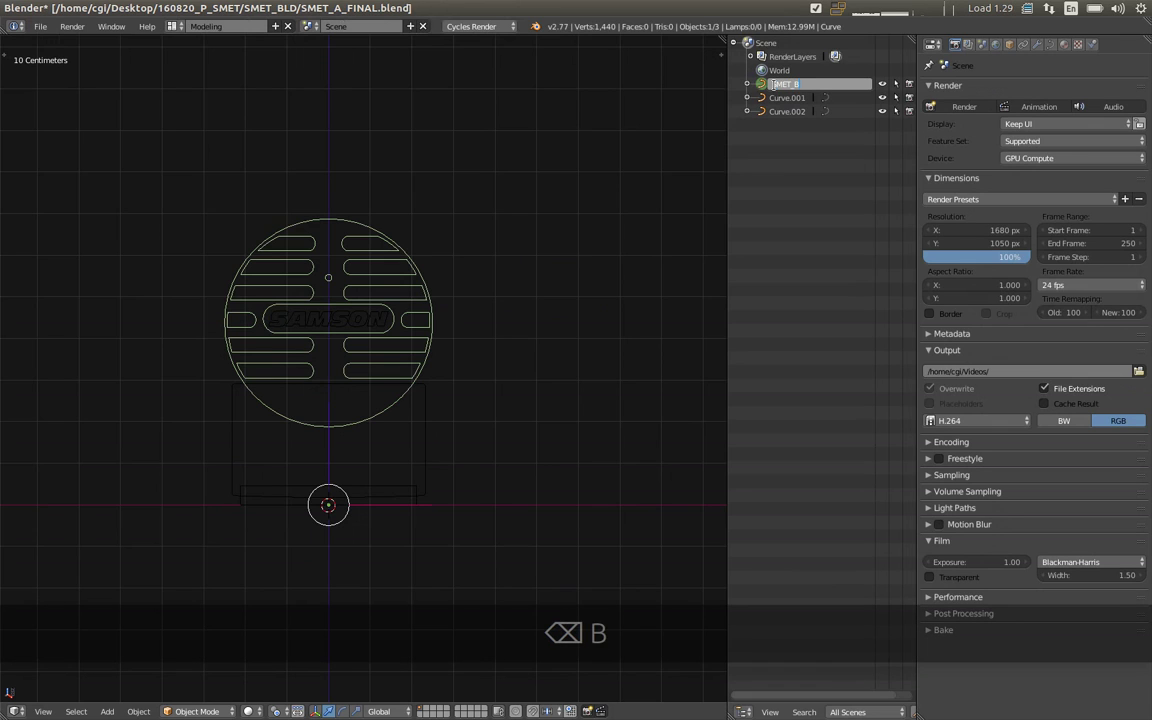
text(P_BALL)
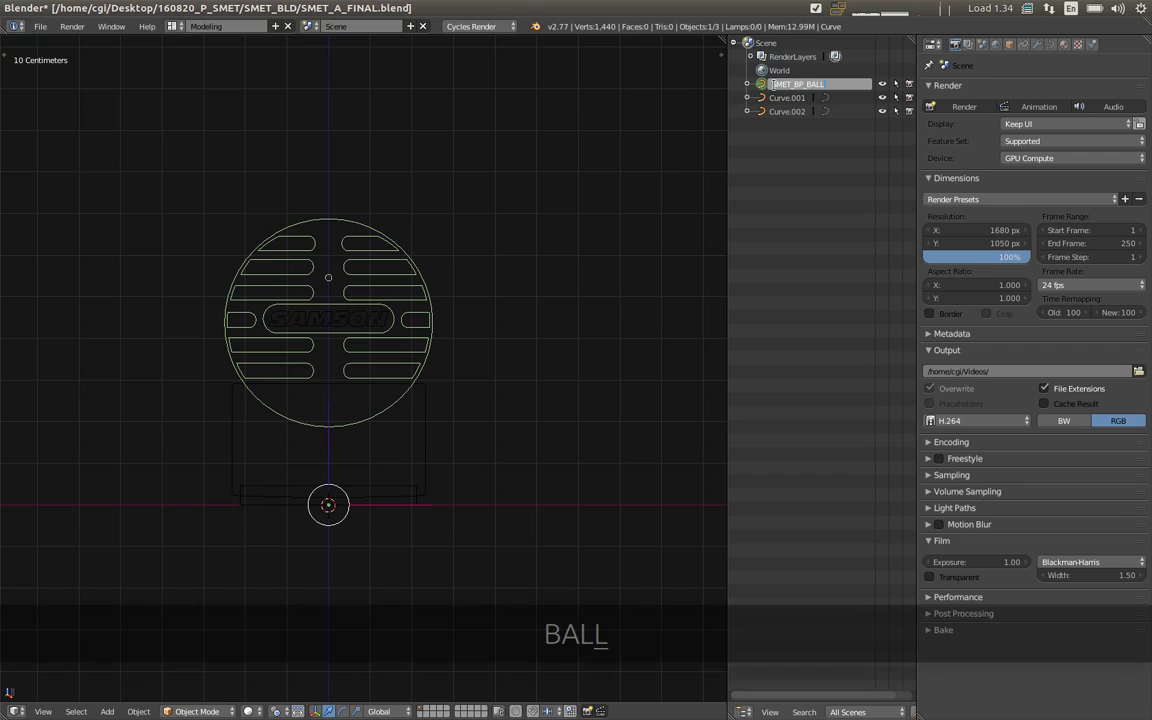
key(Return)
Step: Rename the SAMSON lettering curve as SMET_BP_LOGO in the outliner
right_click(370, 317)
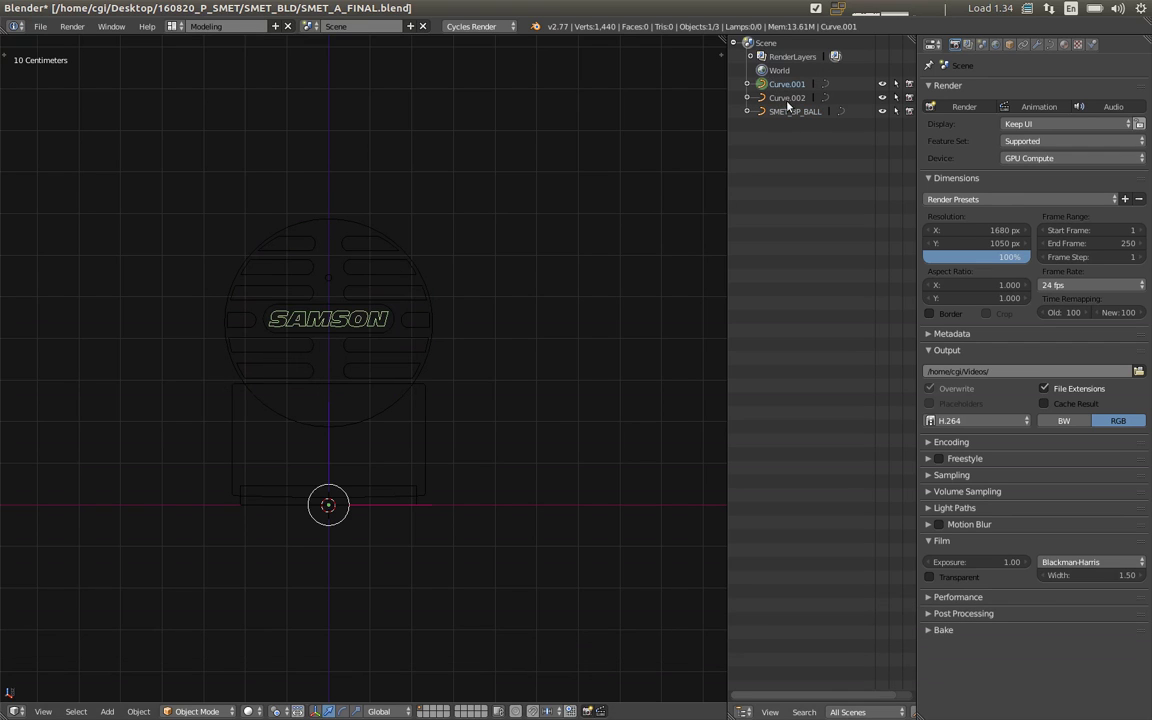
double_click(788, 87)
text(SMET_)
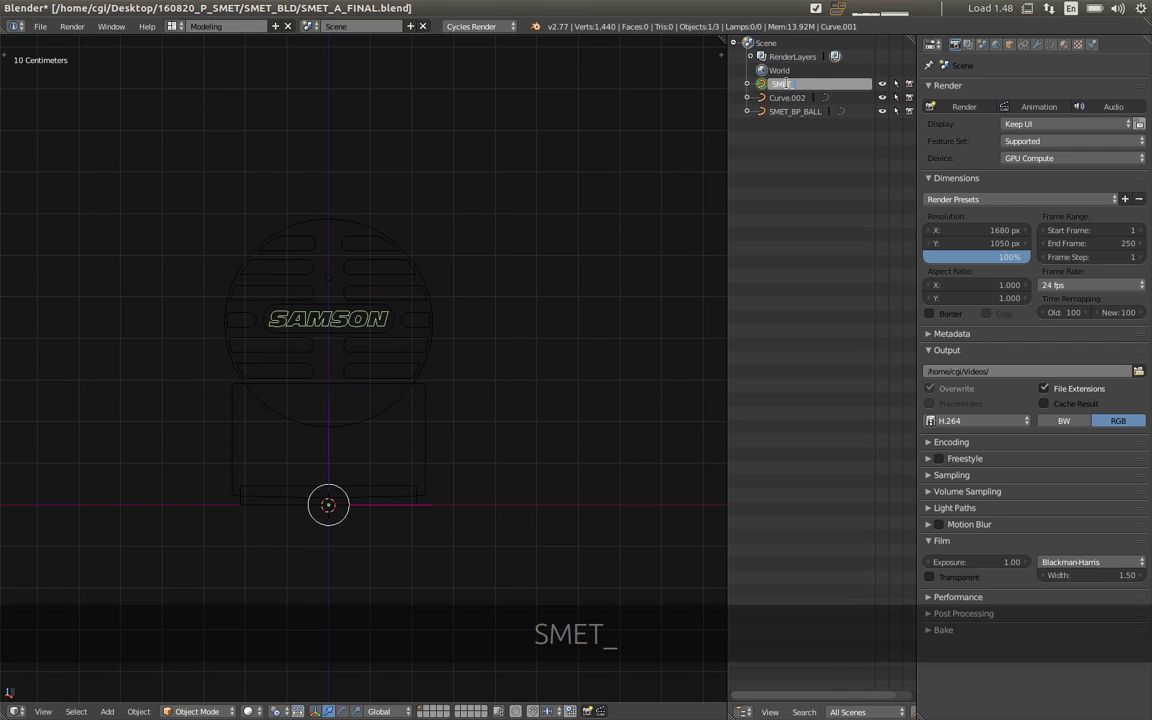
text(BP_LOGO)
key(Return)
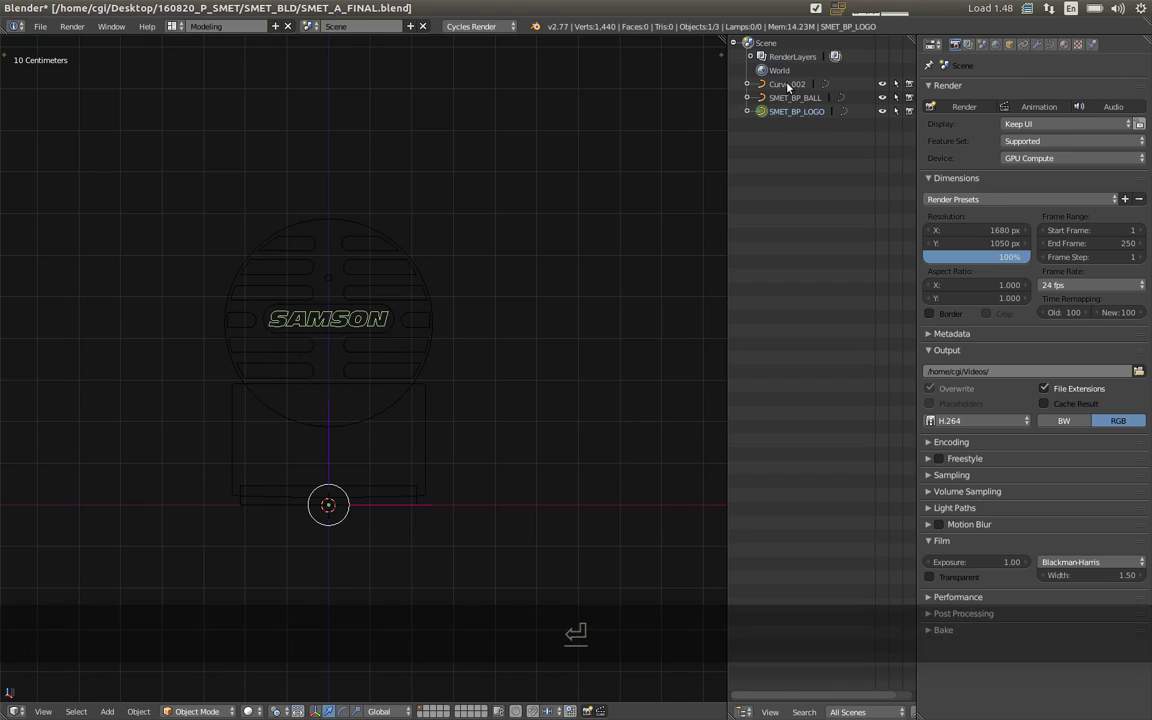
Step: Rename the curve of the microphone's base as SMET_BP_BASE in the outliner
right_click(424, 442)
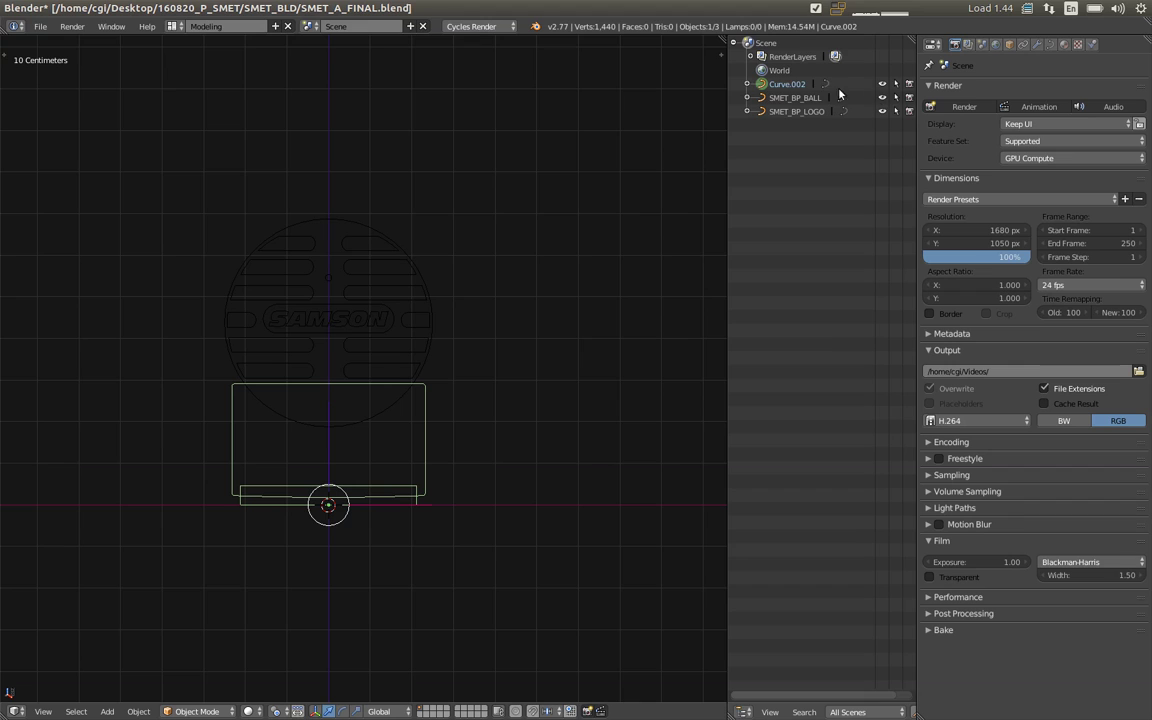
double_click(786, 84)
text(SMET_BP_BASE)
key(Return)
Step: Select all three blueprint curves, maximise the 3D view again and save SMET_A_FINAL.blend
right_click(362, 380)
key(a)
key(a)
key(shift+Tab)
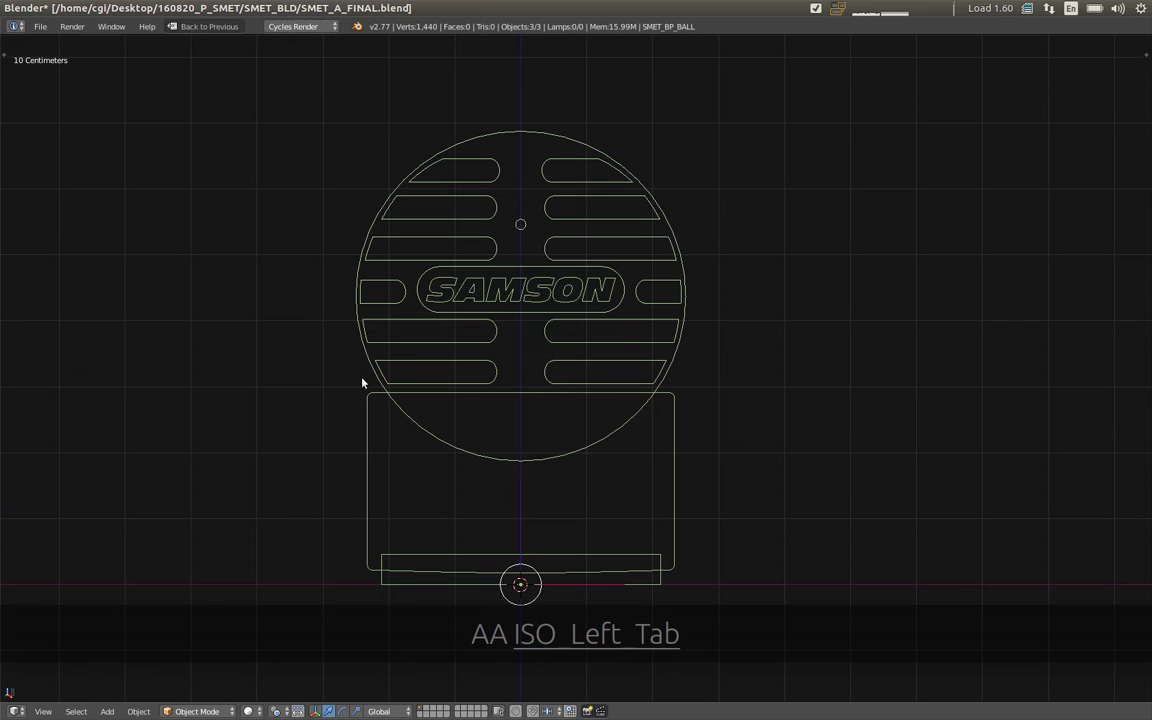
key(ctrl+s)
Step: Open SMET_A_BALL.blend from the SMET_BLD_A folder
click(146, 26)
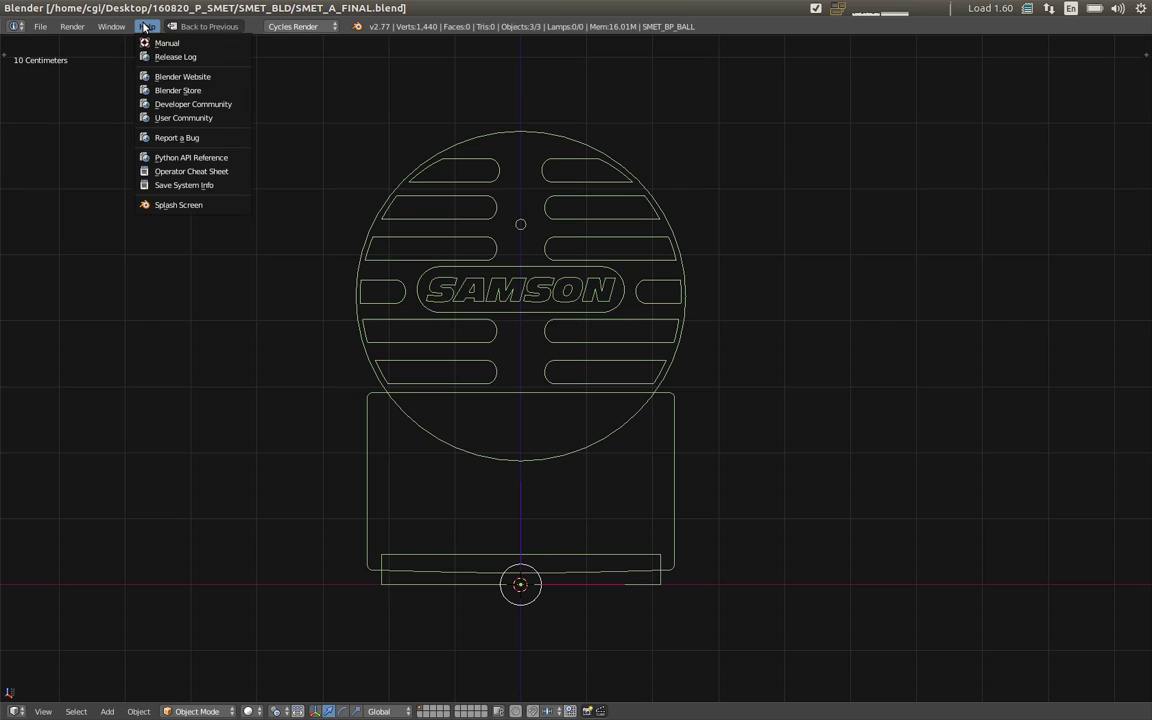
click(145, 27)
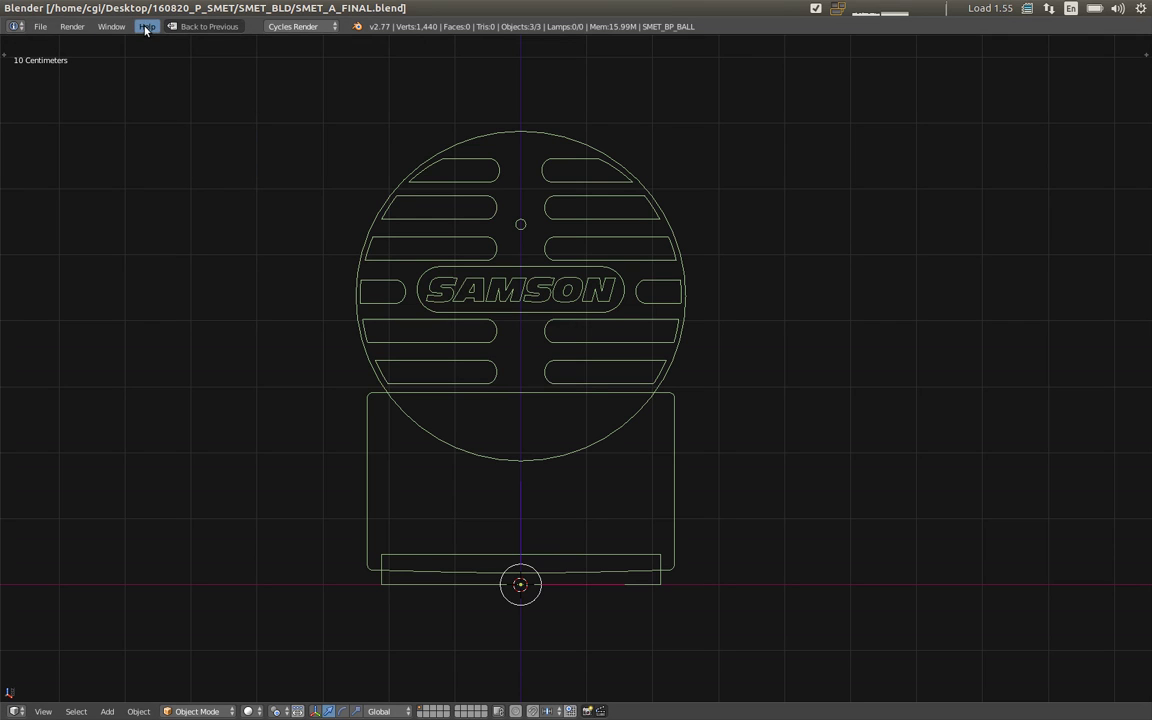
click(48, 55)
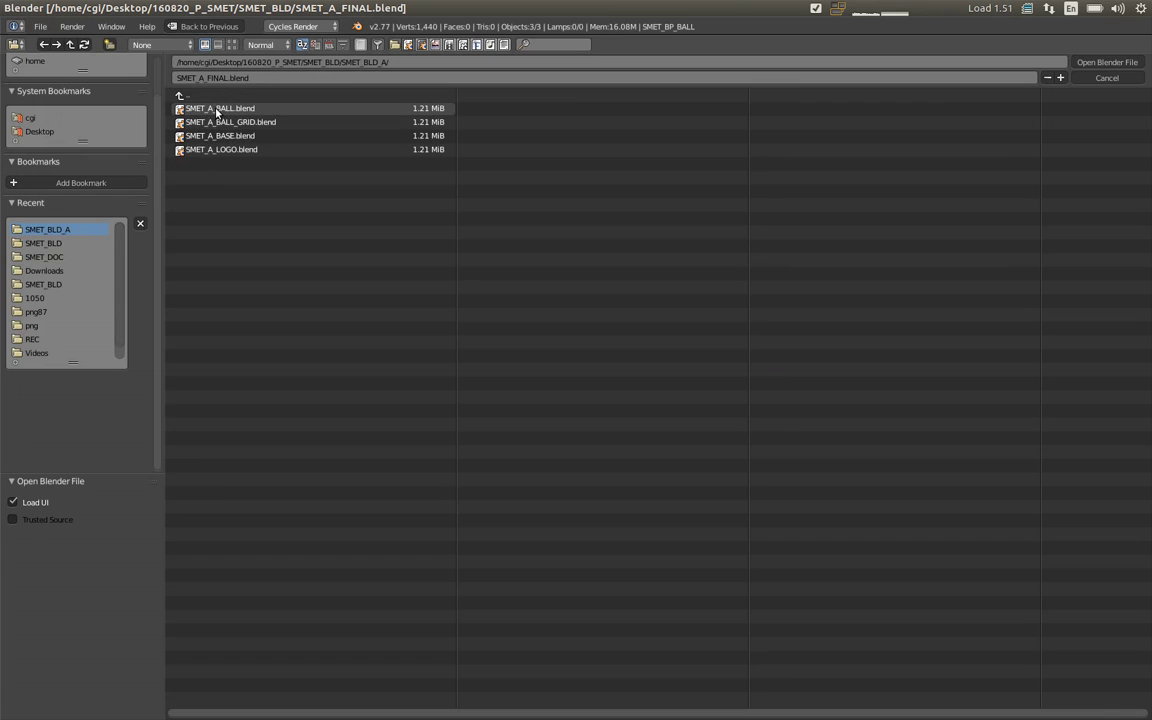
double_click(217, 109)
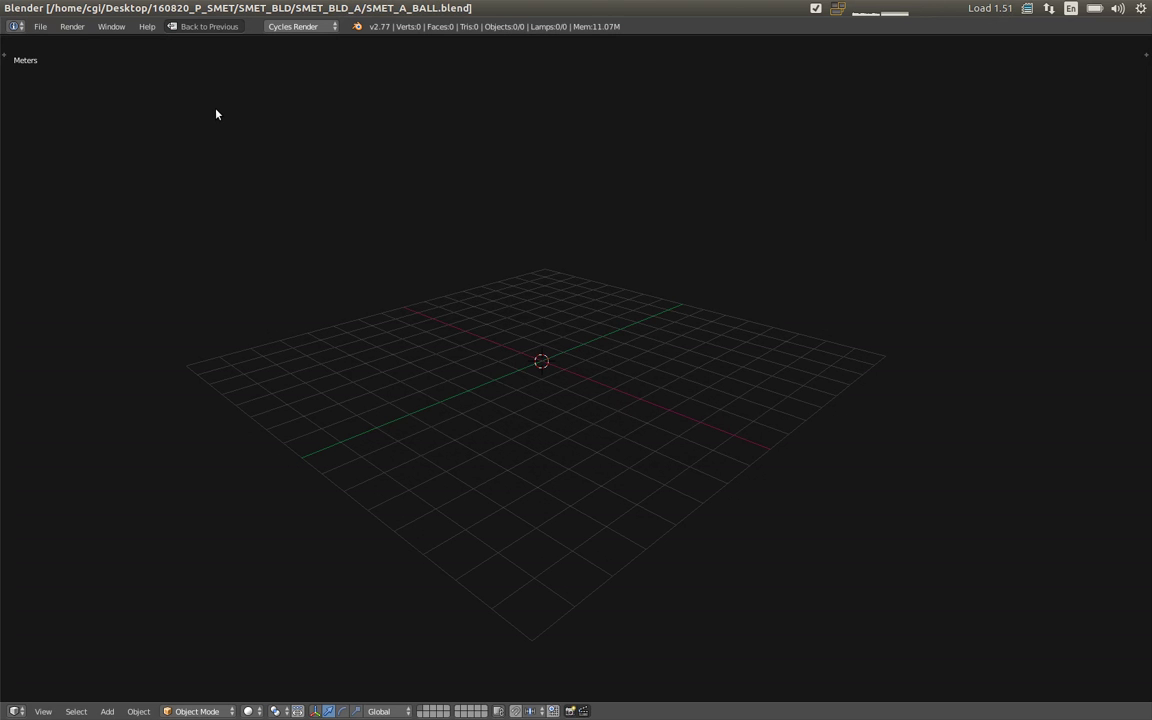
Step: Link the SMET_BP_BALL object from SMET_A_FINAL.blend into the ball file
click(40, 26)
click(128, 231)
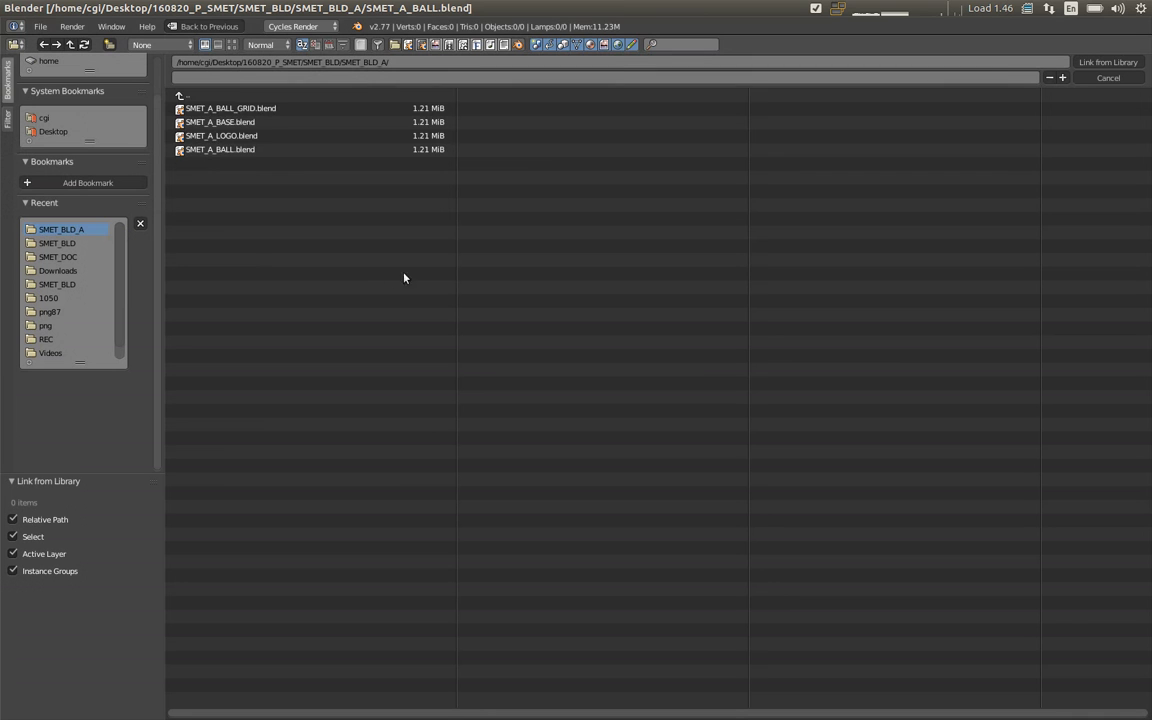
click(186, 94)
click(229, 128)
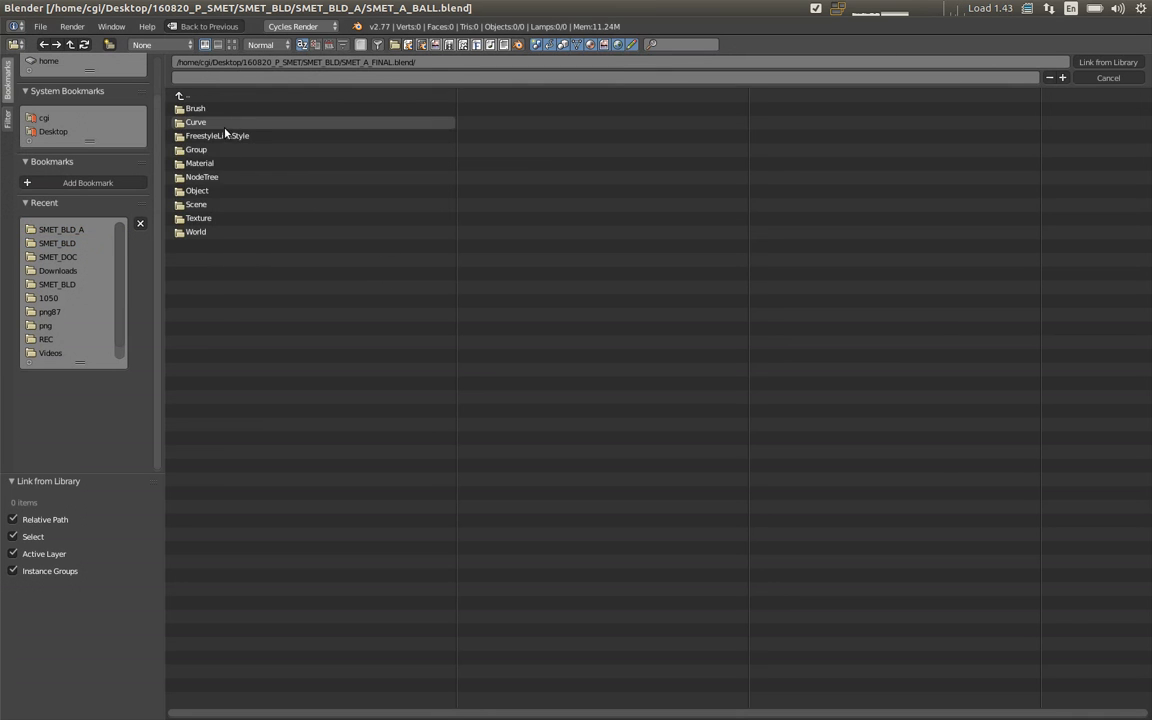
click(216, 188)
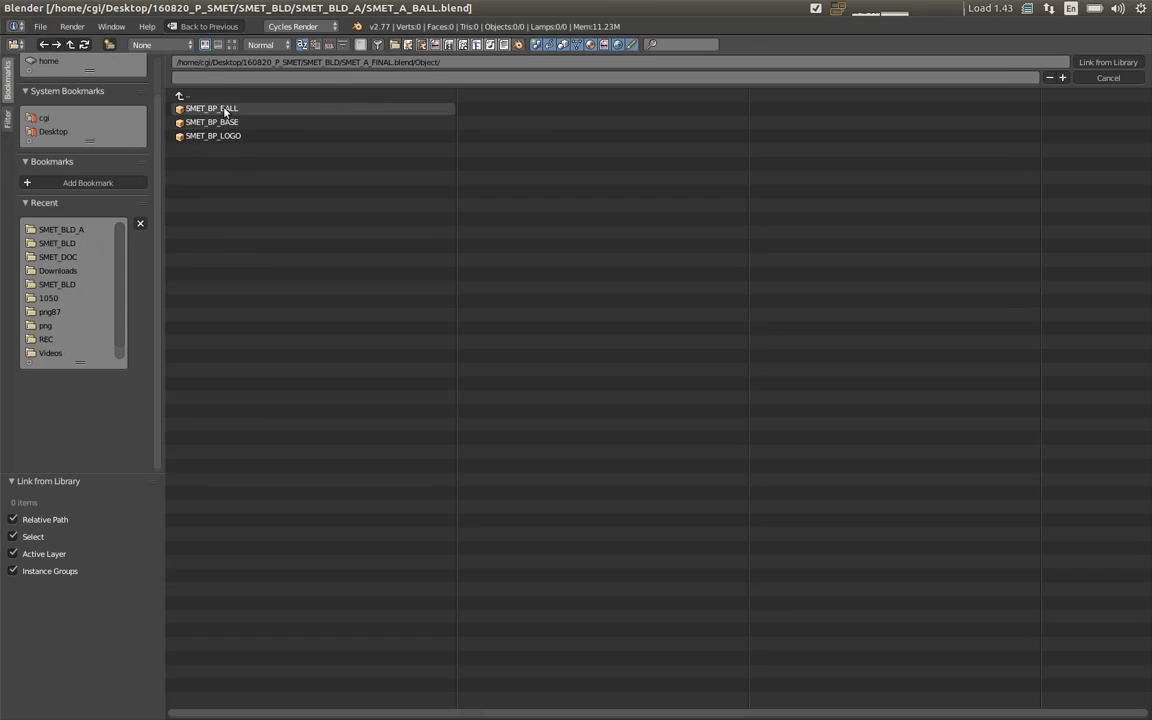
click(211, 108)
click(1110, 62)
Step: Try to move the linked ball blueprint away from its place
key(KP_7)
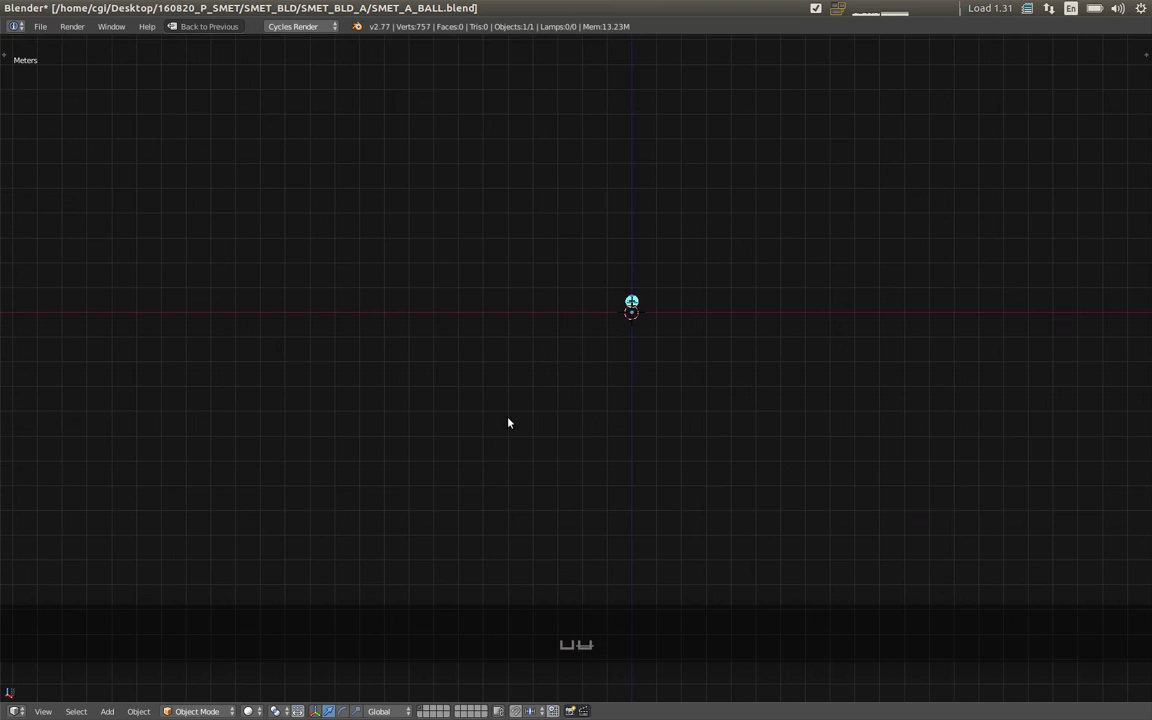
scroll(633, 334, up, 15)
right_click(537, 370)
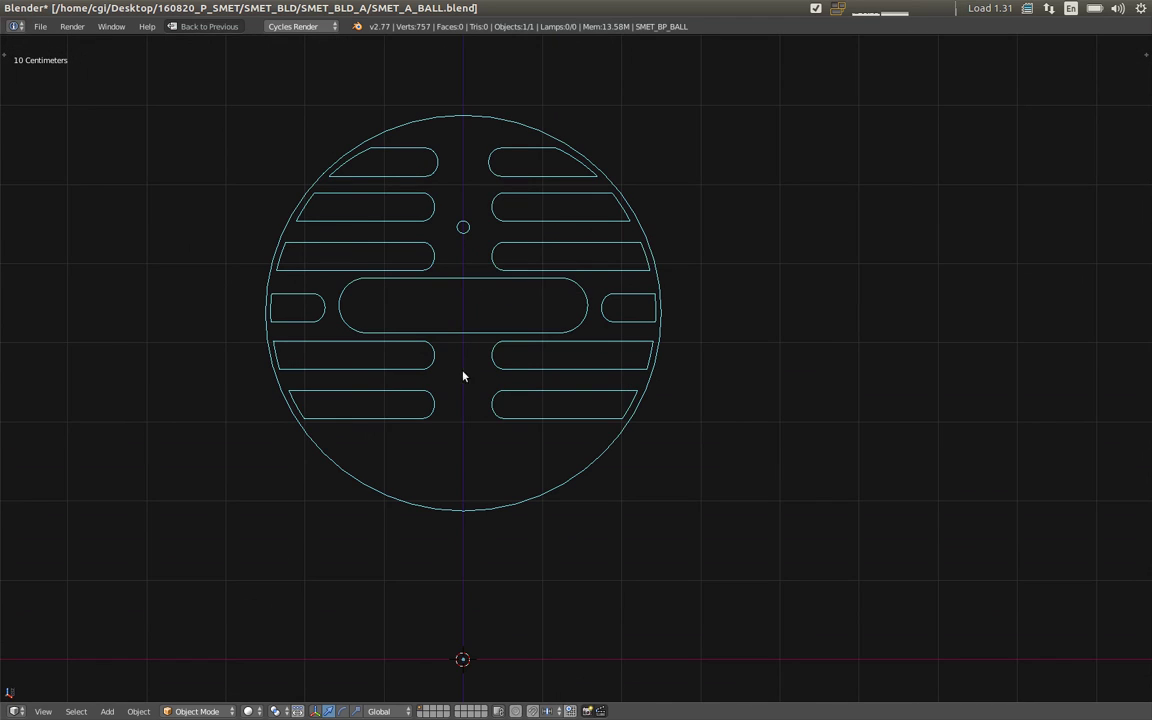
middle_drag(492, 416, 519, 433)
key(g)
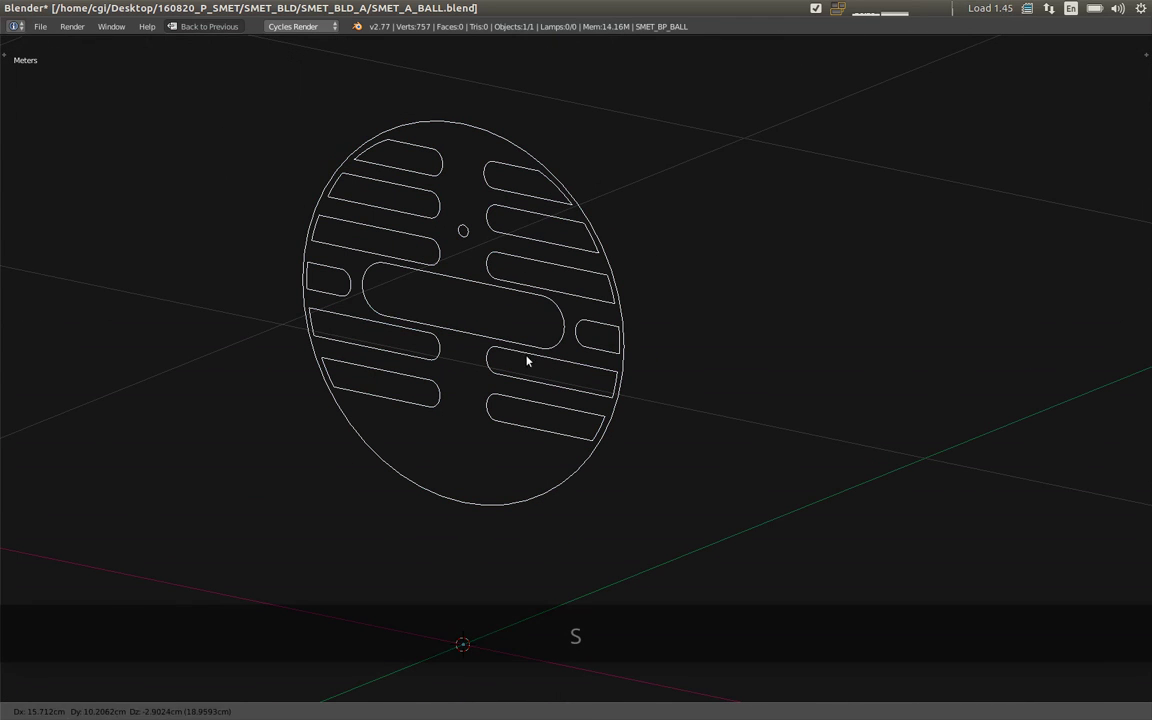
key(z)
key(space)
Step: Frame the ball blueprint in front view and save SMET_A_BALL.blend over the existing file
middle_drag(372, 398, 334, 403)
key(space)
scroll(381, 450, down, 3)
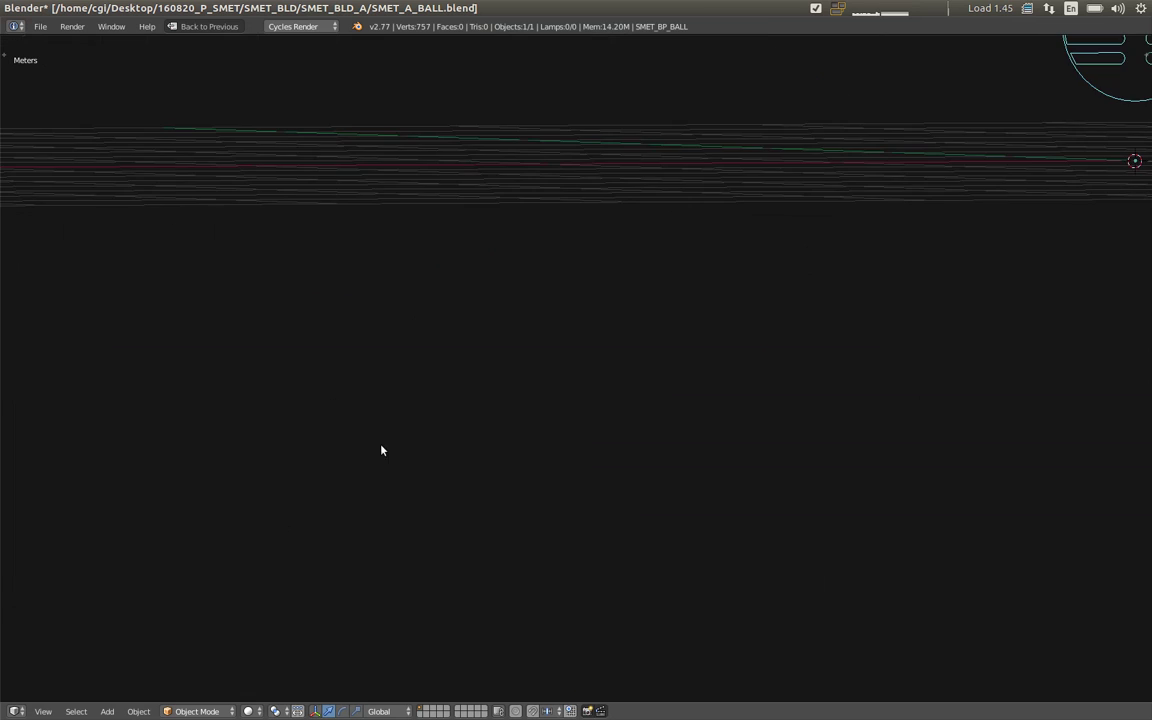
key(space)
key(space)
scroll(735, 284, down, 2)
key(space)
key(space)
scroll(730, 252, up, 4)
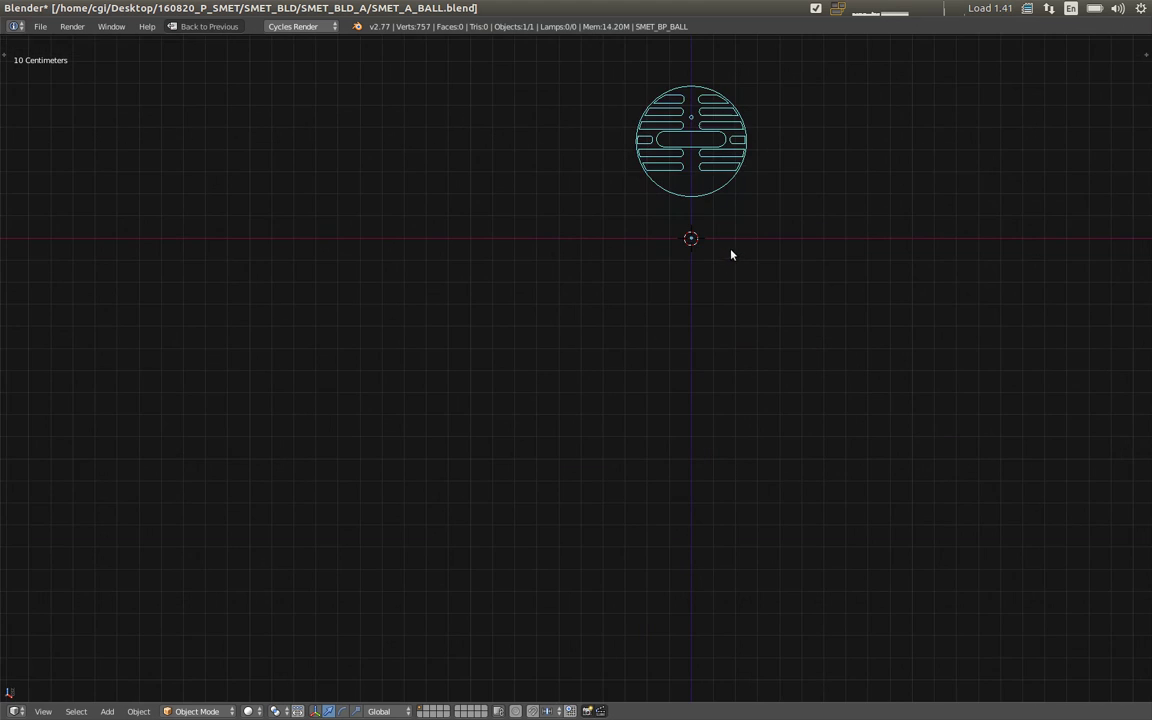
shift+middle_drag(758, 155, 604, 355)
scroll(604, 355, up, 6)
key(ctrl+s)
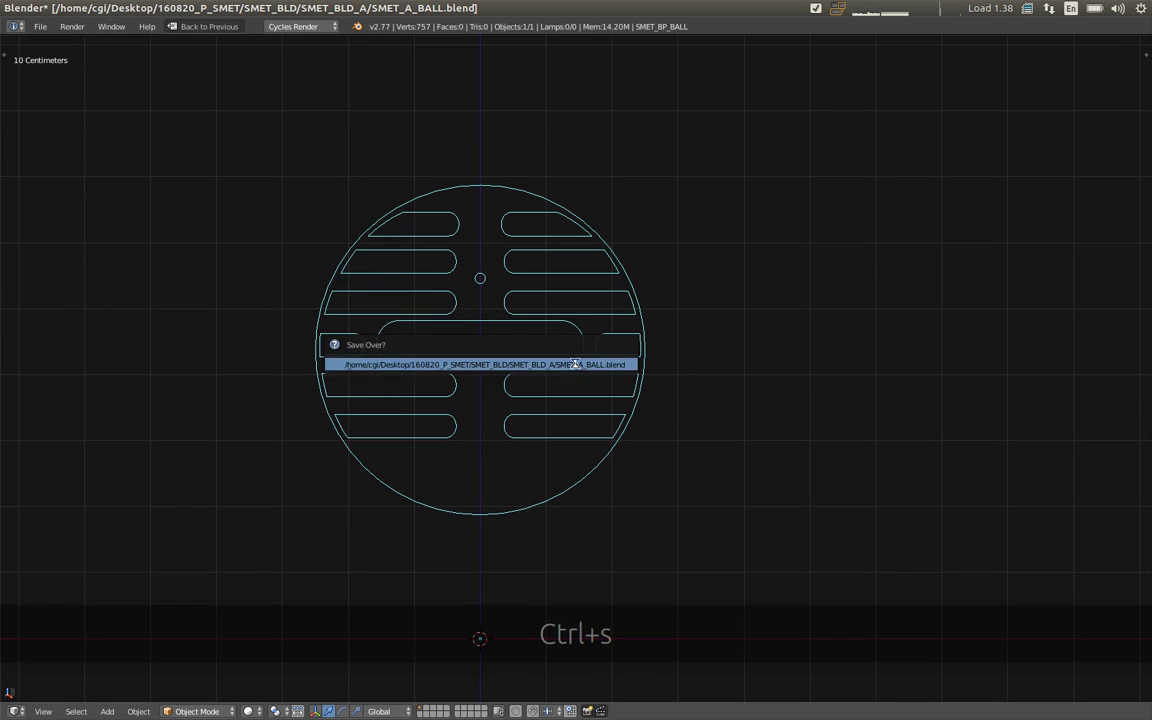
Step: Open SMET_A_BALL_GRID.blend and link the SMET_BP_BALL object from SMET_A_FINAL.blend into it
click(40, 26)
click(50, 65)
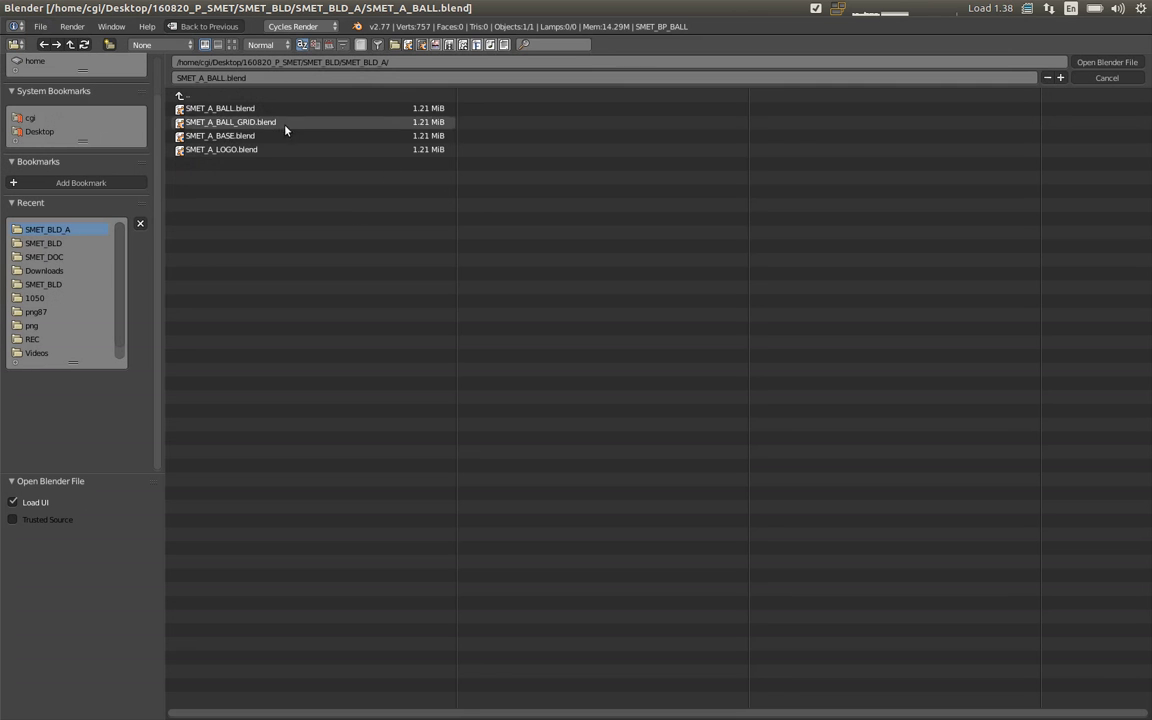
double_click(257, 124)
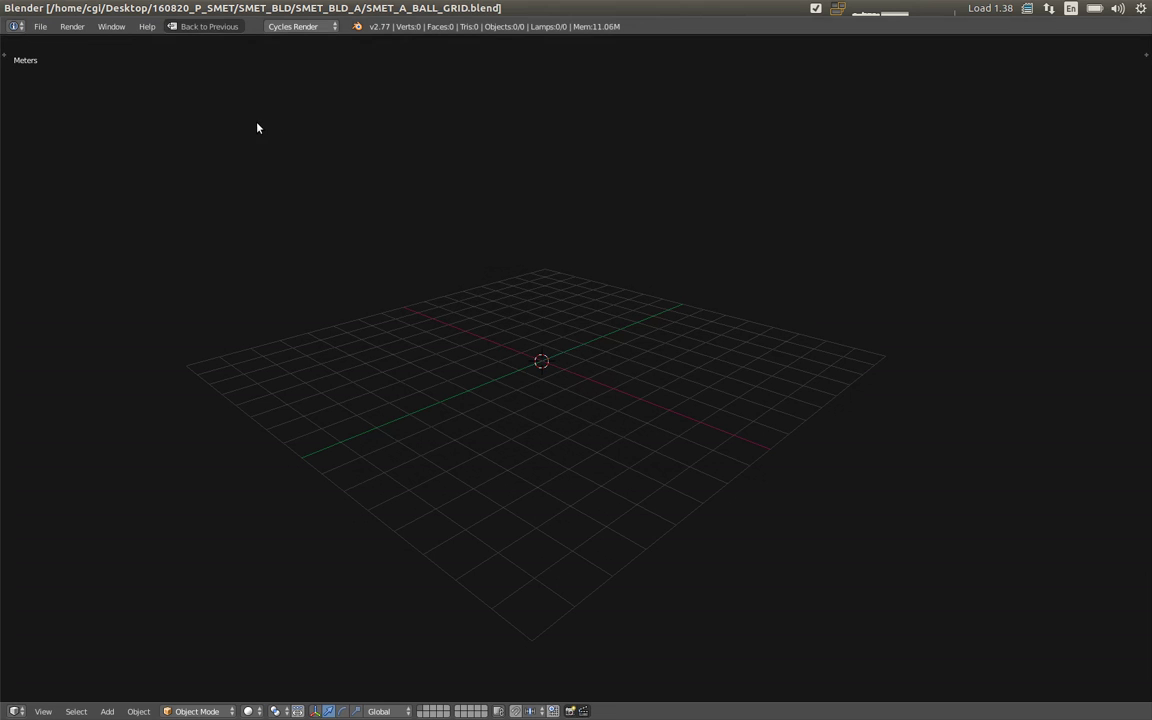
click(40, 26)
click(130, 226)
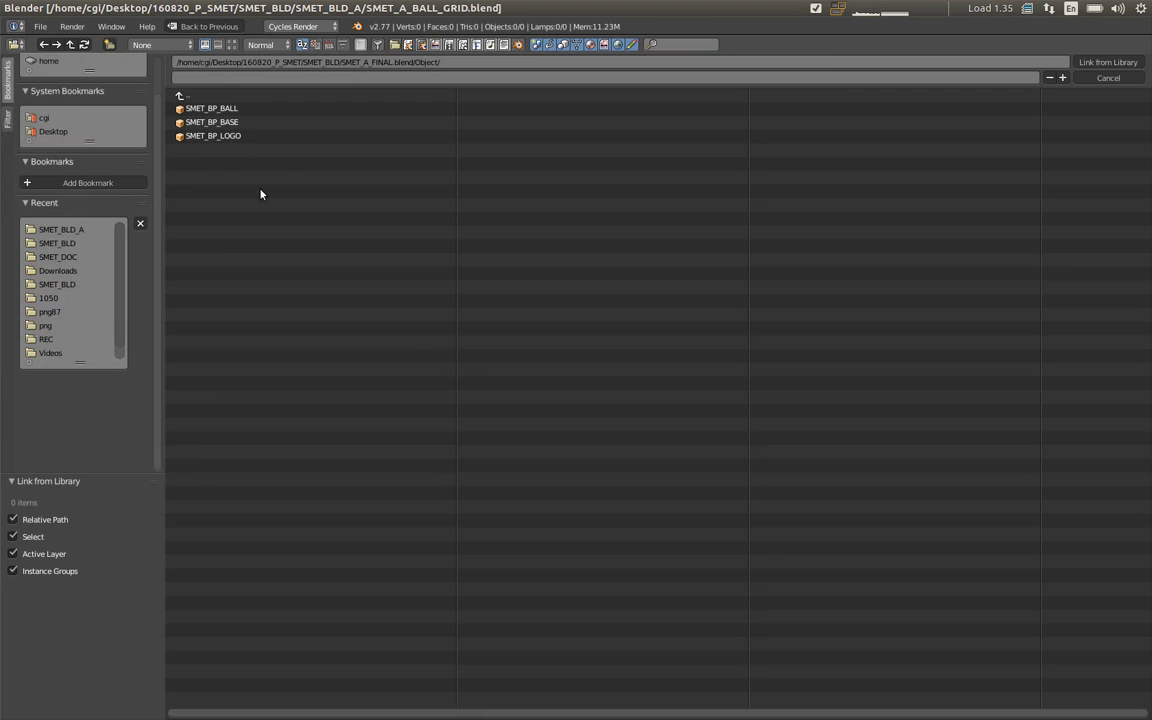
double_click(205, 104)
Step: Frame the linked blueprint in front view and save SMET_A_BALL_GRID.blend over the existing file
key(KP_7)
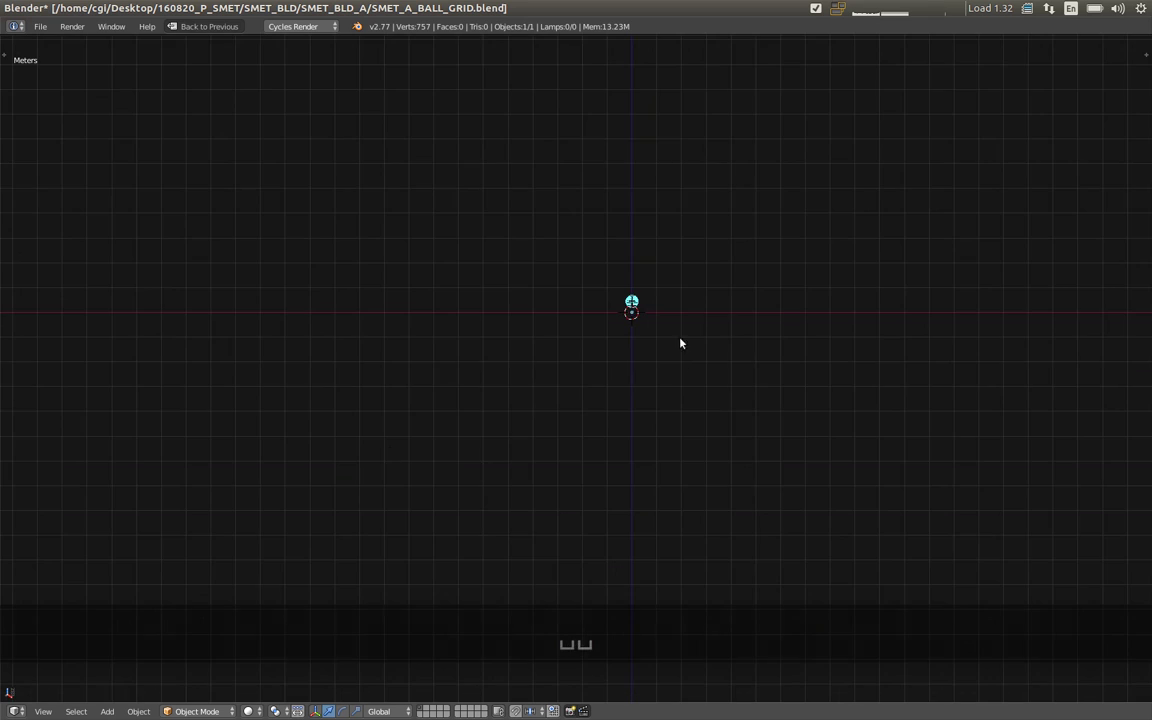
key(KP_Decimal)
scroll(502, 385, up, 4)
key(ctrl+s)
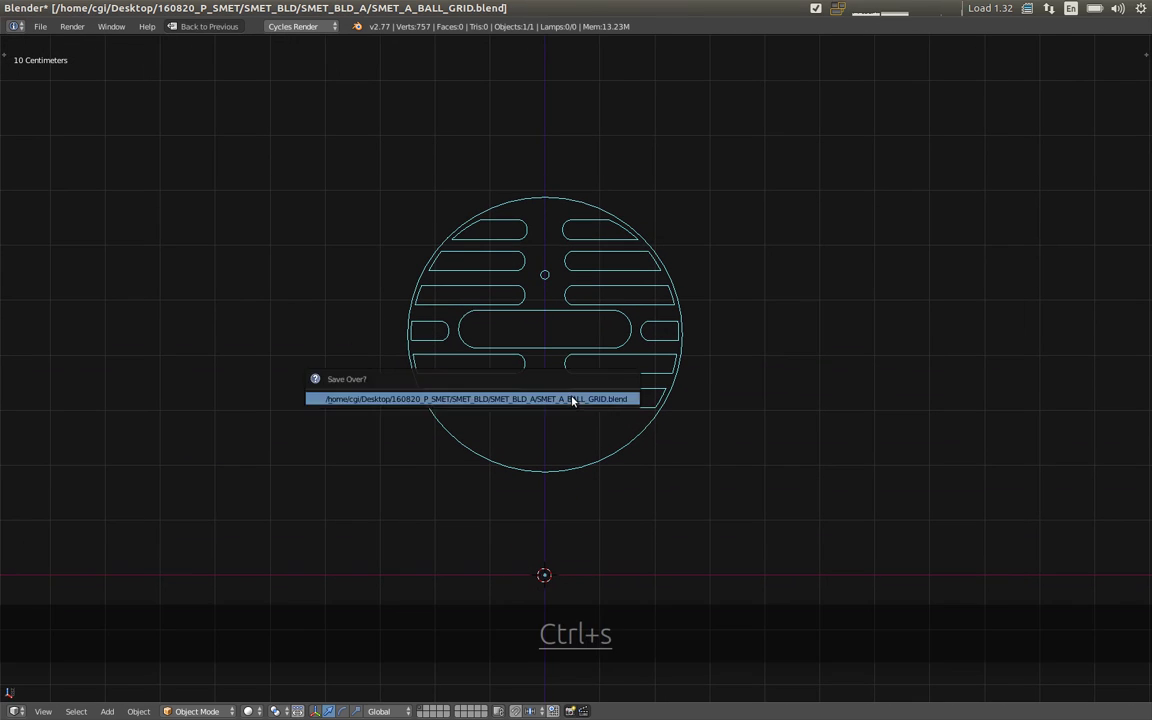
click(543, 402)
Step: Open SMET_A_BASE.blend and link the SMET_BP_BASE object from SMET_A_FINAL.blend into it
click(40, 26)
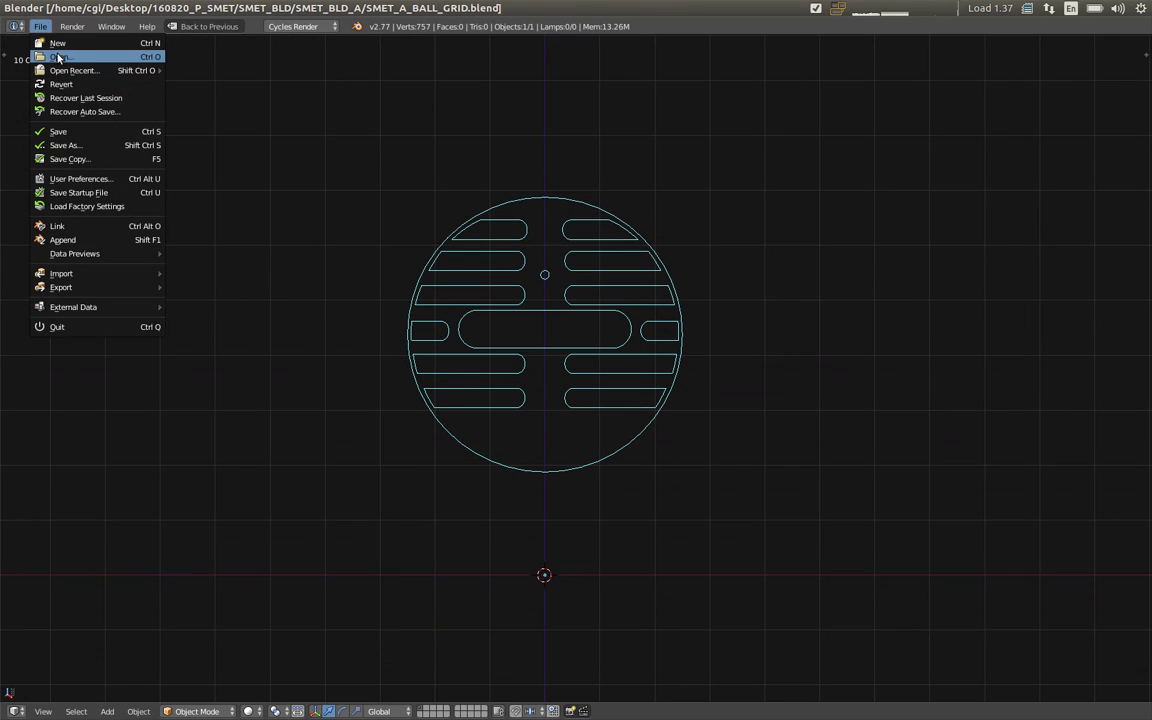
click(58, 57)
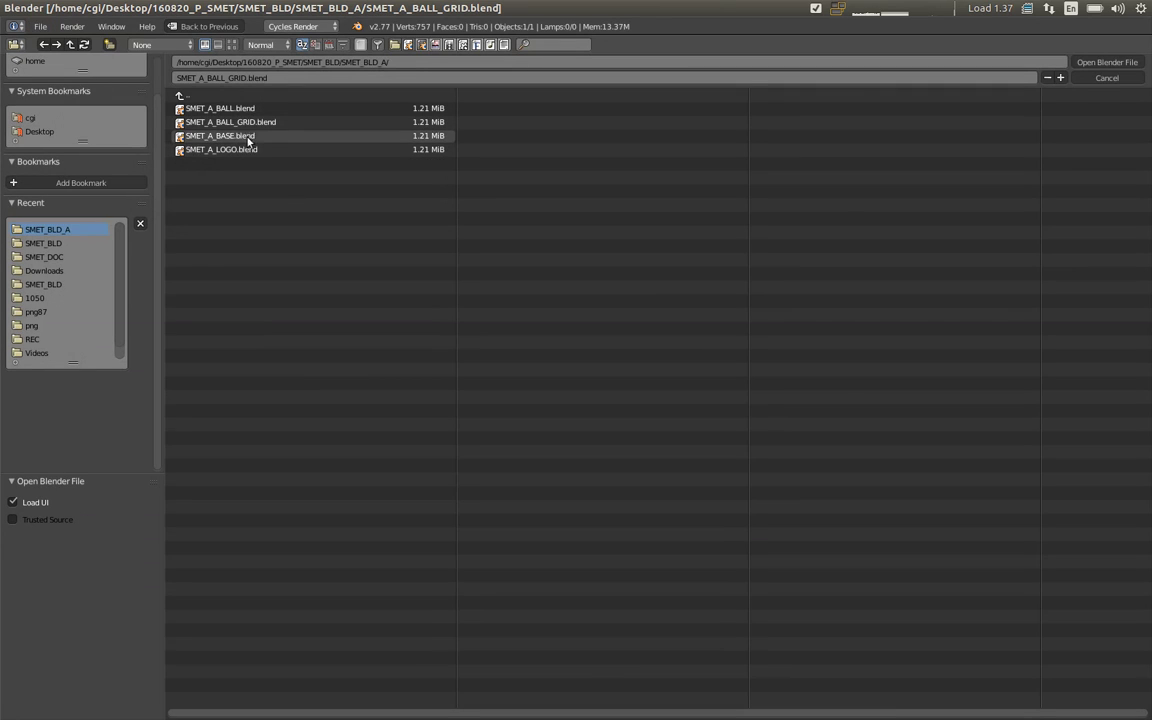
double_click(248, 141)
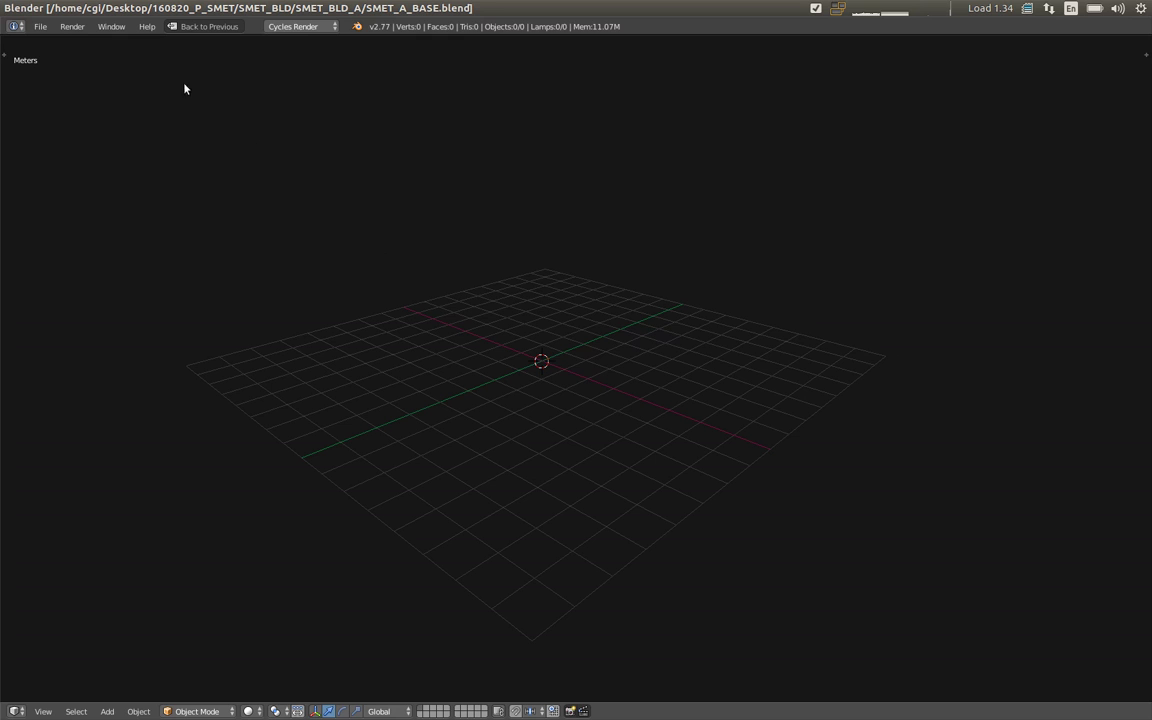
click(40, 26)
click(60, 217)
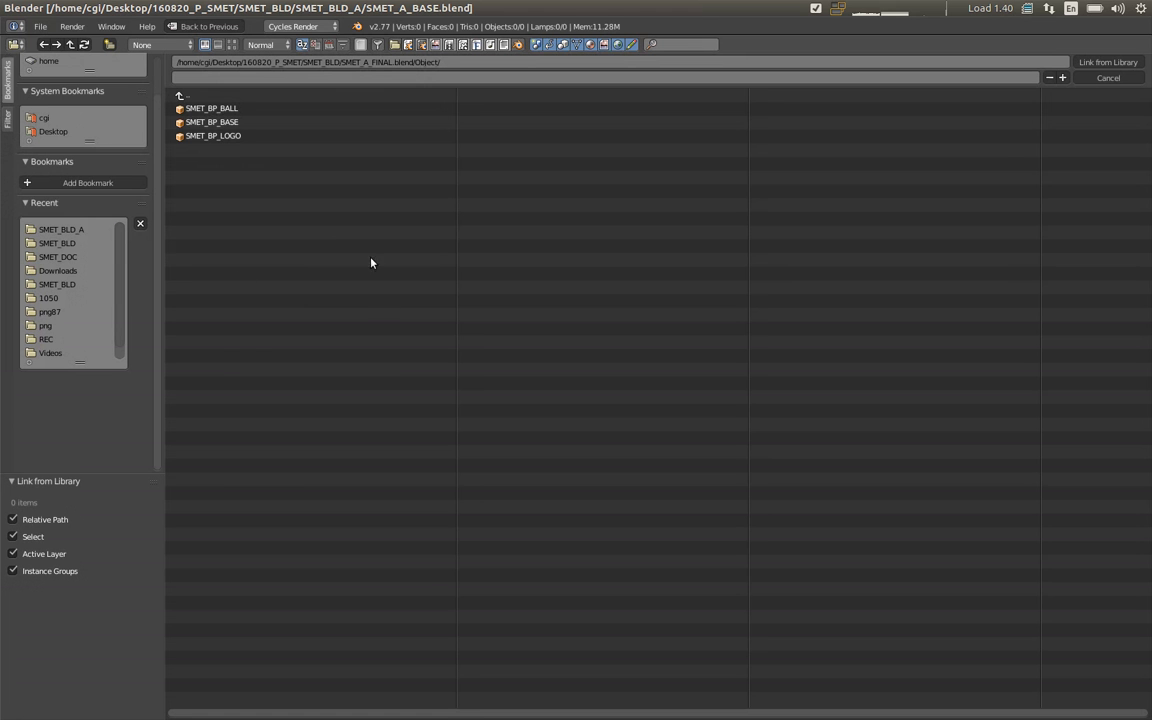
double_click(211, 121)
Step: Frame the linked base blueprint in front view and save SMET_A_BASE.blend over the existing file
key(ctrl+alt+q)
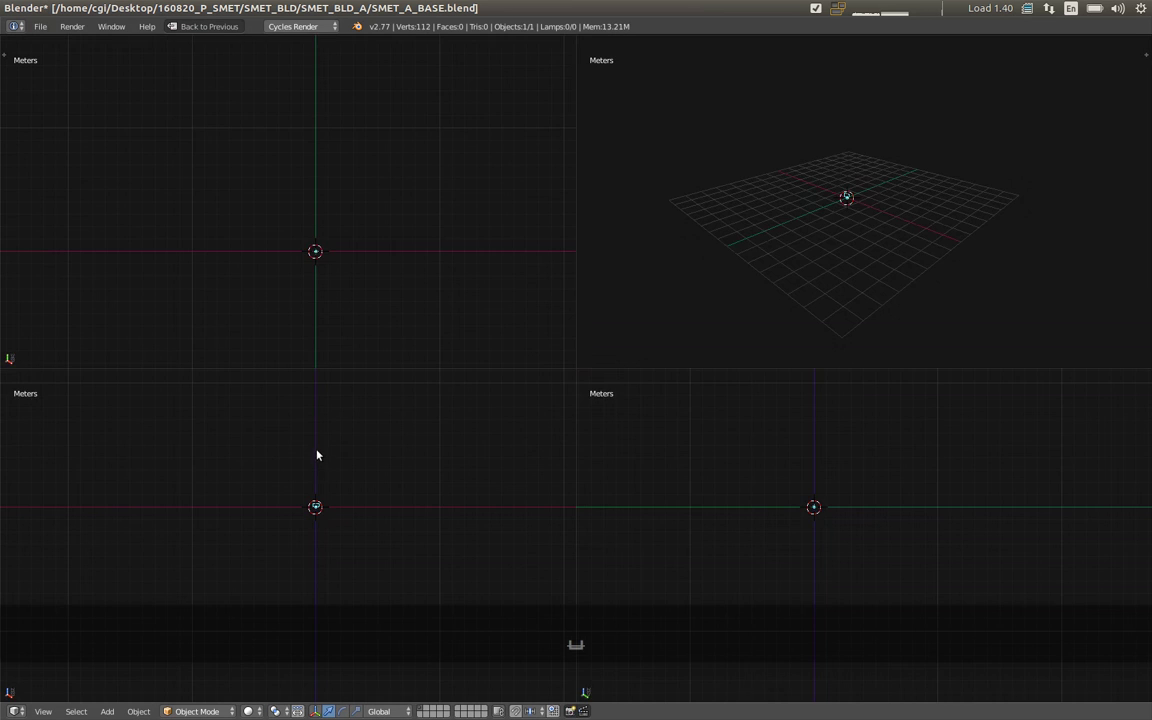
key(ctrl+alt+q)
key(s)
drag(605, 268, 661, 331)
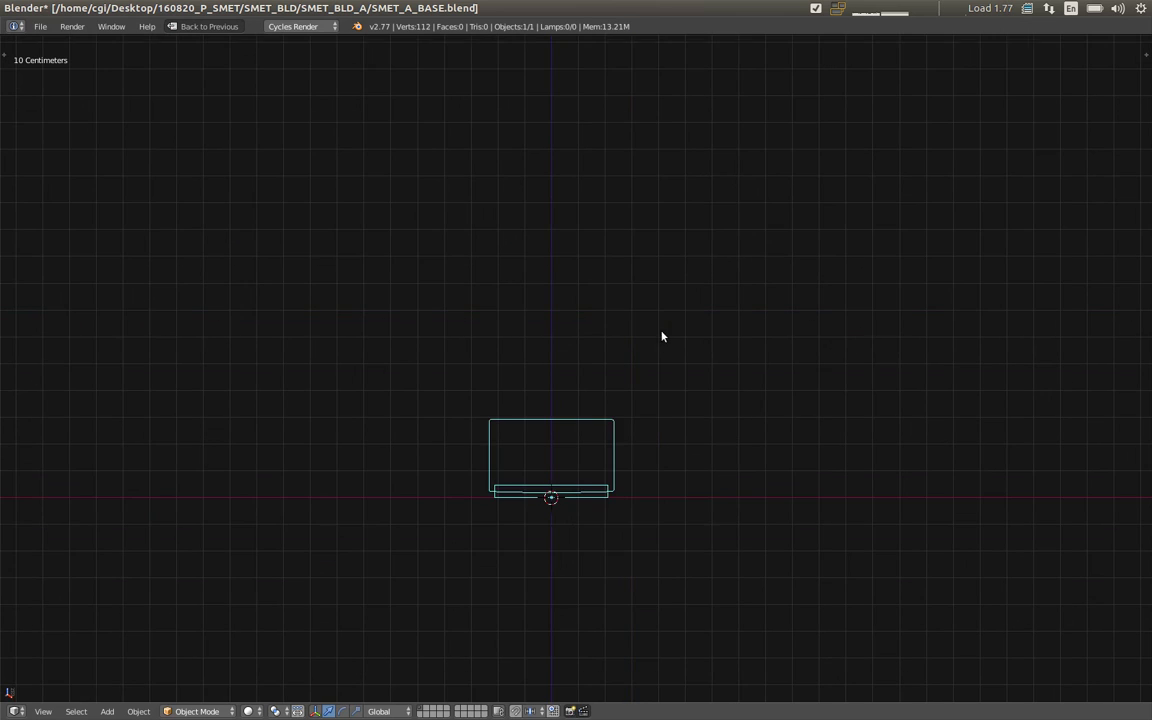
scroll(530, 511, up, 4)
mouse_move(588, 519)
shift+middle_down()
mouse_move(549, 488)
mouse_move(568, 509)
shift+middle_up()
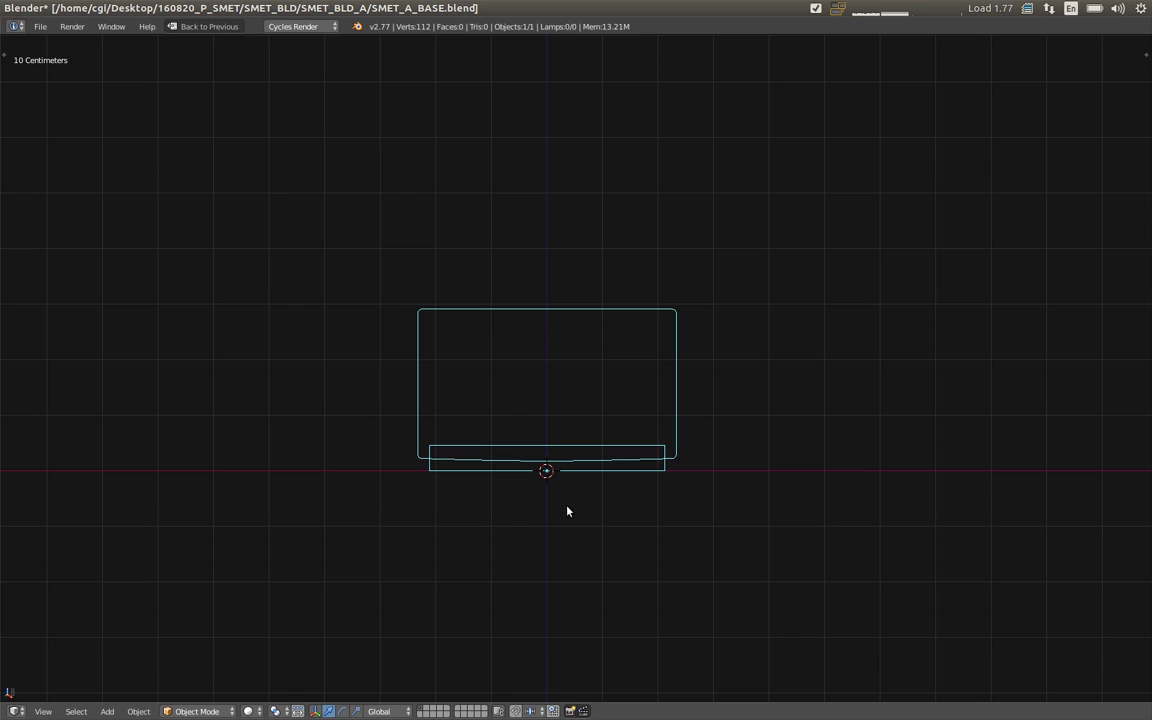
key(ctrl+s)
Step: Open SMET_A_LOGO.blend and link the SMET_BP_LOGO object from SMET_A_FINAL.blend into it
click(40, 26)
click(50, 62)
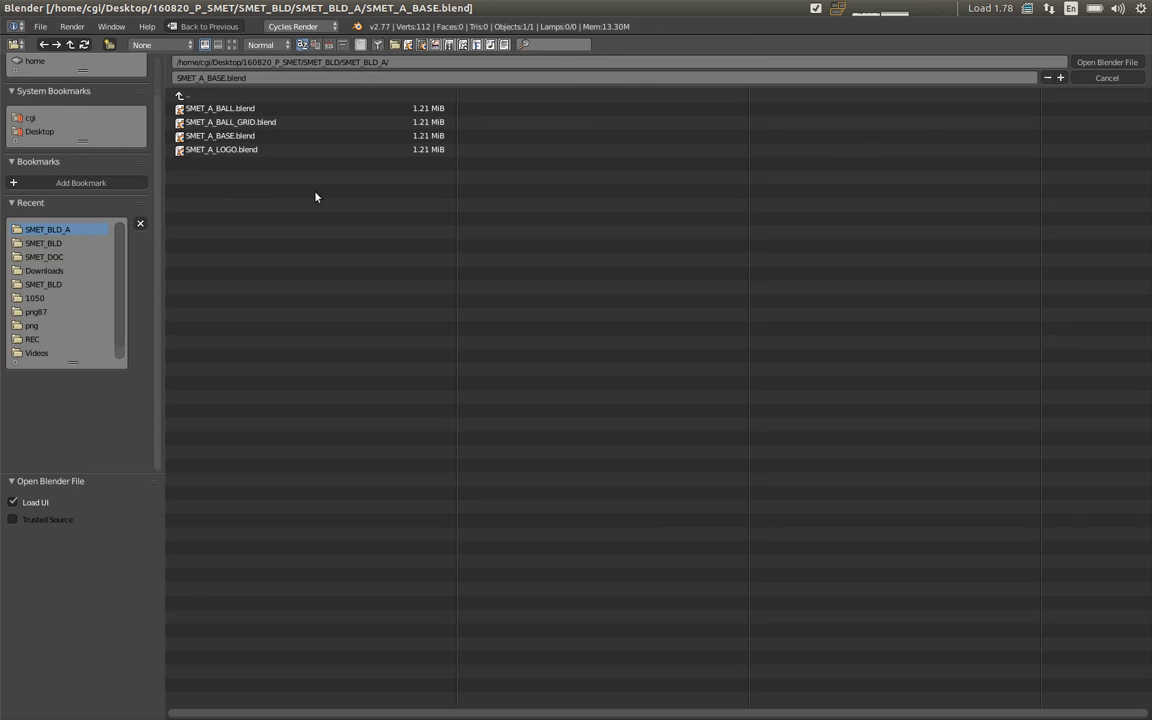
double_click(215, 149)
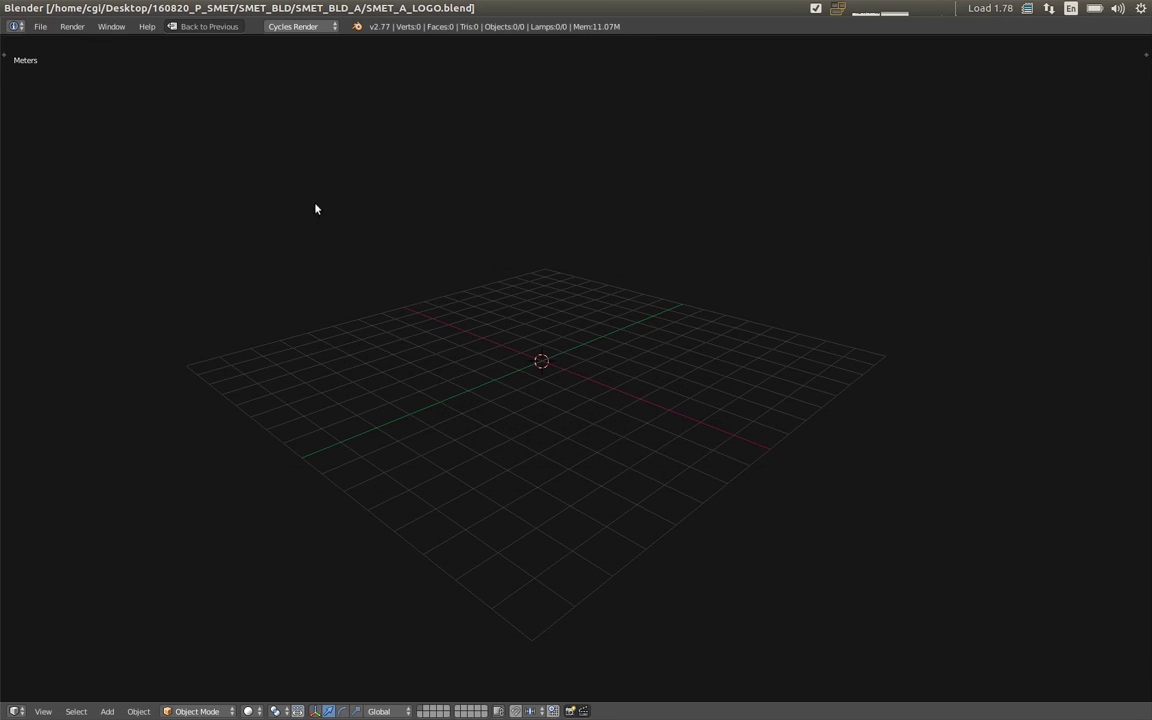
click(40, 26)
click(135, 225)
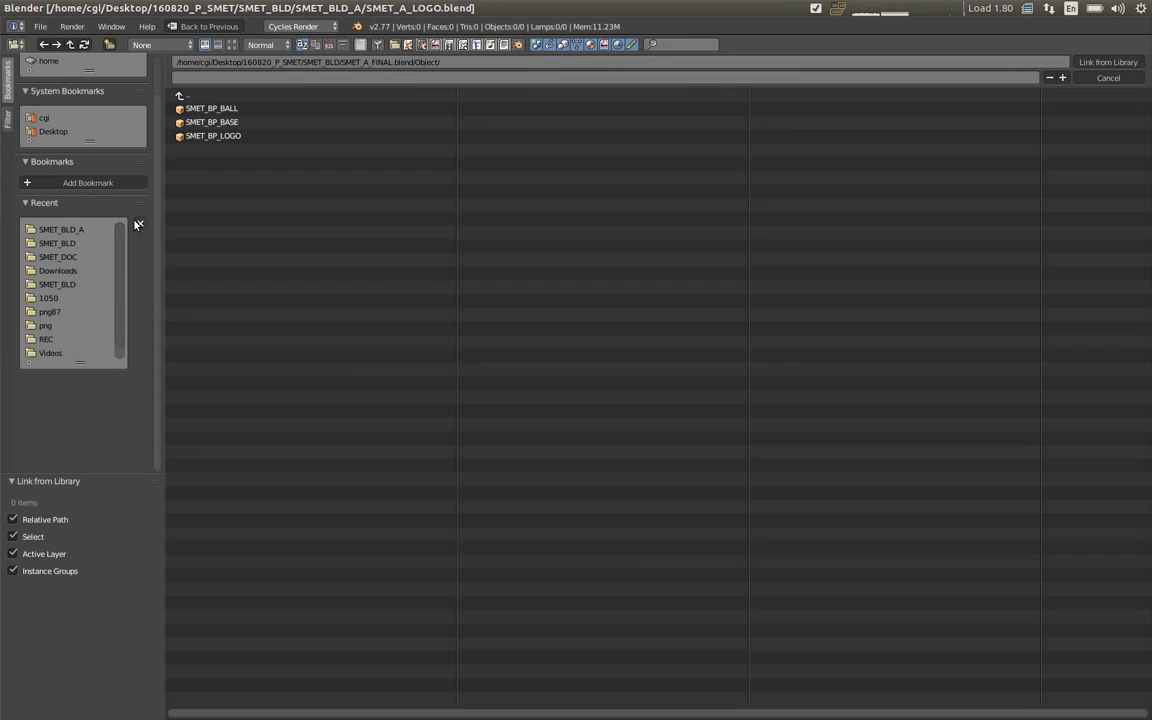
double_click(200, 123)
Step: Frame the SAMSON logo blueprint in front view and save SMET_A_LOGO.blend over the existing file
key(KP_7)
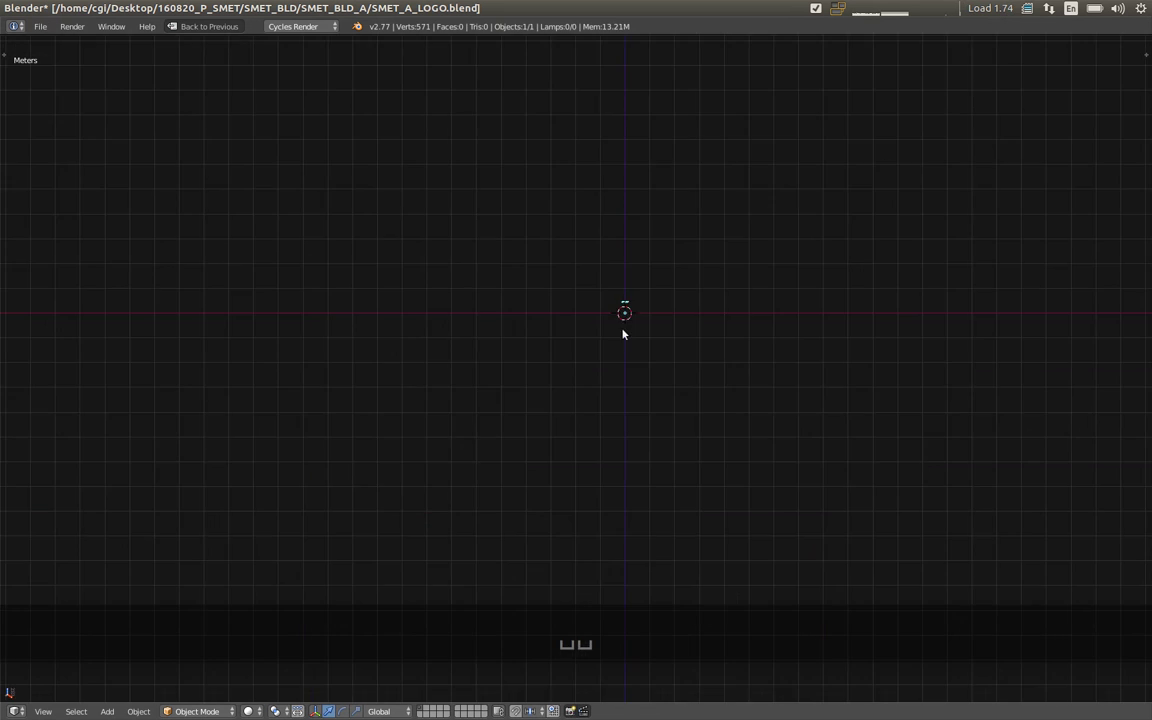
key(shift+b)
drag(612, 284, 646, 320)
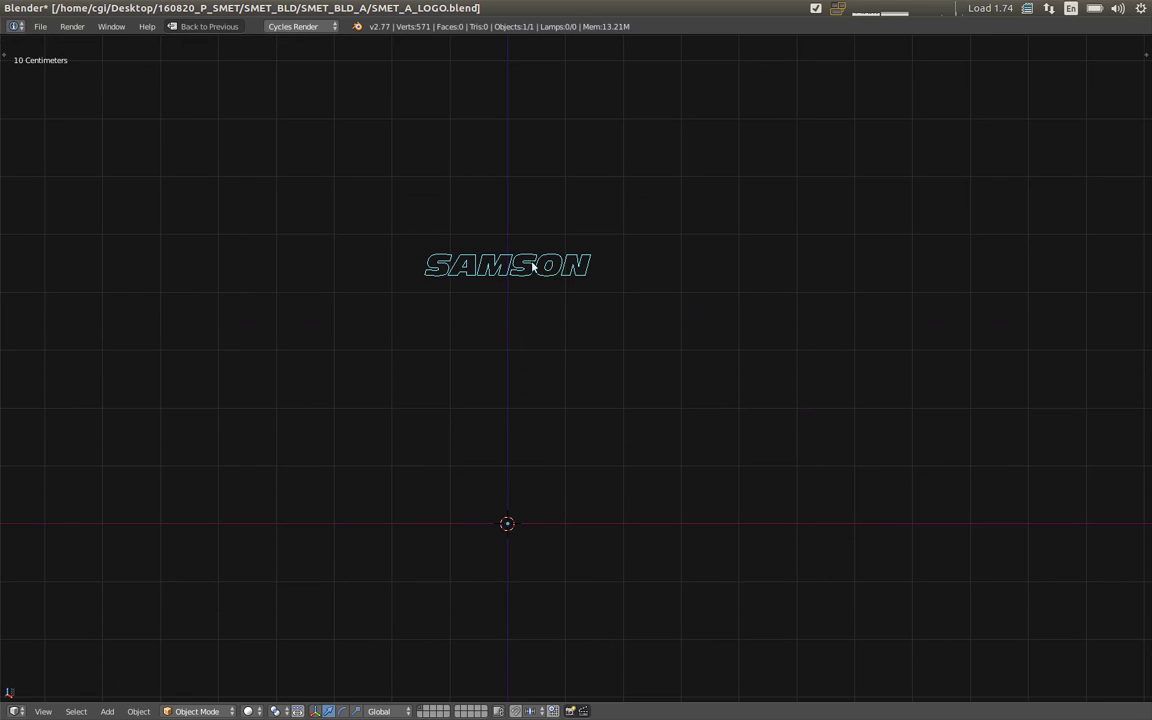
shift+middle_drag(501, 248, 531, 289)
key(ctrl+s)
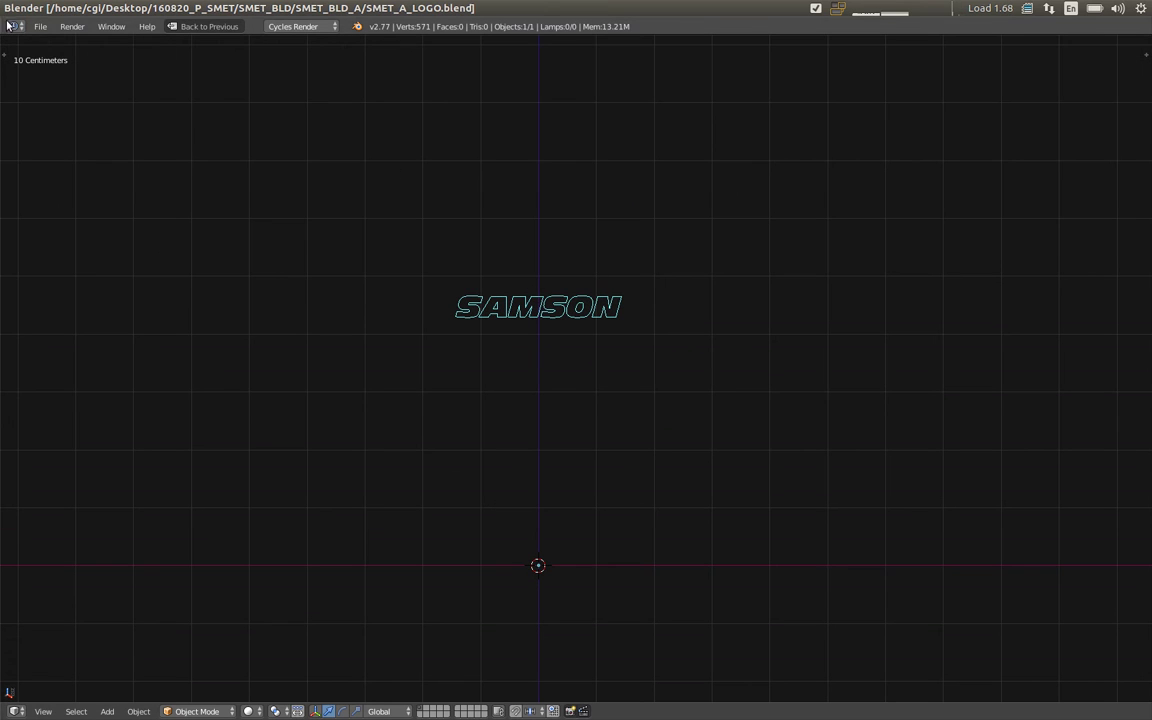
Step: Quit Blender and delete the backup file SMET_A_FINAL.blend1 from the SMET_BLD folder in the file manager
click(38, 26)
click(60, 322)
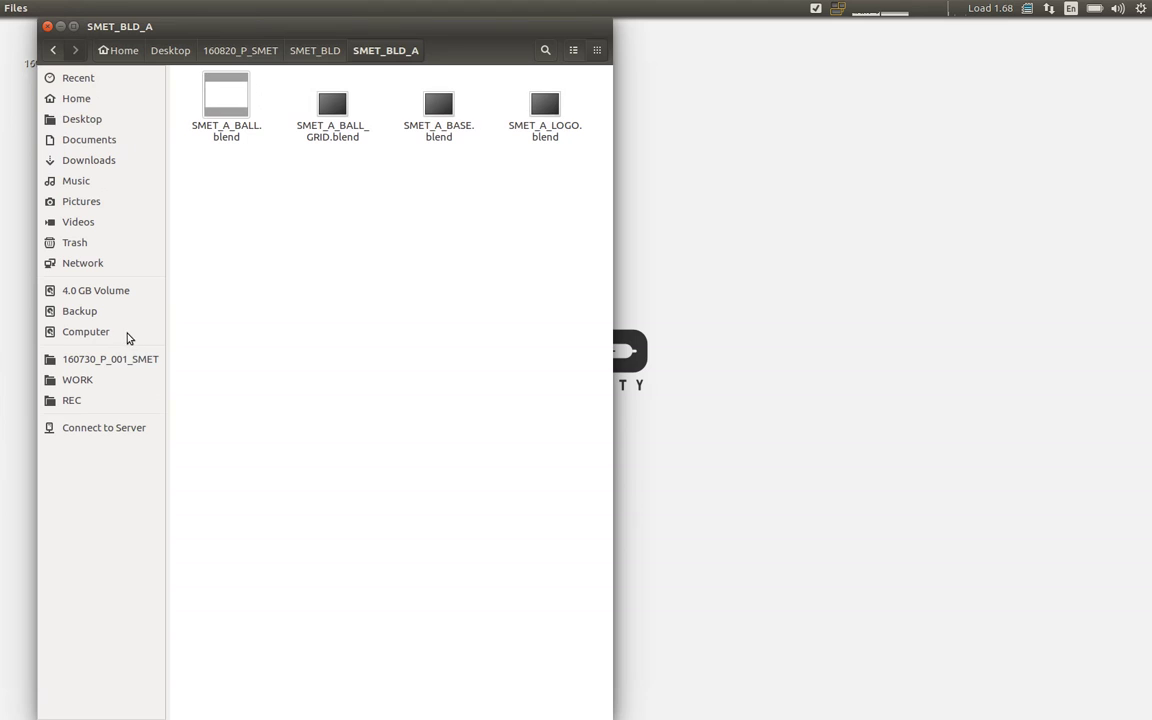
click(57, 54)
click(403, 206)
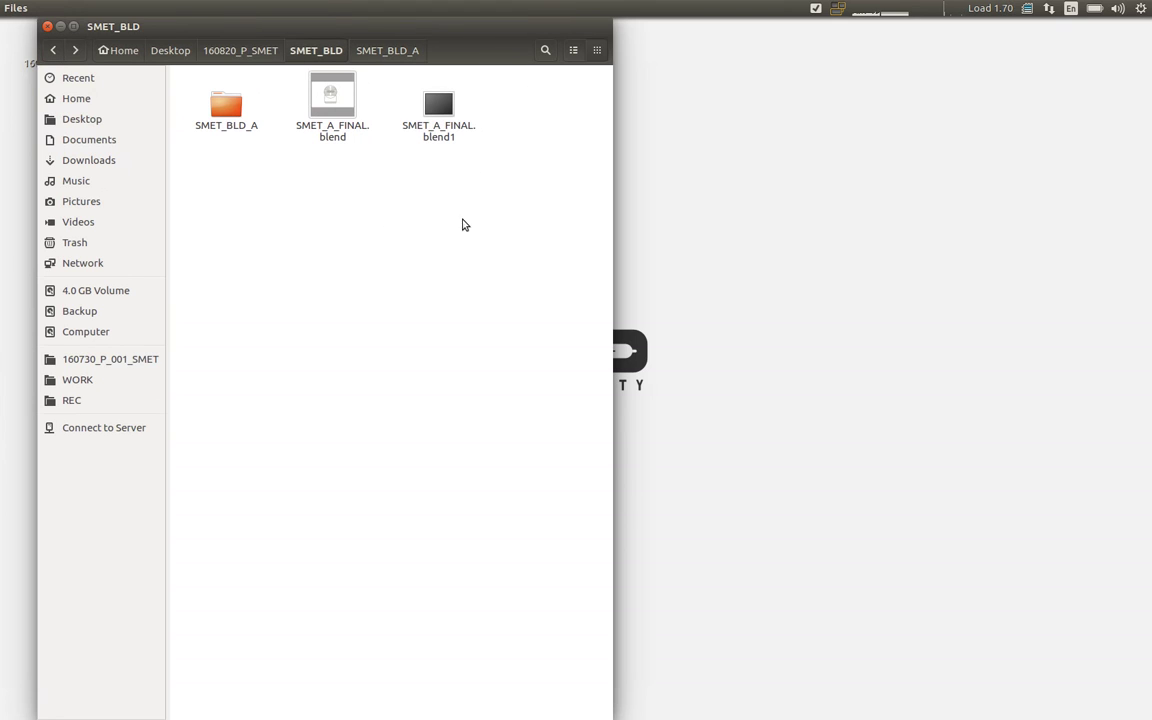
click(447, 133)
key(Delete)
drag(368, 36, 439, 77)
click(404, 160)
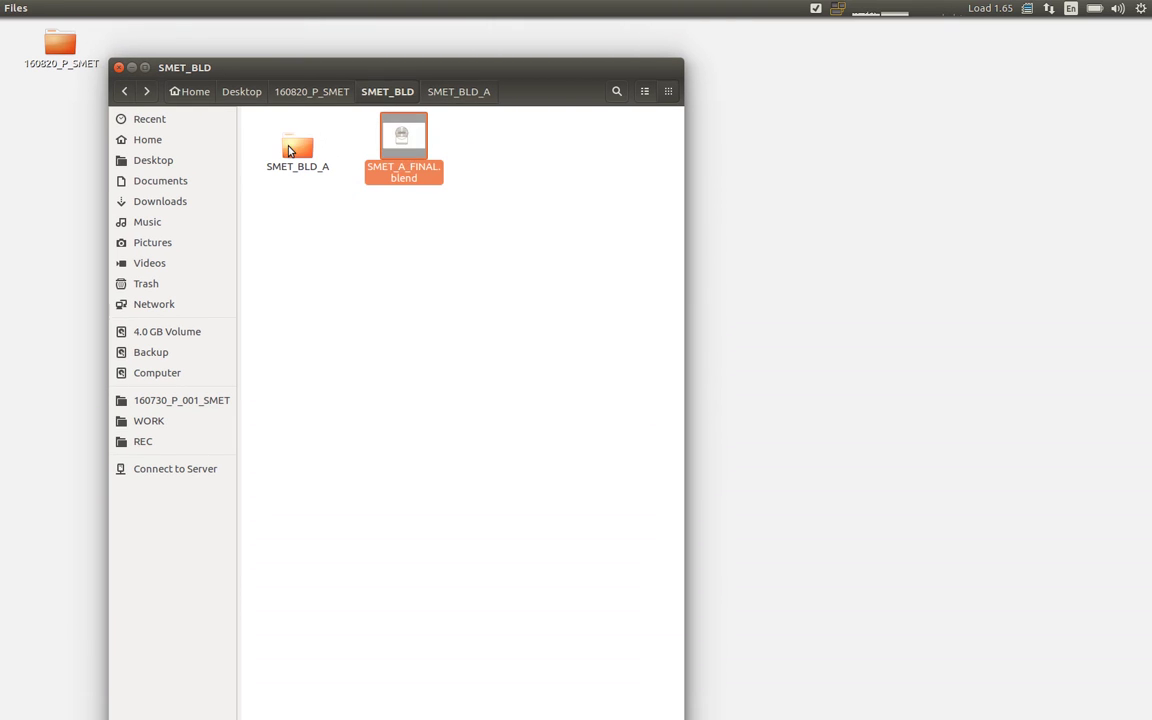
Step: Show the SMET_BLD_A folder as a list and delete the .blend1 backups of the ball, ball grid, base and logo files
double_click(292, 148)
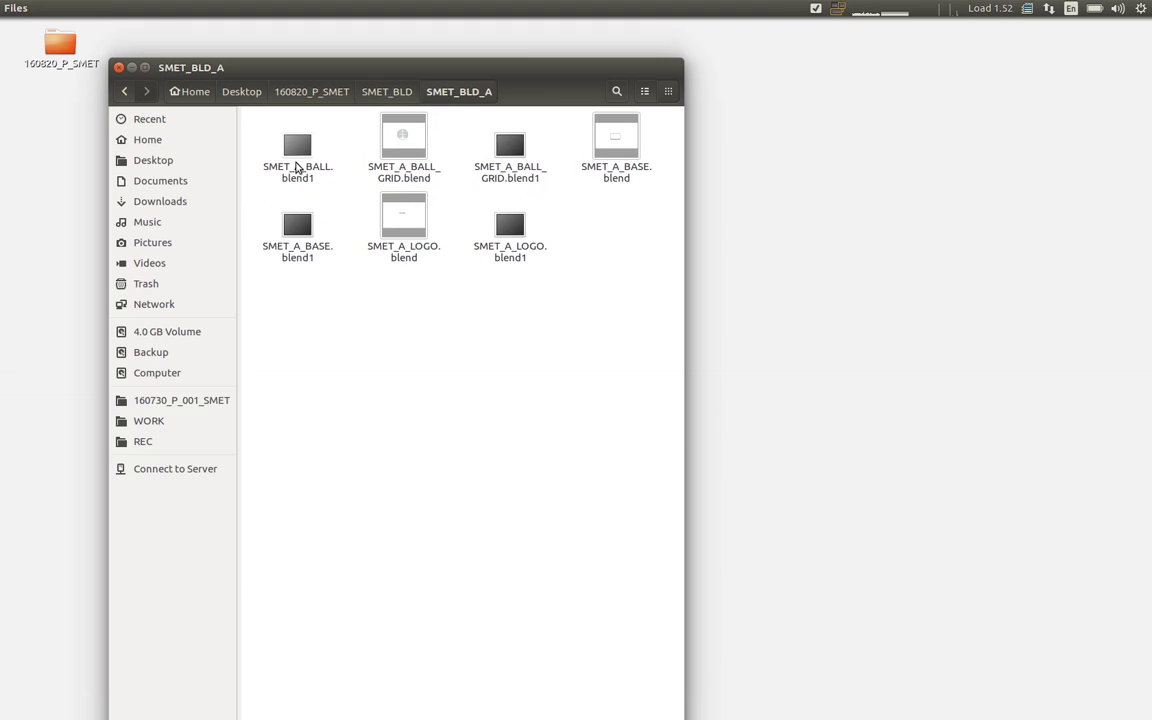
key(ctrl+1)
click(327, 161)
ctrl+click(341, 202)
ctrl+click(345, 246)
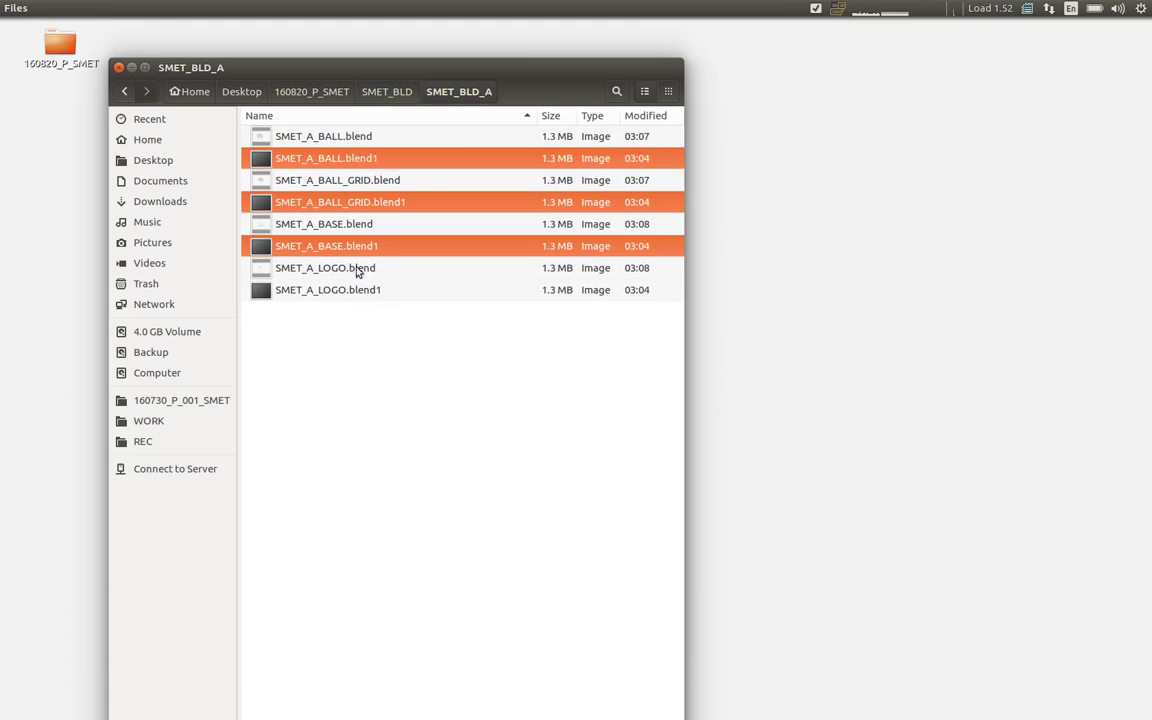
ctrl+click(357, 290)
key(Delete)
click(295, 273)
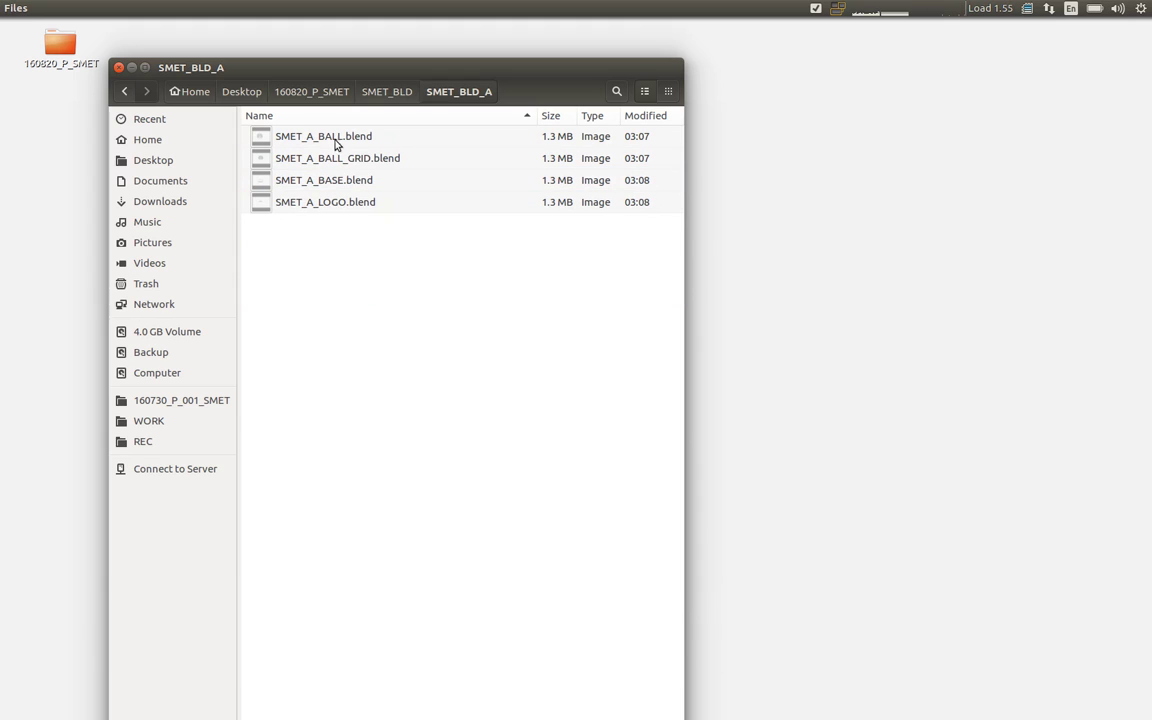
Step: Review the ball, ball grid, base and logo files in SMET_BLD_A and the contents of its parent folder SMET_BLD
click(337, 140)
click(334, 159)
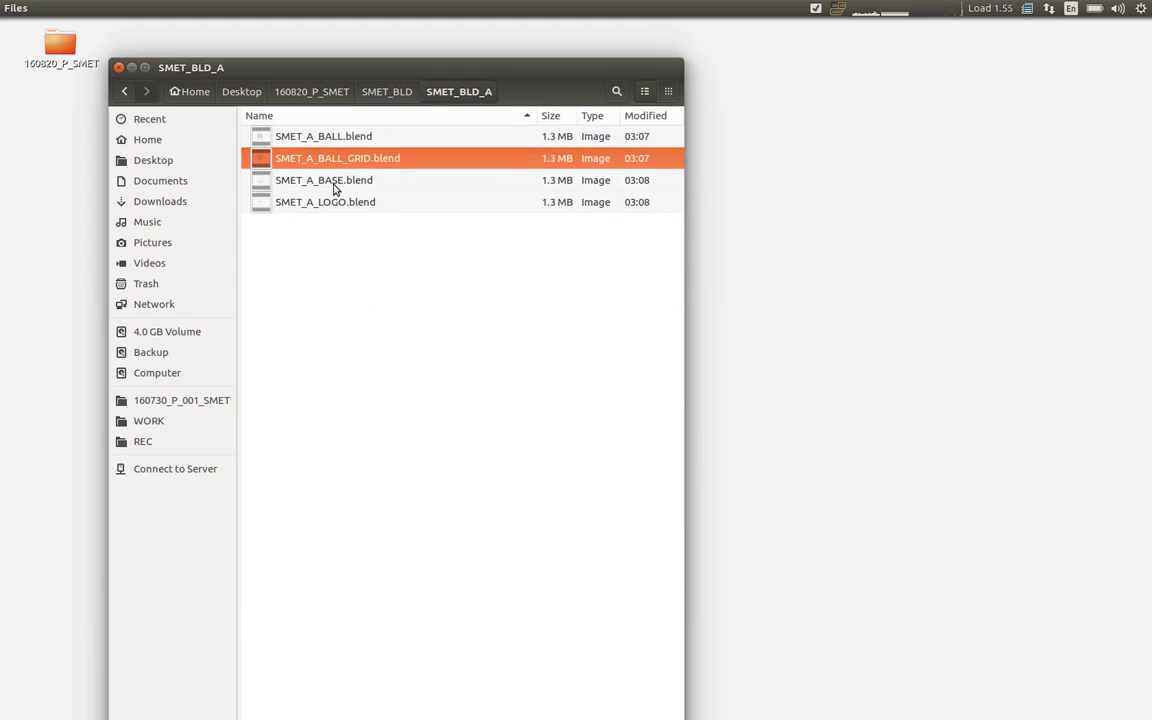
click(337, 182)
click(334, 202)
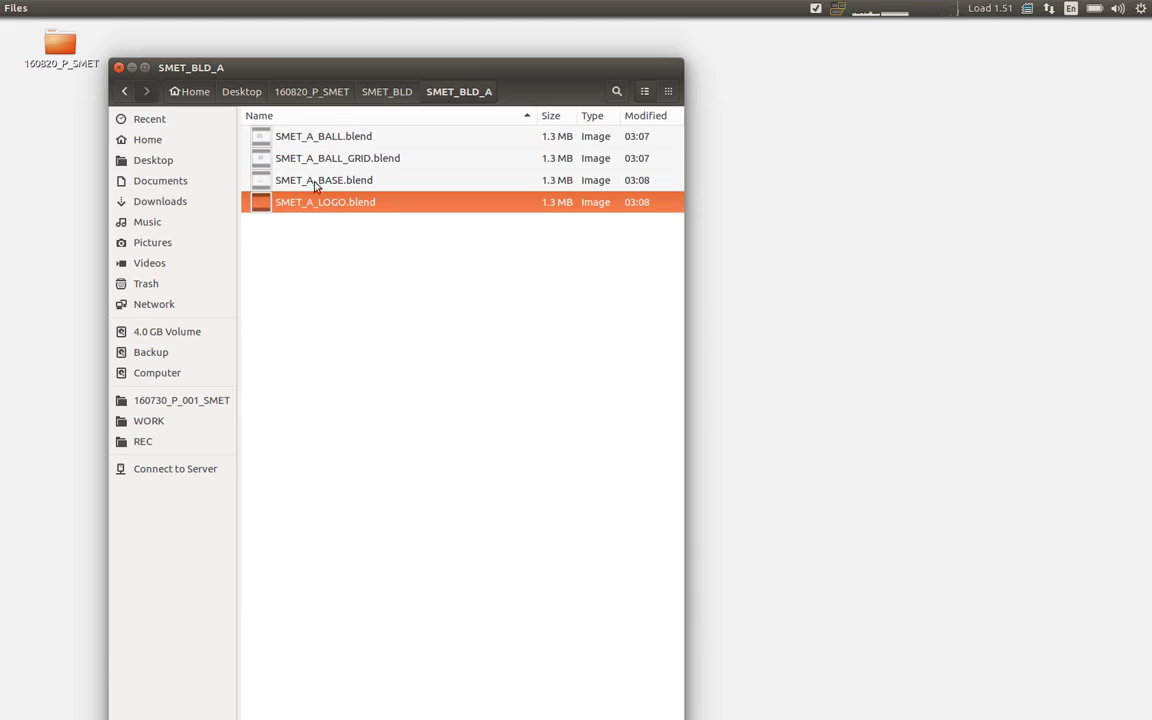
click(124, 91)
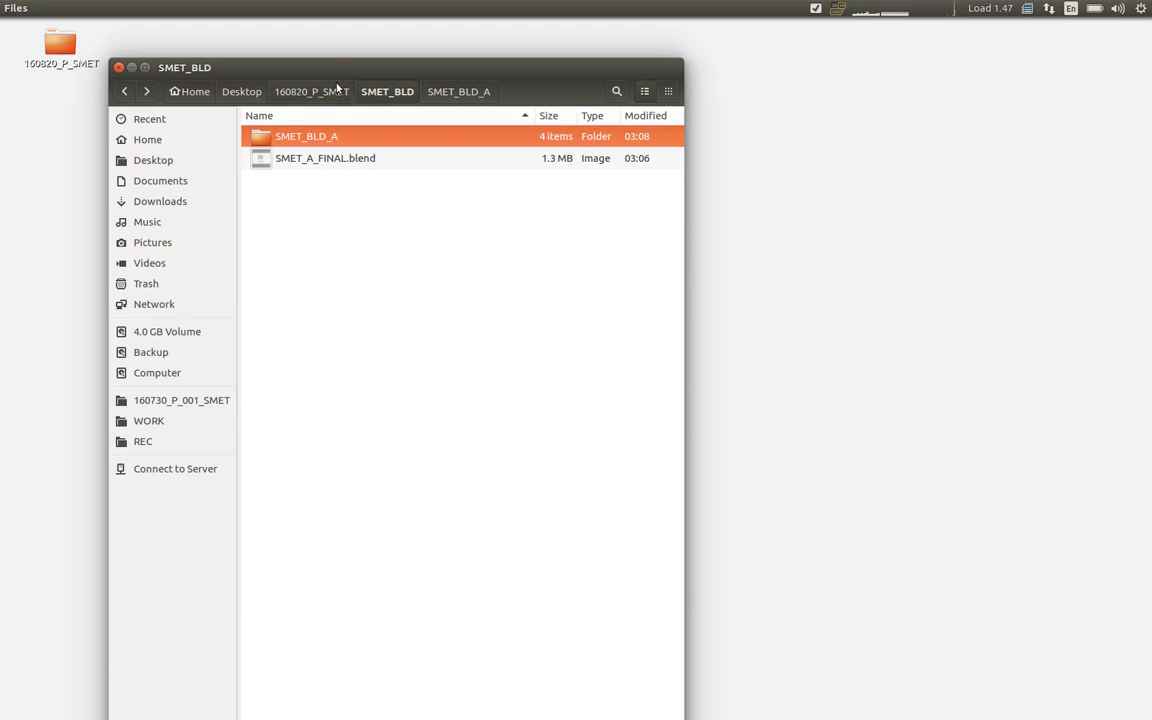
drag(346, 98, 362, 91)
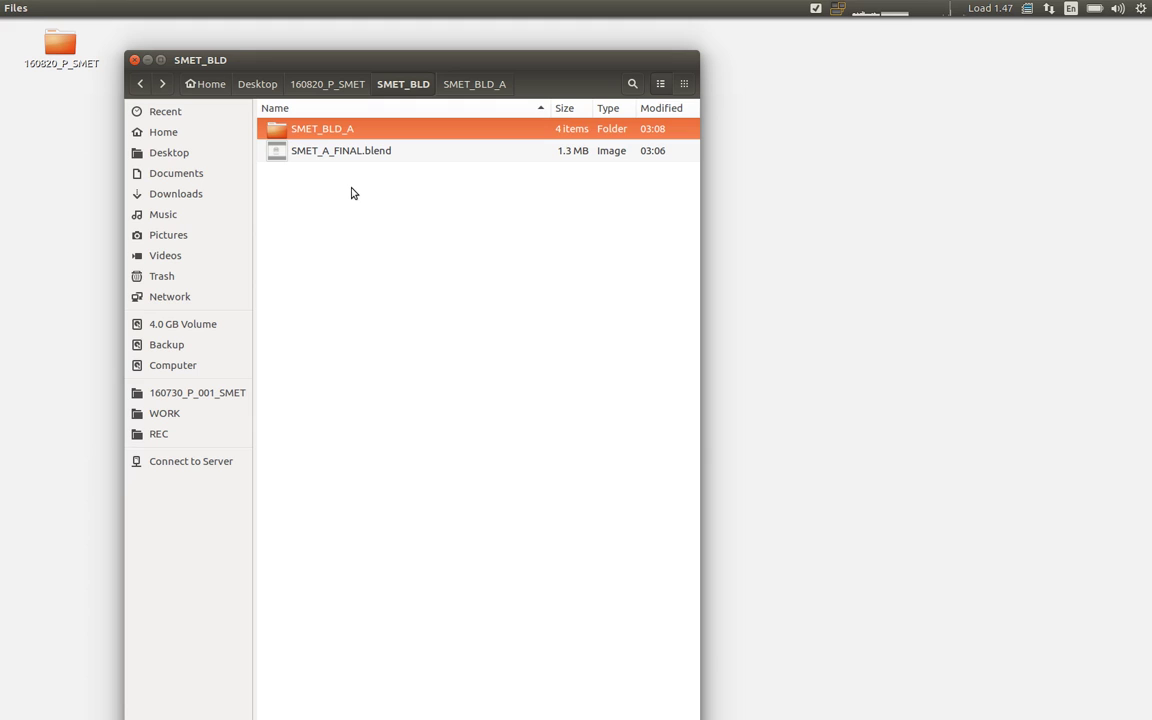
double_click(347, 130)
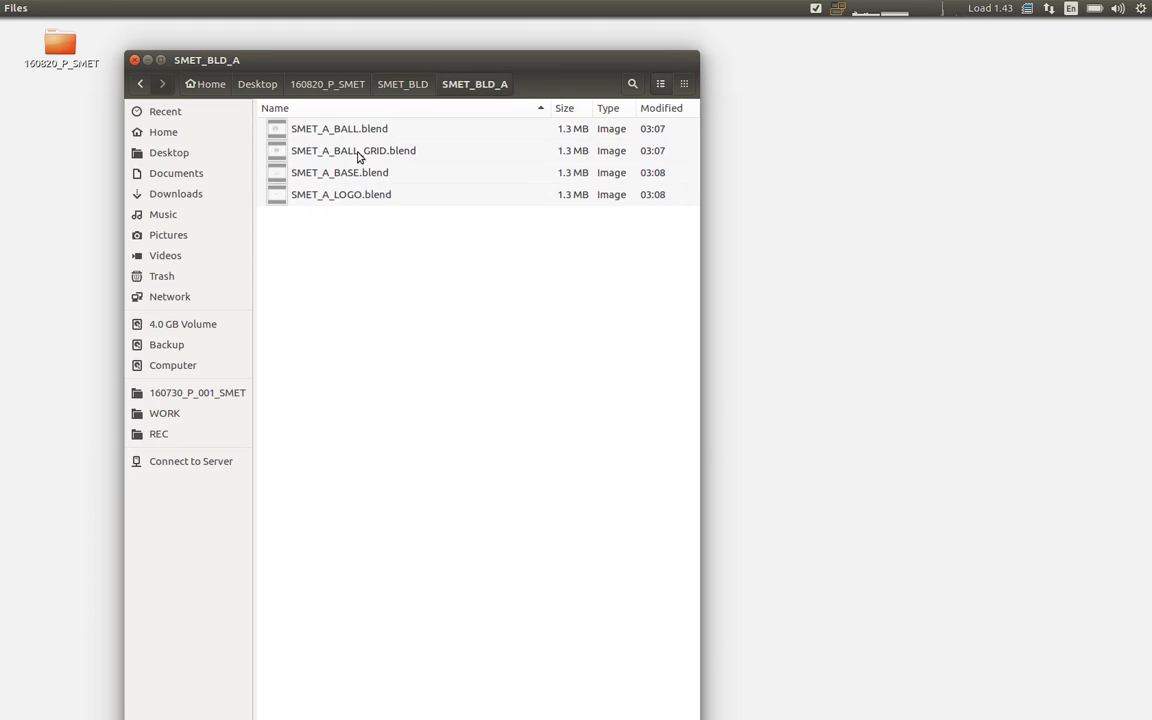
click(142, 85)
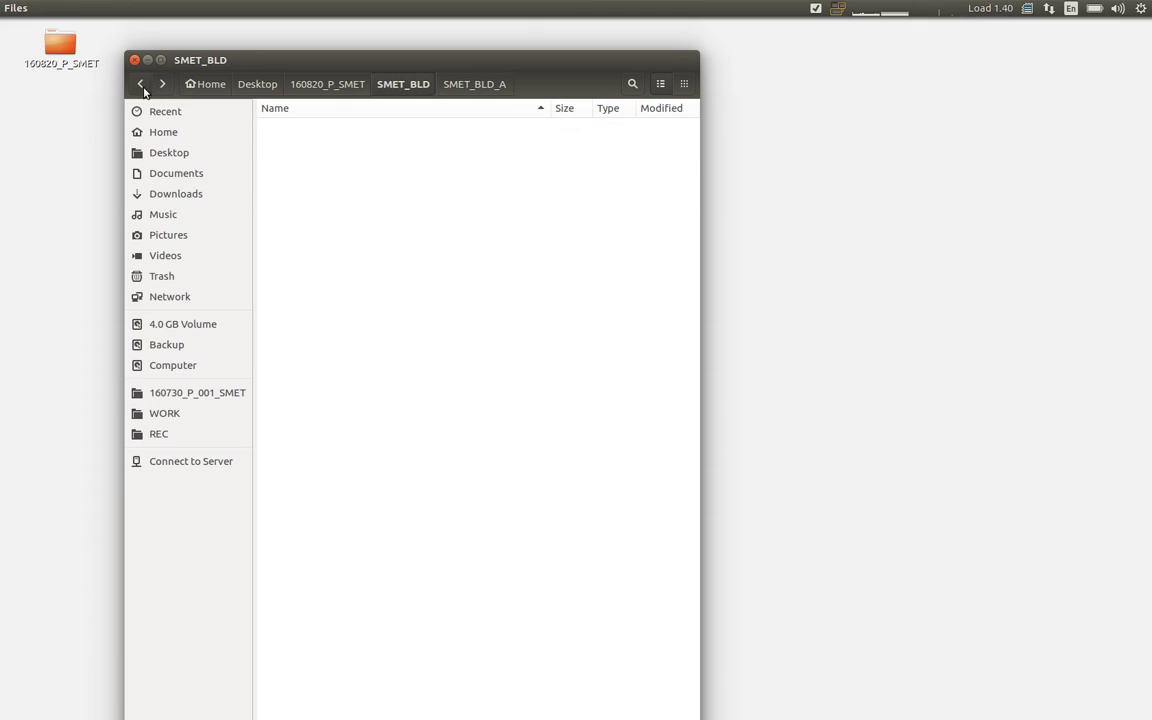
Step: Switch to Blender by launching it again and open the recent file SMET_A_BALL.blend from the splash screen
key(super)
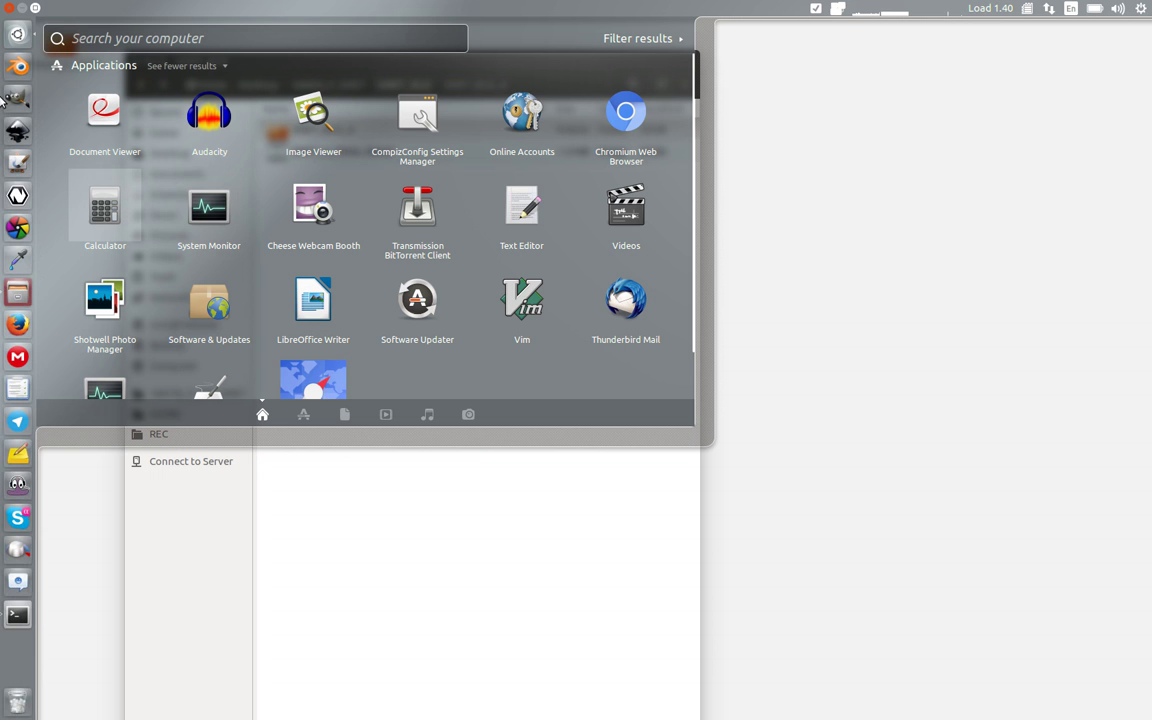
click(21, 69)
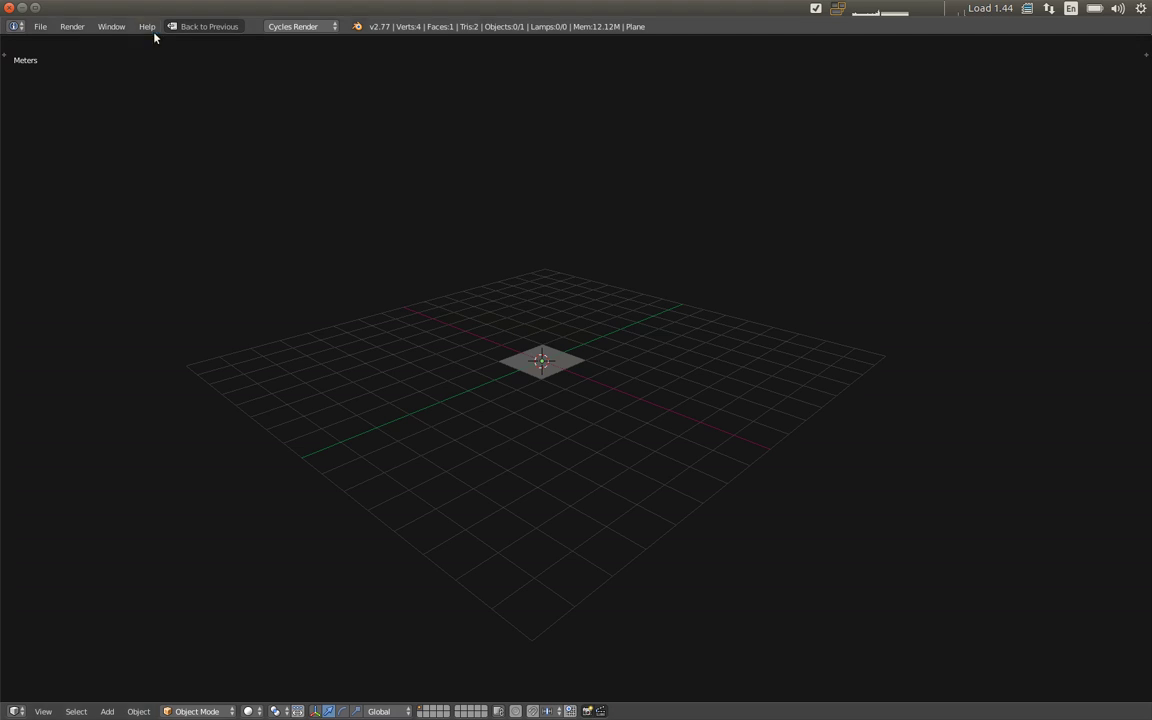
click(147, 27)
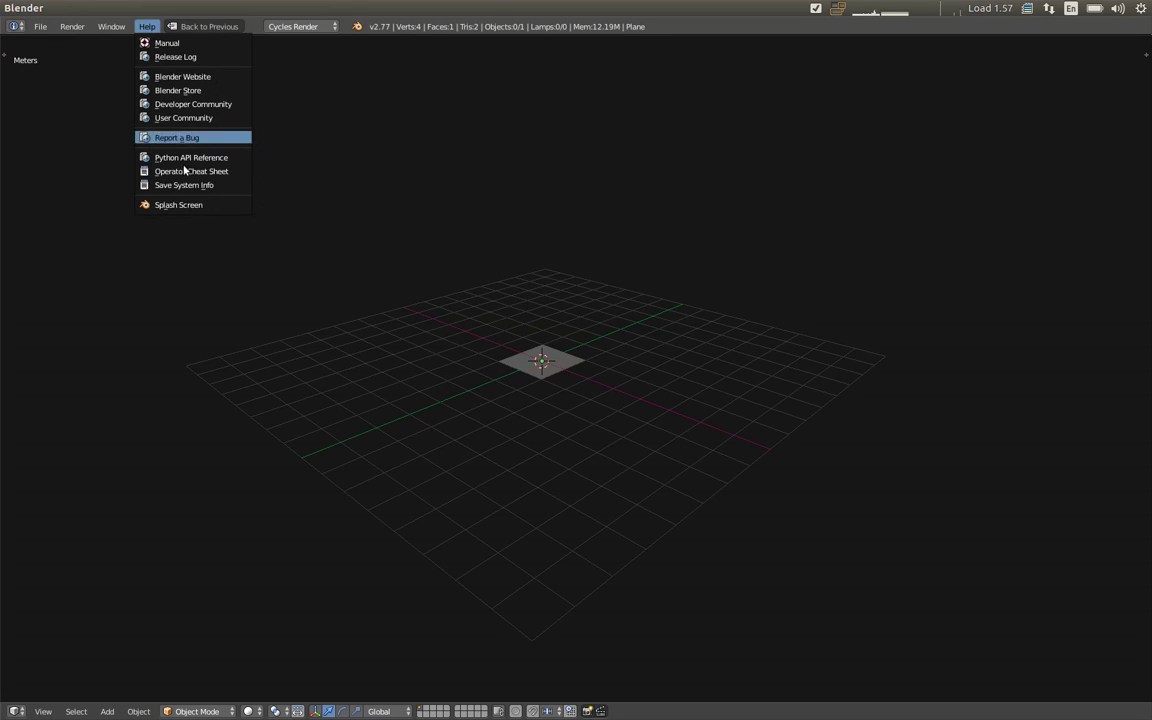
click(185, 203)
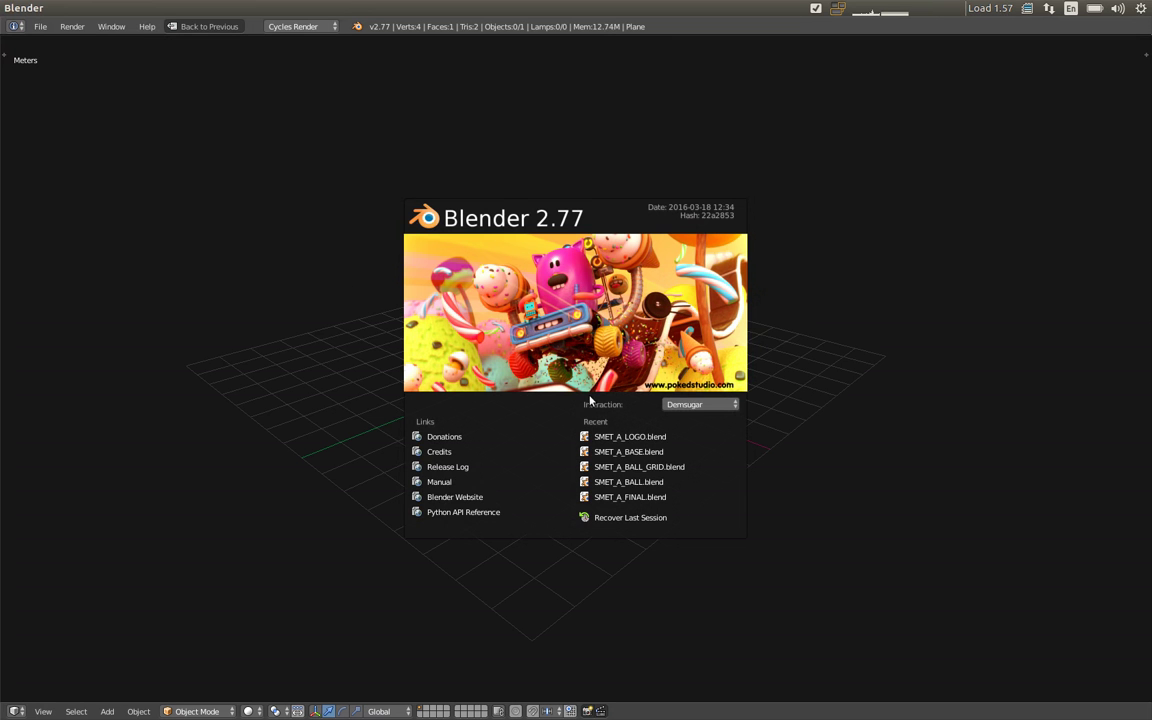
click(655, 482)
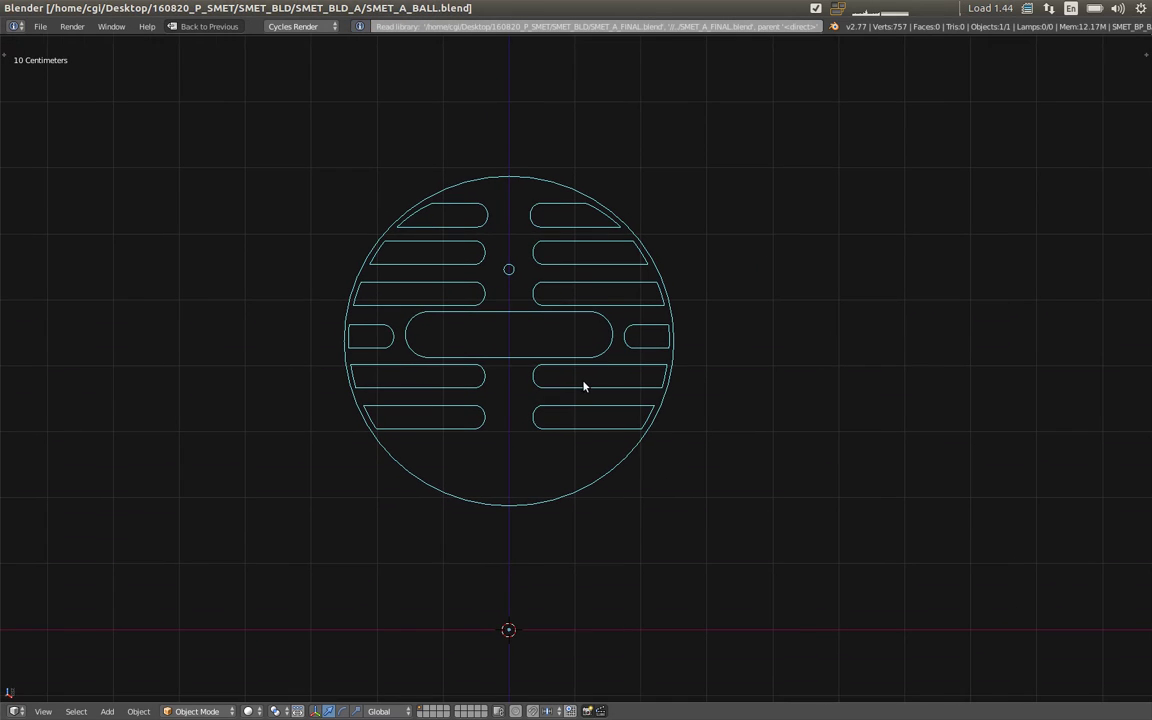